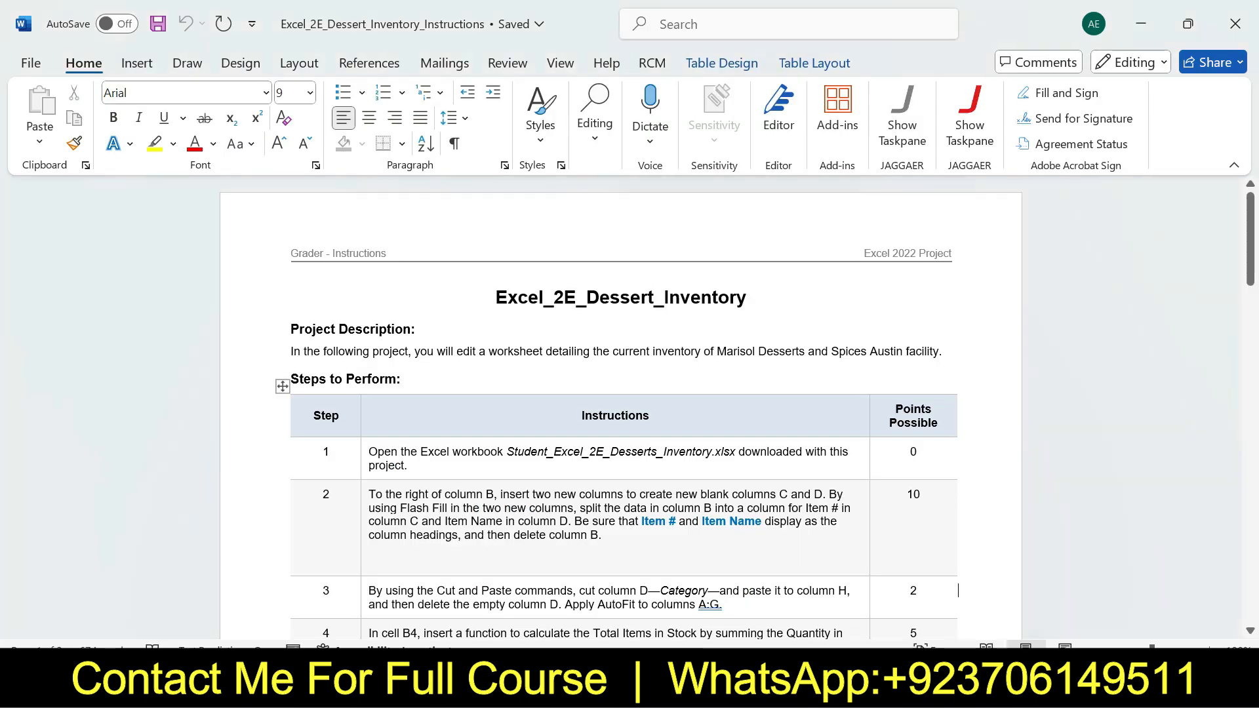
Highlight the instructions' title in yellow while checking the Excel workbook, and undo the highlight
mouse_move(1250, 251)
left_mouse_down()
mouse_move(1250, 503)
mouse_move(1250, 251)
left_mouse_up()
left_click_drag(496, 298, 757, 298)
left_click(738, 261)
left_click_drag(495, 298, 757, 298)
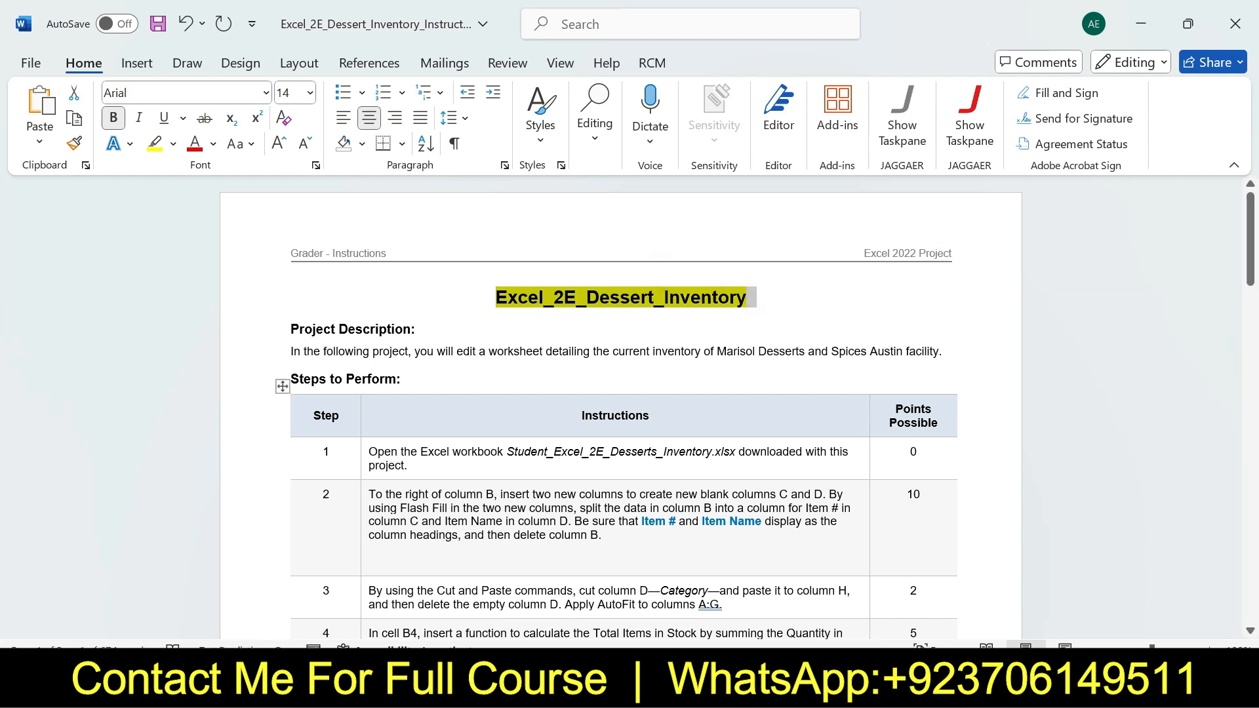
key("alt+Tab")
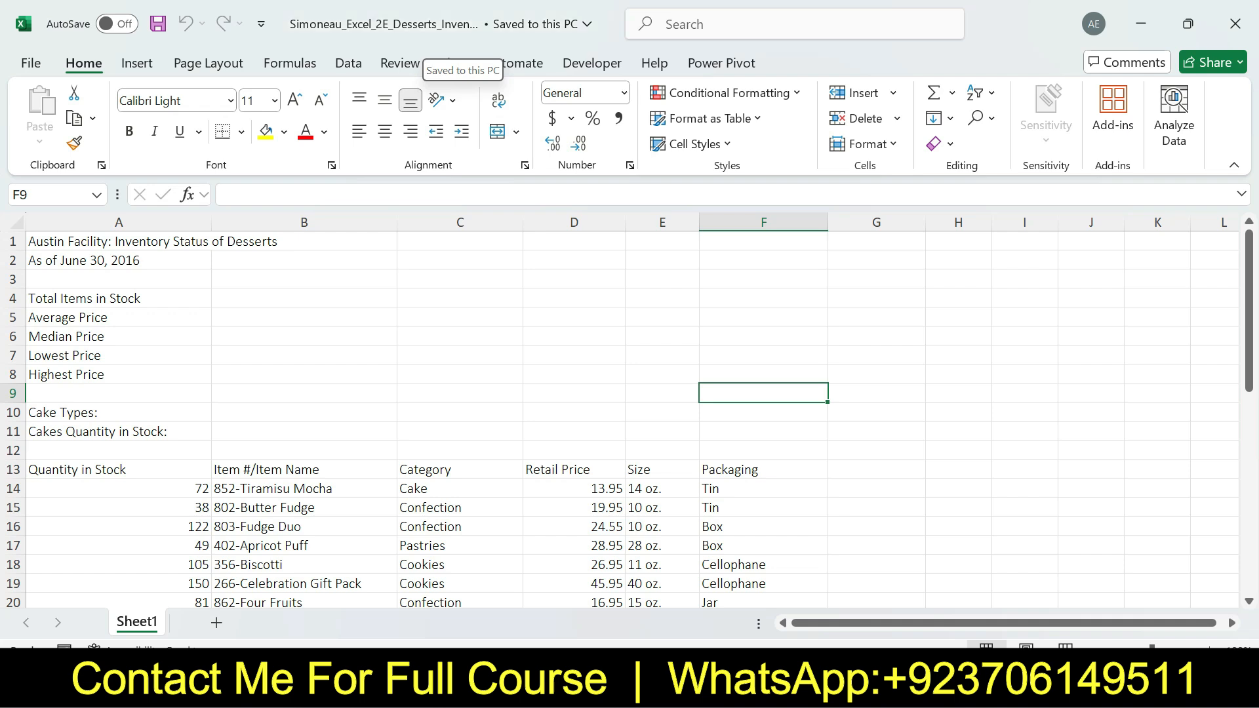
key("alt+Tab")
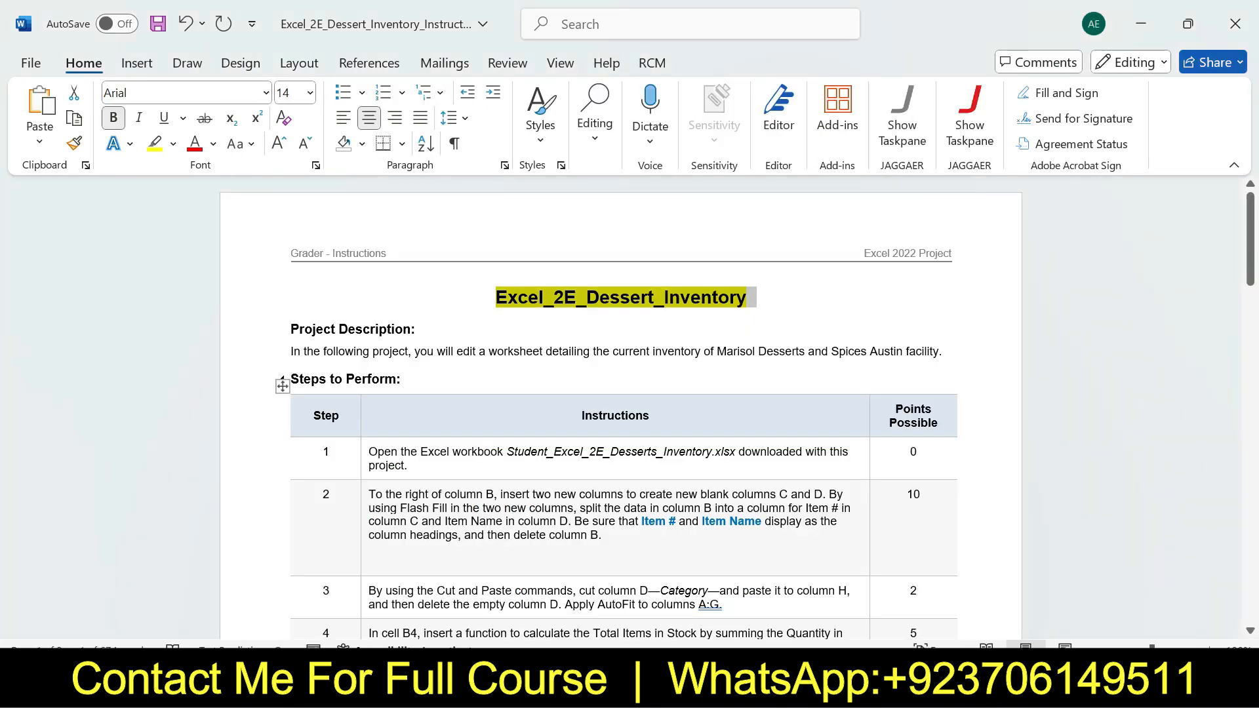
key("ctrl+z")
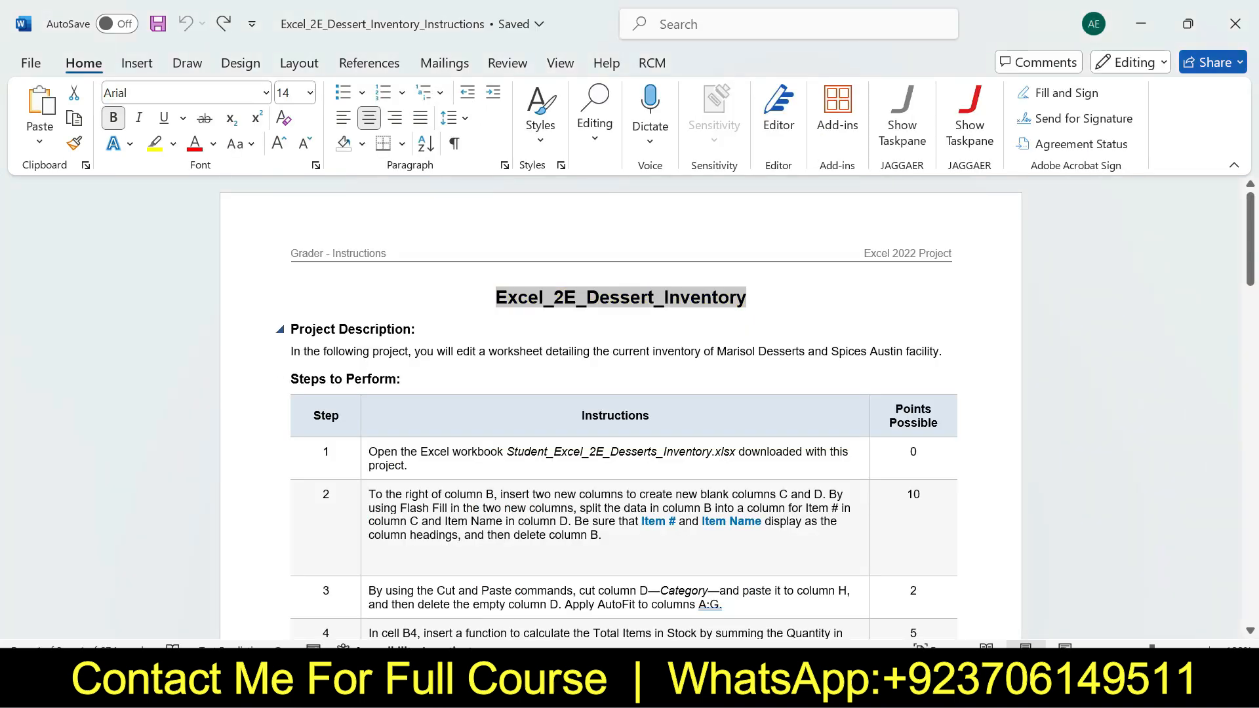
Highlight the Project Description section in yellow, read its text, and undo the highlight
left_click(291, 329)
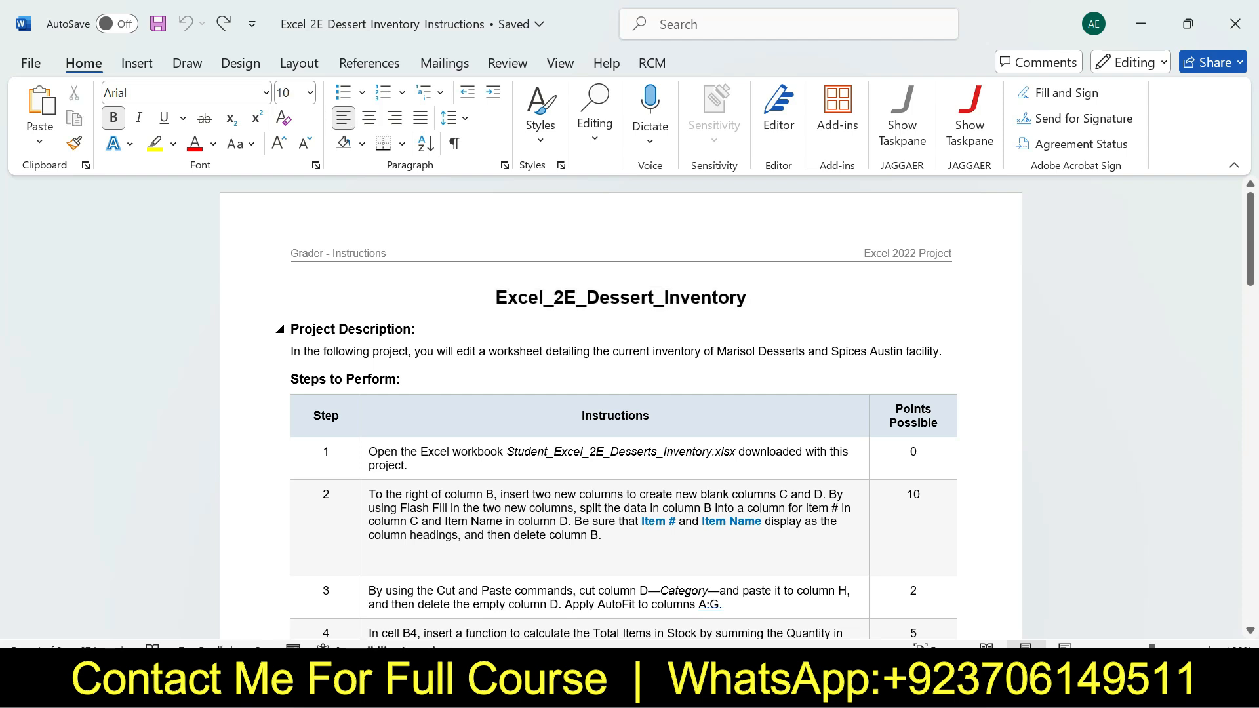
left_click_drag(291, 329, 349, 364)
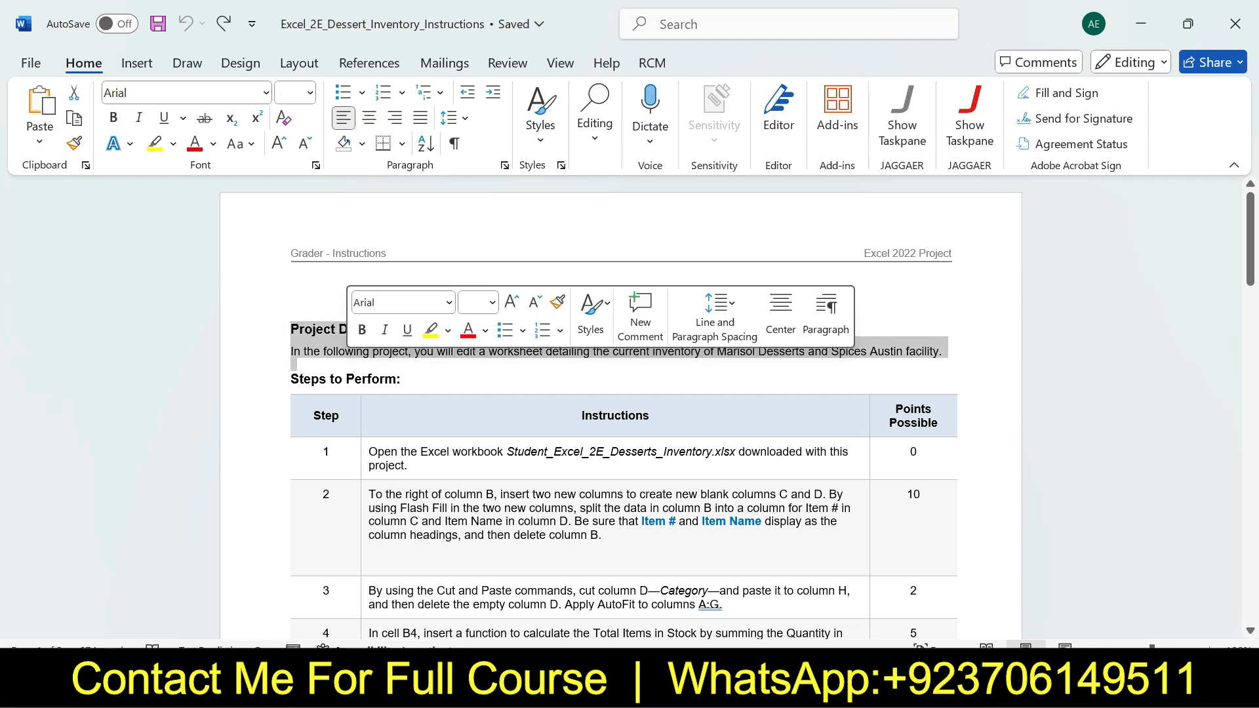
left_click(431, 330)
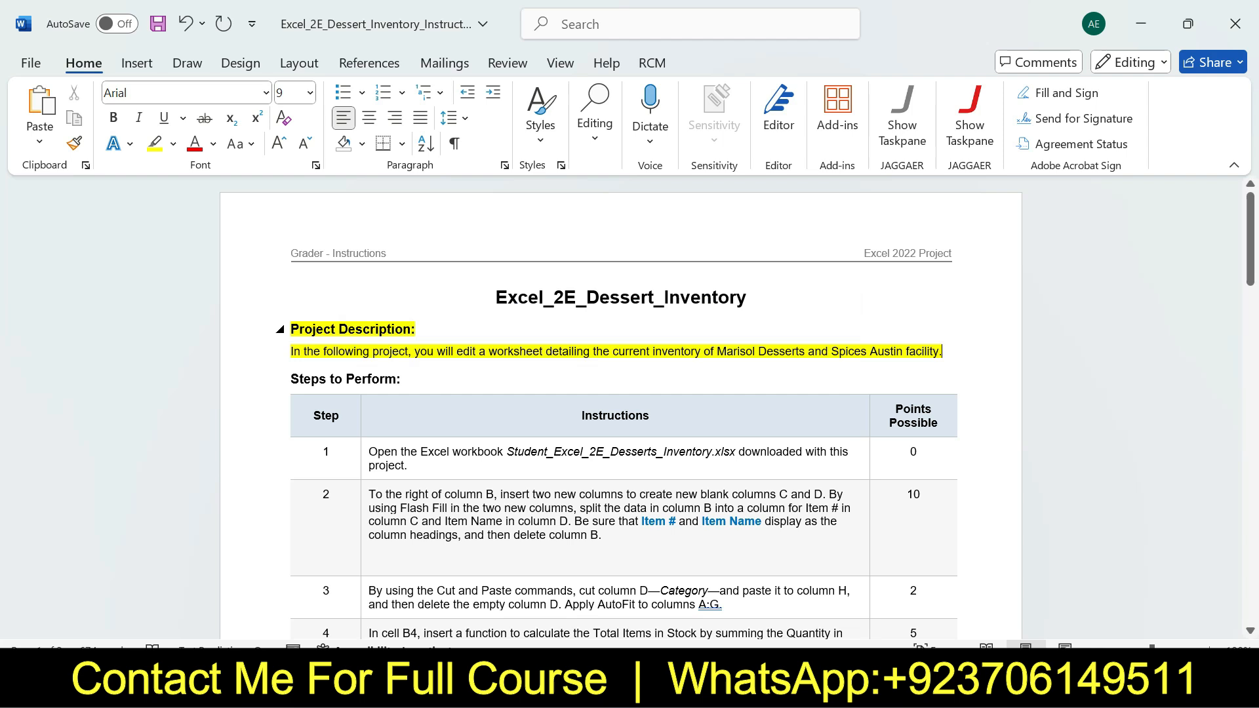
left_click_drag(291, 329, 415, 329)
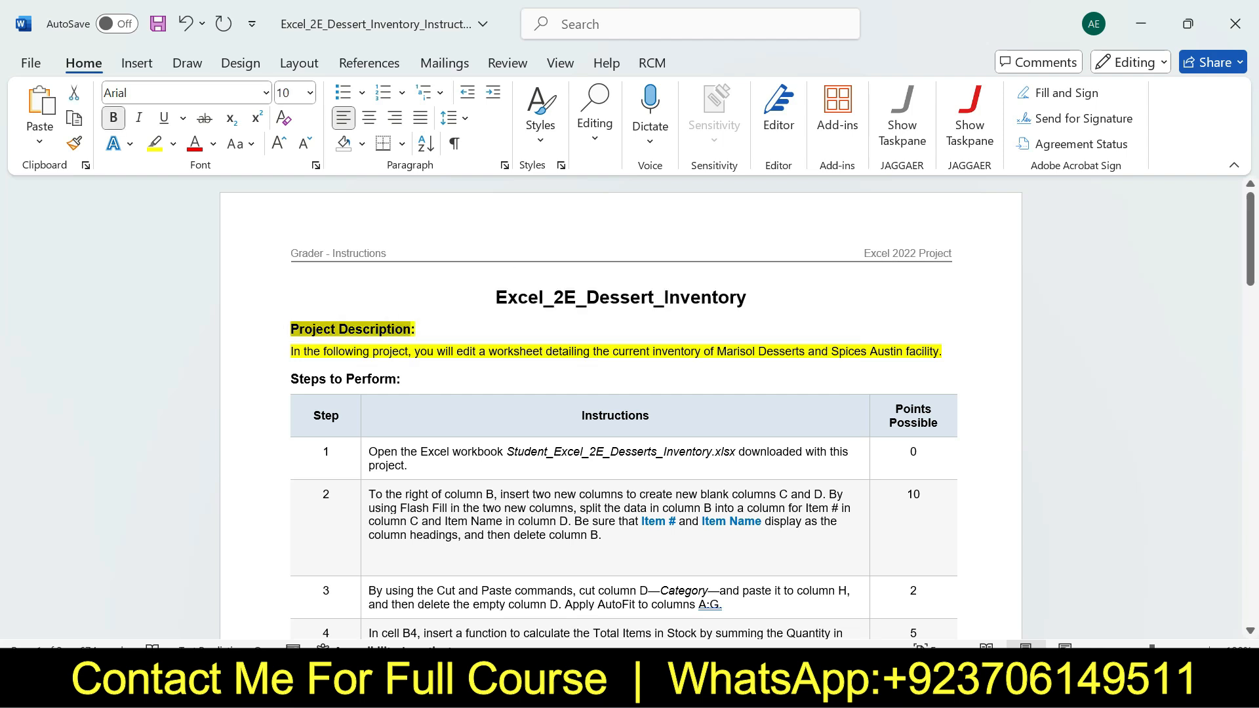
left_click_drag(291, 351, 948, 352)
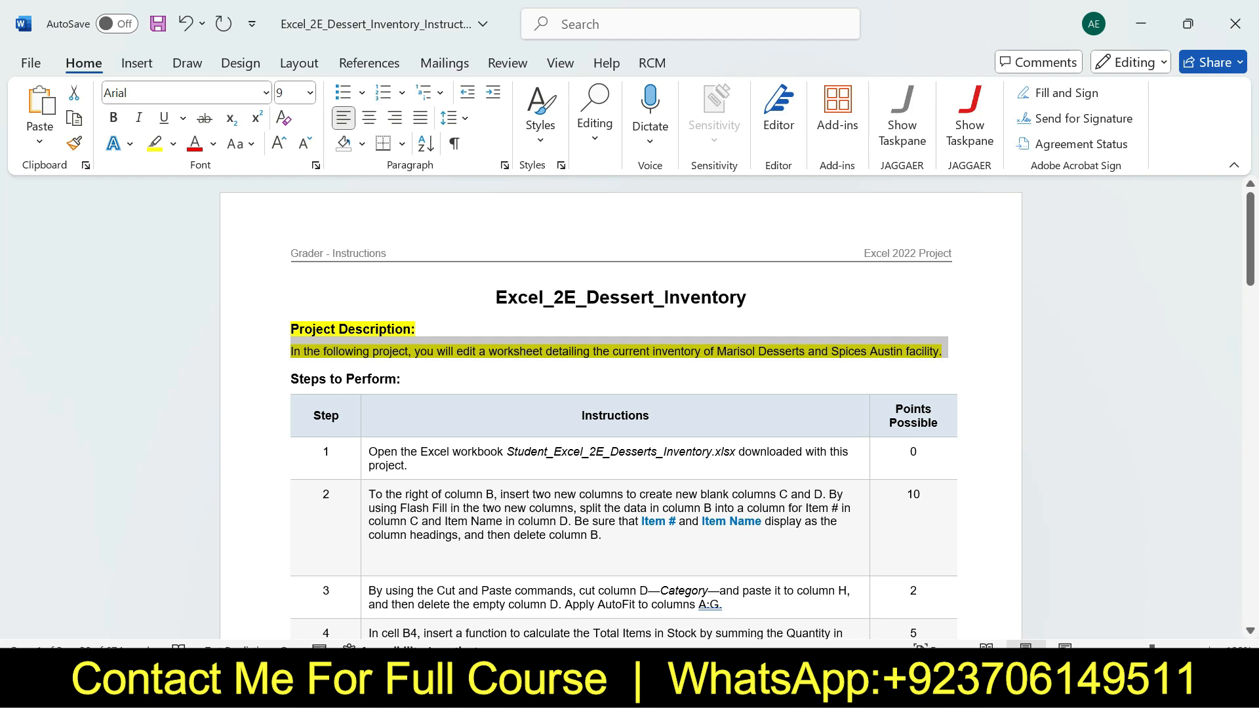
key("ctrl+z")
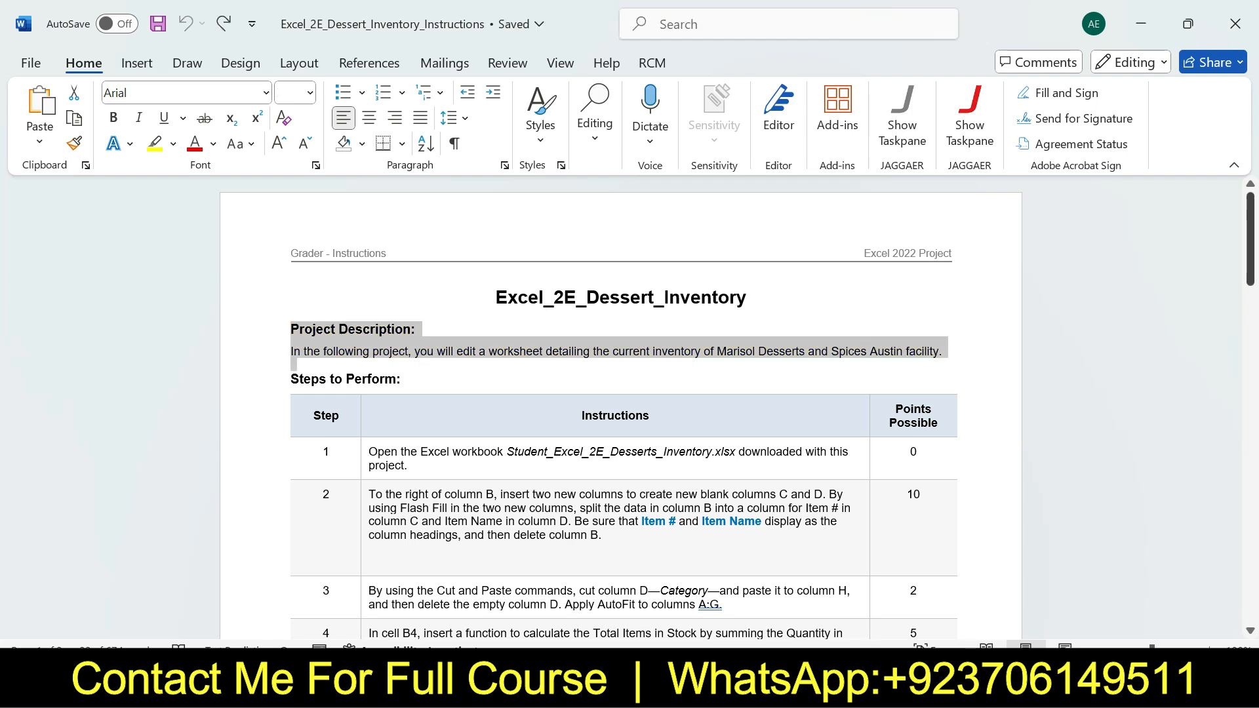
Highlight the step 1 instruction in yellow while checking the Excel workbook, and undo the highlight
left_click(1209, 648)
left_click(1209, 647)
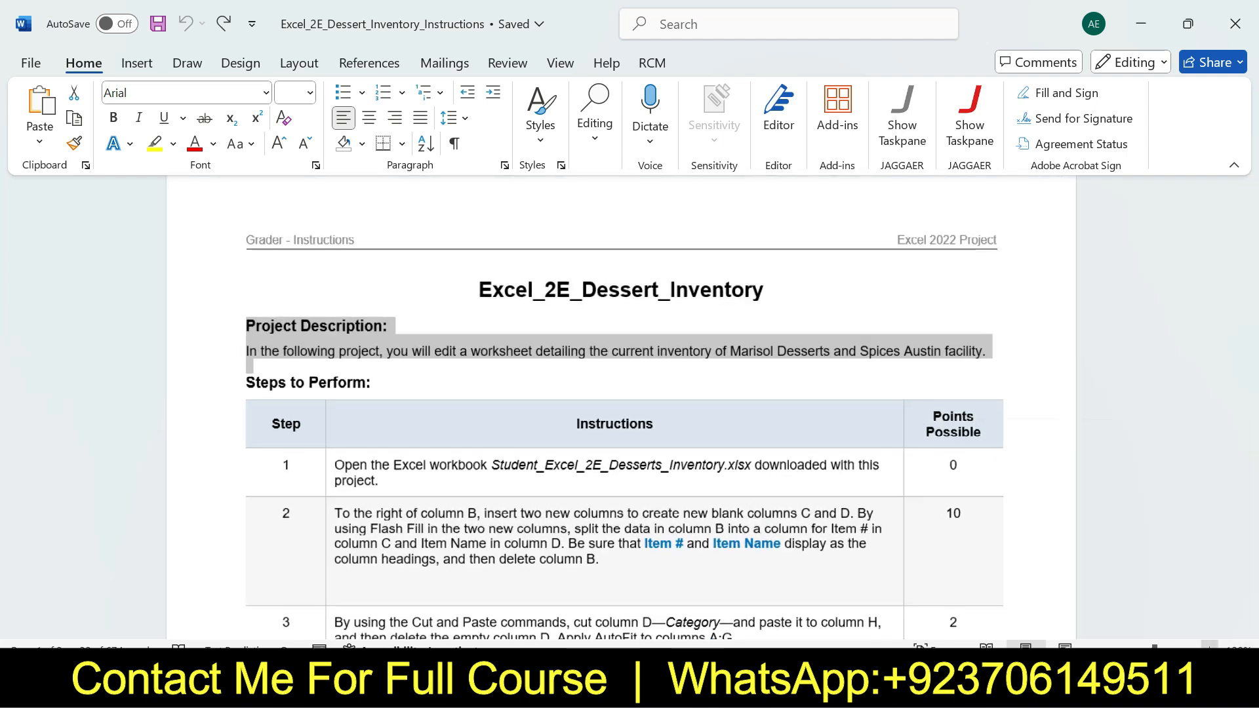
left_click_drag(1250, 236, 1249, 274)
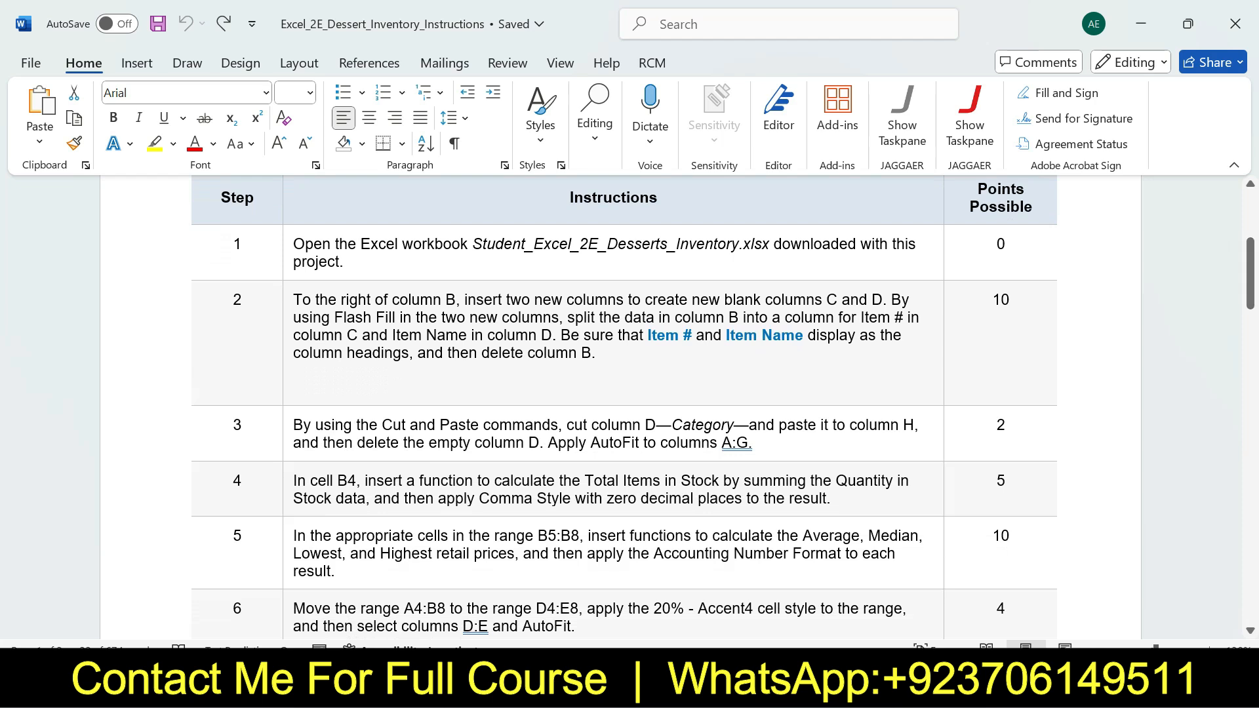
left_click(288, 258)
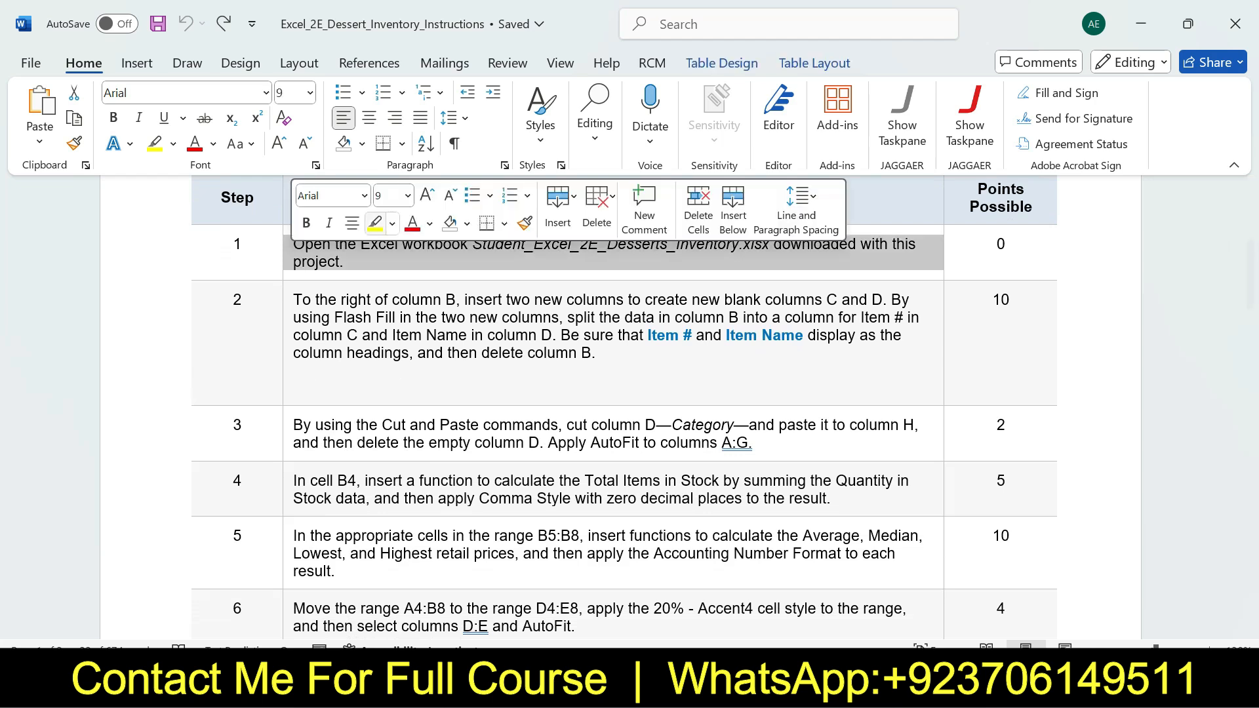
left_click(374, 223)
left_click_drag(294, 244, 344, 262)
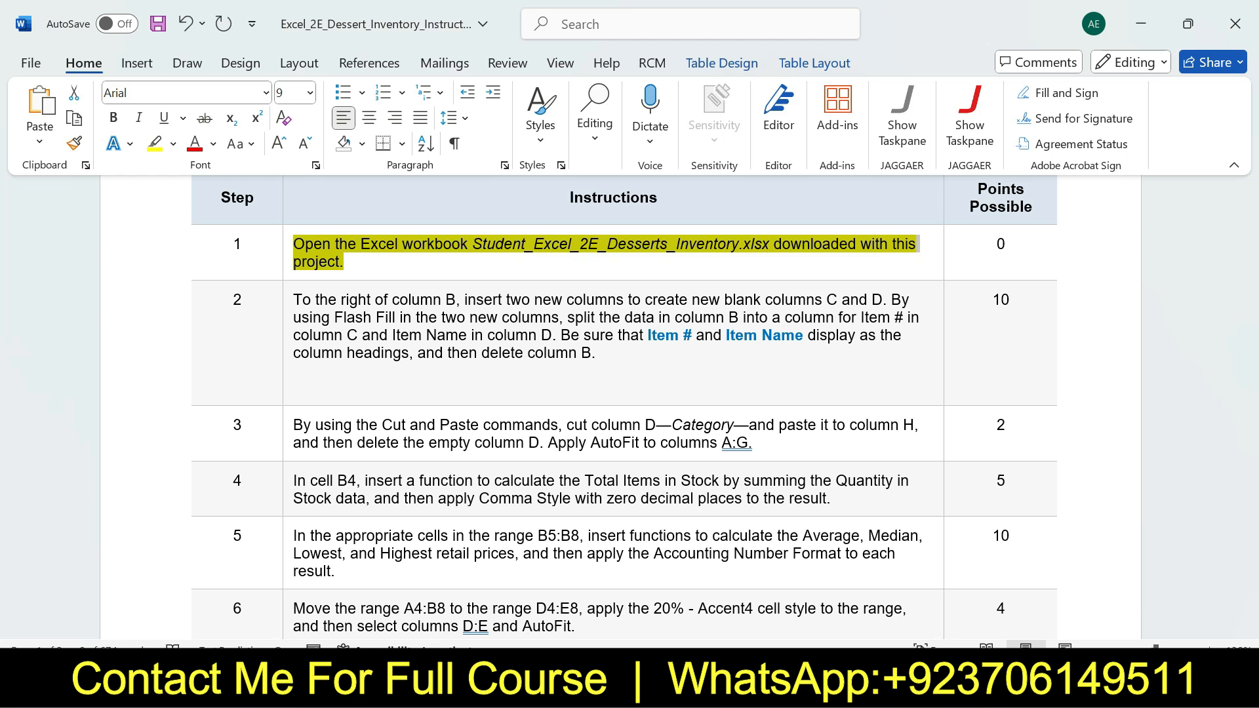
left_click(892, 685)
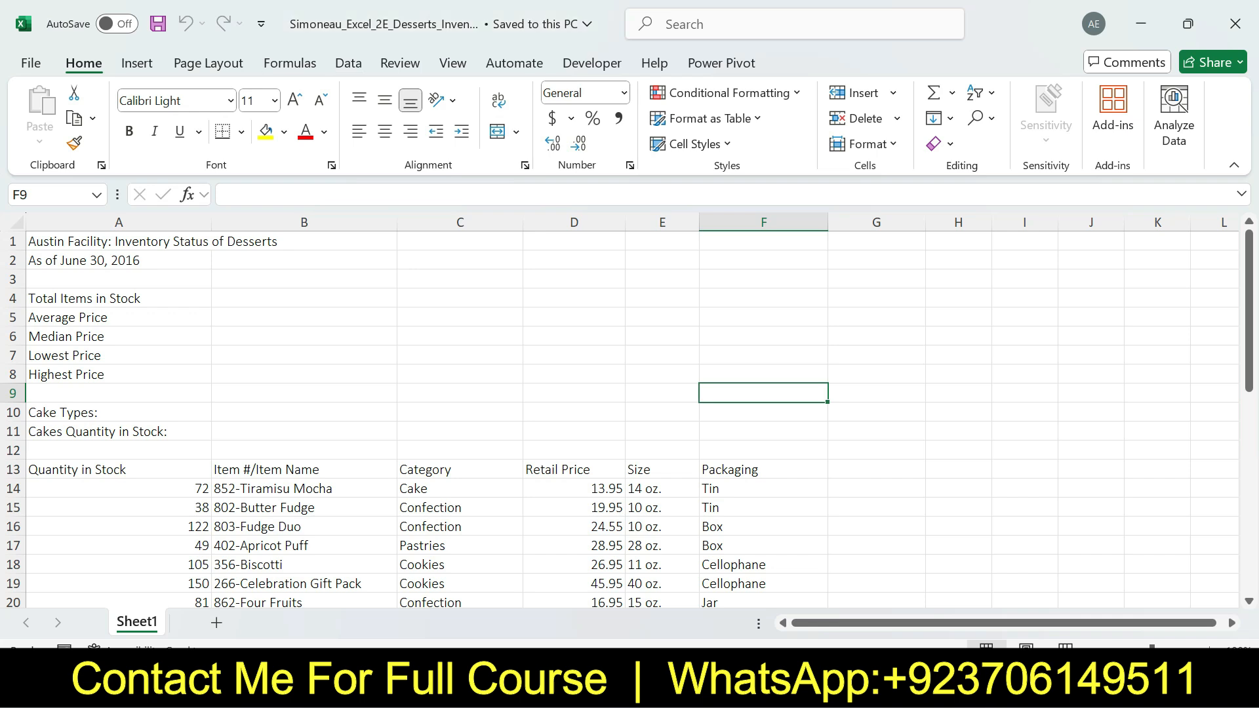
key("alt+Tab")
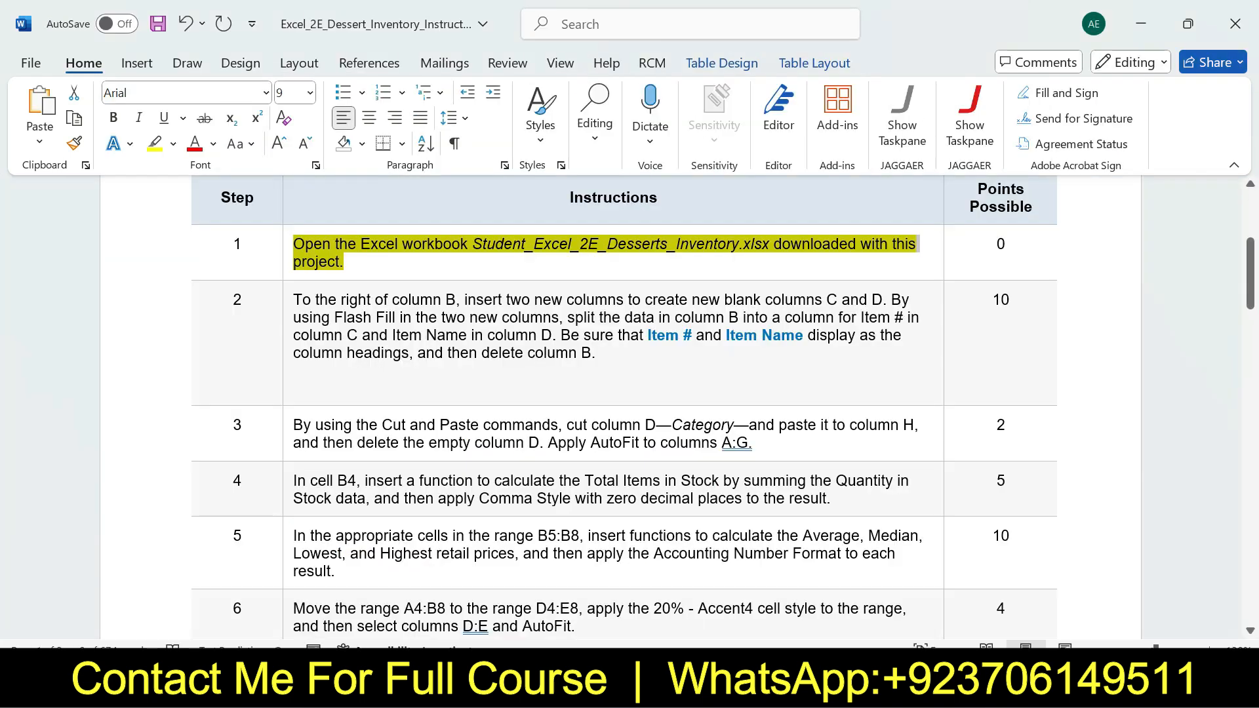
key("ctrl+z")
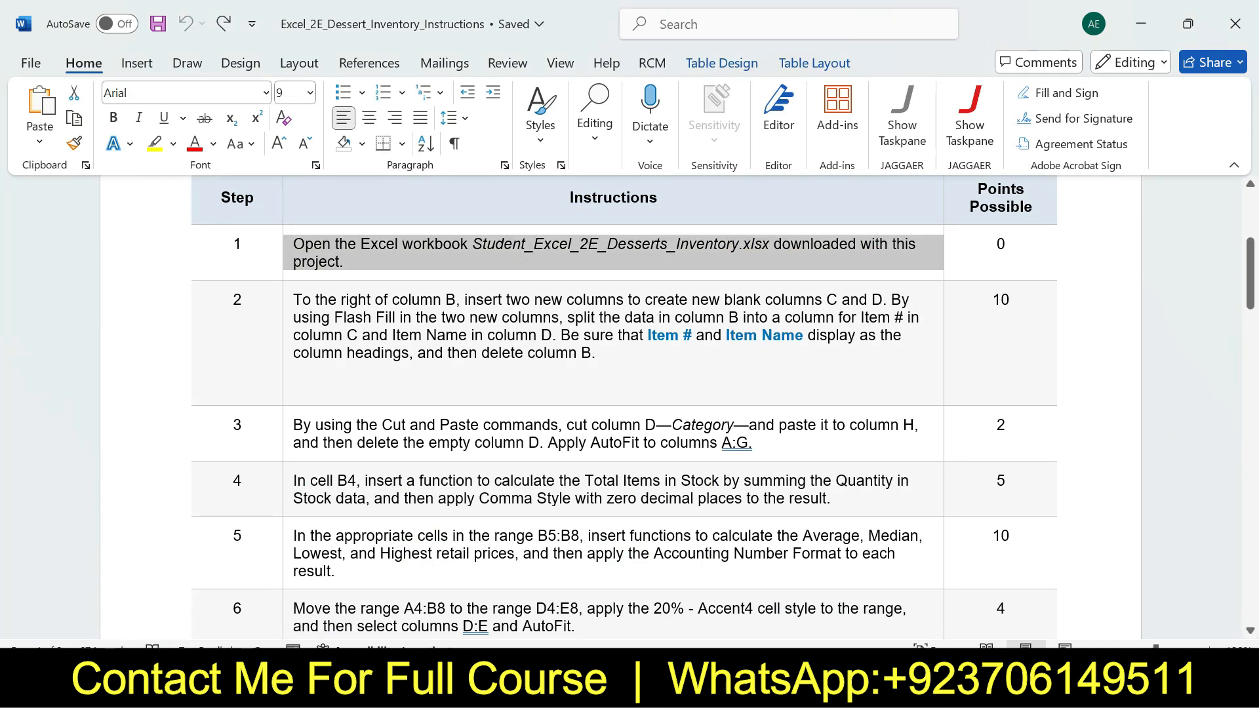
Highlight the step 2 instruction in yellow and select its first sentence about inserting two new columns
left_click(288, 333)
left_click(373, 304)
left_click(382, 353)
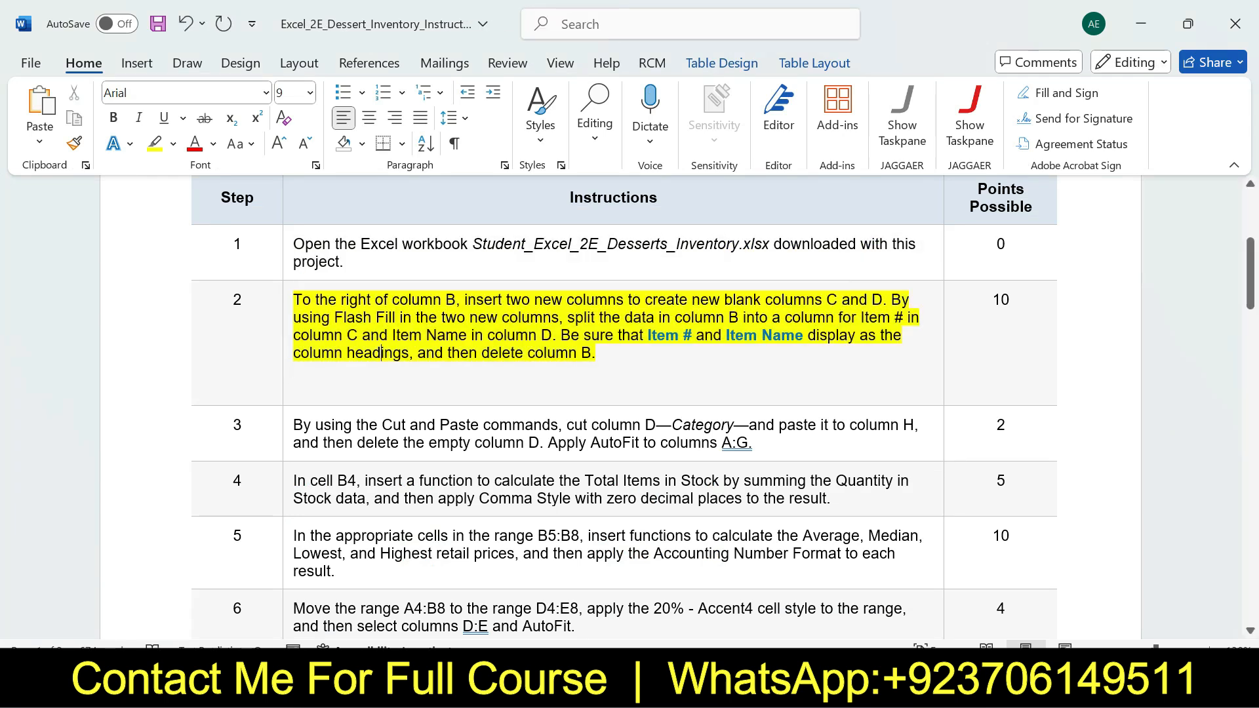
left_click_drag(293, 300, 883, 299)
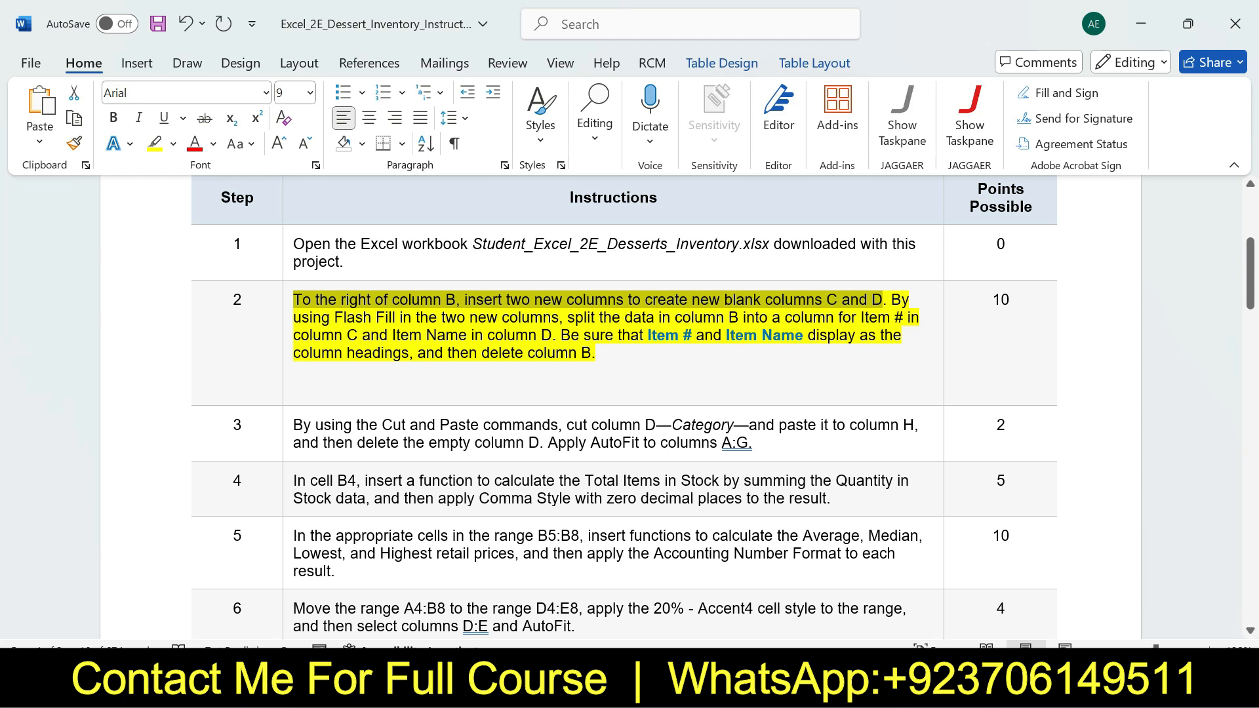
Switch to the Excel workbook and insert two blank columns, C and D, before the Category column
key("alt+Tab")
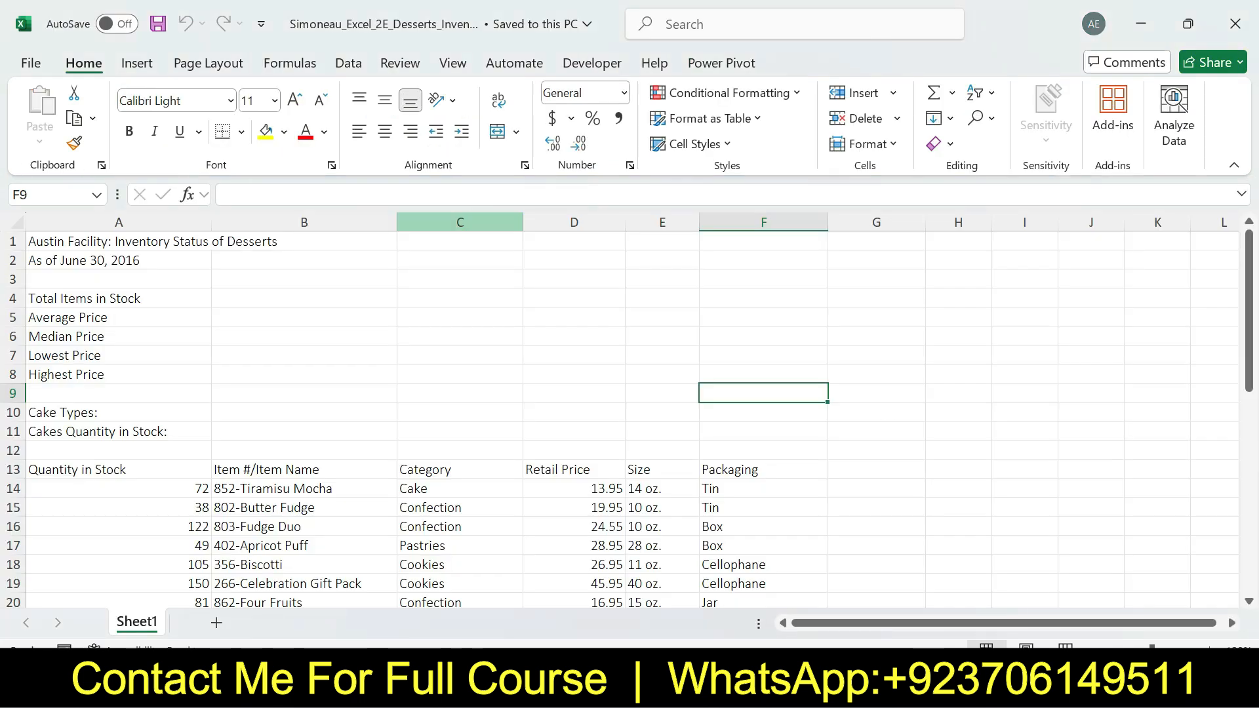
right_click(482, 223)
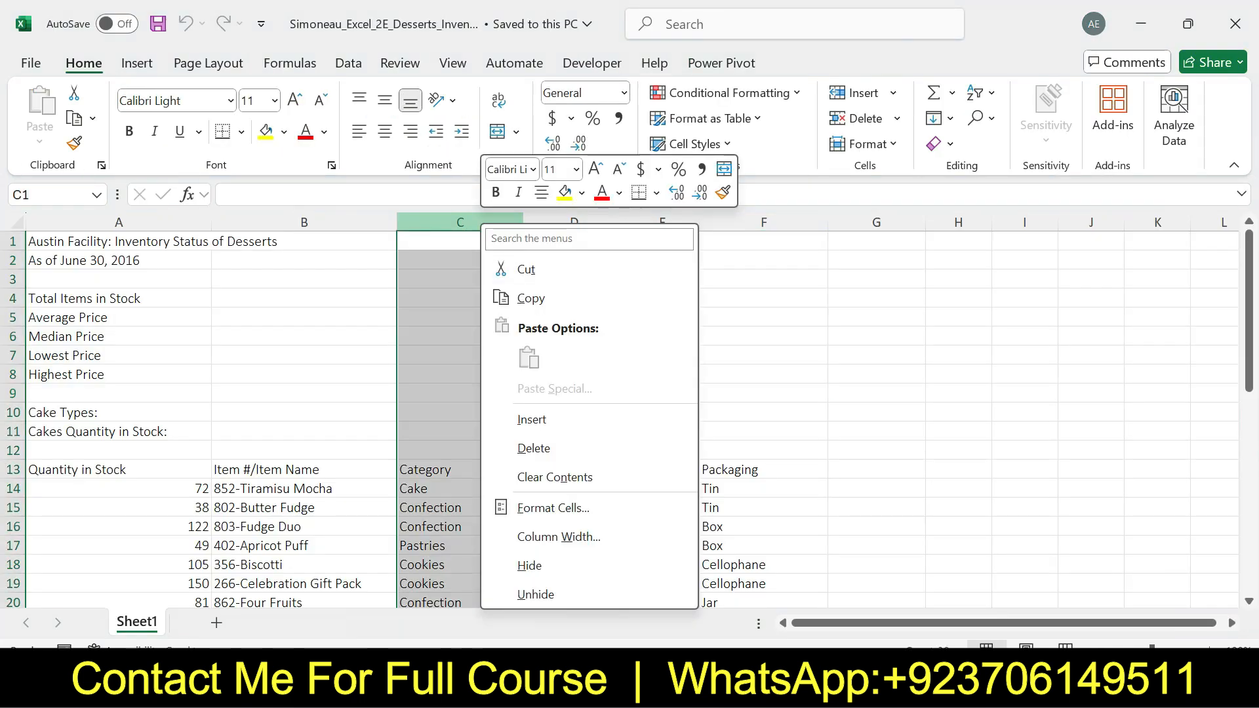
left_click(531, 420)
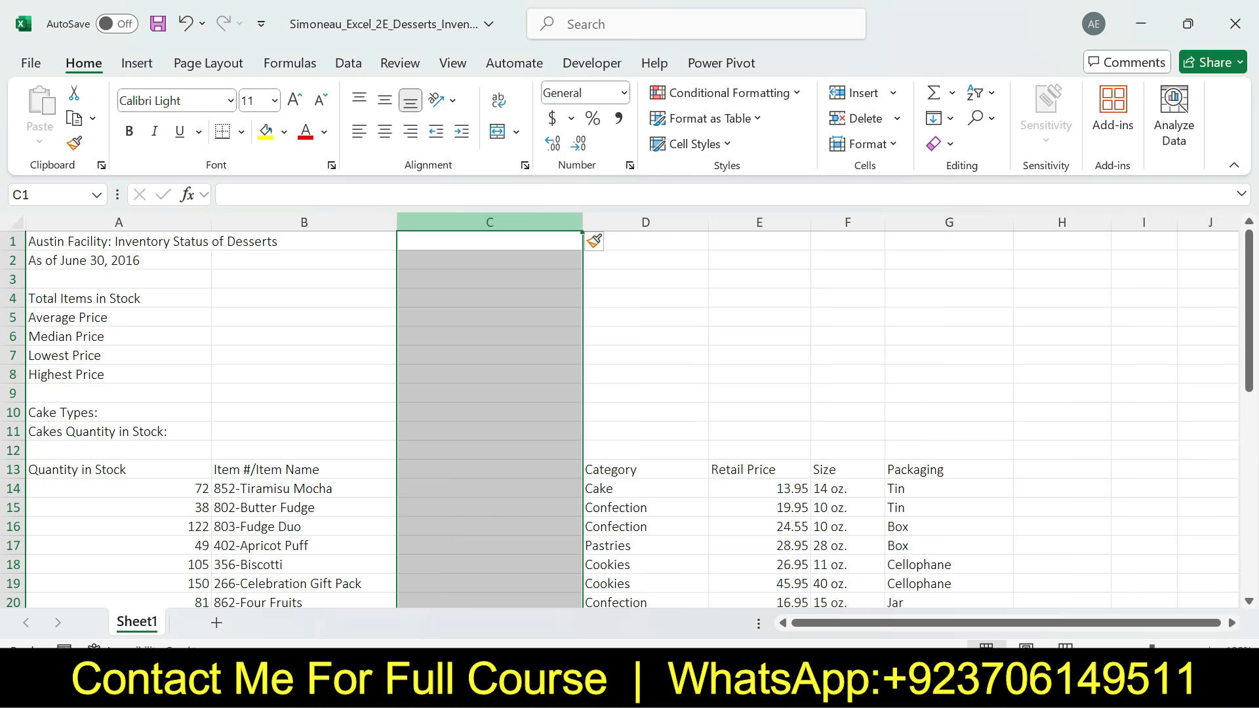
right_click(489, 223)
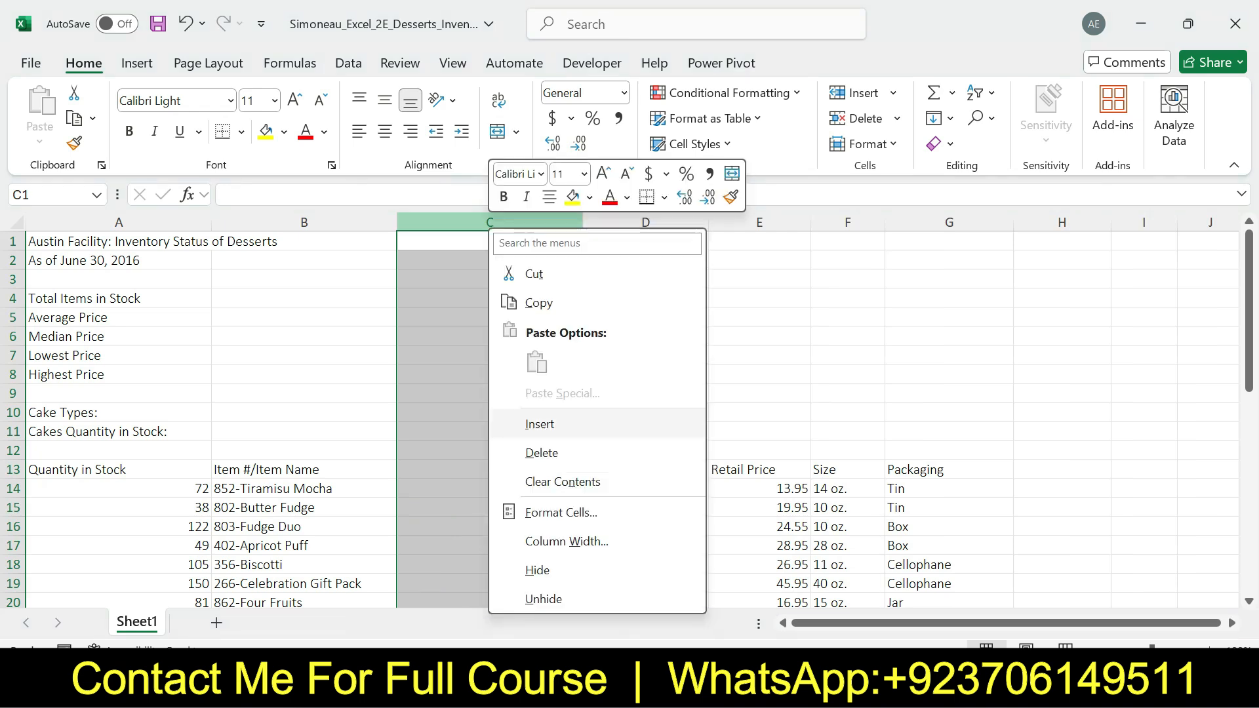
left_click(539, 424)
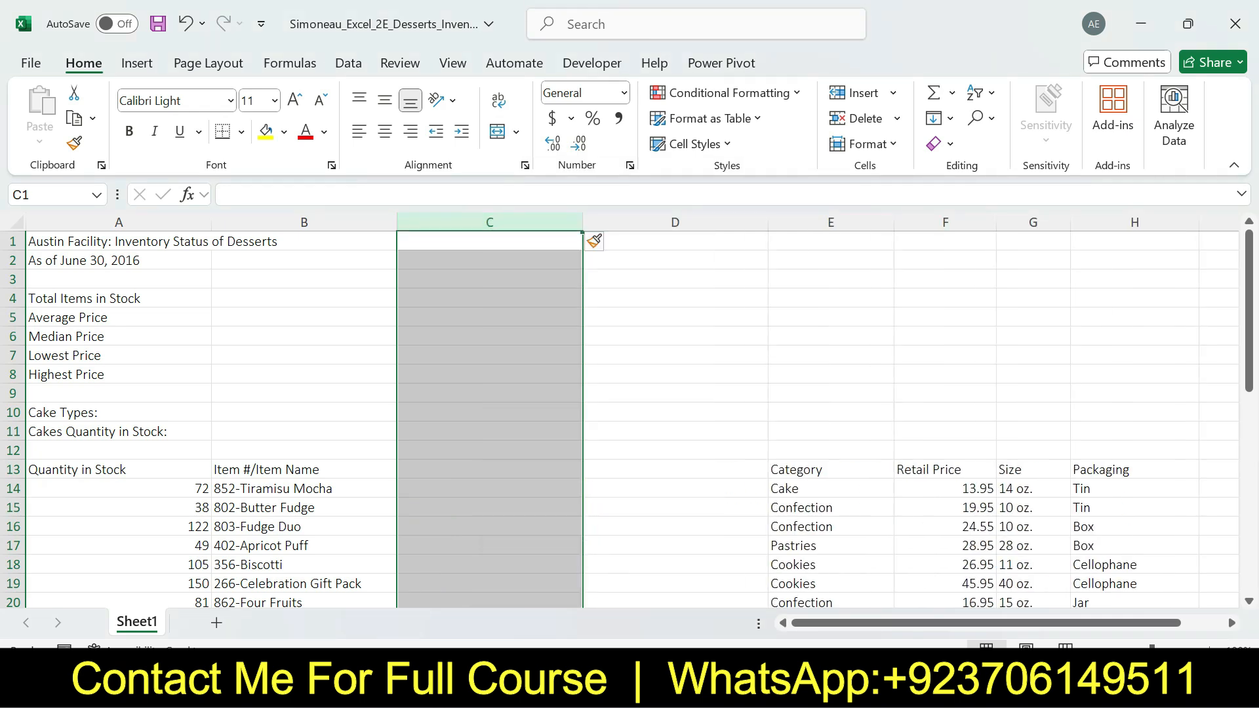
Review the Flash Fill part of step 2 in Word, and in Excel enter the headings Item # in C13 and Item Name in D13
key("alt+Tab")
left_click_drag(890, 300, 418, 352)
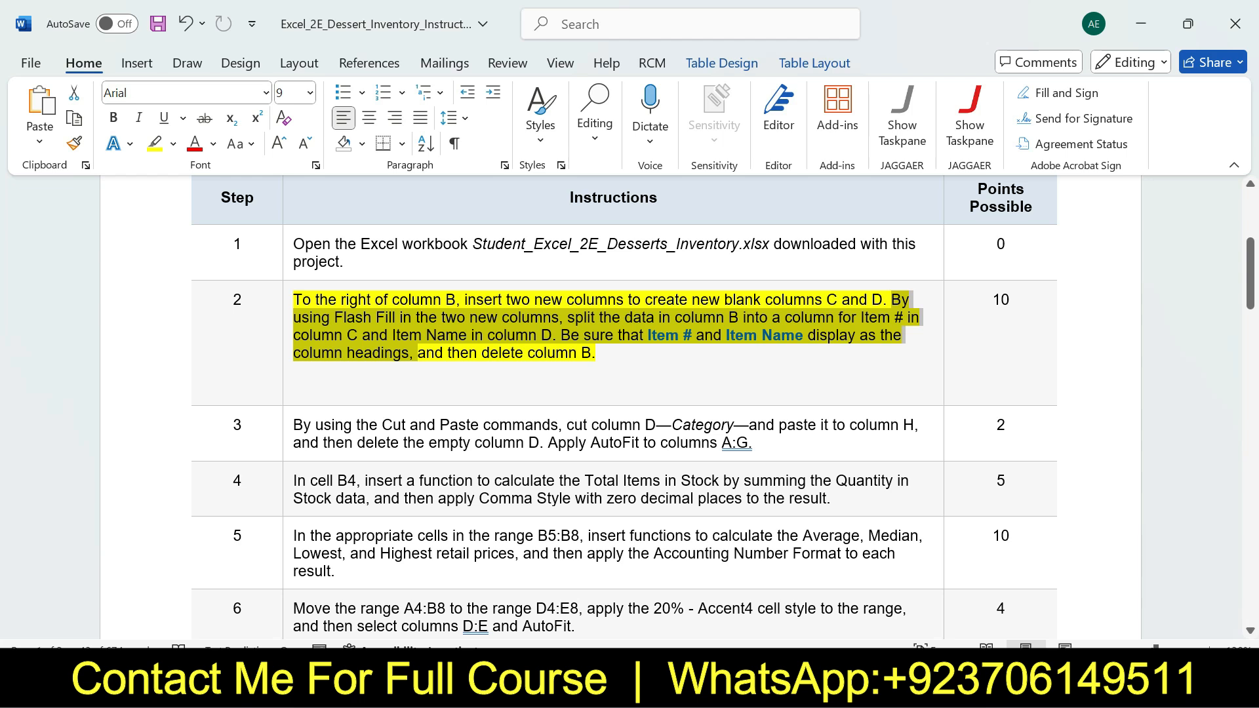
key("alt+Tab")
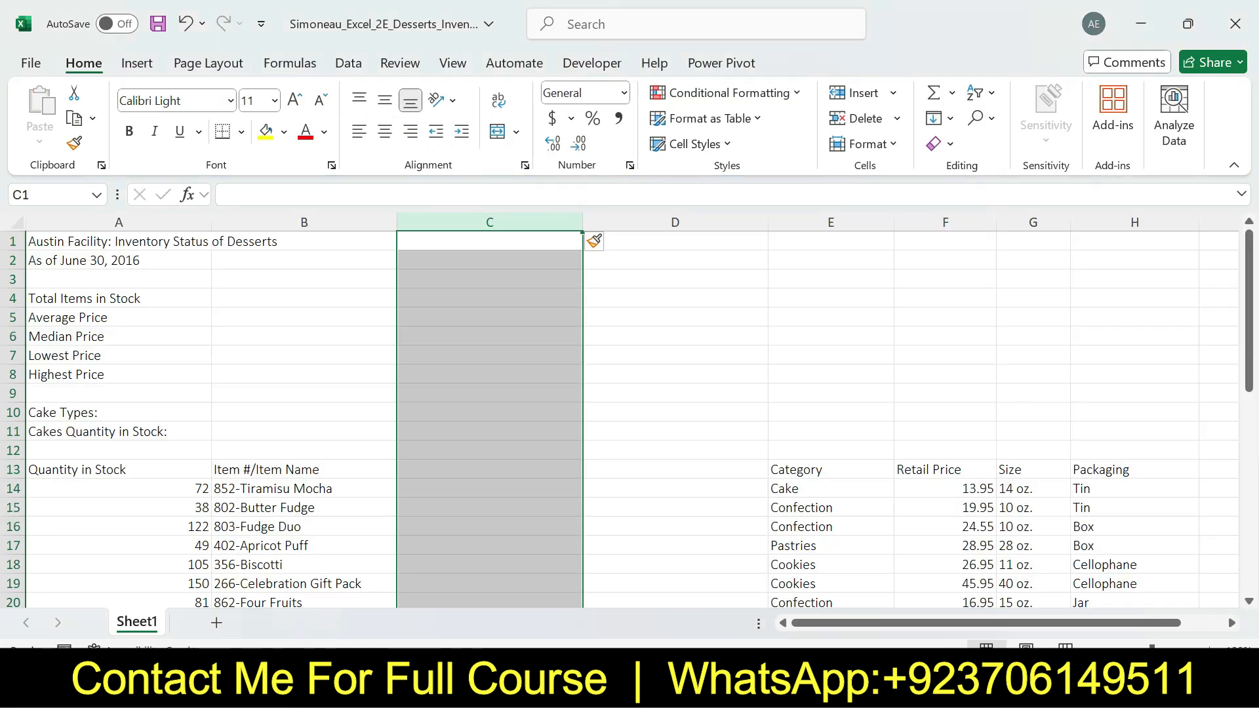
left_click(489, 469)
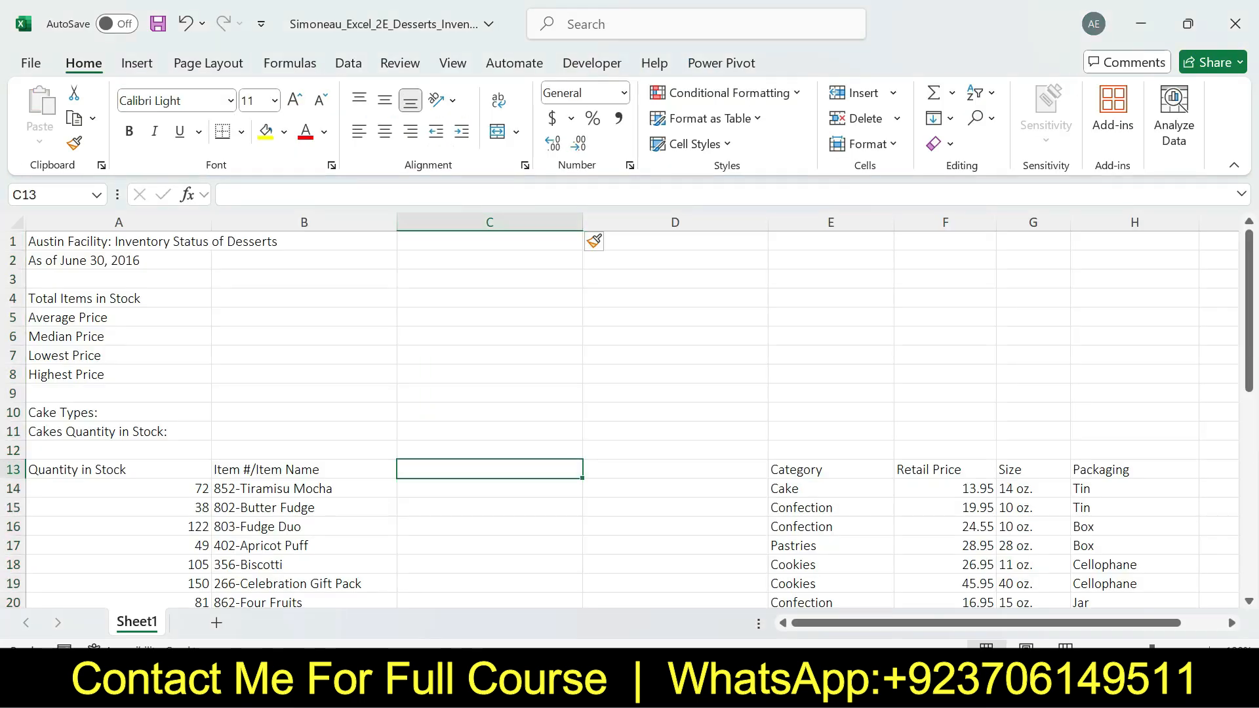
type("Item #")
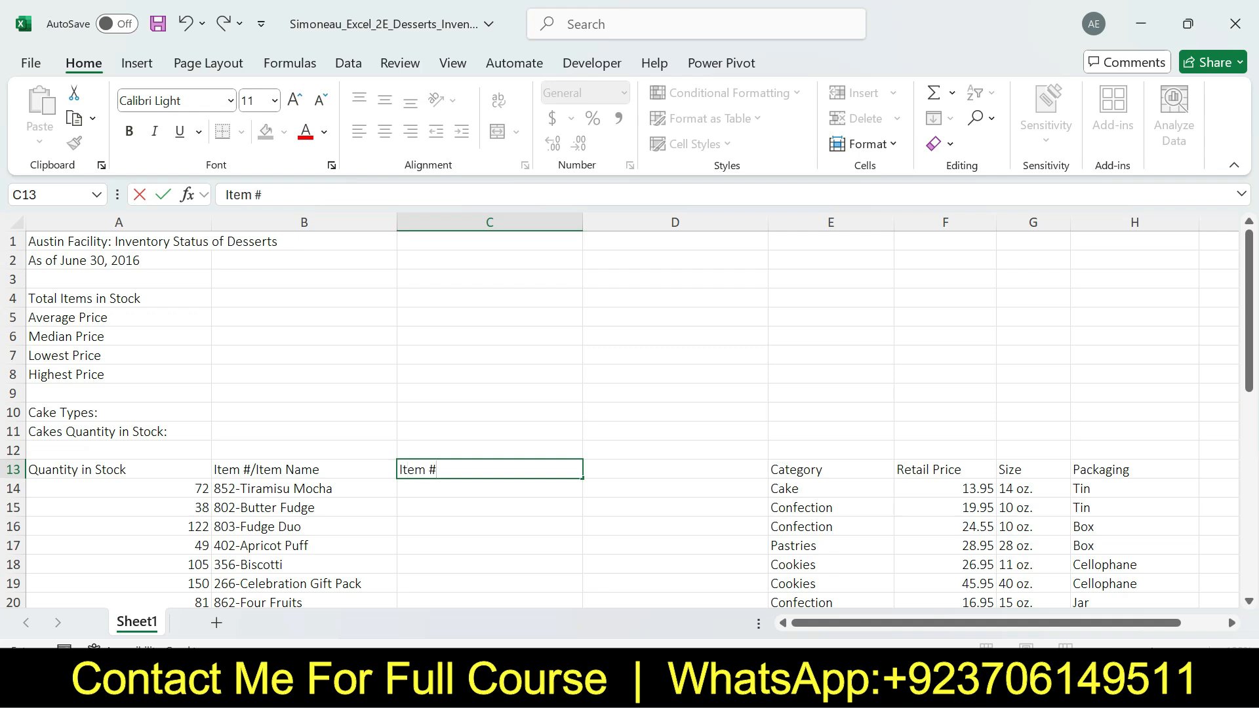
key("Return")
left_click(675, 470)
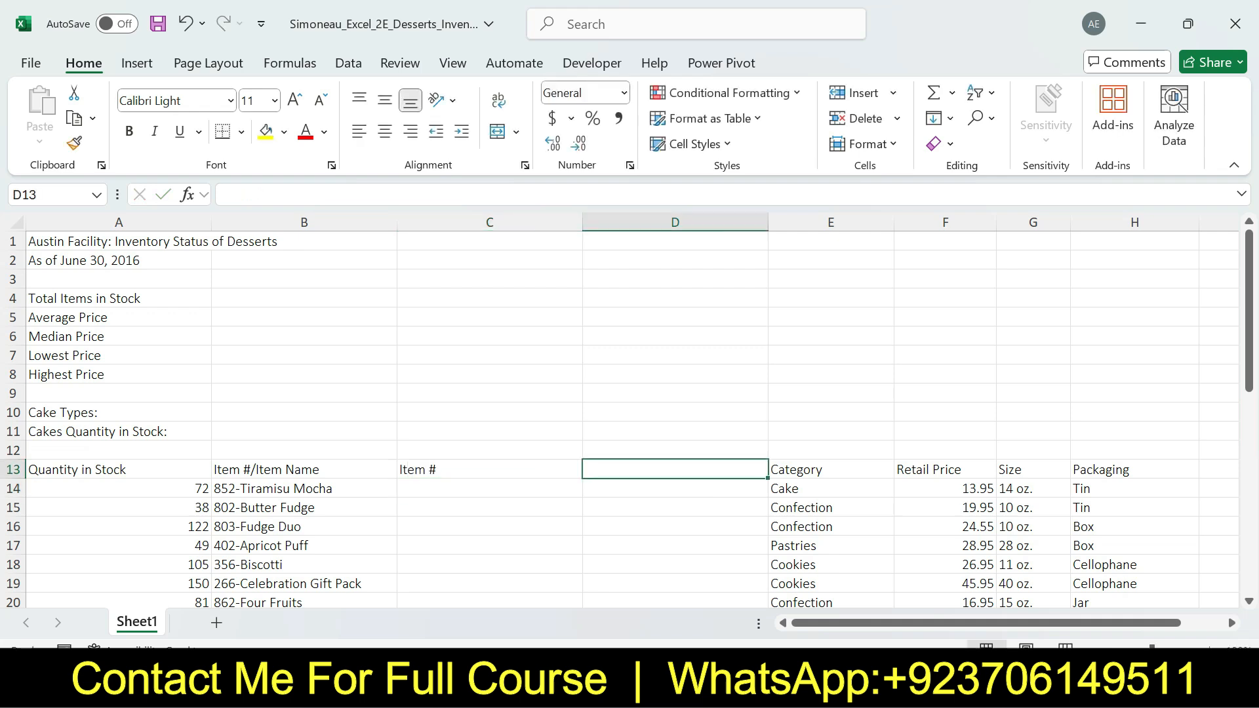
type("It")
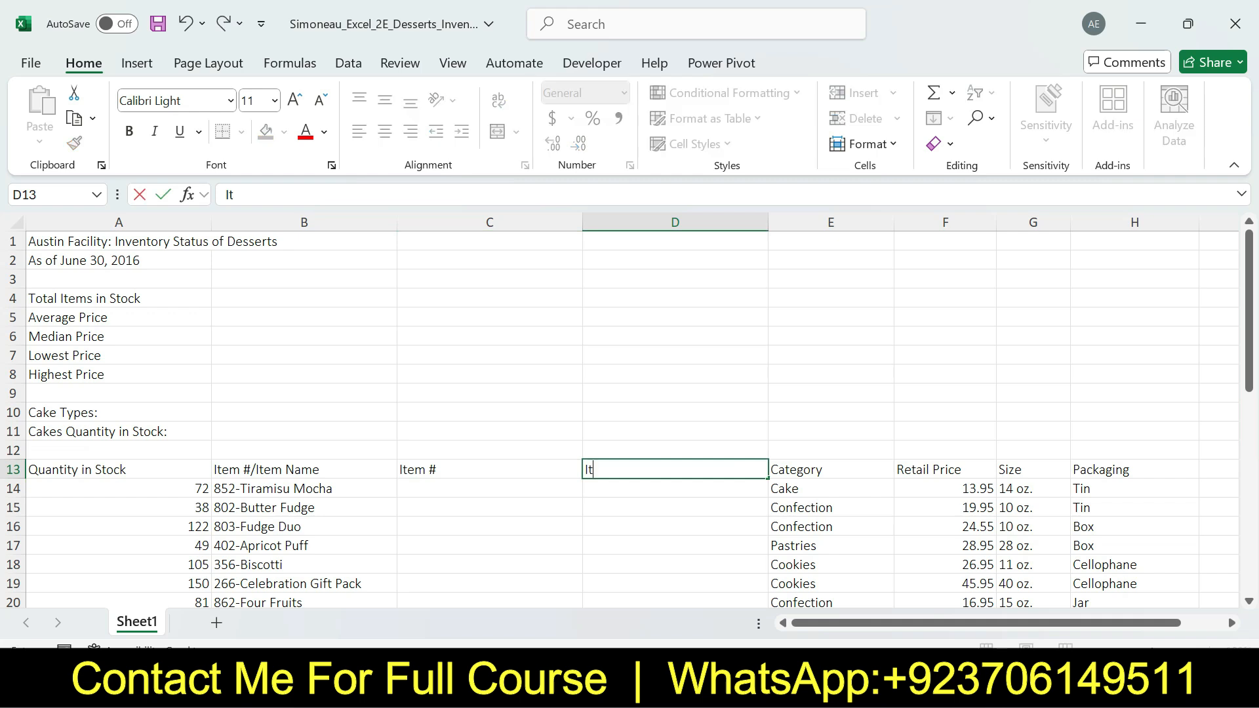
type("em Name")
key("Return")
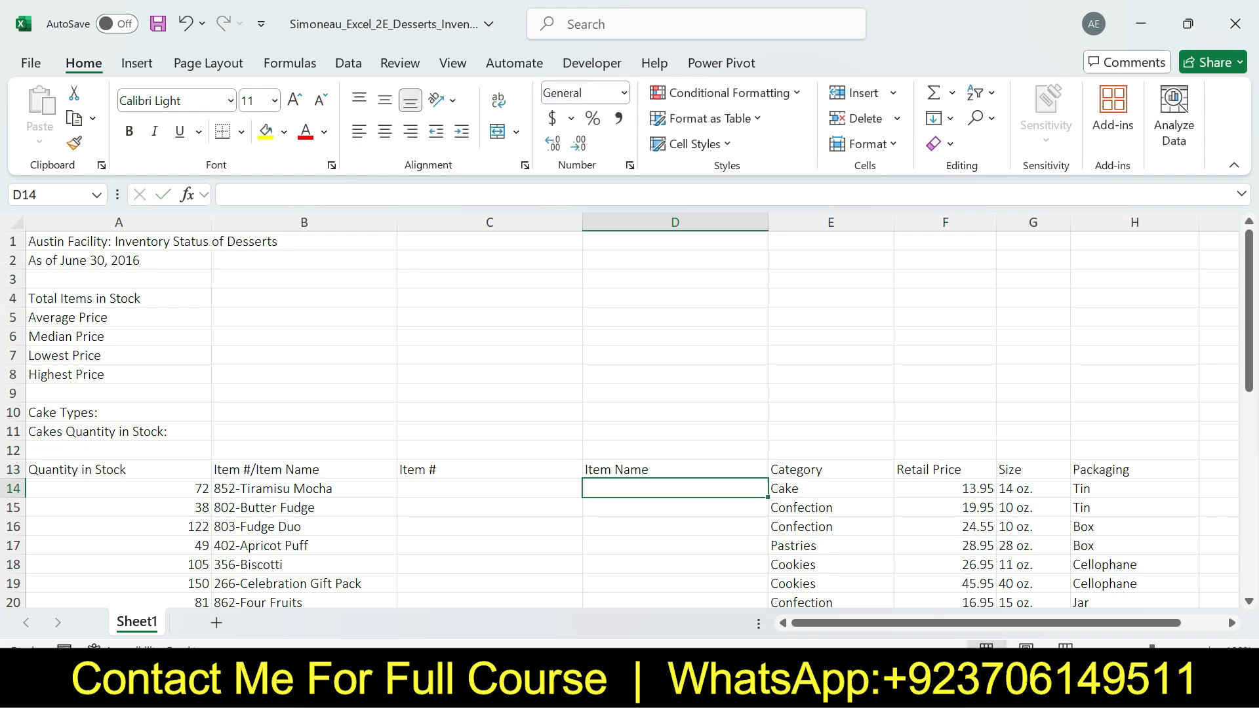
Enter 852 in C14 and use Flash Fill to complete the Item # column
left_click(489, 488)
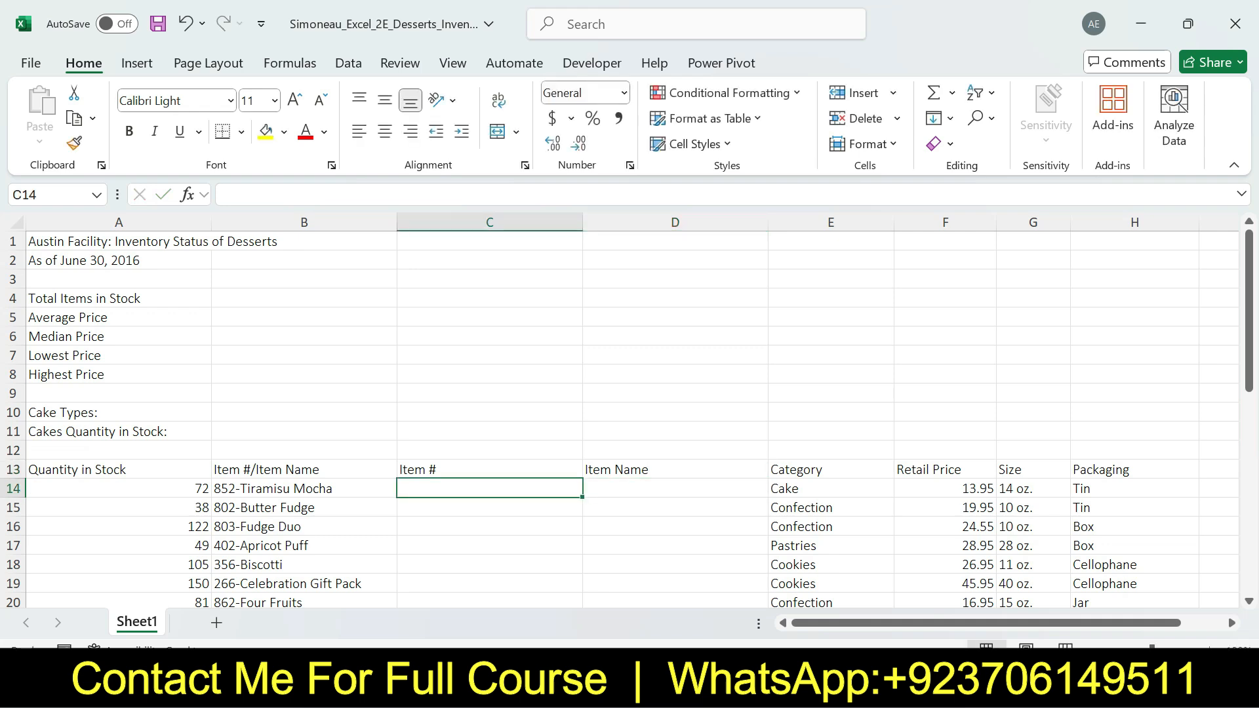
type("852")
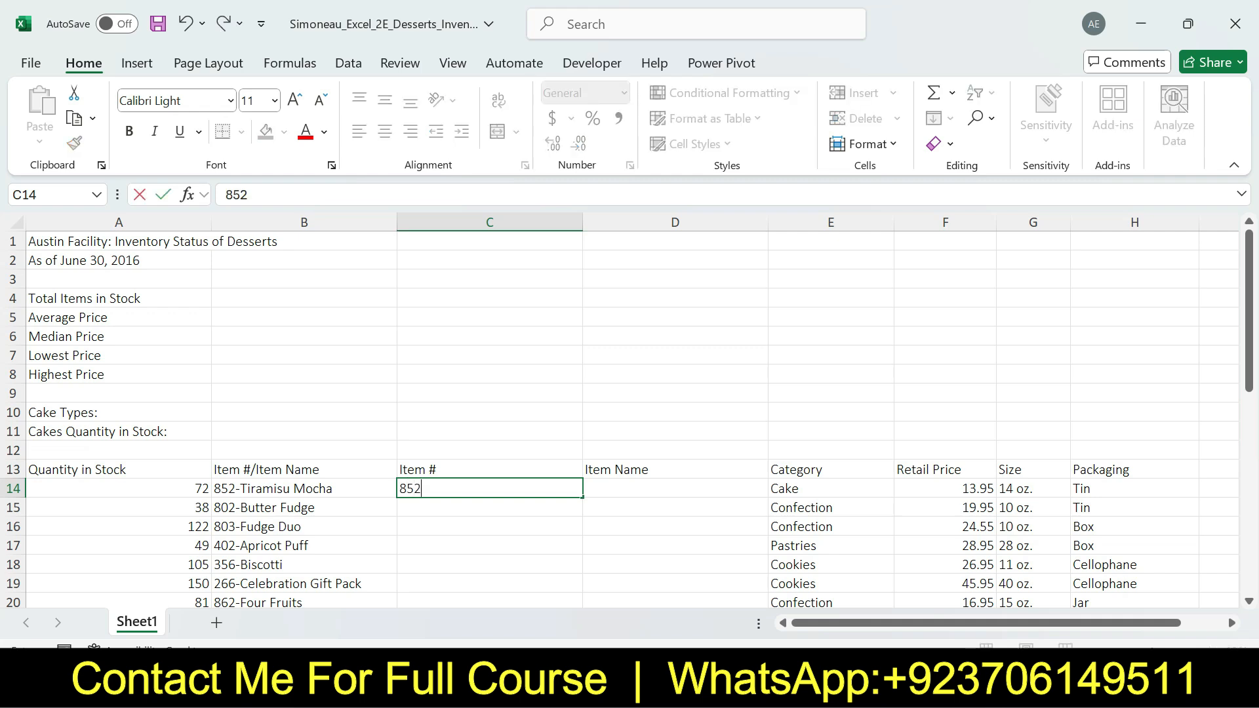
key("Return")
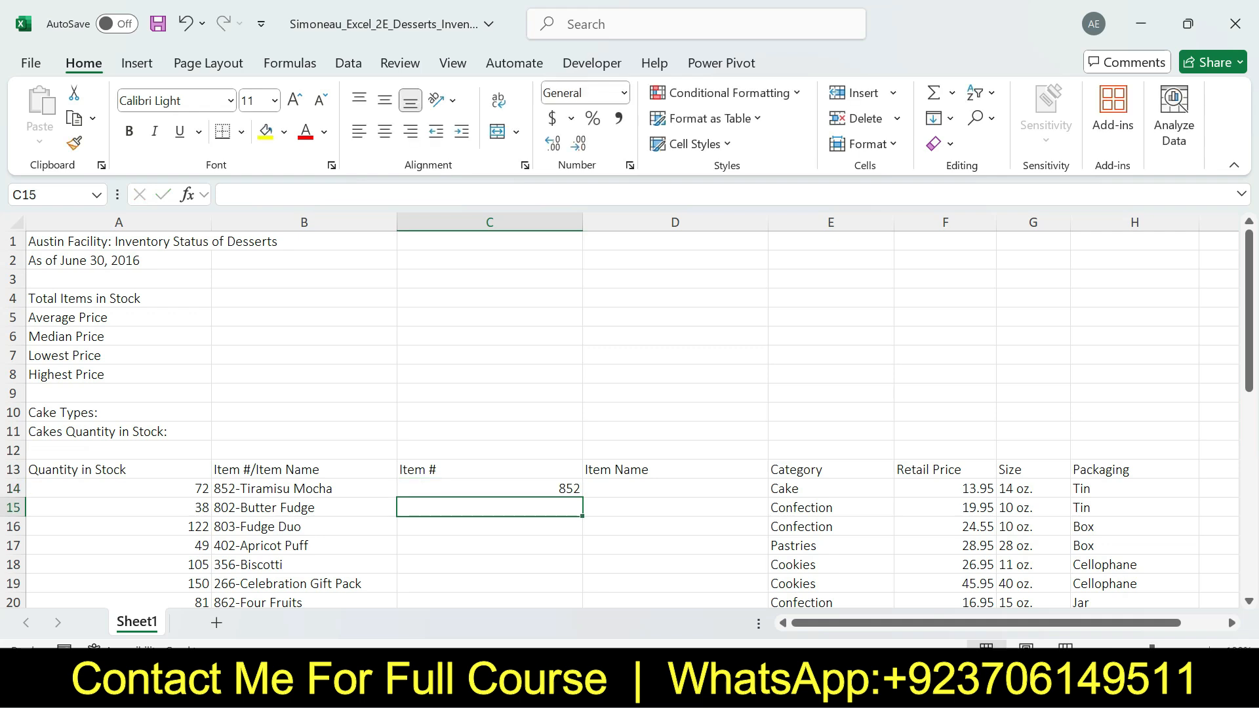
left_click(489, 488)
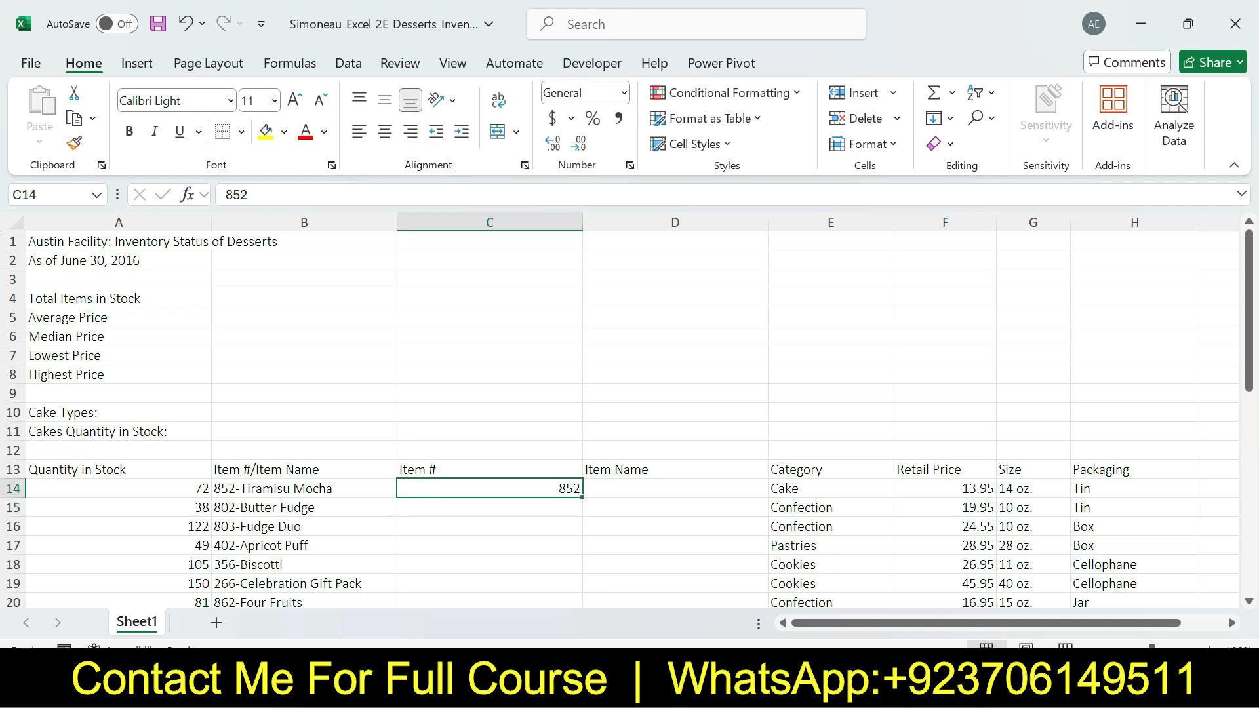
left_click(934, 117)
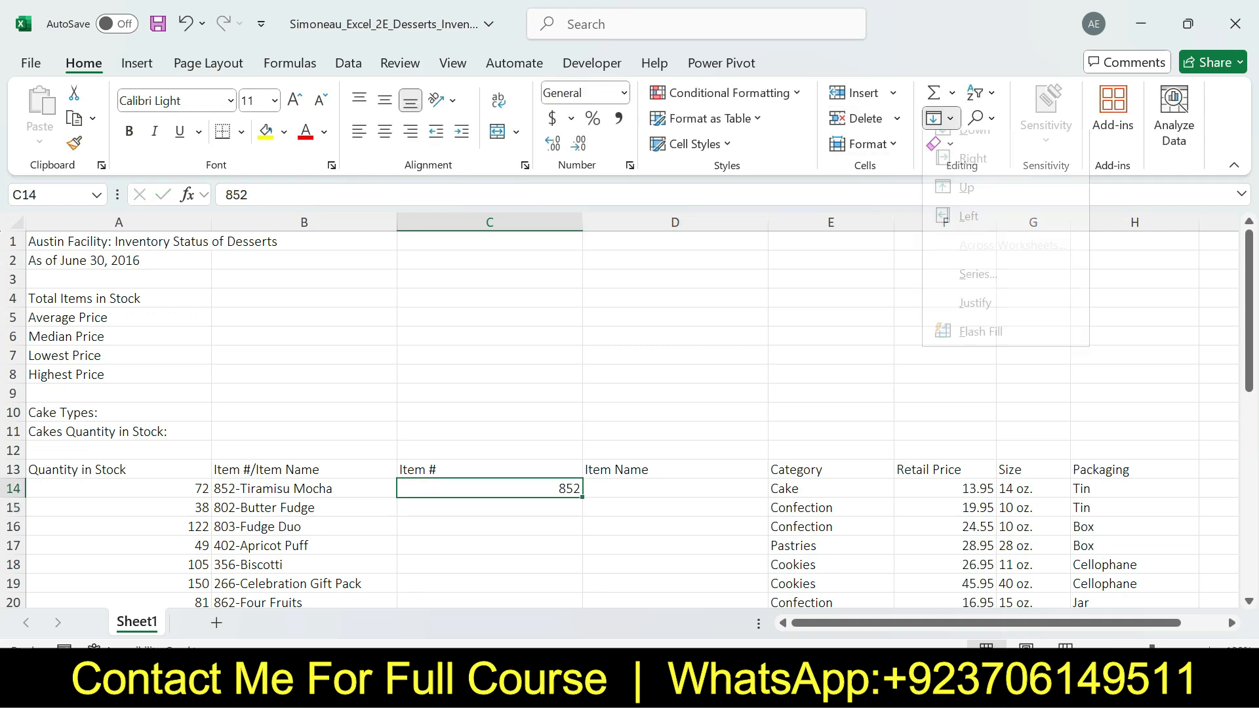
left_click(979, 332)
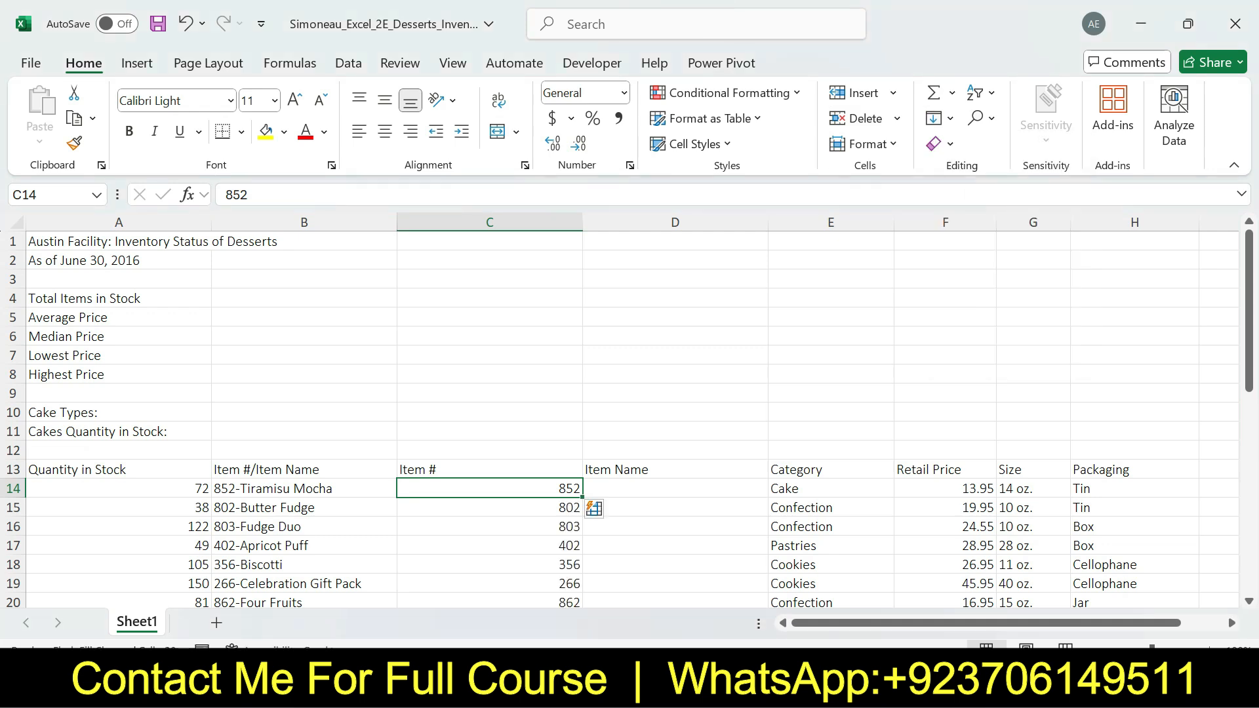
Enter Tiramisu Mocha in D14 and use Flash Fill to complete the Item Name column
left_click(675, 488)
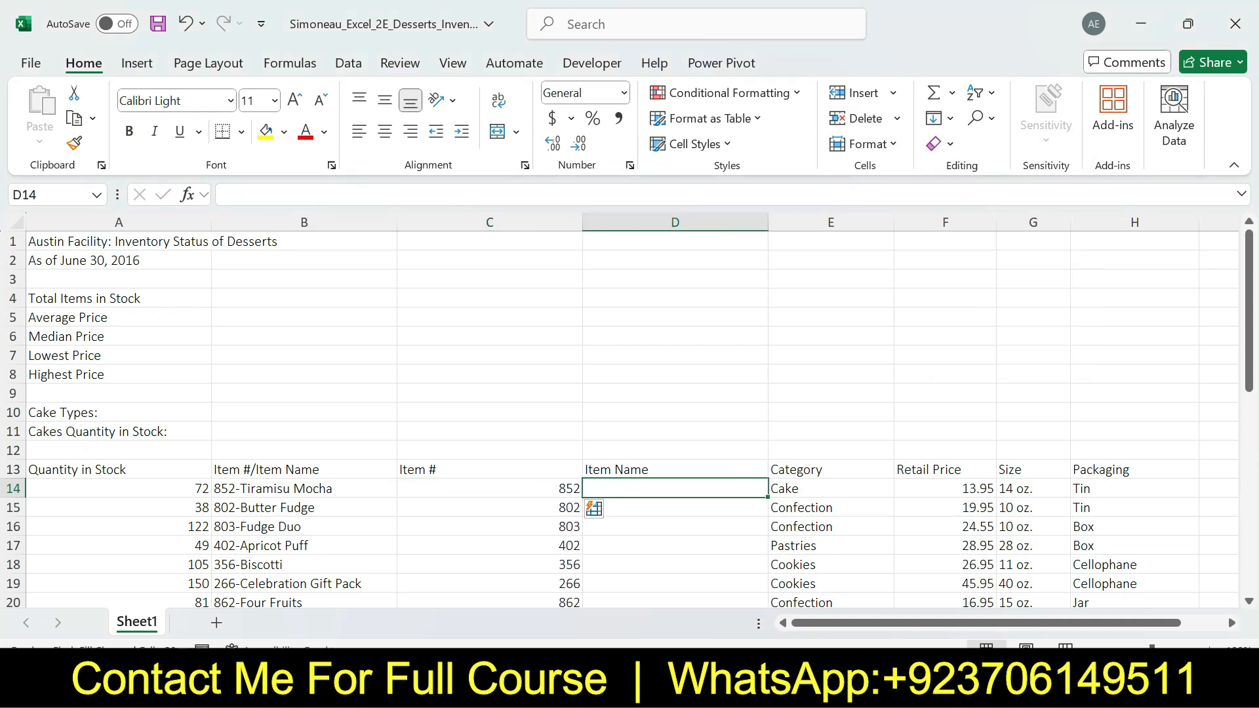
type("Tira")
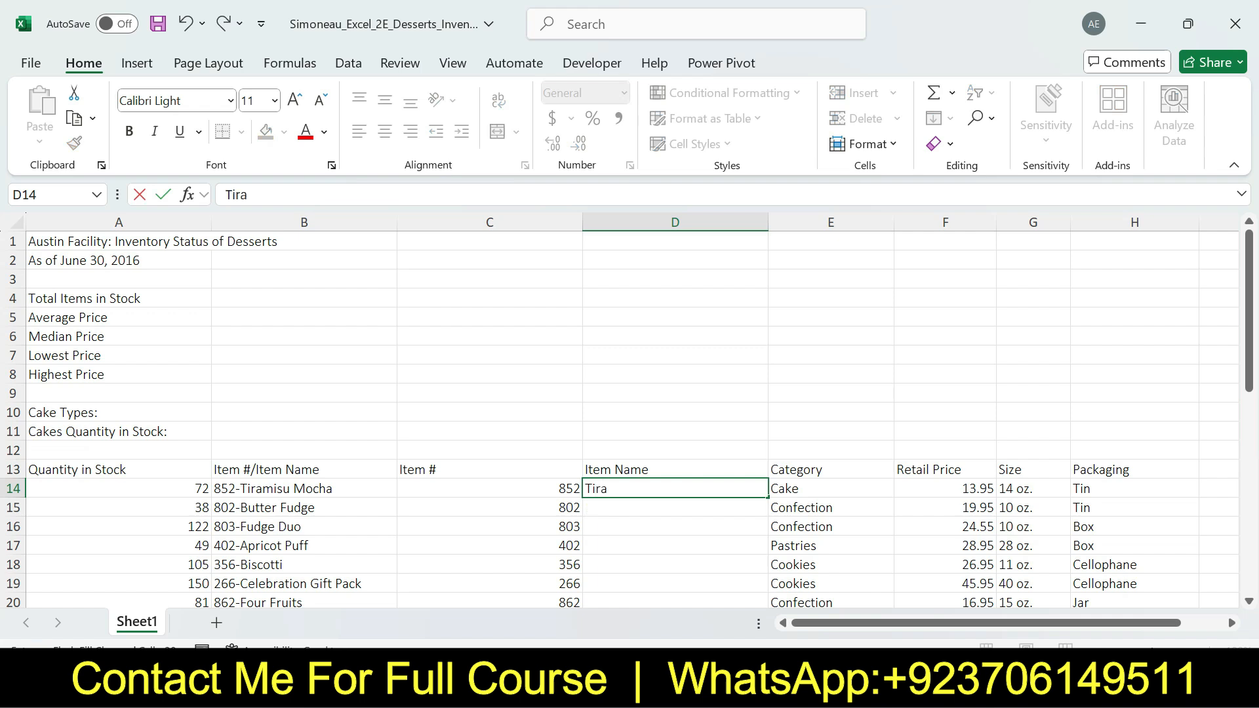
type("misu Mocha")
key("Return")
key("Up")
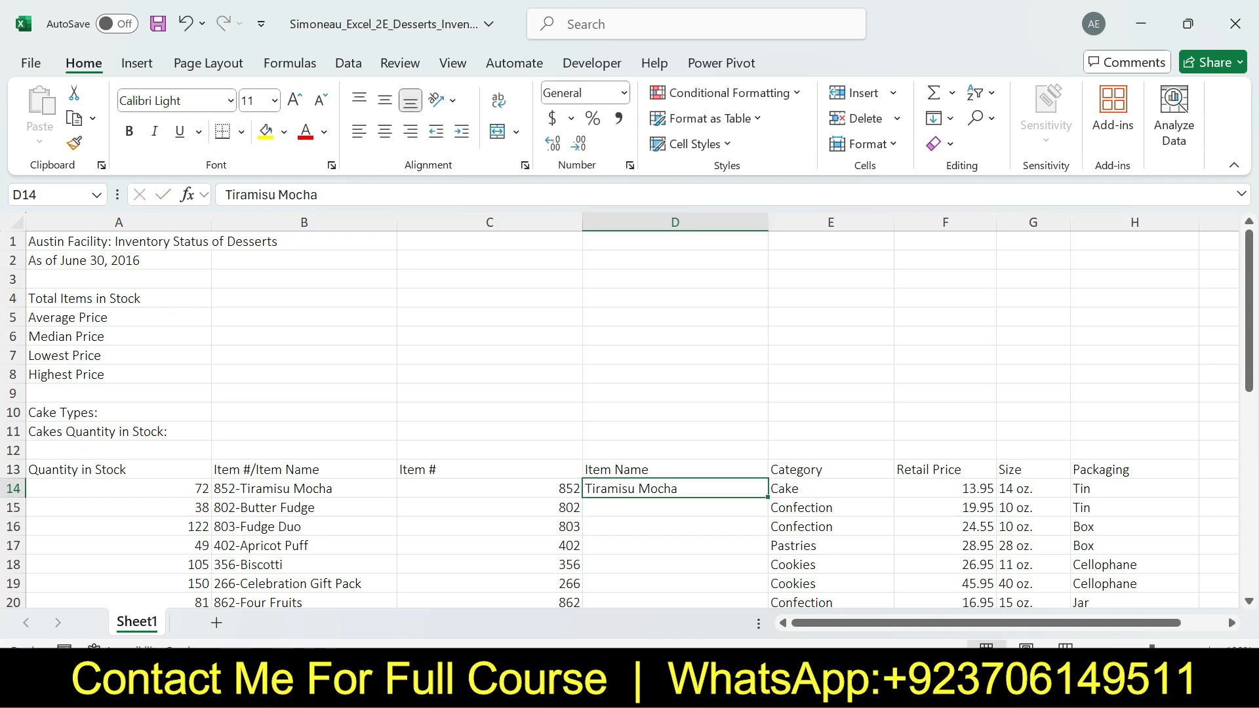
left_click(937, 118)
left_click(944, 346)
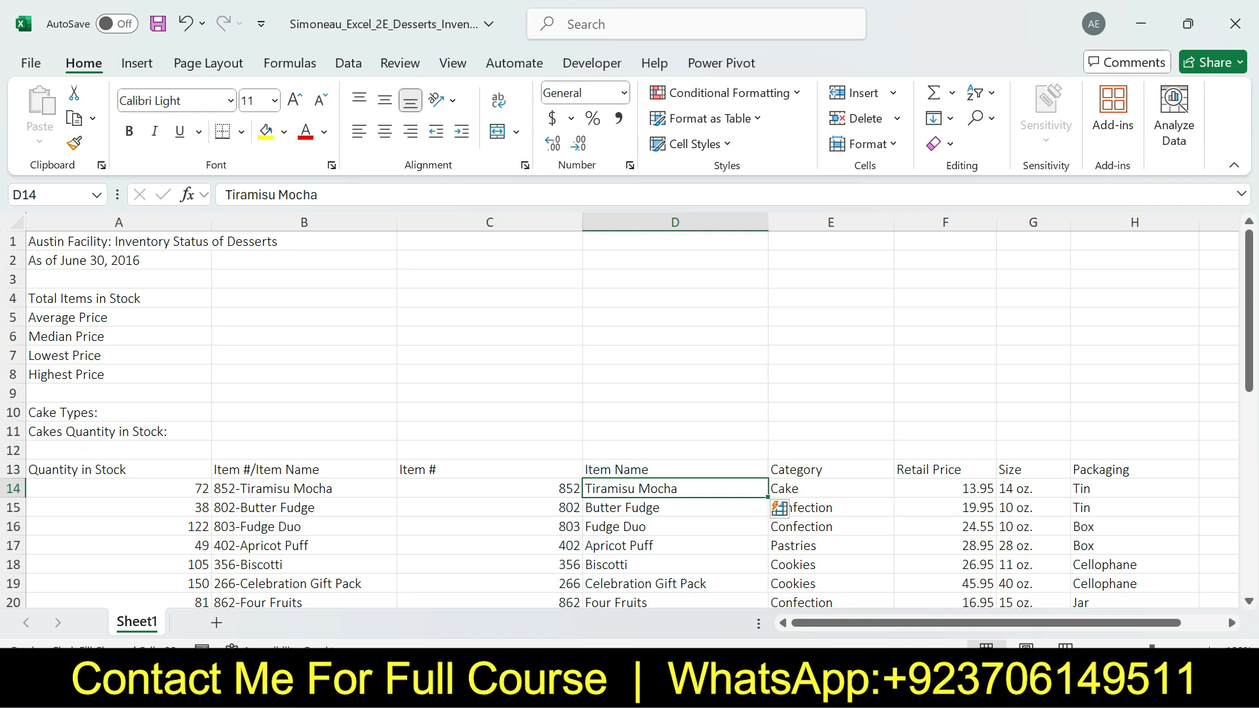
Review the last part of step 2 in Word, and in Excel delete column B, Item #/Item Name
key("alt+Tab")
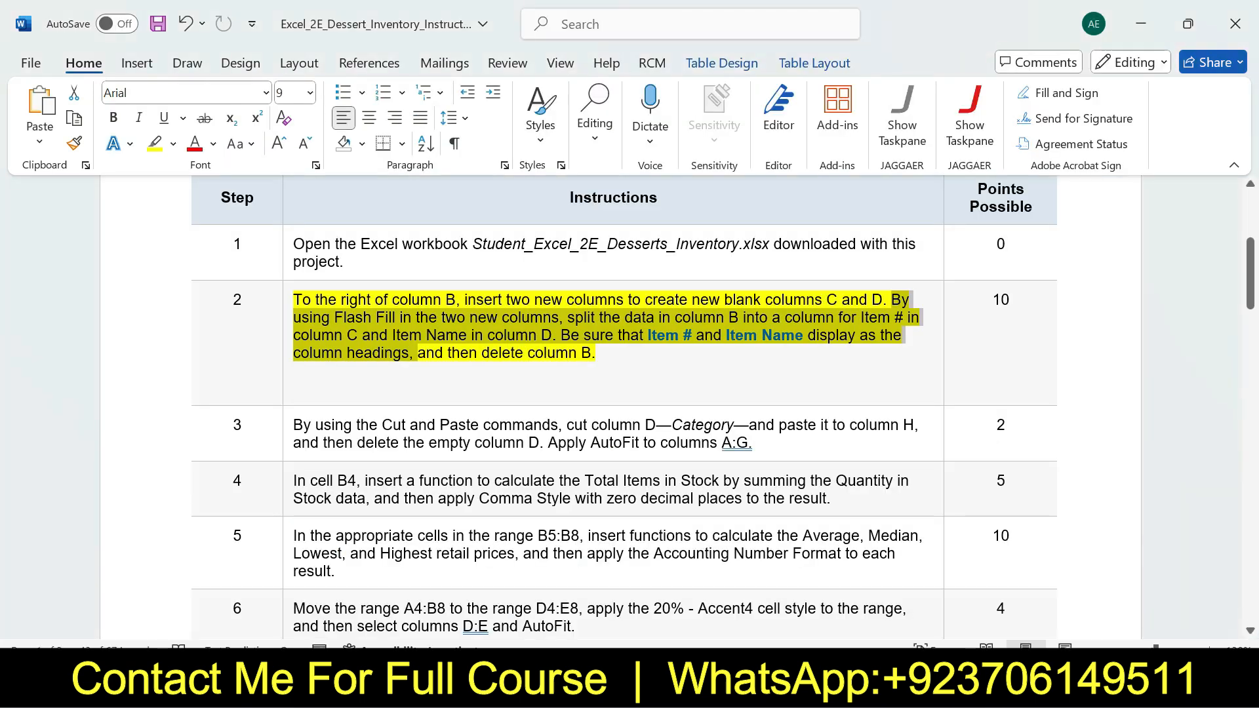
left_click_drag(447, 353, 594, 354)
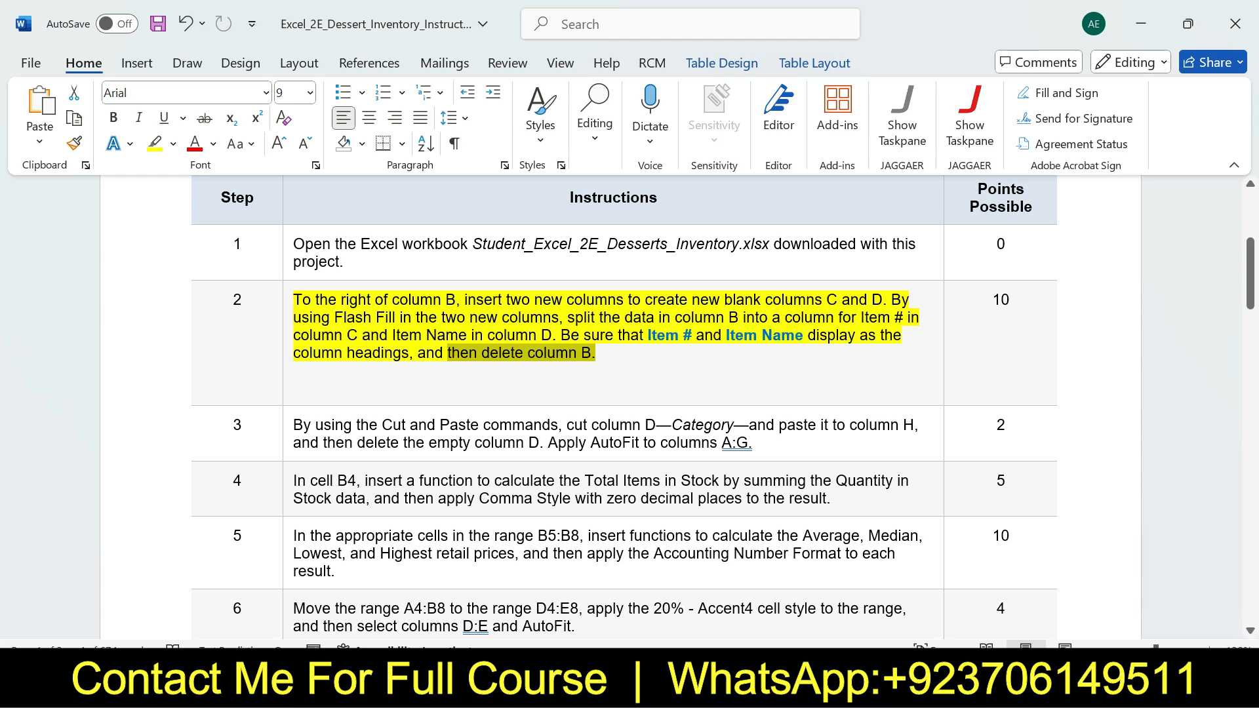
key("alt+Tab")
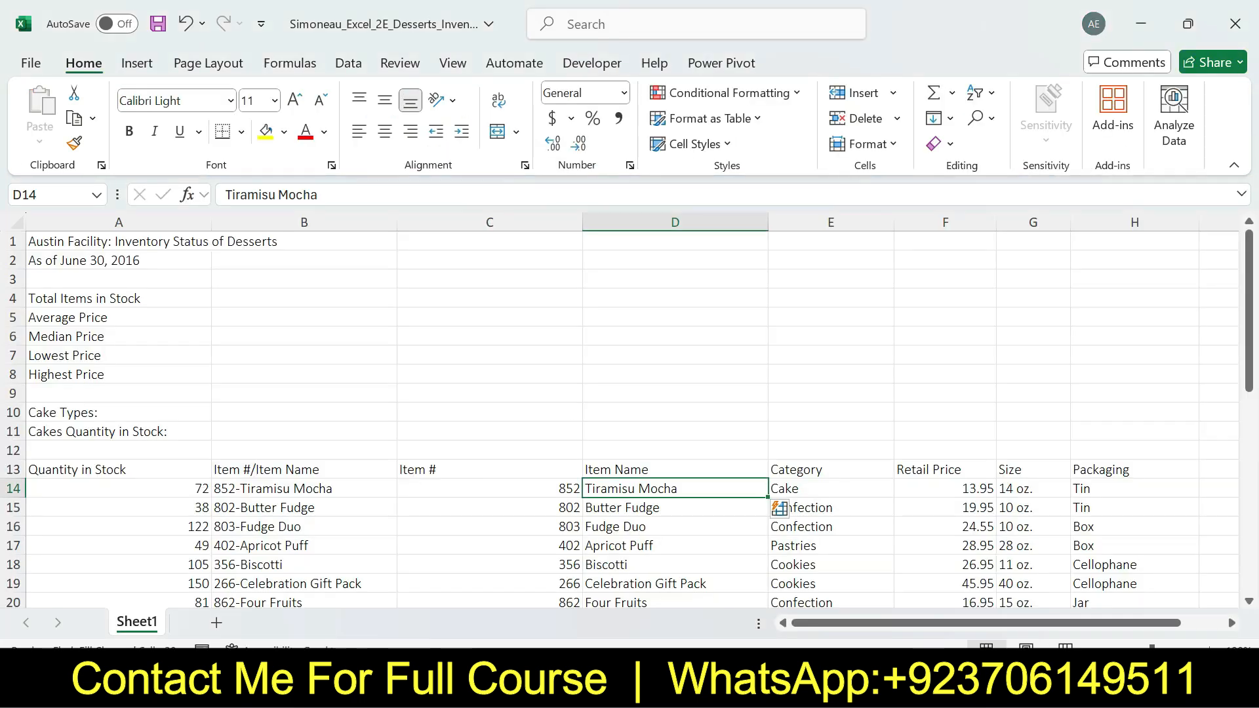
right_click(349, 223)
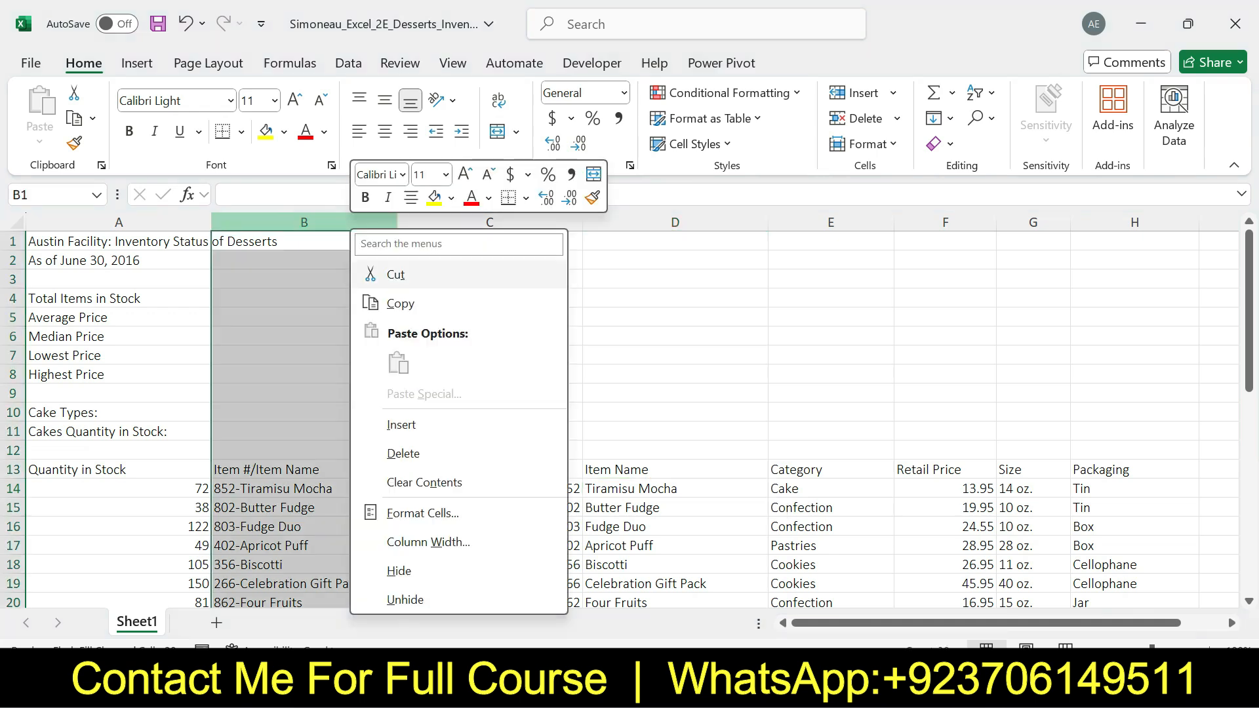
left_click(404, 453)
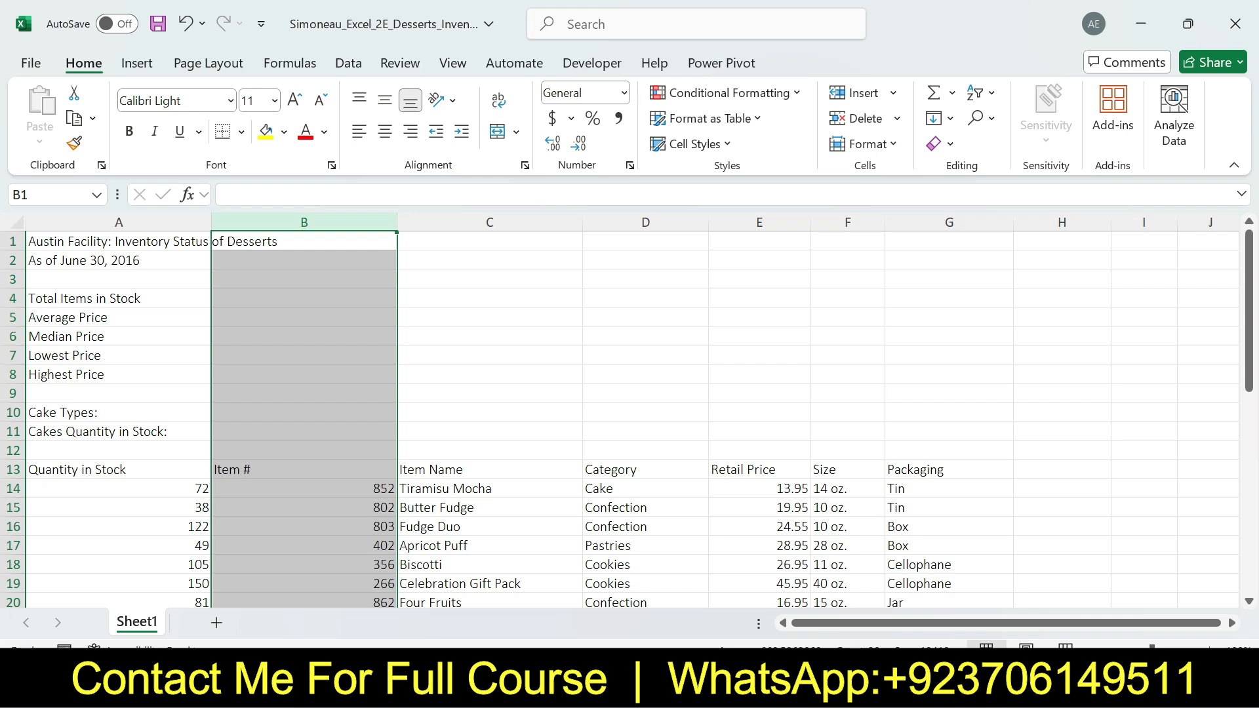
Switch to the Word instructions, undo the step 2 highlight, and highlight the step 3 instruction in yellow
key("alt+Tab")
key("ctrl+z")
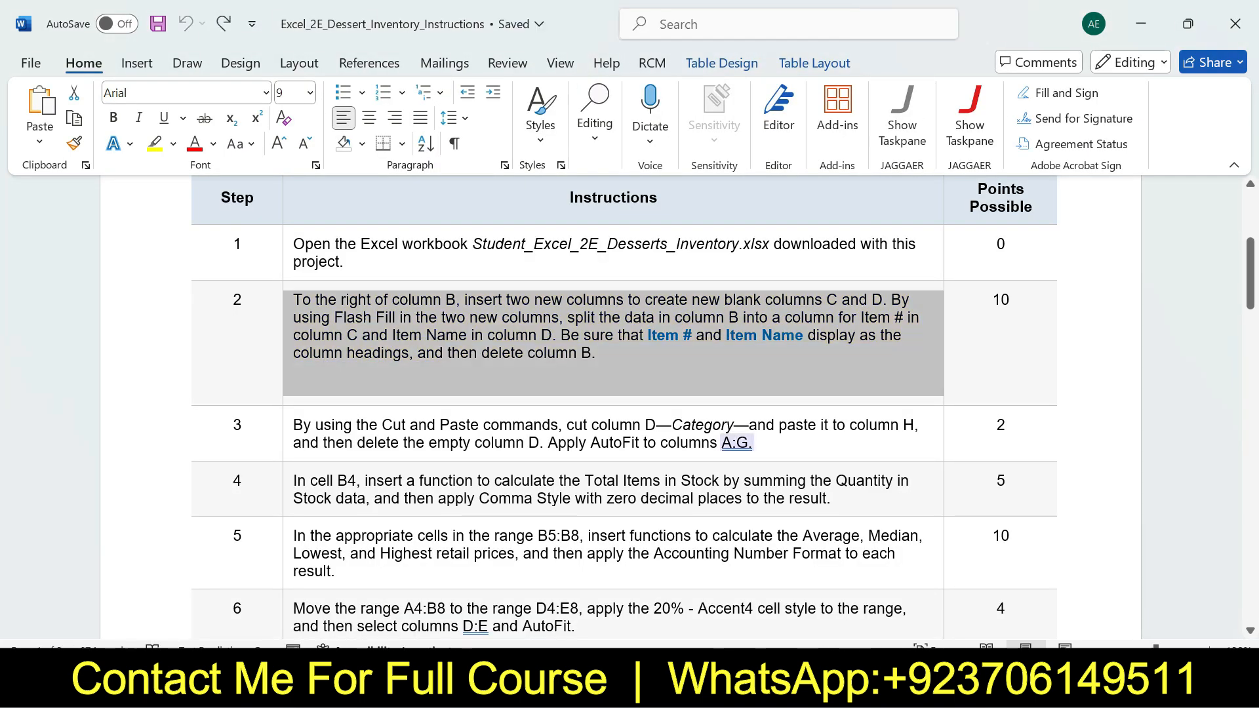
scroll(630, 406, "down", 3)
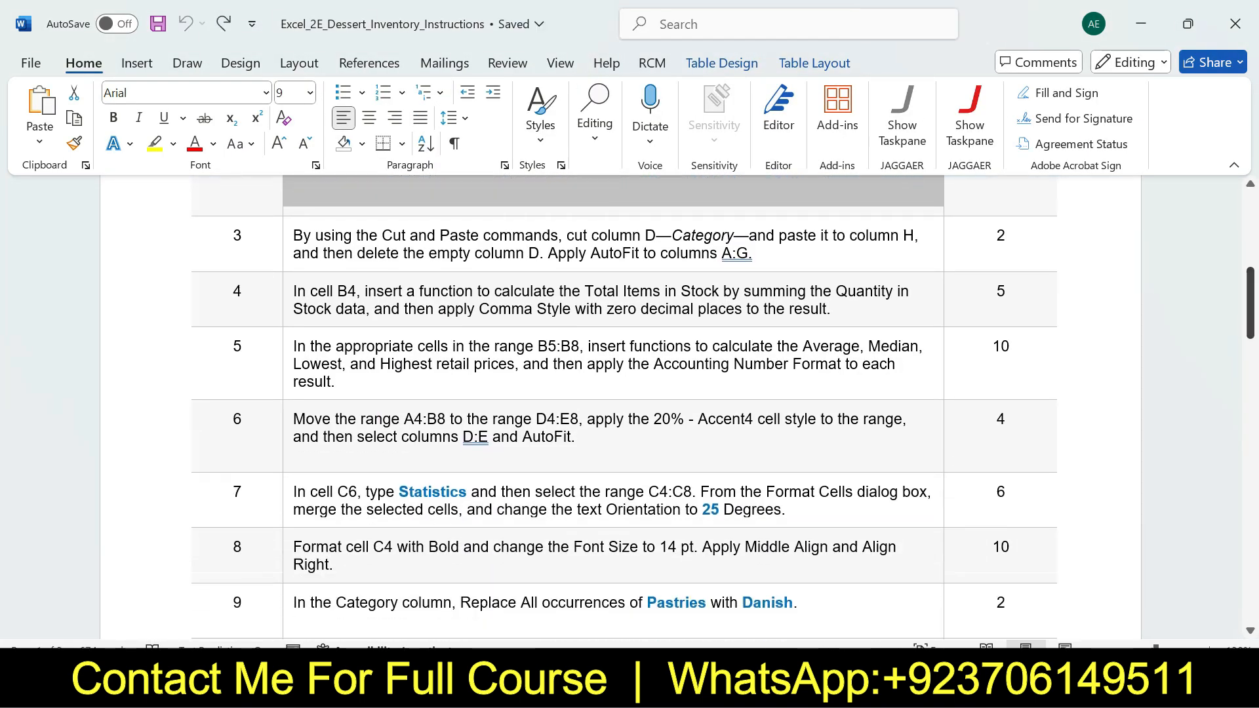
left_click(288, 248)
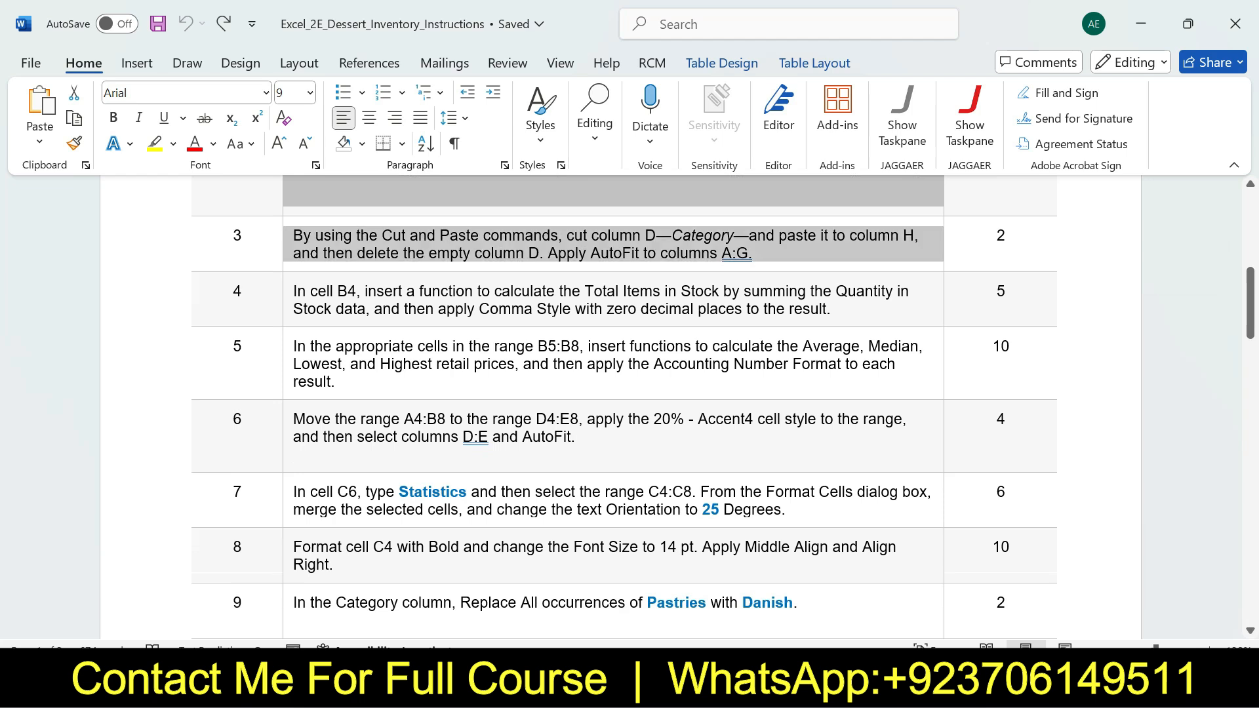
left_click(369, 213)
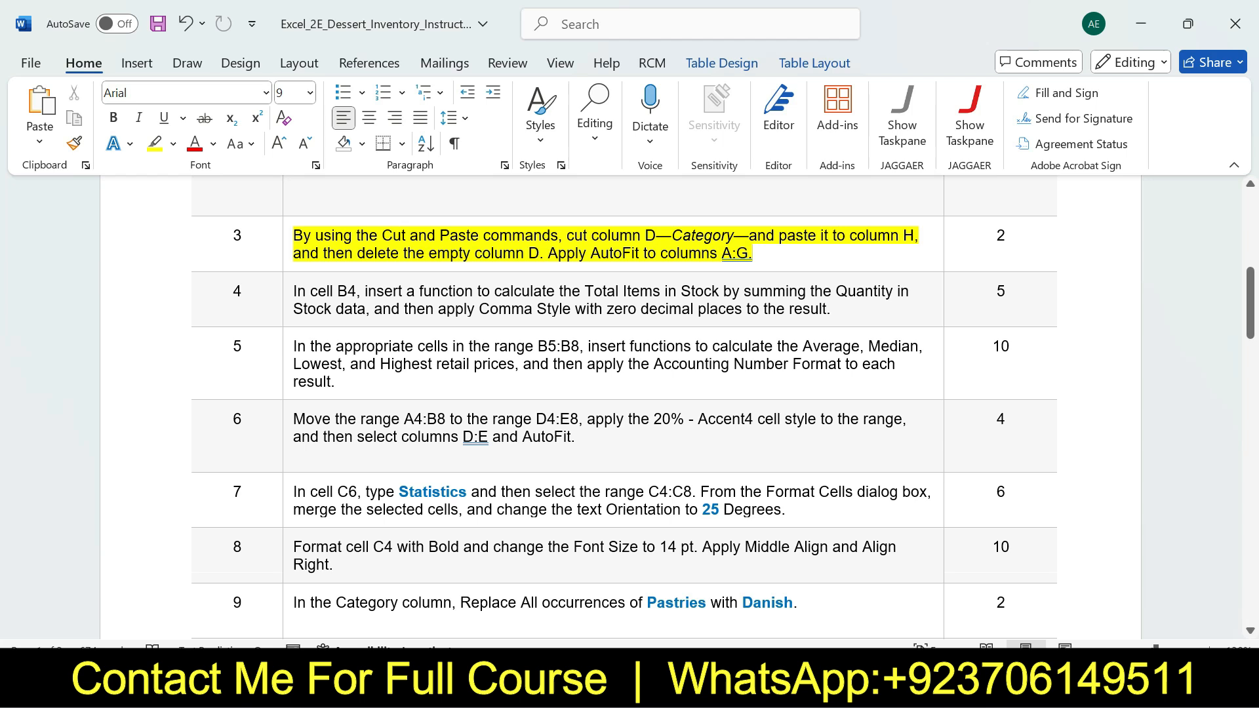
Review the cut-and-paste part of step 3 in Word, and in Excel cut the Category column D and insert it at column H
left_click_drag(293, 235, 921, 236)
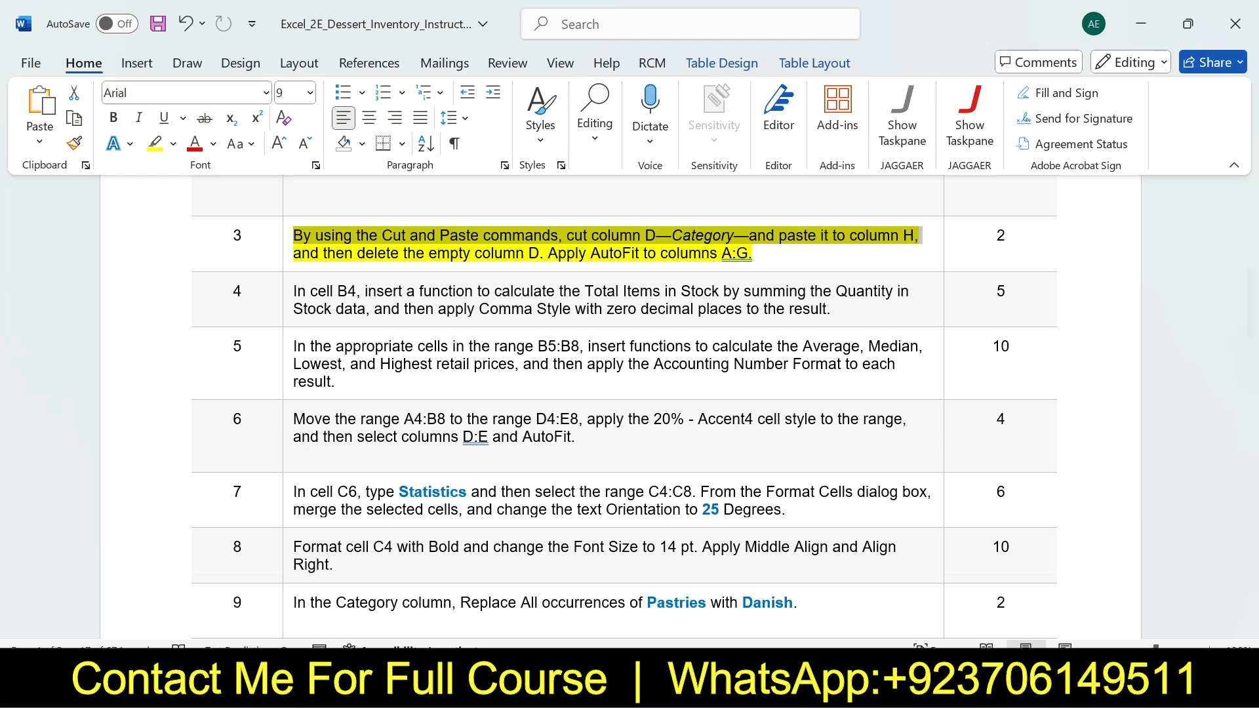
left_click(891, 685)
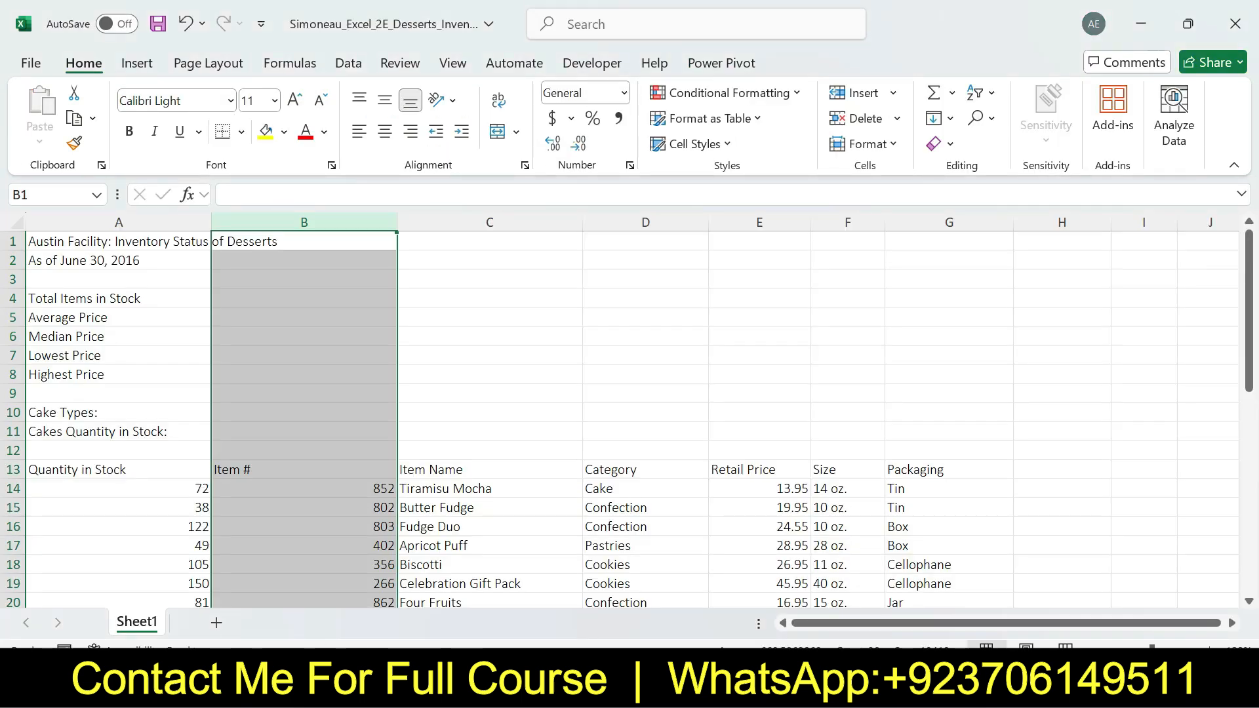
key("alt+Tab")
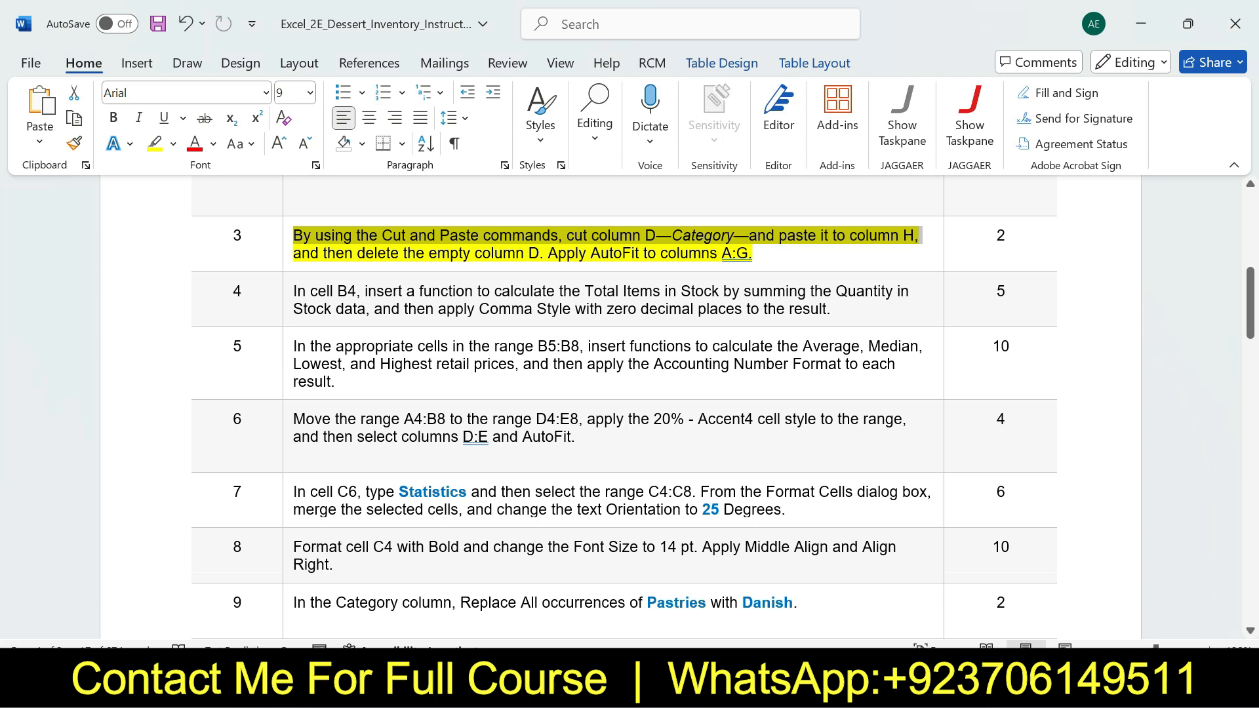
left_click(891, 685)
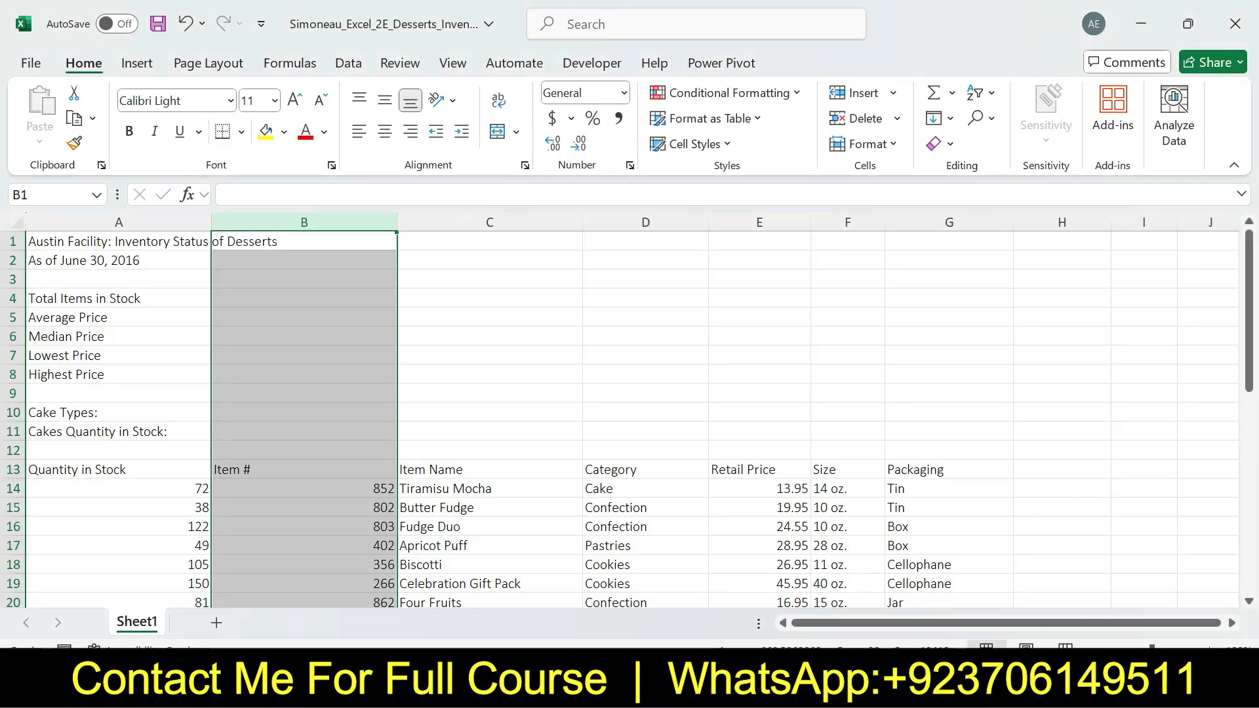
left_click(653, 223)
right_click(654, 223)
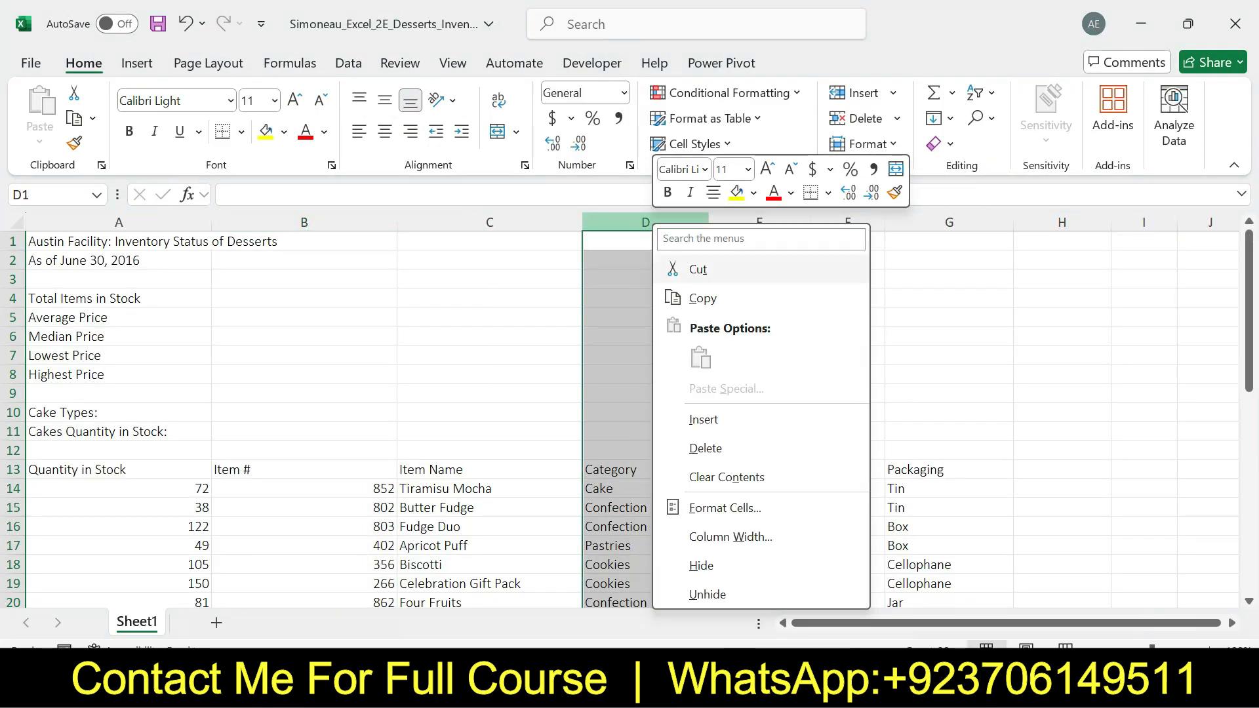
left_click(697, 269)
left_click(1061, 222)
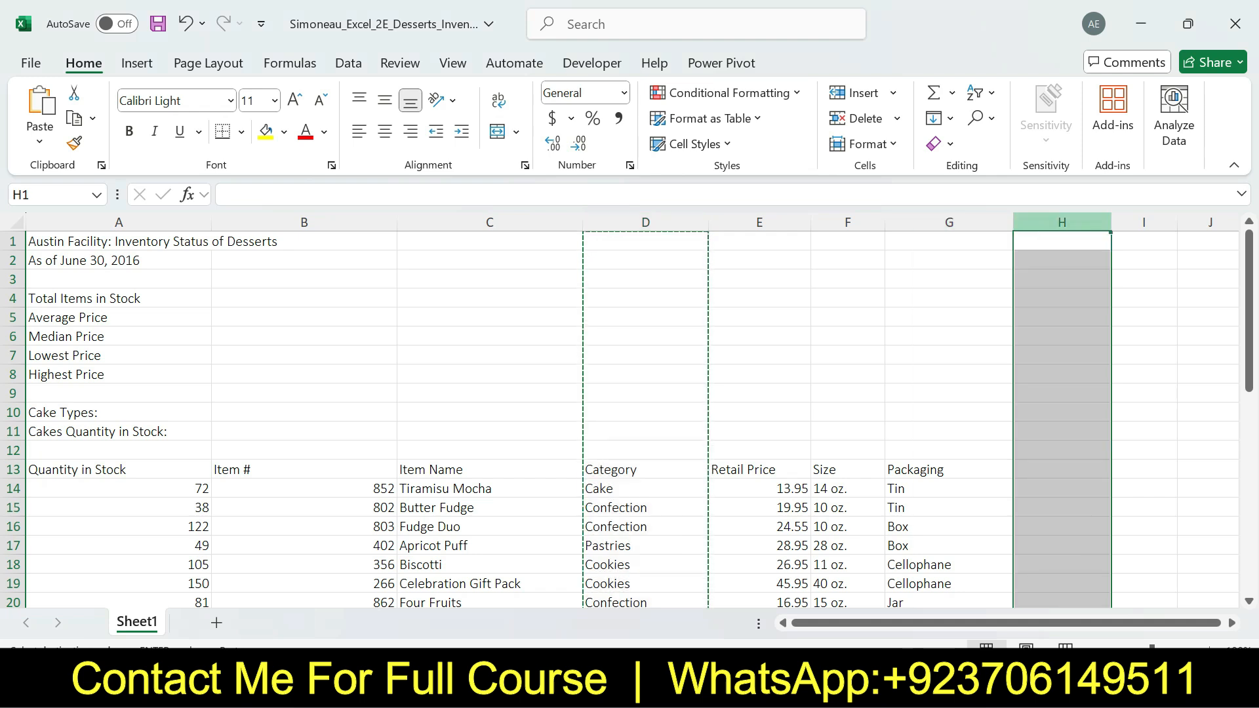
right_click(1045, 223)
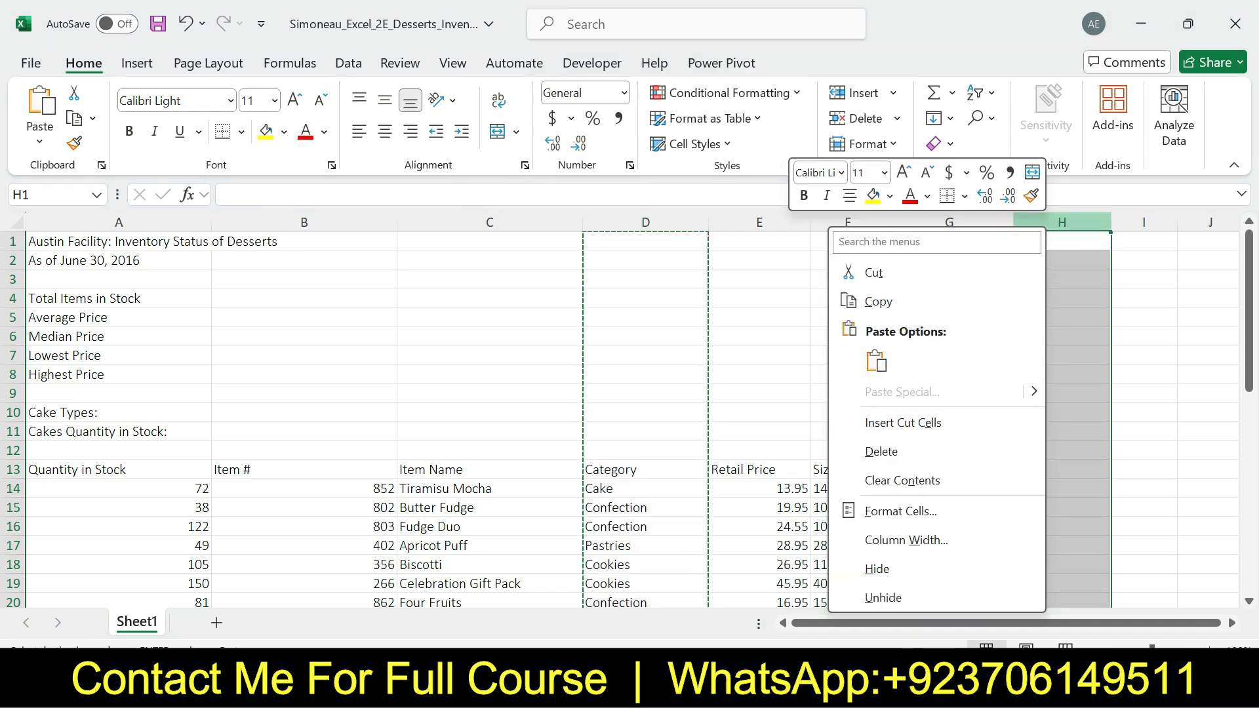
left_click(903, 422)
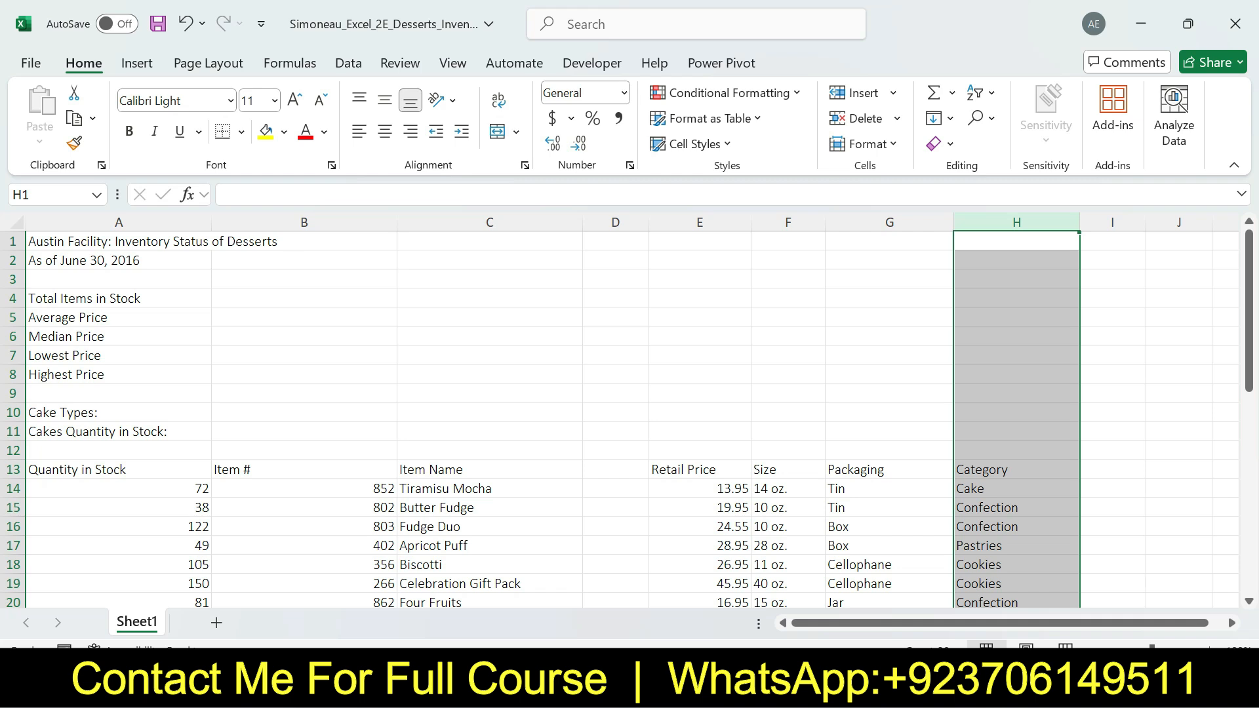
Review the delete instruction of step 3 in Word, and in Excel delete the empty column D
key("alt+Tab")
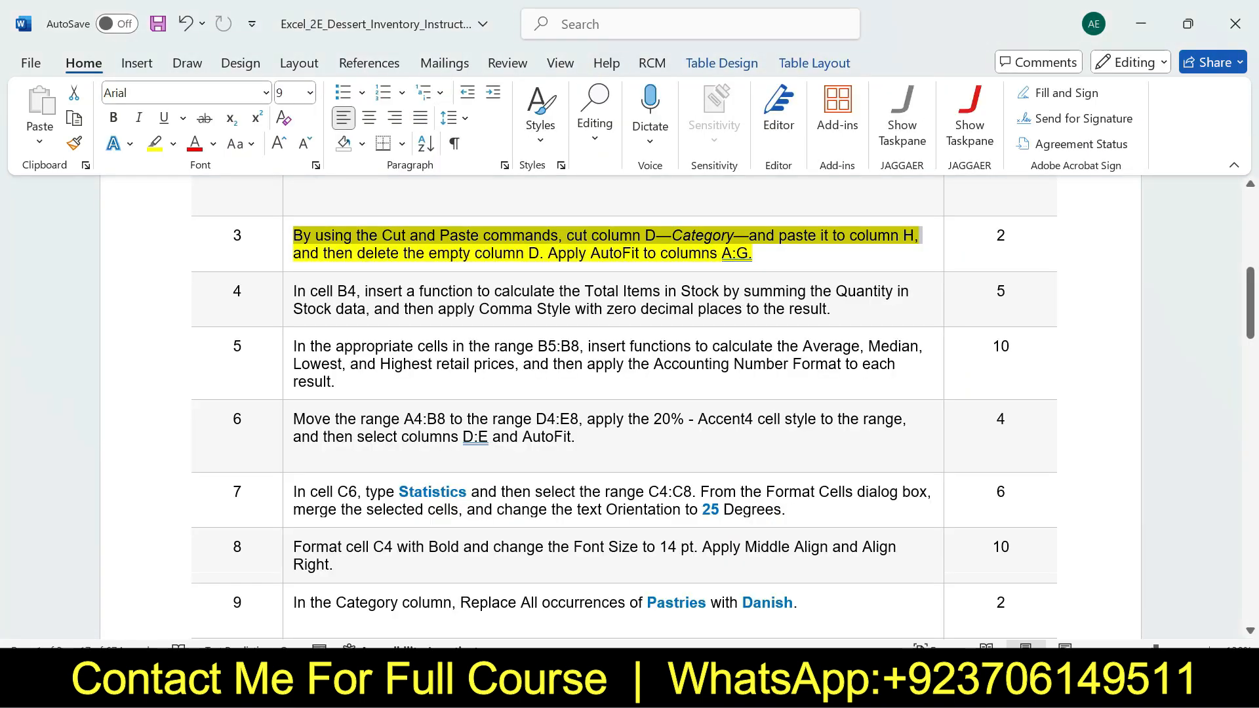
left_click_drag(298, 254, 538, 252)
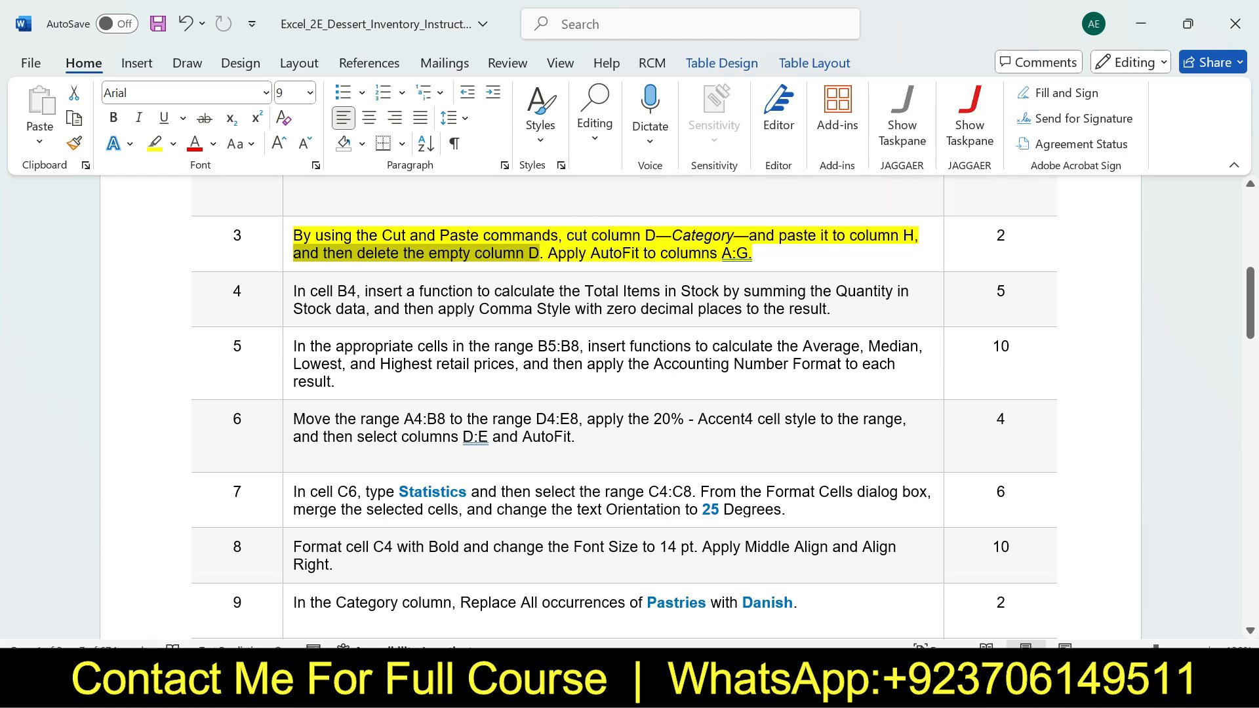
key("alt+Tab")
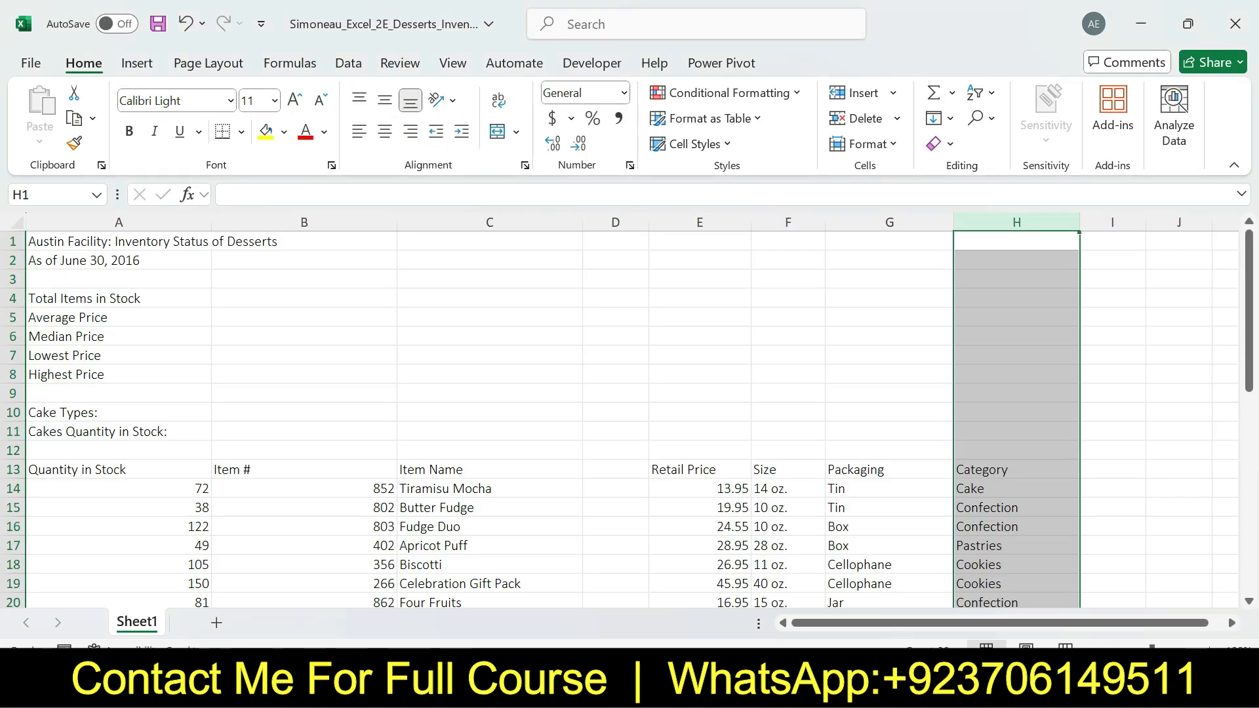
left_click(629, 223)
right_click(633, 225)
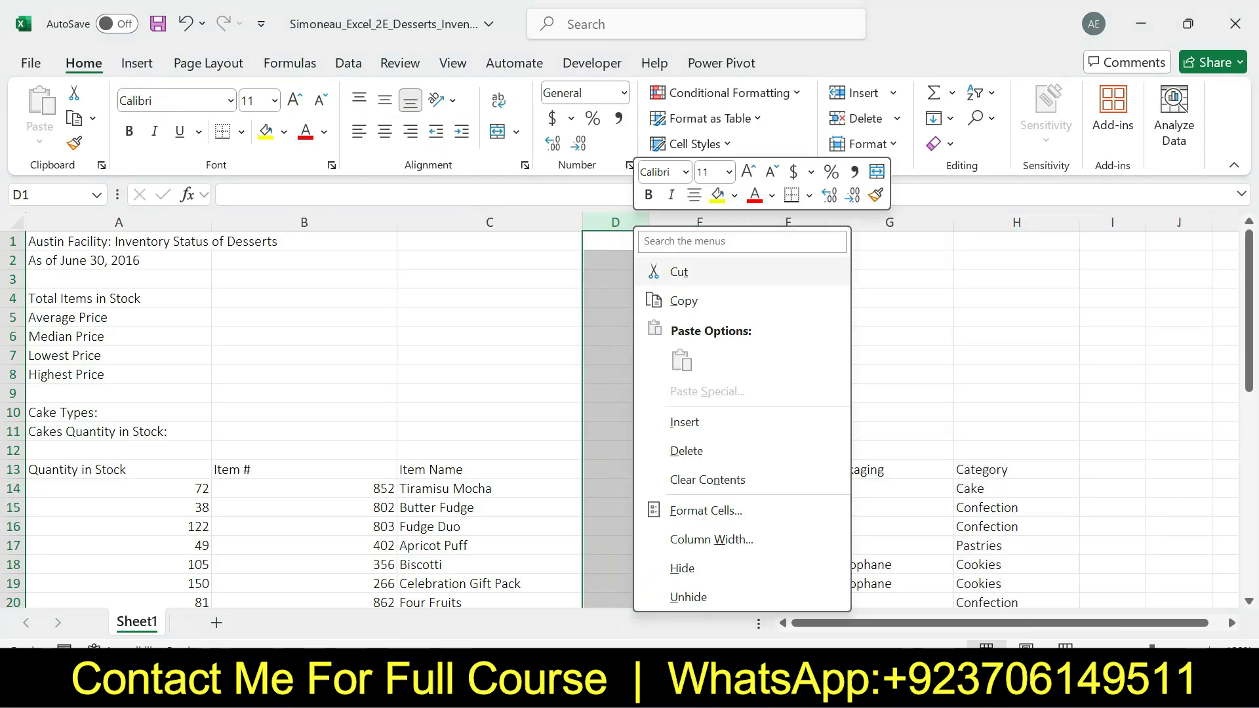
left_click(685, 450)
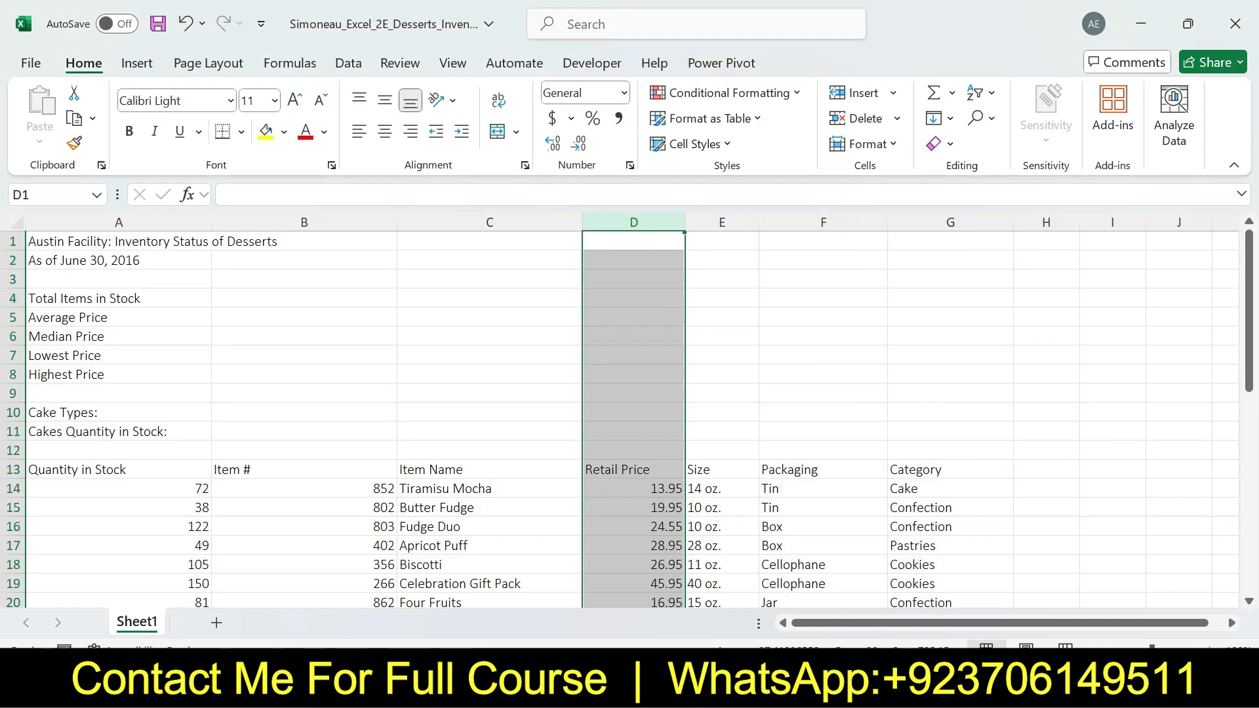
Review the AutoFit part of step 3 in Word, and in Excel AutoFit the widths of columns A:G
key("alt+Tab")
left_click_drag(550, 253, 752, 253)
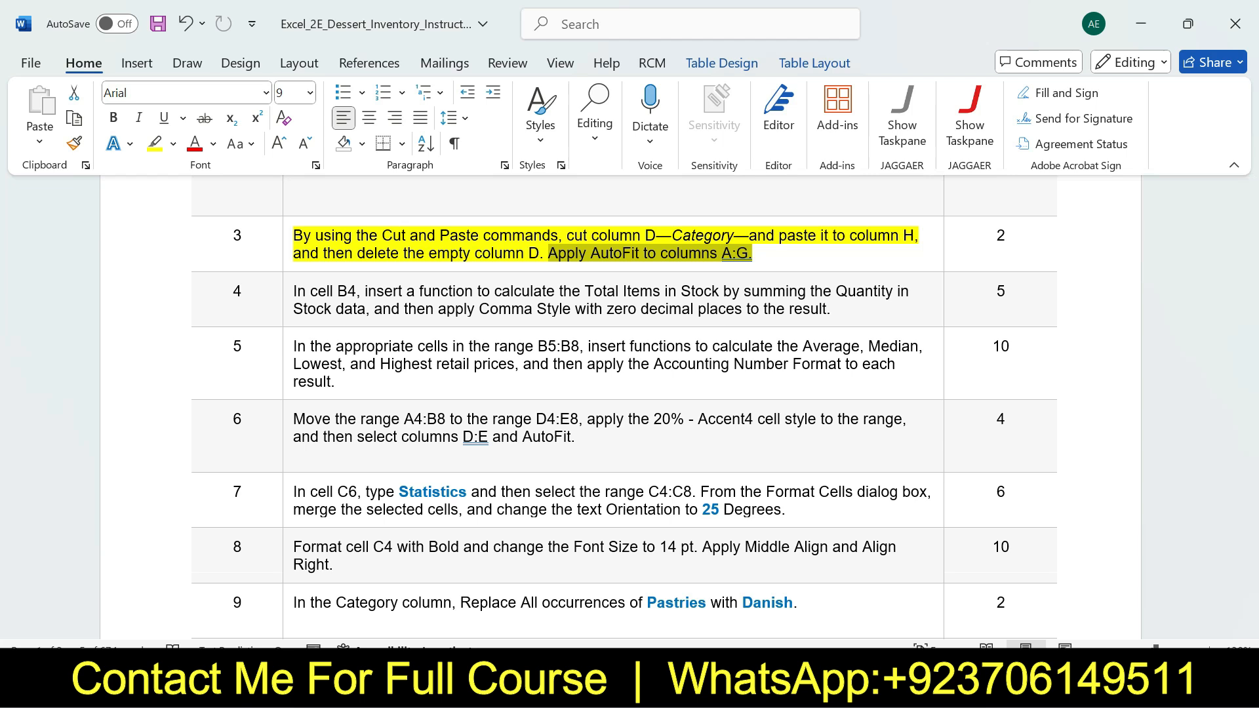
key("alt+Tab")
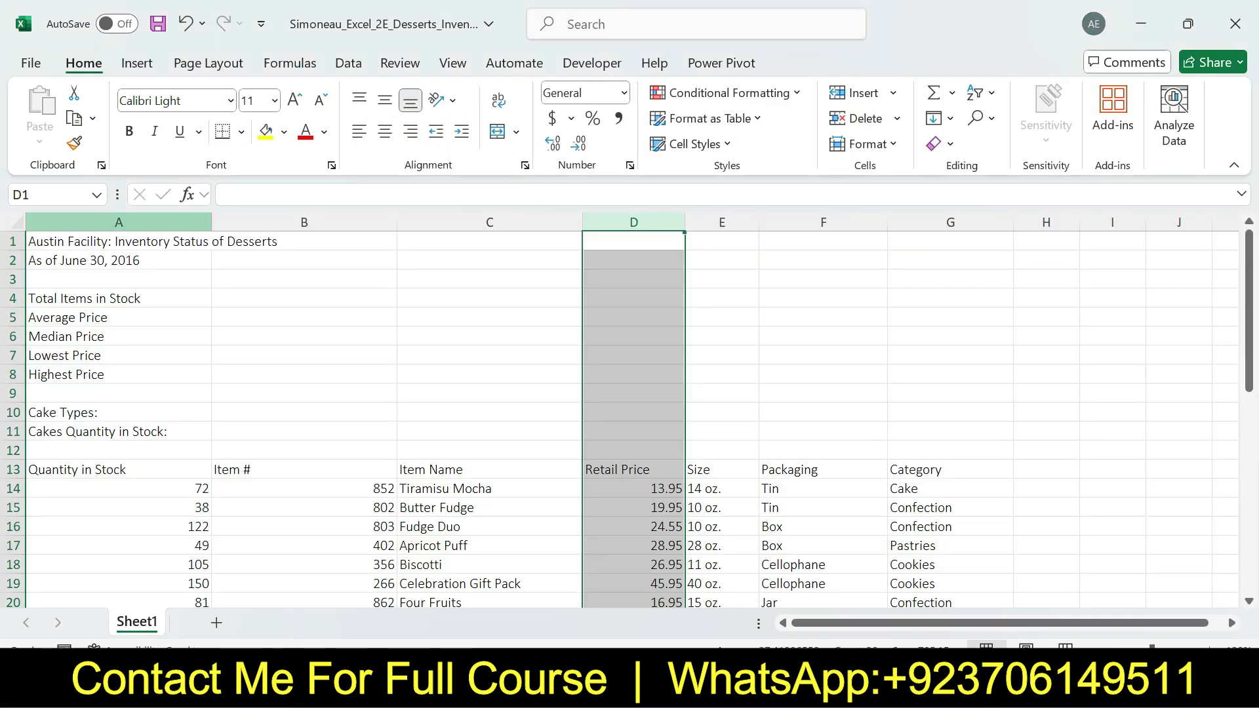
left_click(119, 222)
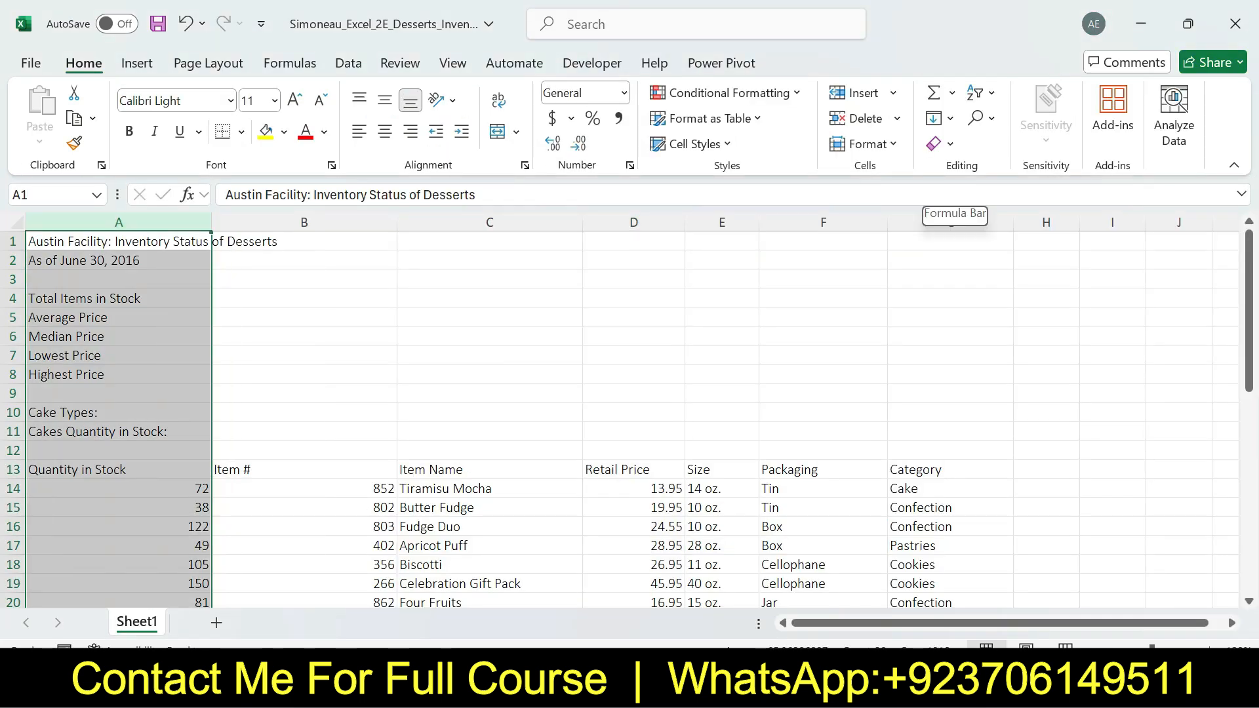
left_click(950, 222, "shift")
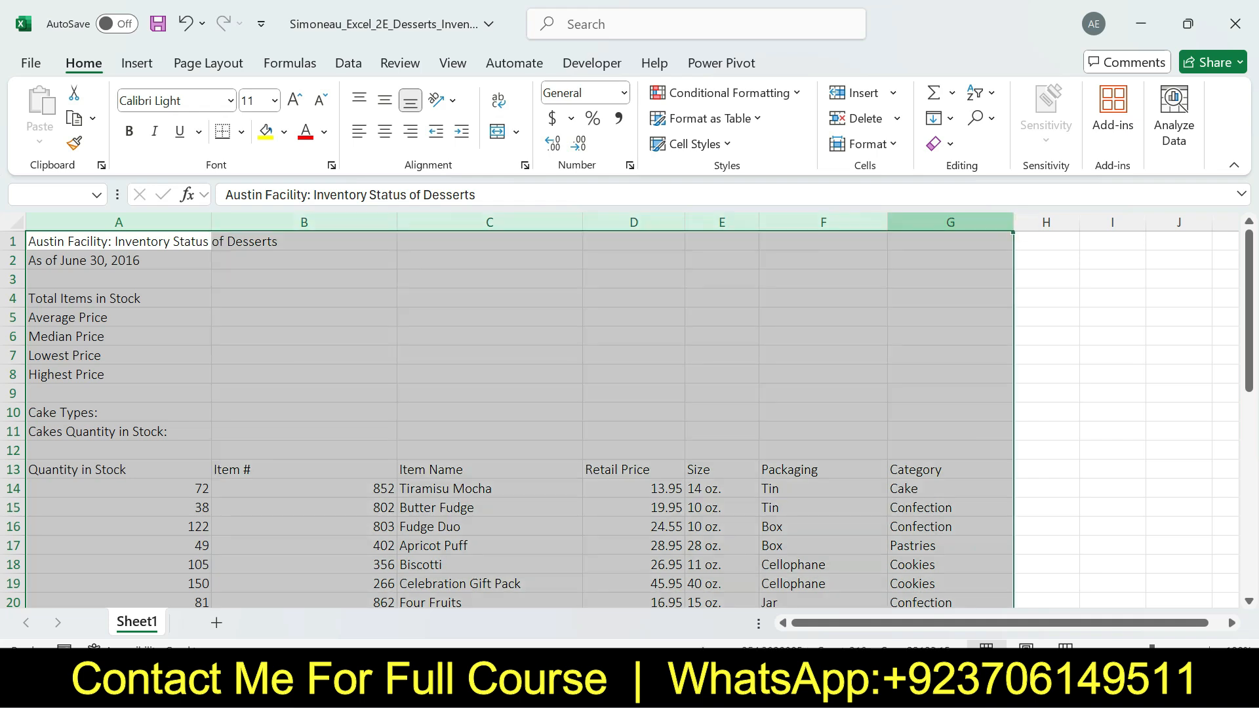
double_click(1013, 222)
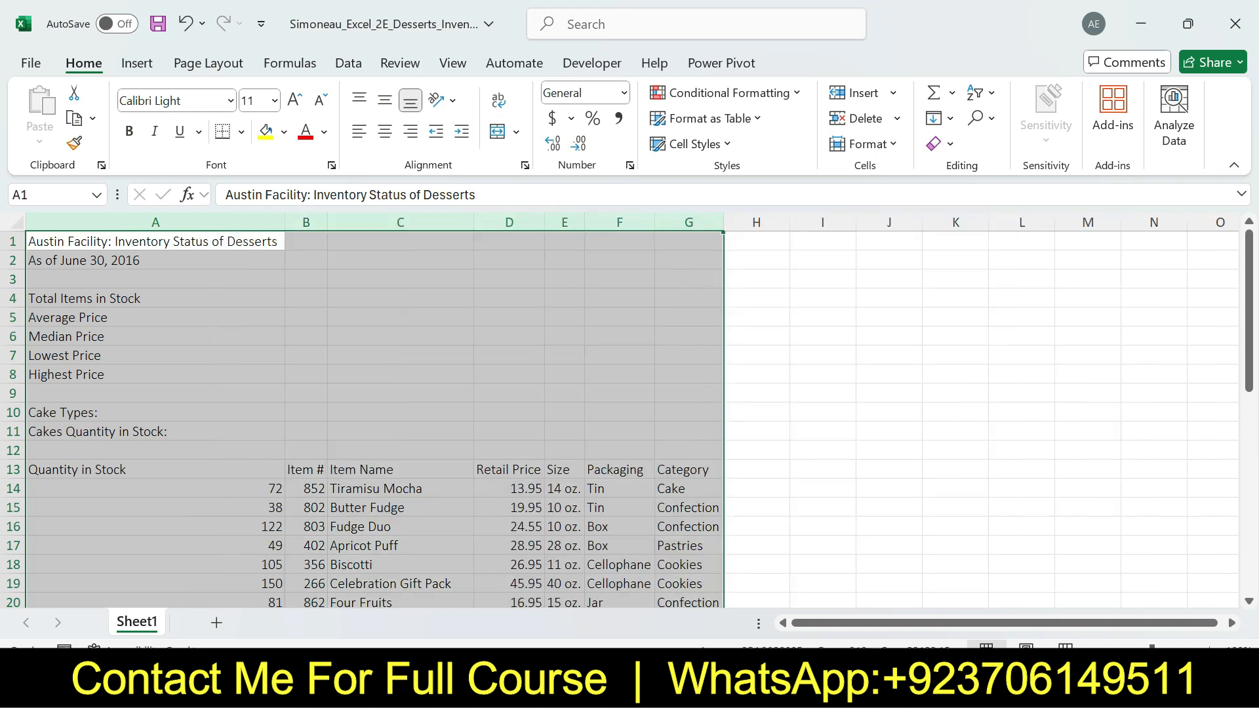
left_click(889, 393)
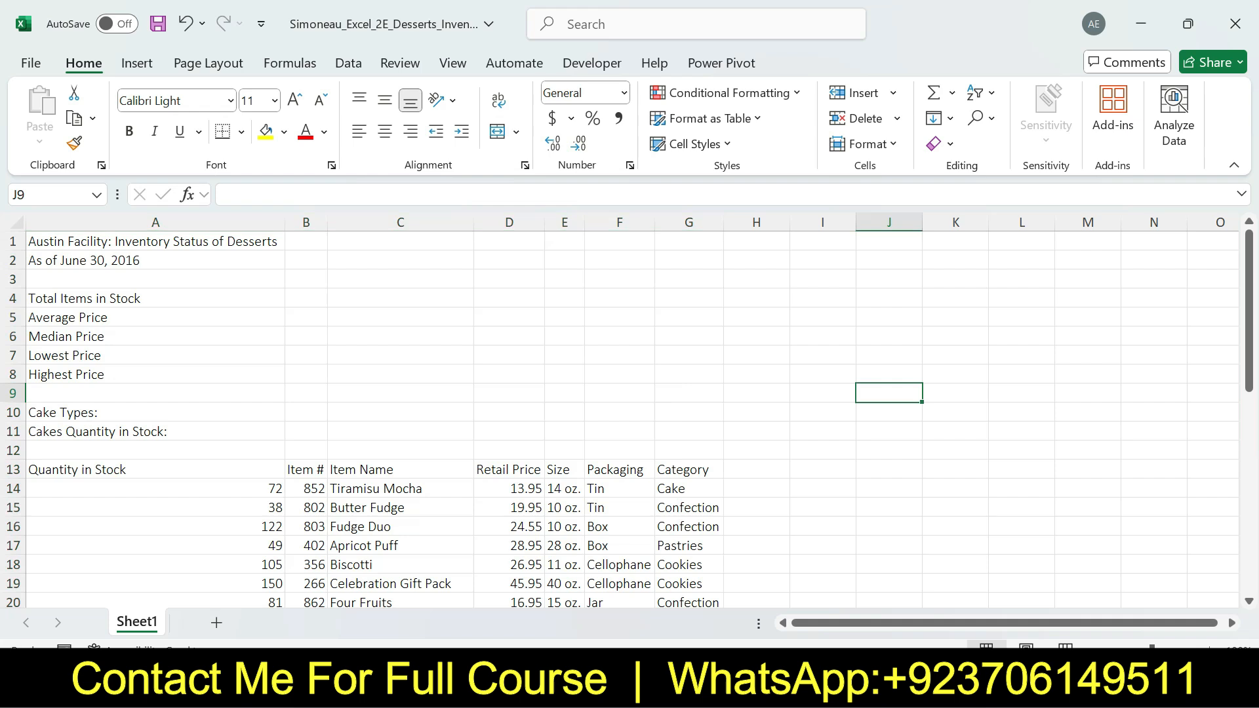
Switch to the Word instructions, undo the step 3 highlight, and highlight the step 4 instruction in yellow
key("alt+Tab")
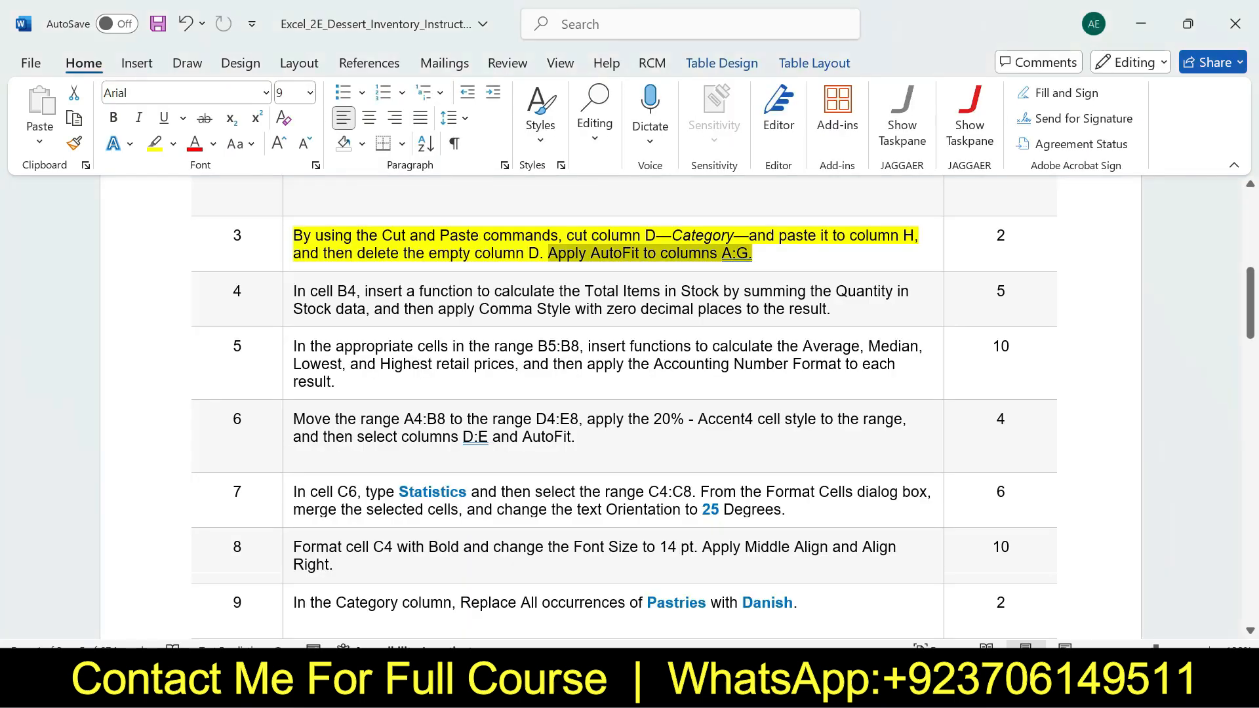
key("ctrl+z")
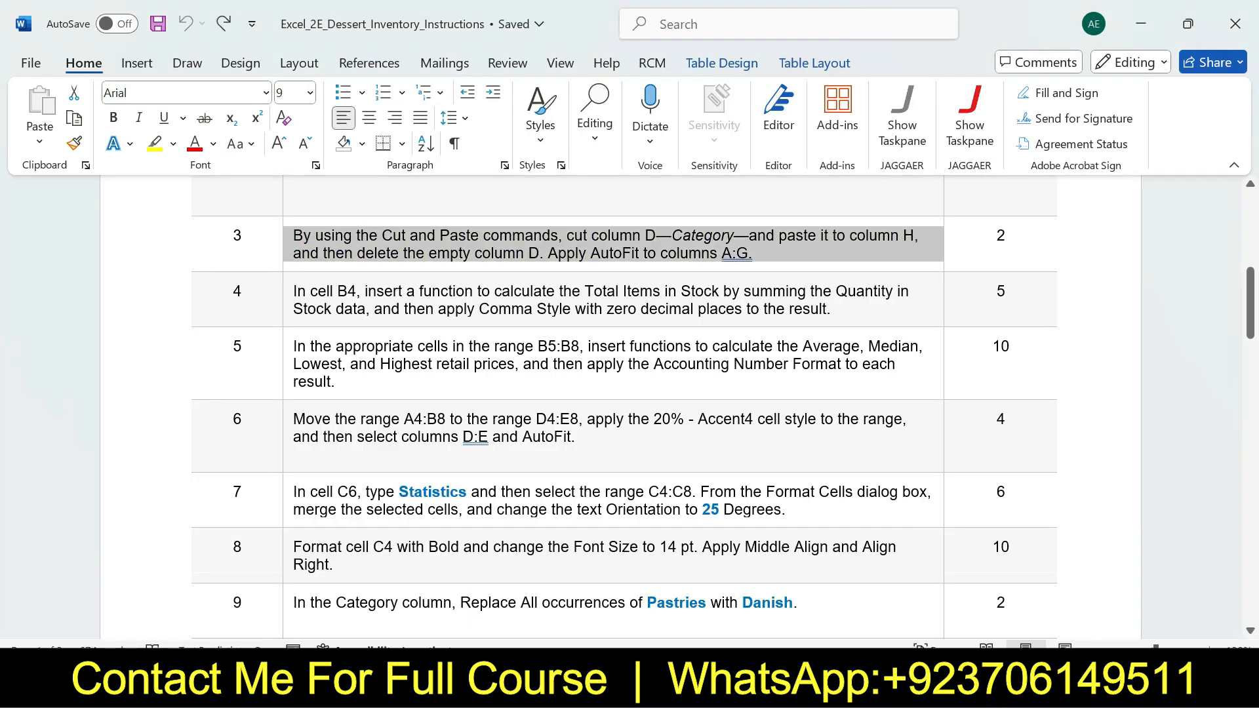
left_click_drag(1250, 296, 1250, 307)
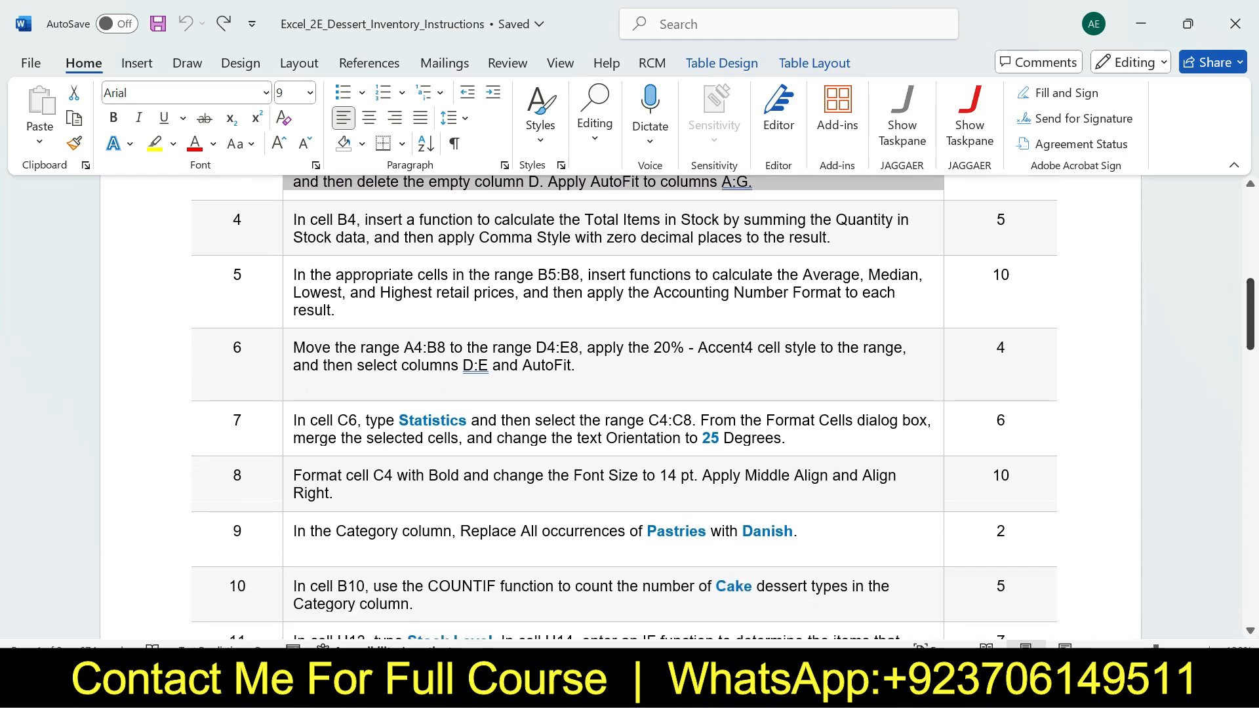
left_click(288, 229)
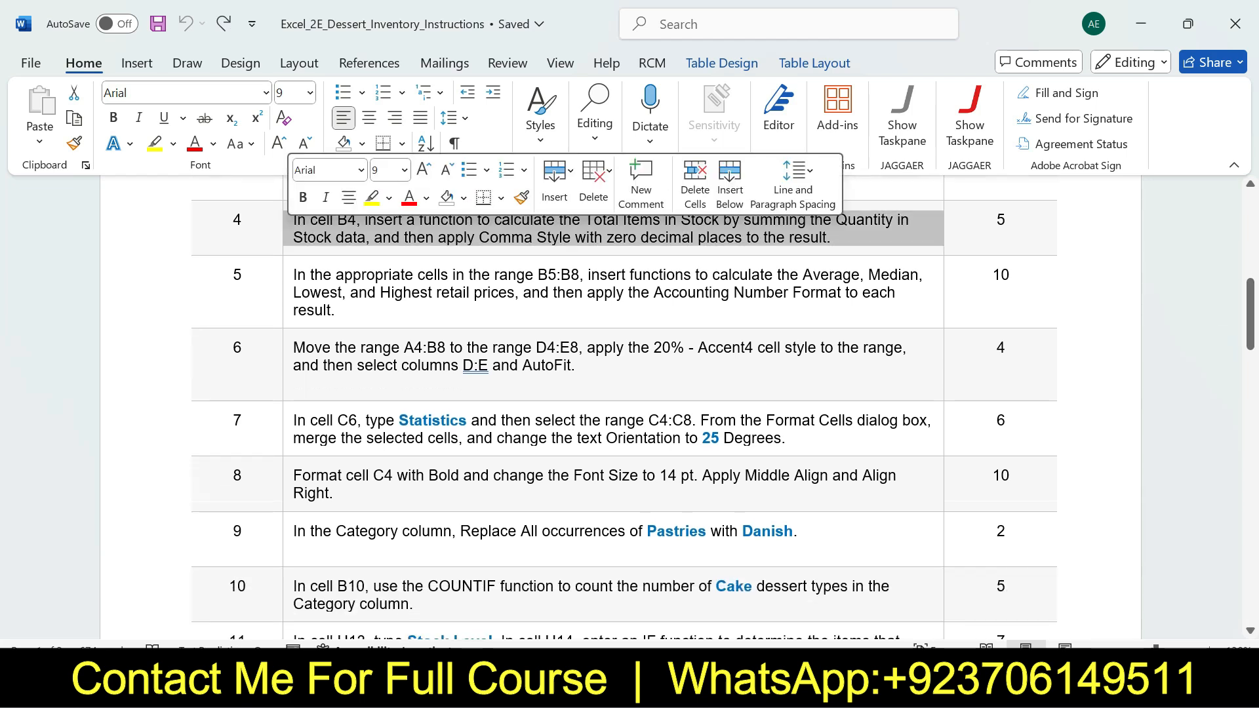
left_click(371, 197)
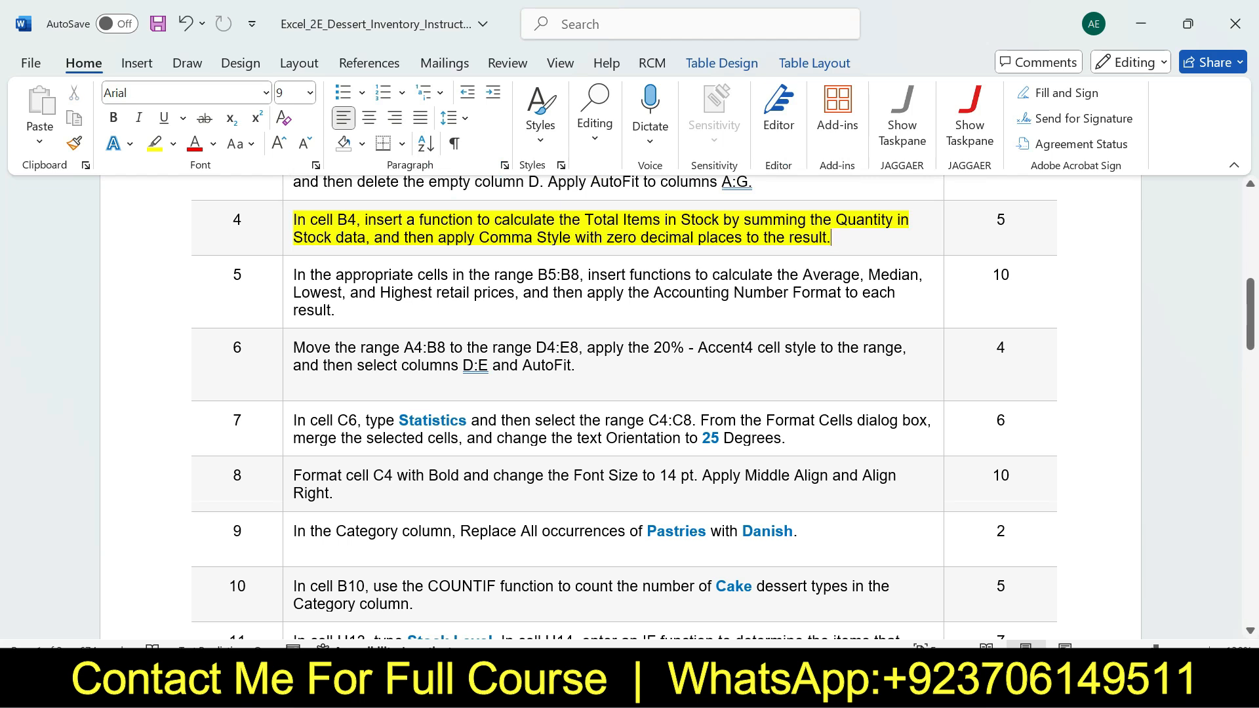
Review the cell and sum-function parts of step 4 in Word, and select cell B4 in Excel
left_click_drag(293, 219, 356, 219)
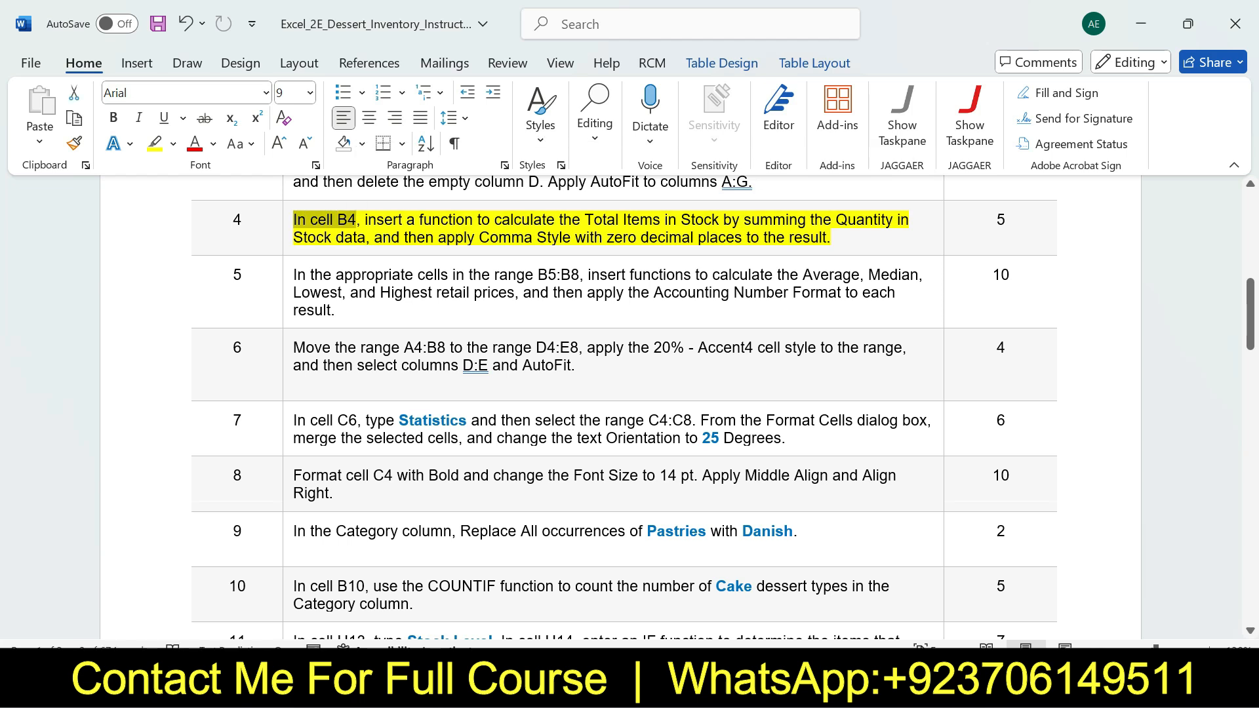
key("alt+Tab")
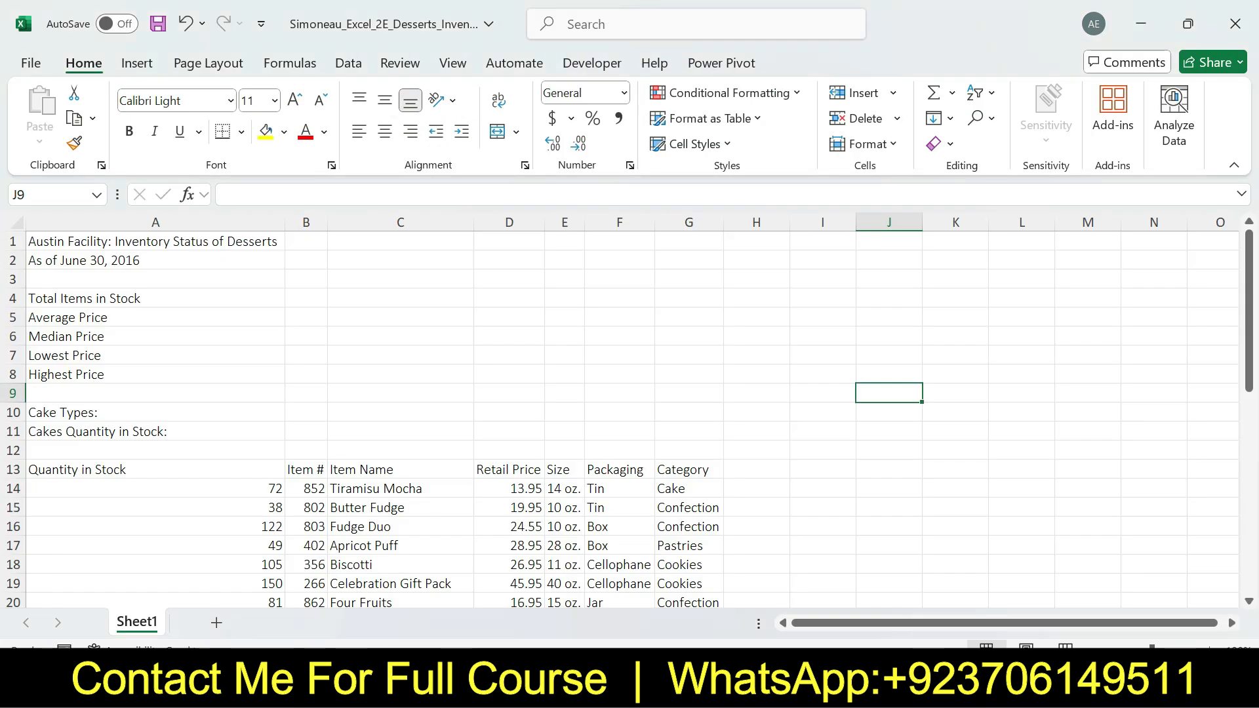
left_click(306, 299)
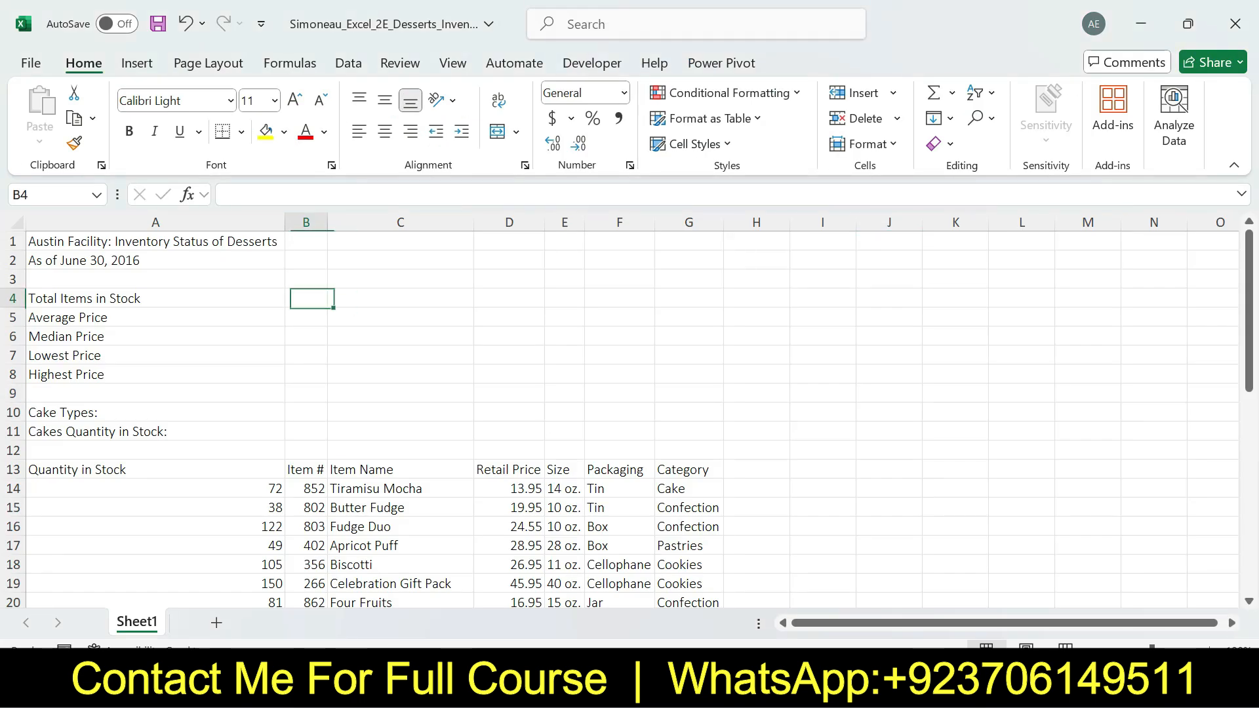
key("alt+Tab")
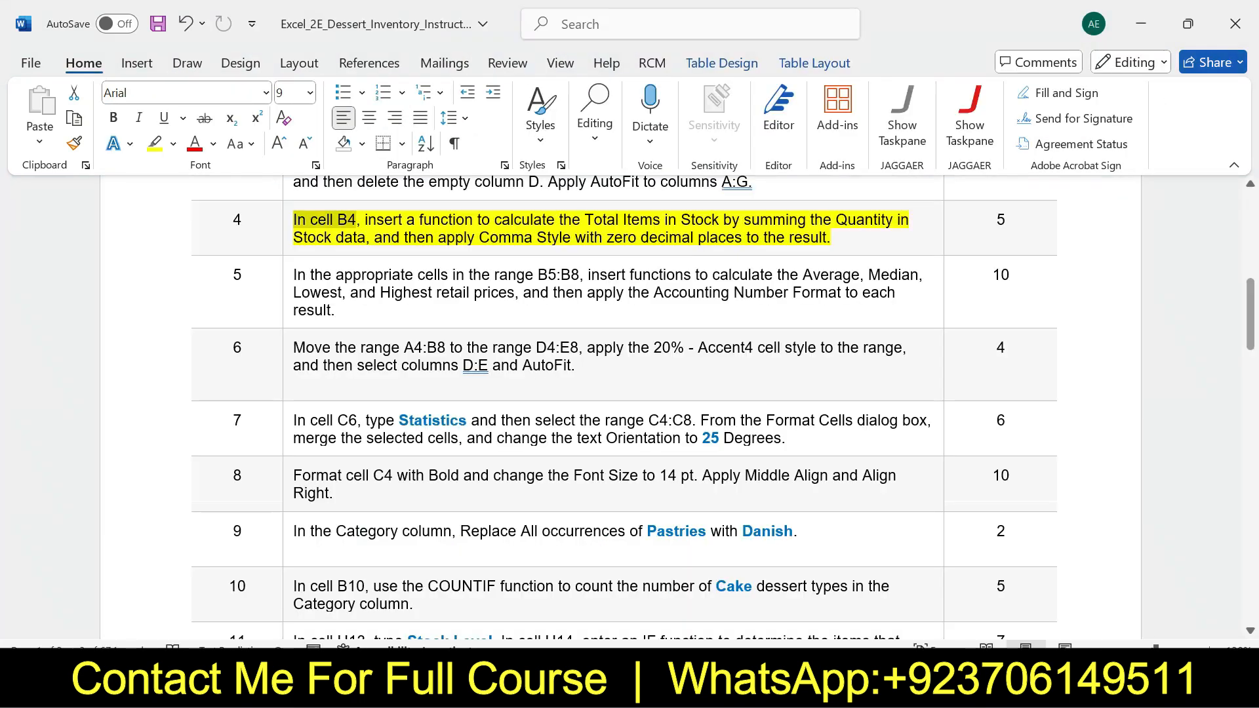
mouse_move(364, 220)
left_mouse_down()
mouse_move(897, 219)
mouse_move(315, 238)
mouse_move(374, 237)
left_mouse_up()
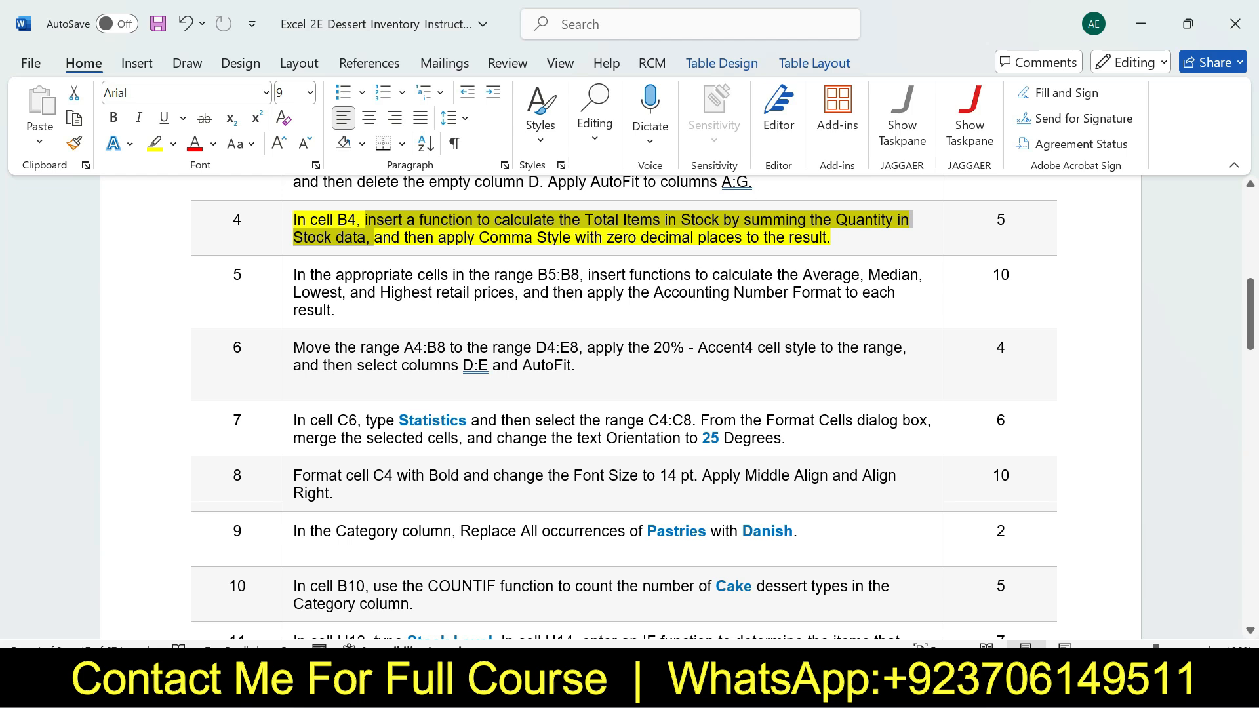
key("alt+Tab")
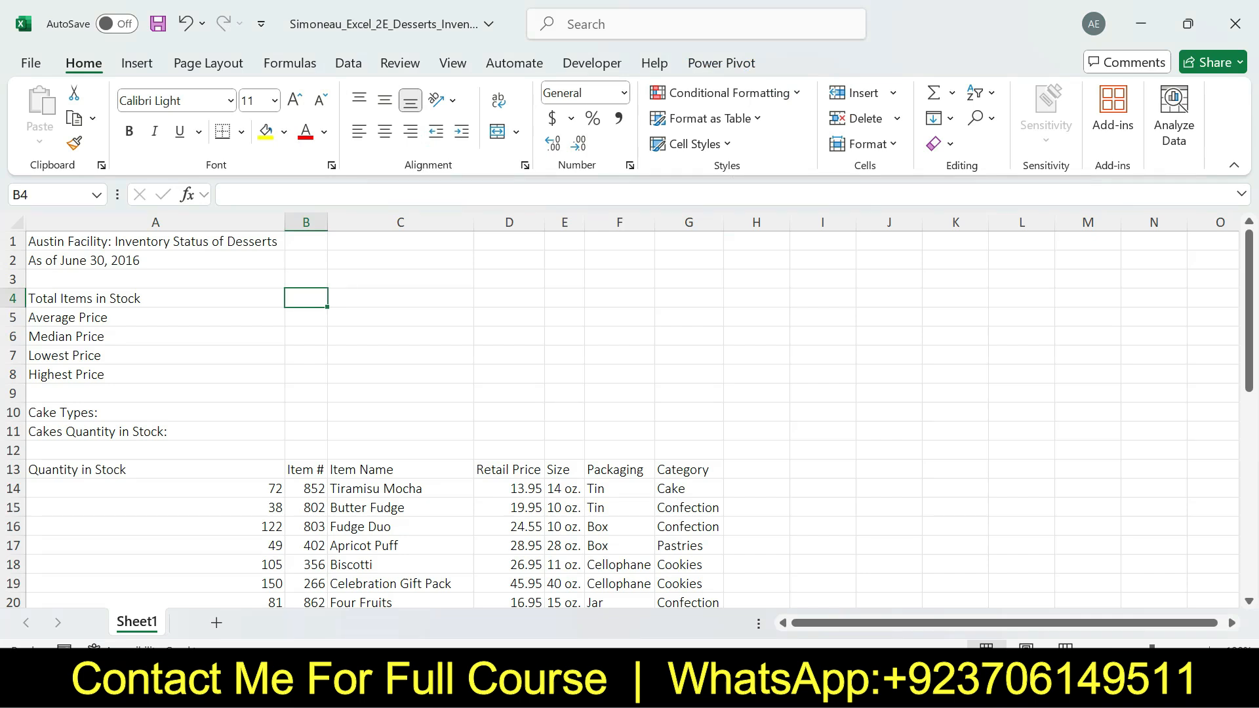
Enter =SUM(A14:A42) in cell B4 to total the Quantity in Stock data
type("=suk")
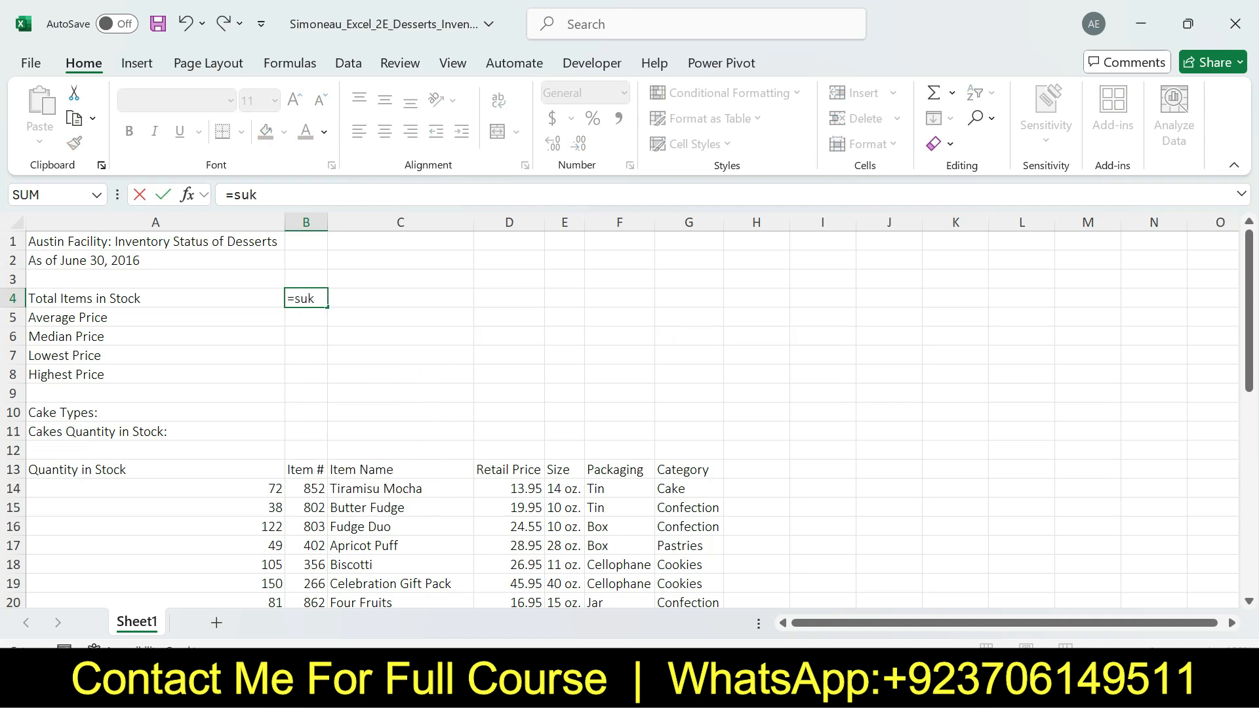
key("BackSpace")
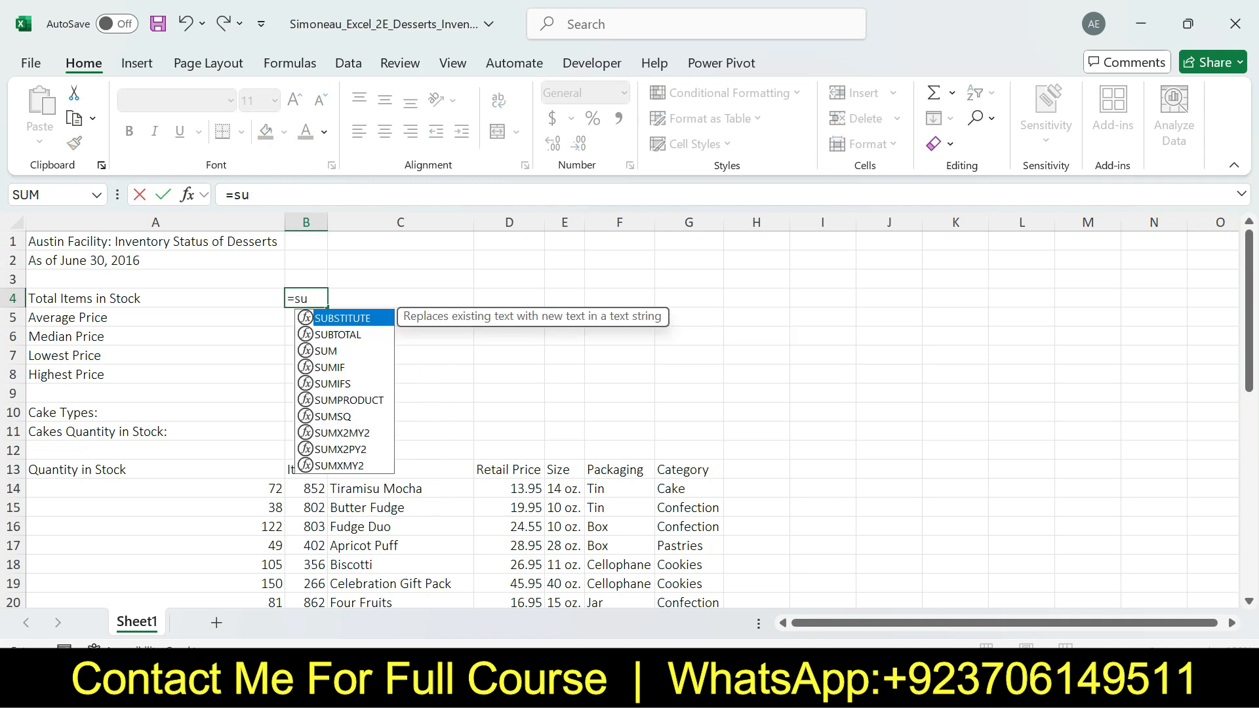
type("m")
key("Tab")
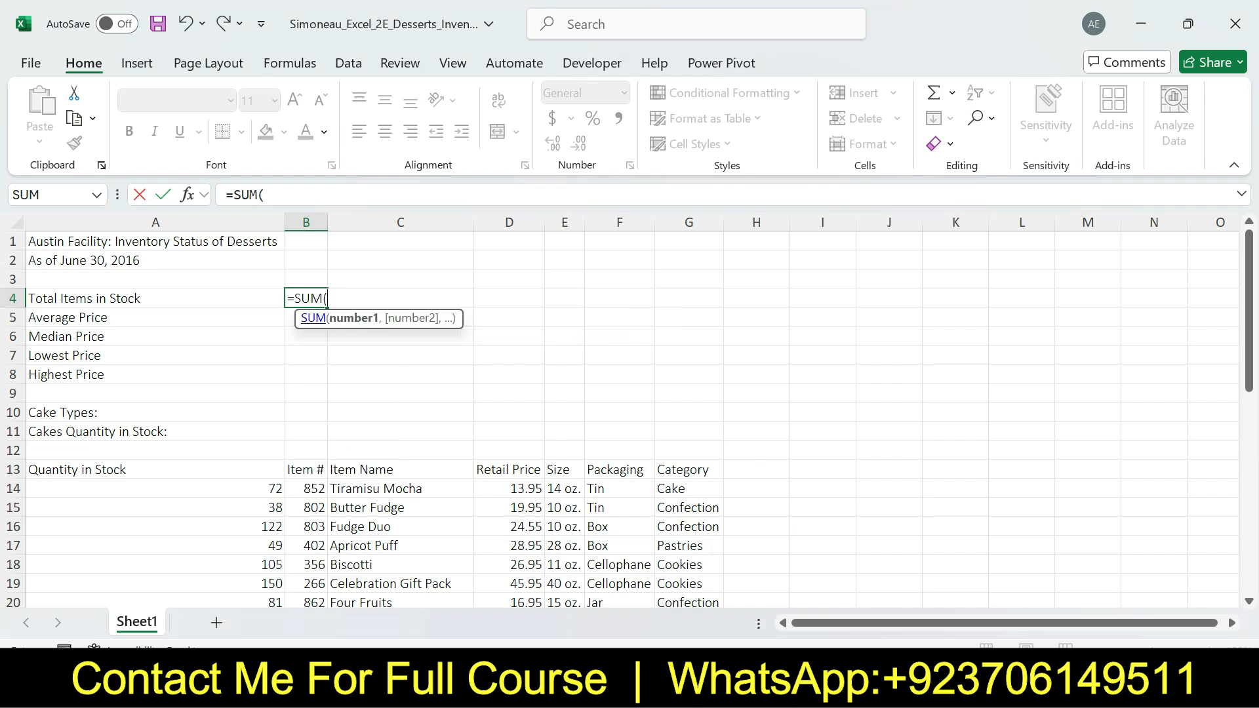
left_click_drag(269, 488, 282, 571)
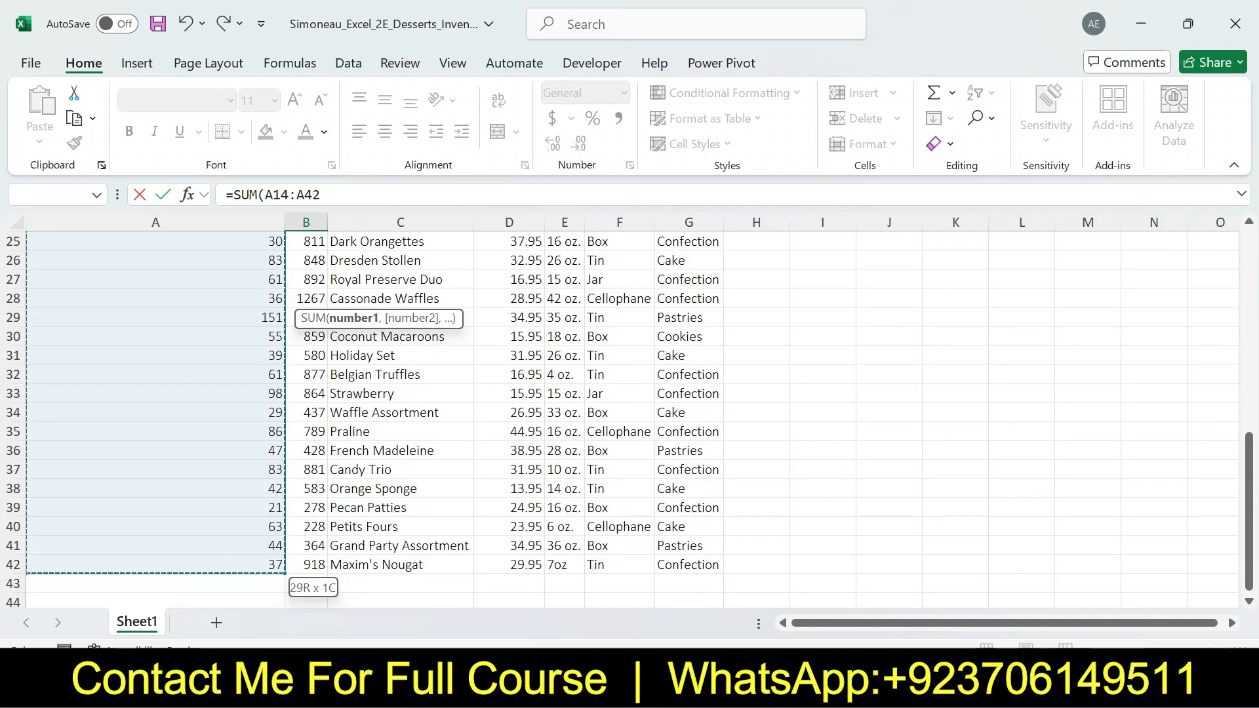
key("Return")
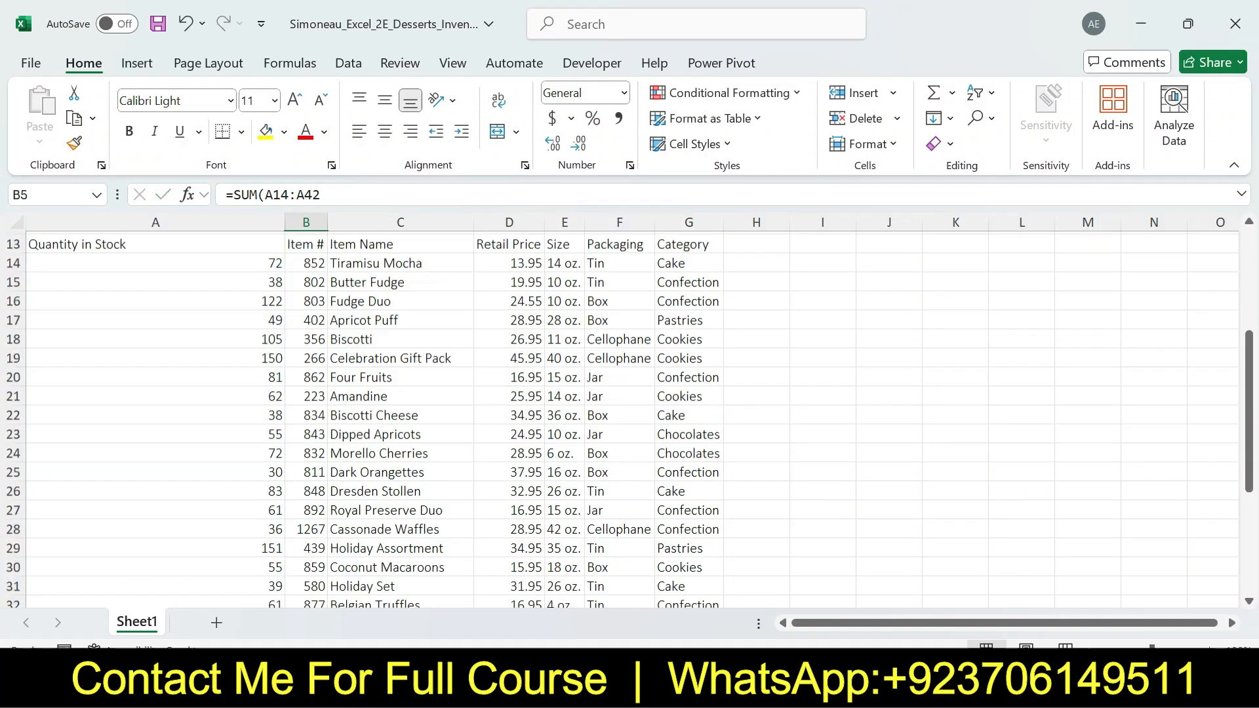
key("Escape")
left_click_drag(1248, 403, 1249, 371)
Review the formatting part of step 4 in Word, and in Excel apply Comma Style with 0 decimal places to cell B4
left_click(306, 292)
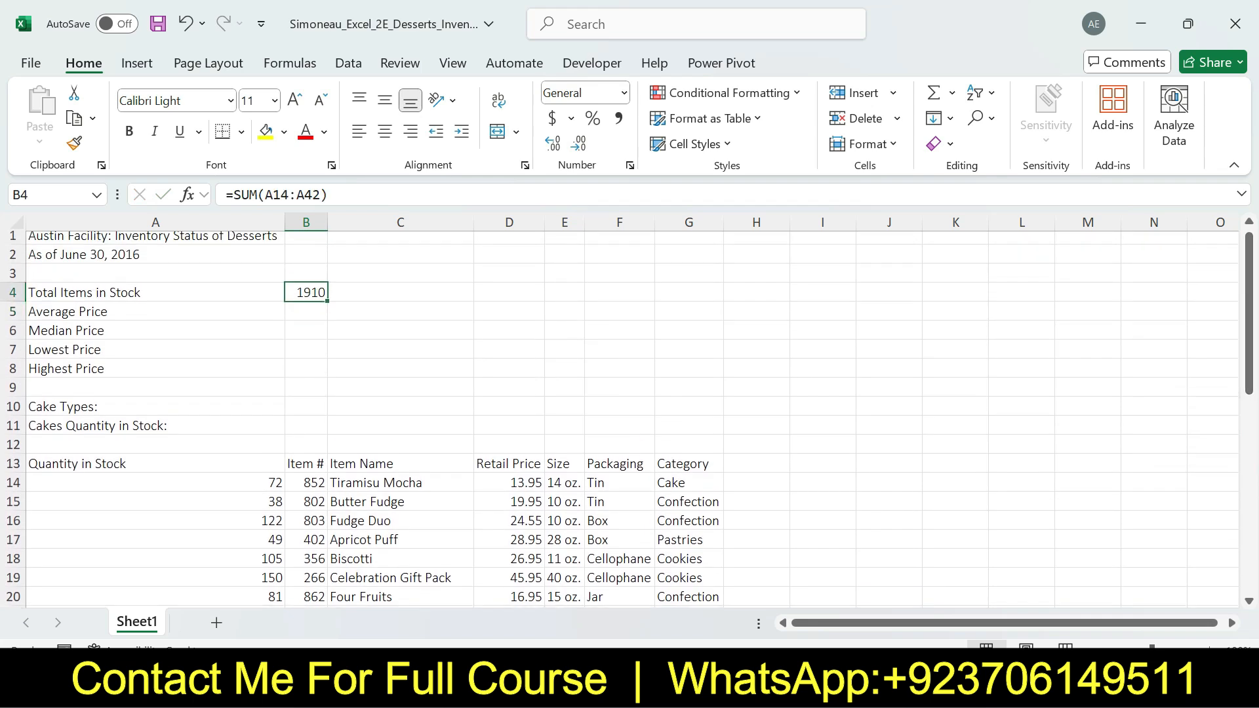
key("alt+Tab")
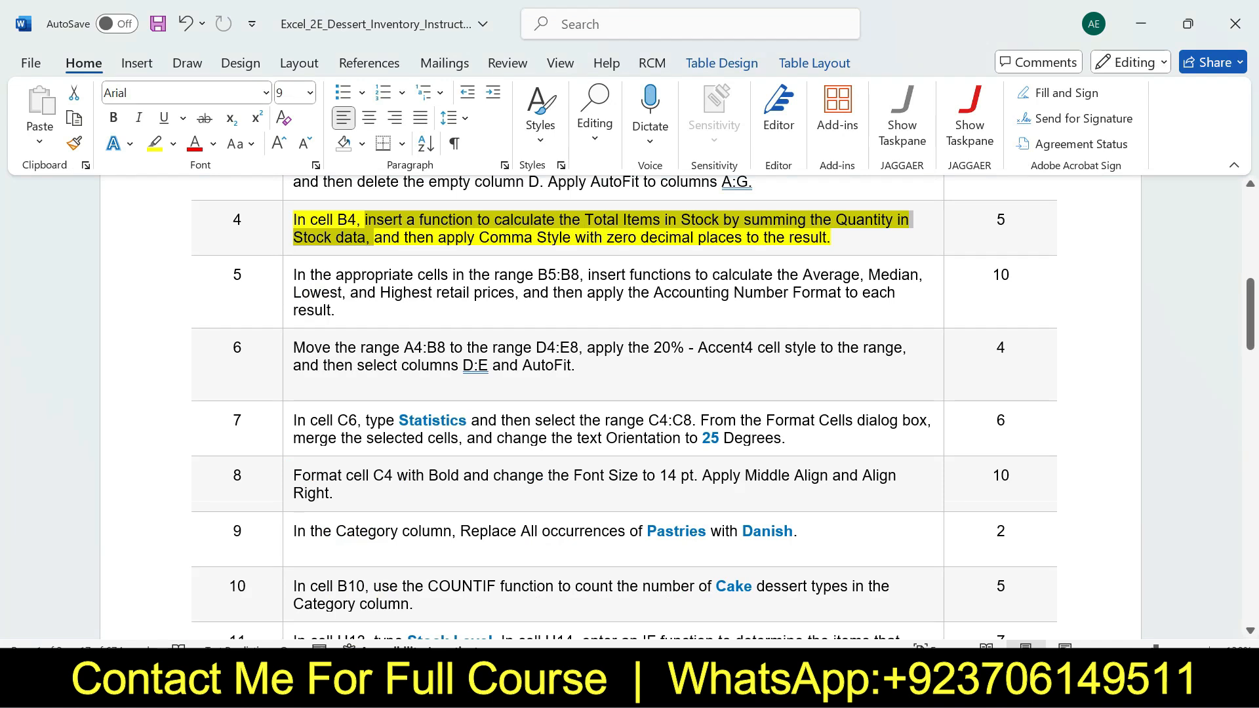
left_click_drag(374, 237, 830, 238)
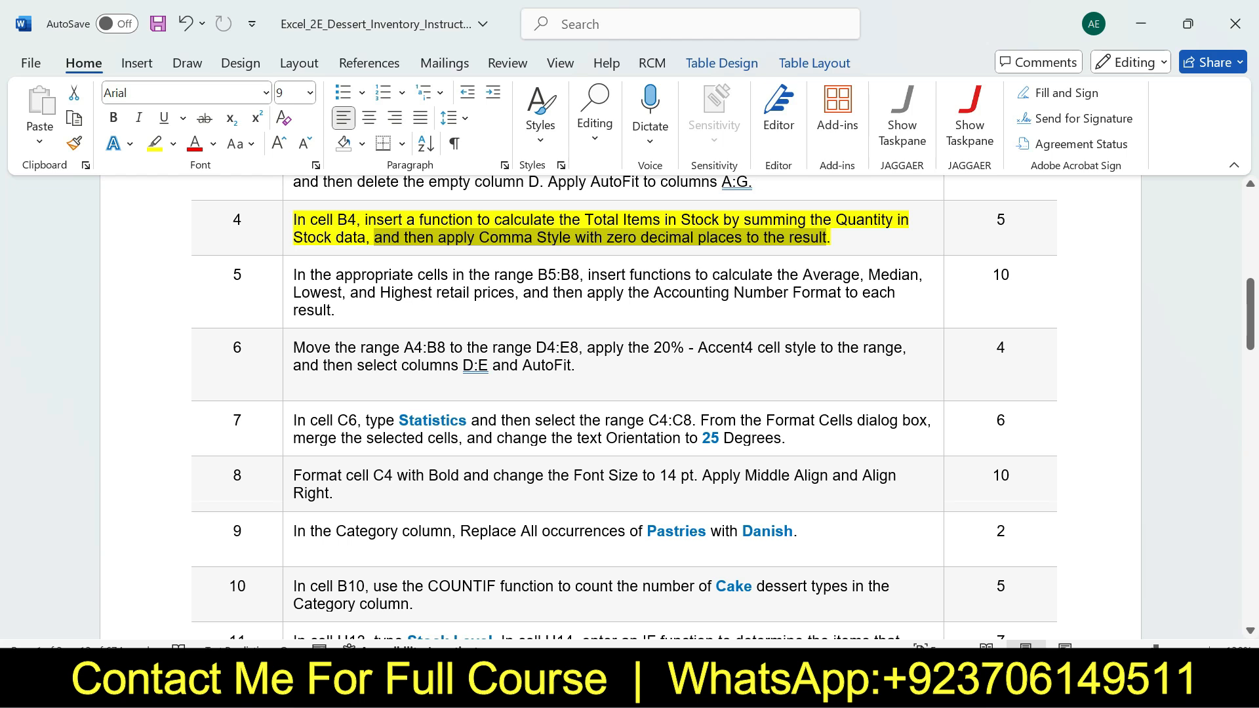
key("alt+Tab")
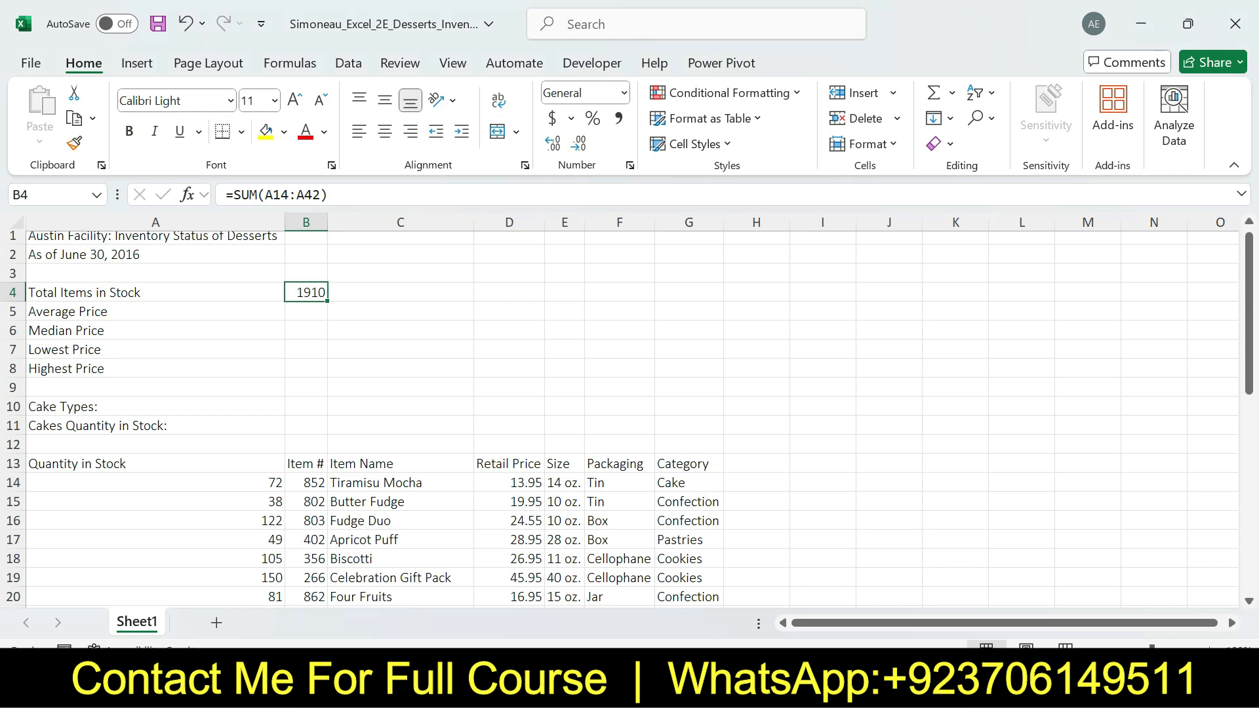
left_click(618, 118)
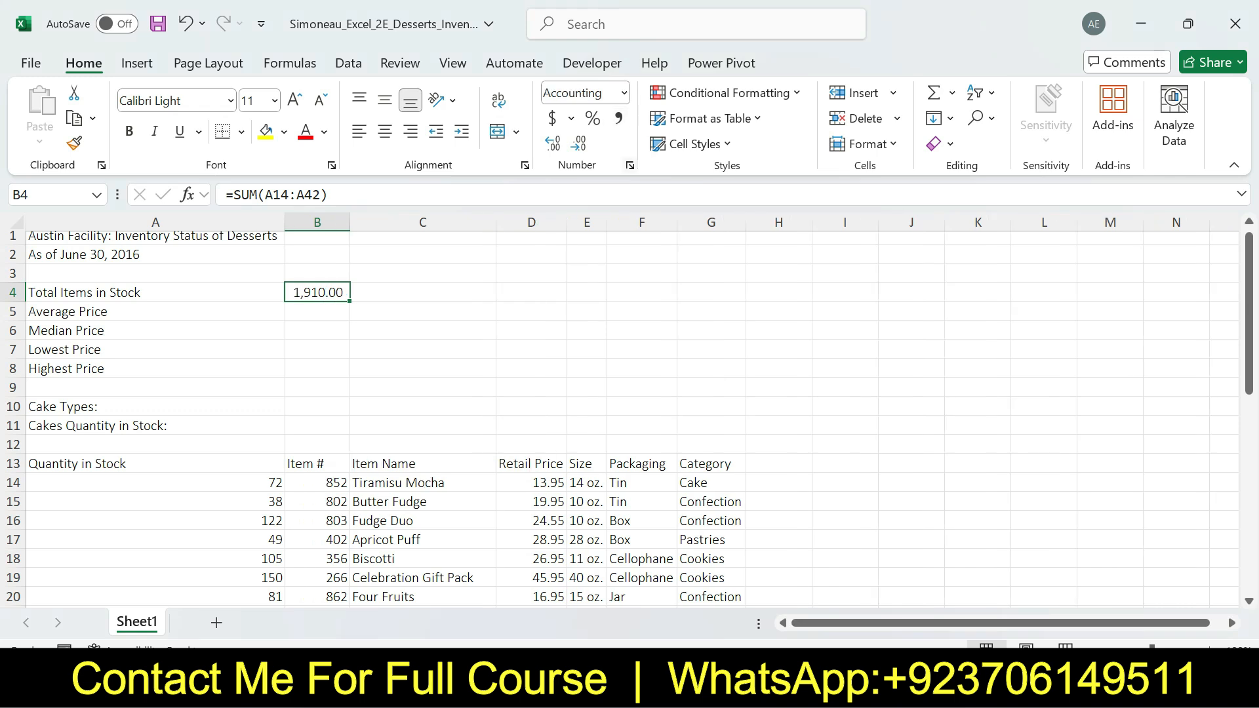
left_click(629, 165)
double_click(795, 146)
left_click(874, 485)
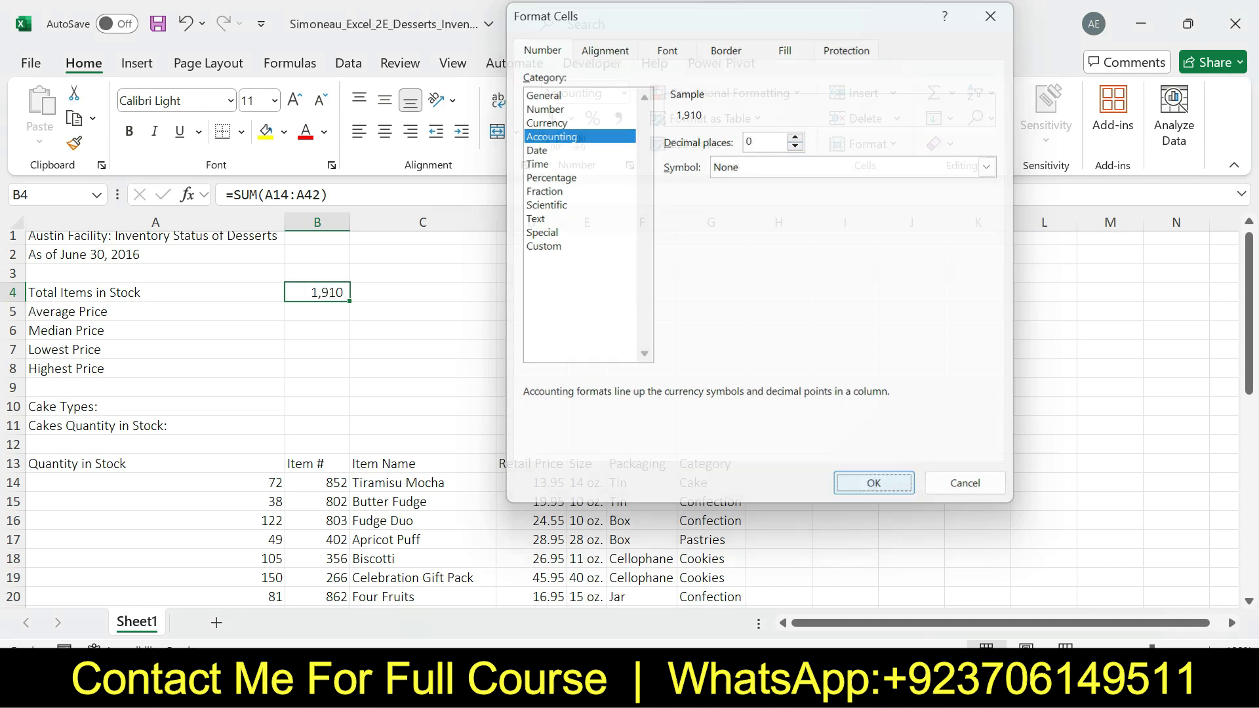
Switch to the Word instructions, undo the step 4 highlight, and highlight the step 5 instruction in yellow
key("alt+Tab")
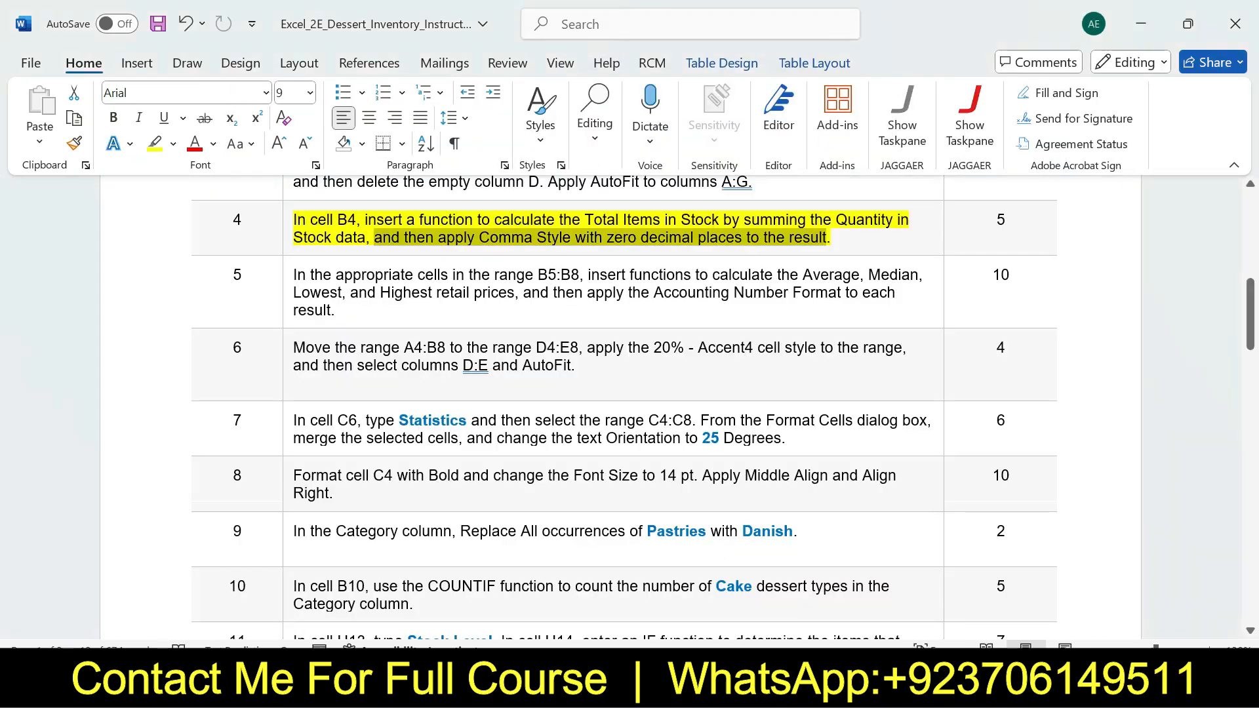
key("ctrl+z")
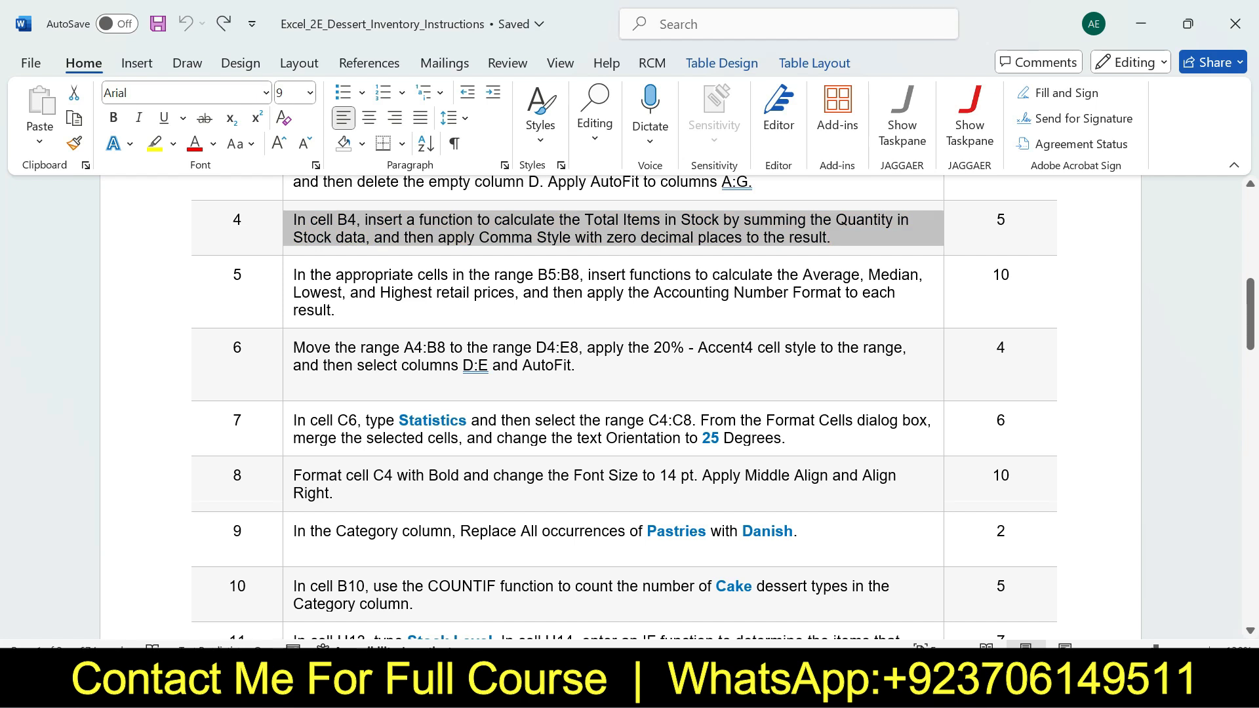
left_click(287, 277)
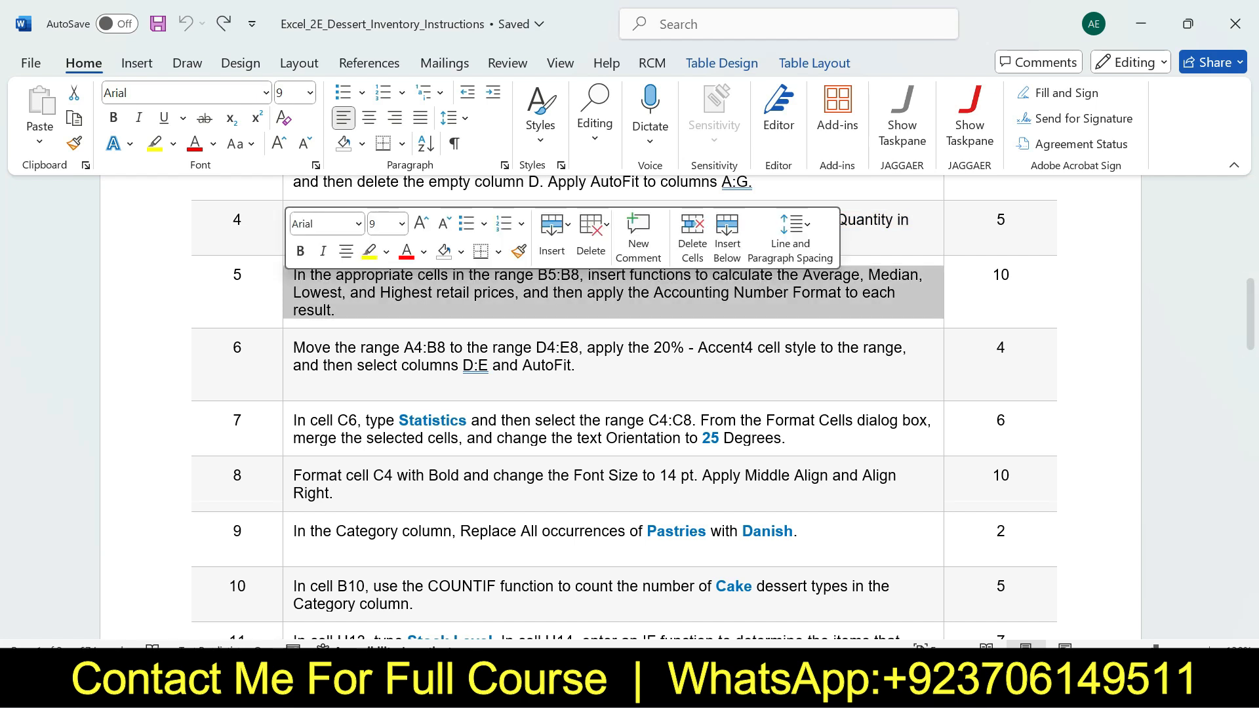
left_click(368, 252)
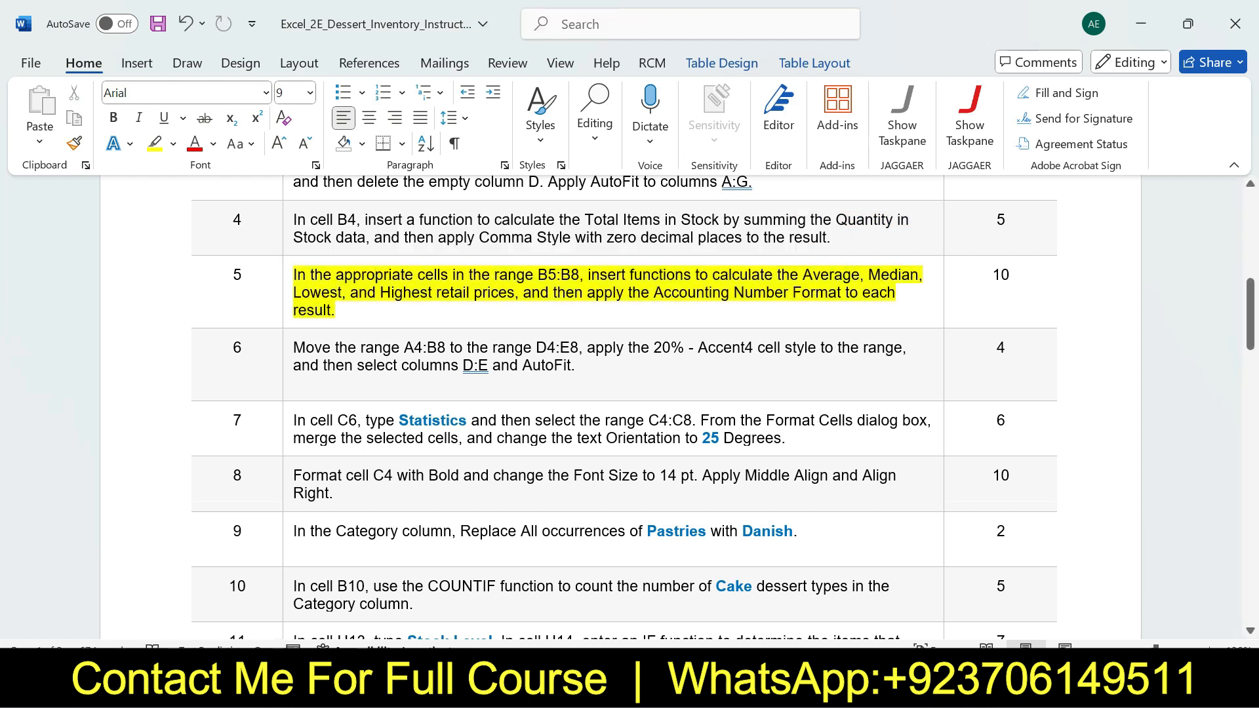
Review the cell-range part of step 5 in Word, and select the range B5:B8 in Excel
left_click_drag(293, 274, 580, 275)
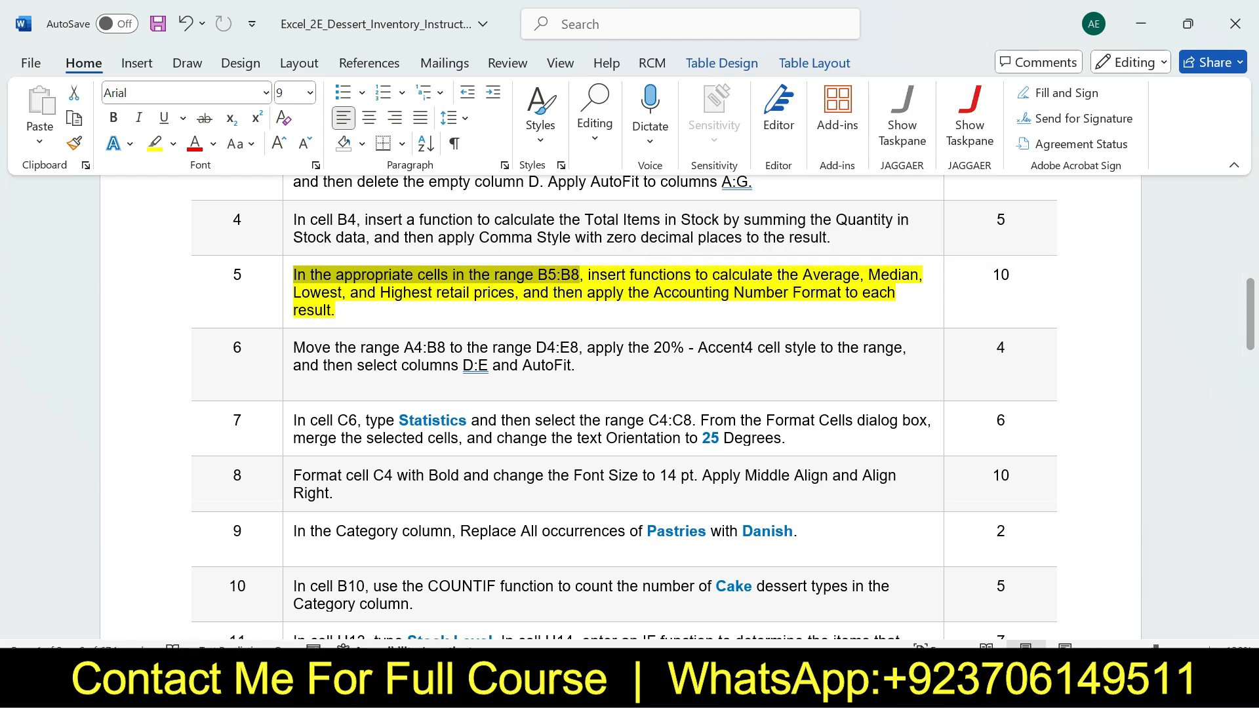
key("alt+Tab")
left_click(317, 312)
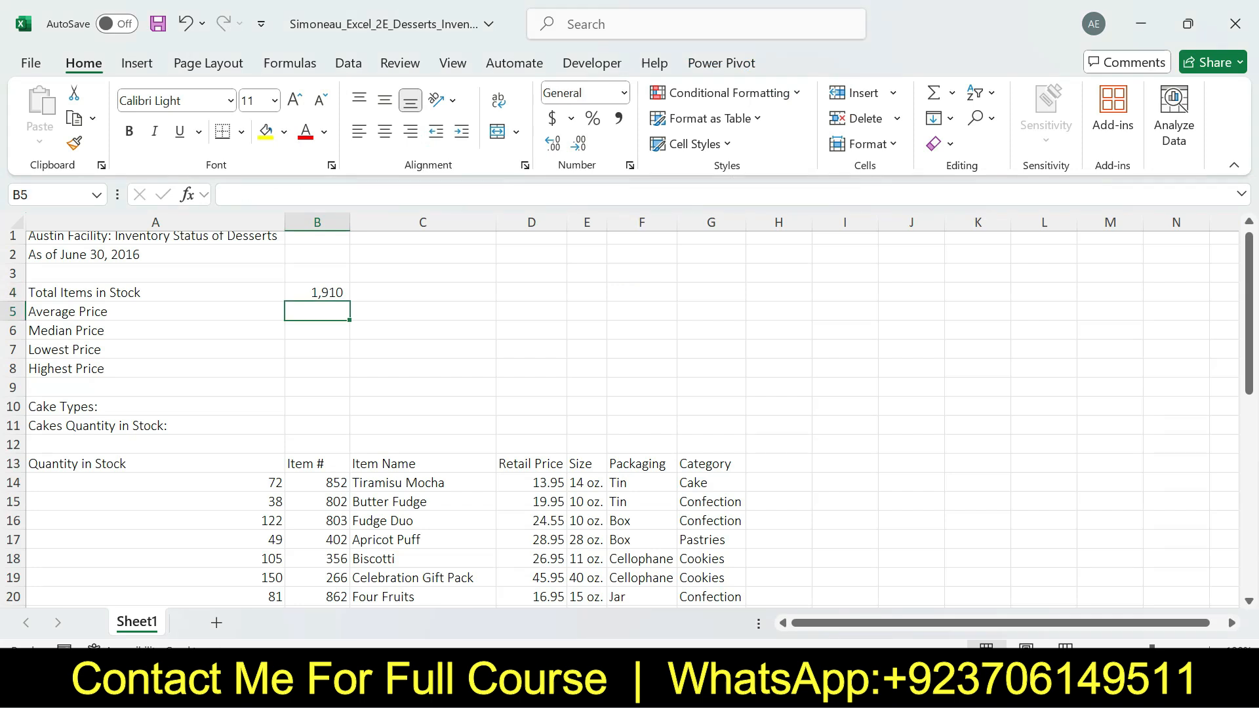
left_click_drag(318, 311, 317, 369)
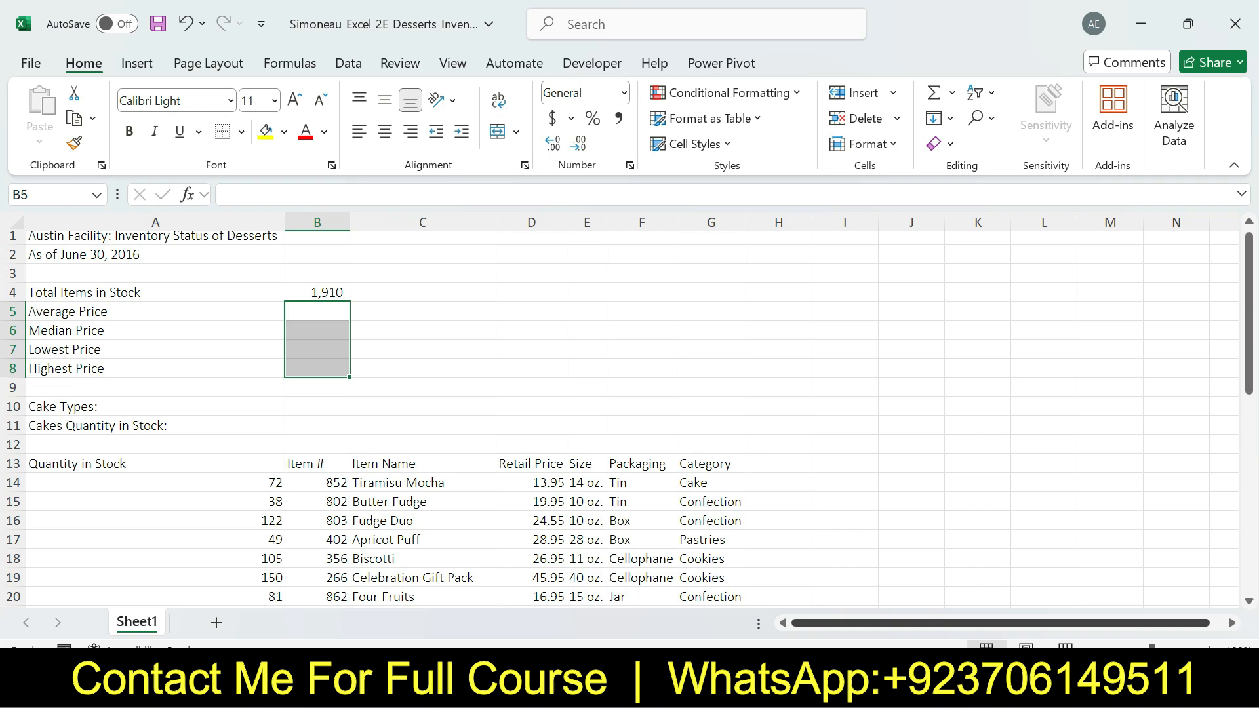
Review the functions part of step 5 in Word, and in Excel enter =AVERAGE(D14:D42) in cell B5
key("alt+Tab")
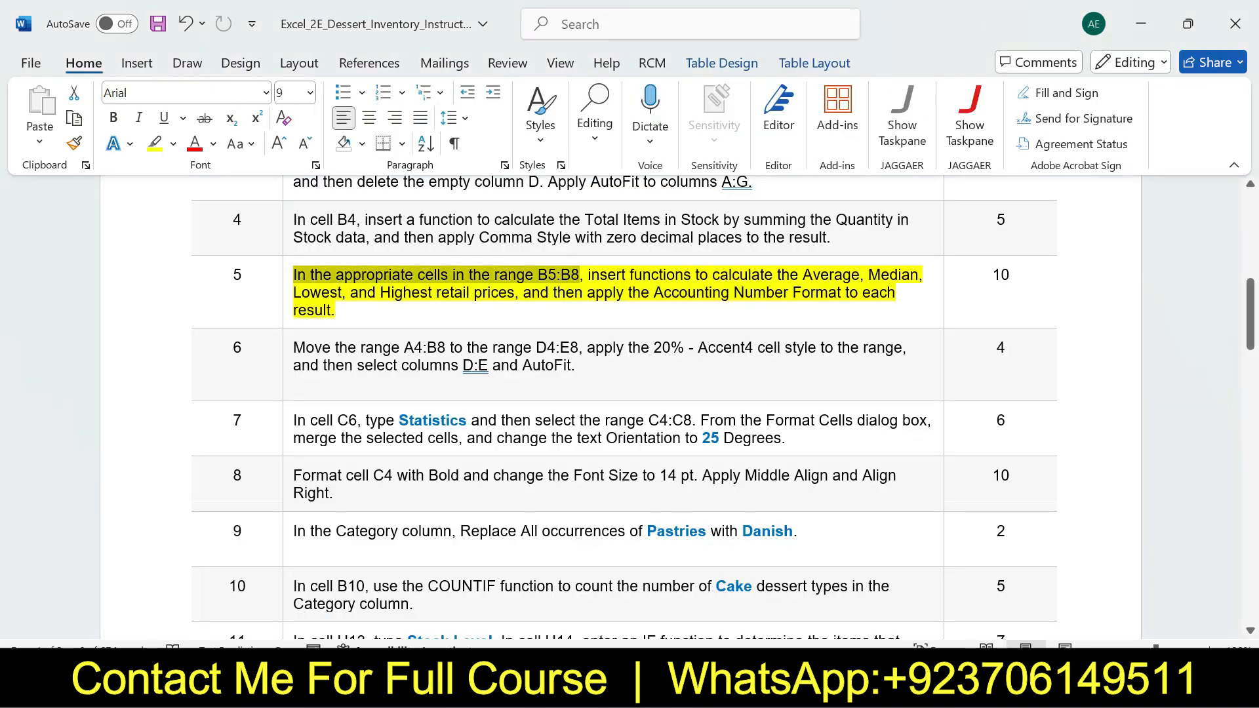
left_click_drag(588, 275, 513, 293)
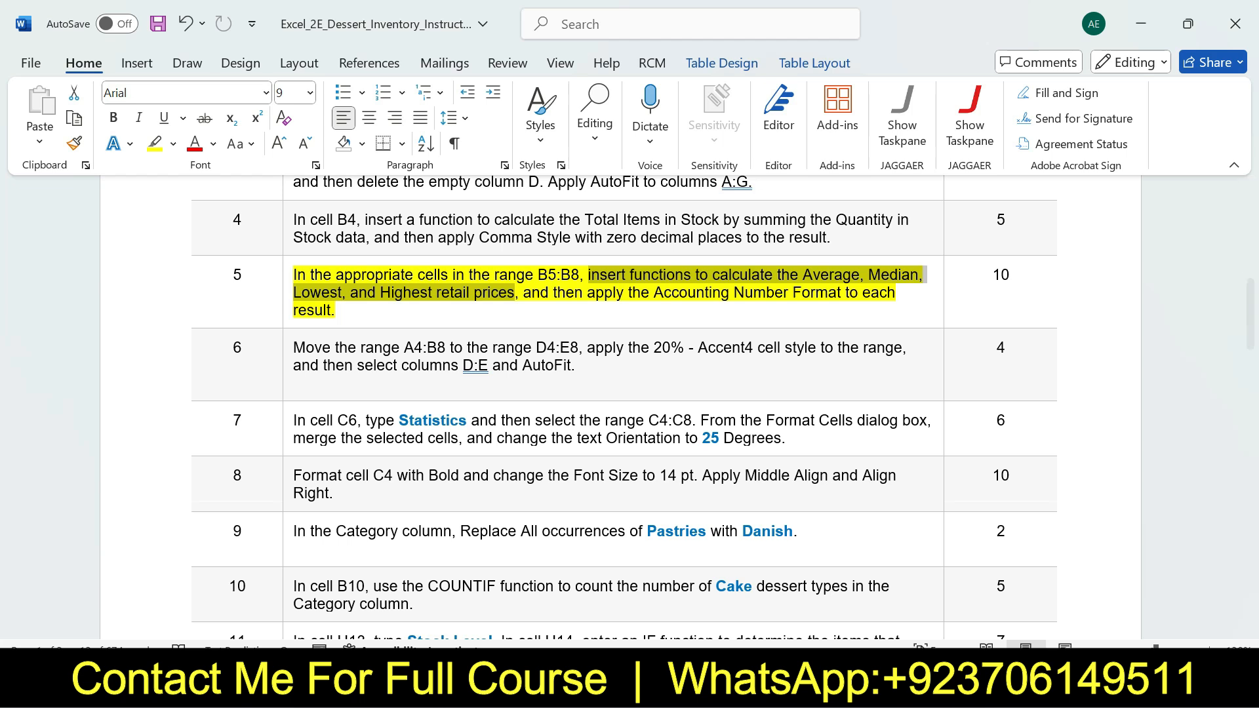
key("alt+Tab")
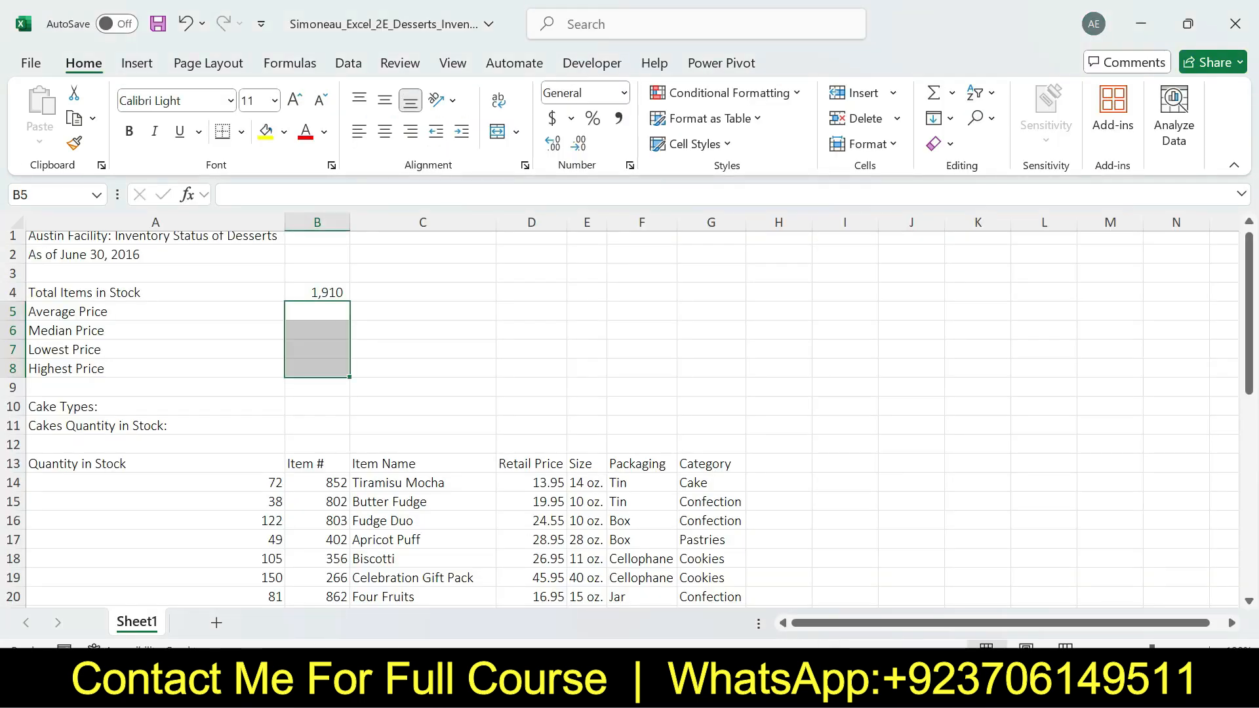
left_click(317, 311)
type("=")
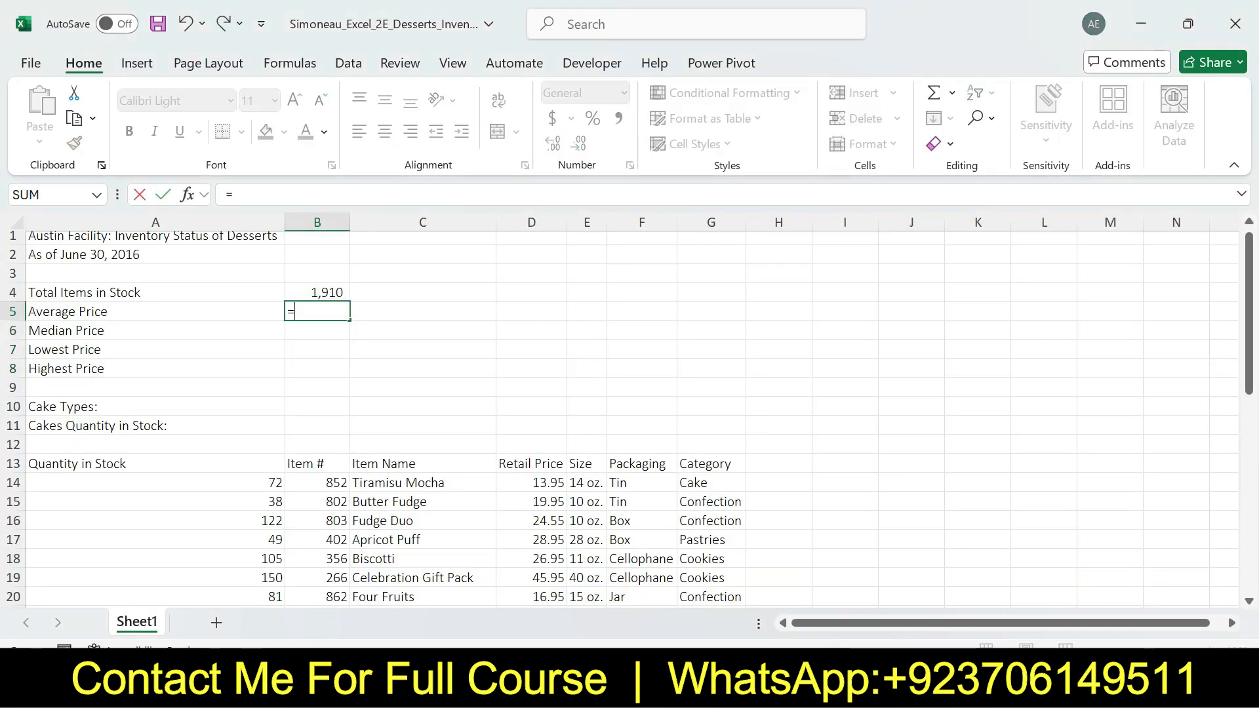
type("Aver")
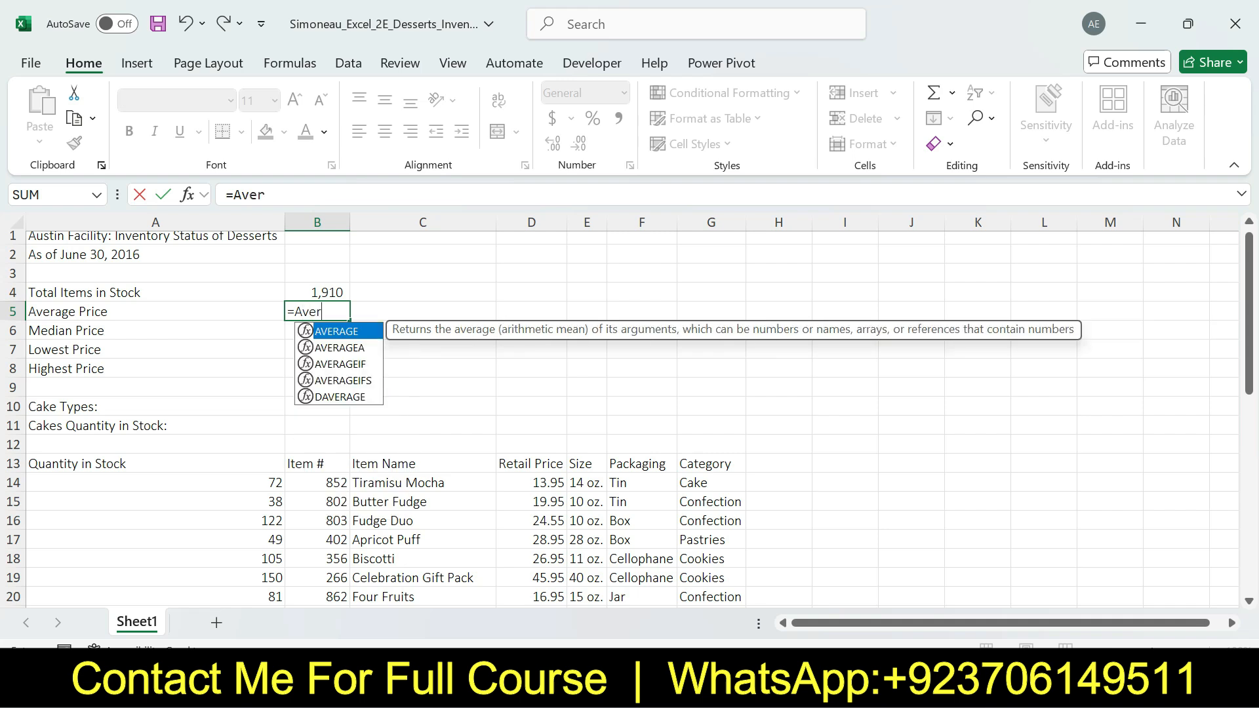
key("Tab")
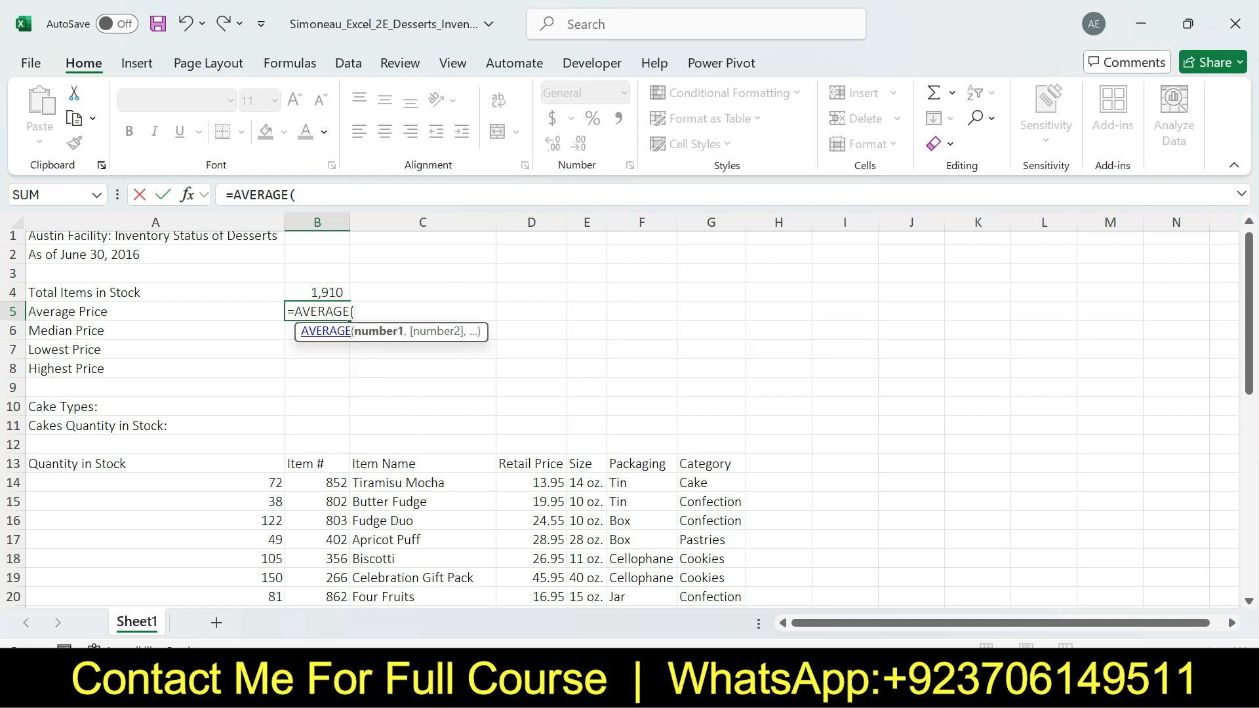
left_click_drag(531, 482, 558, 567)
key("Return")
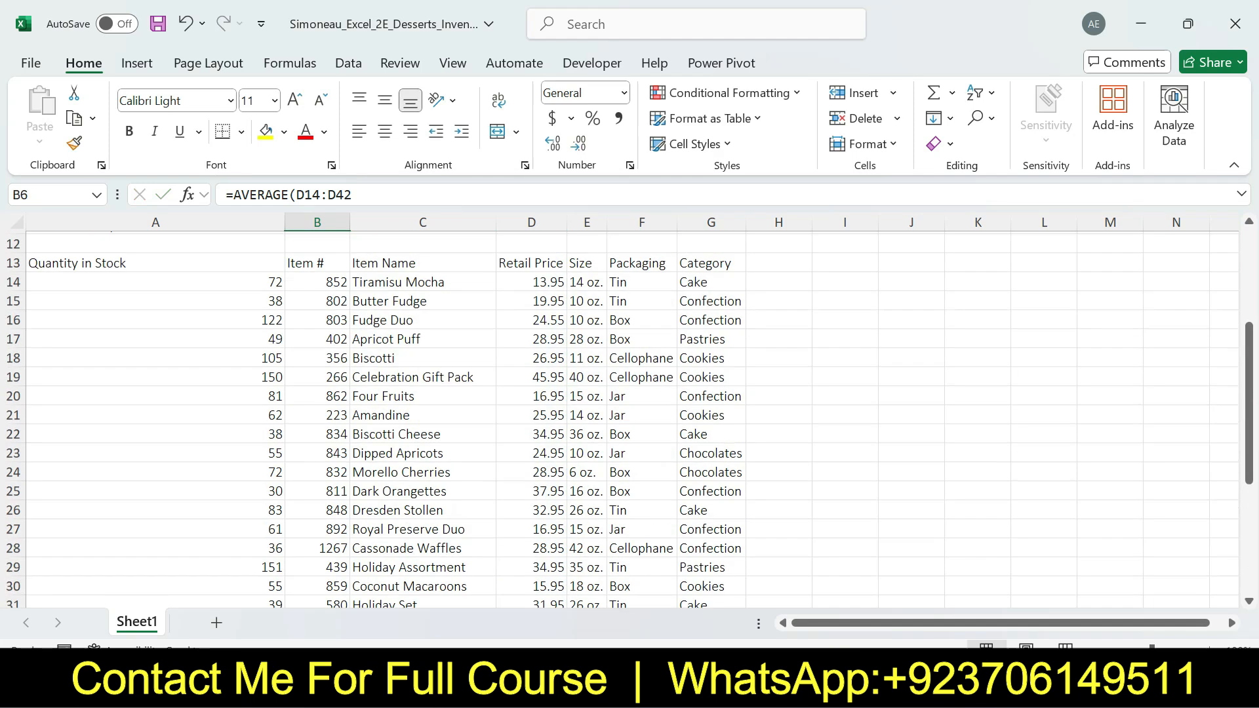
left_click_drag(1249, 371, 1249, 336)
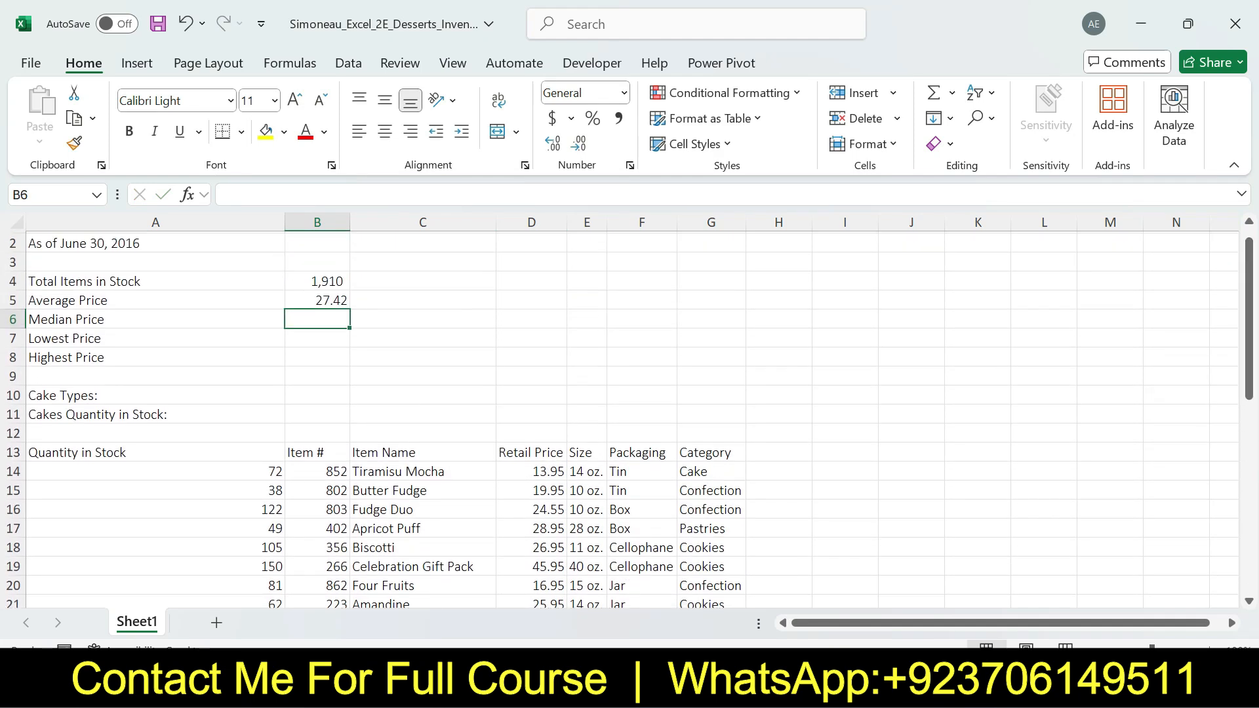
left_click(317, 300)
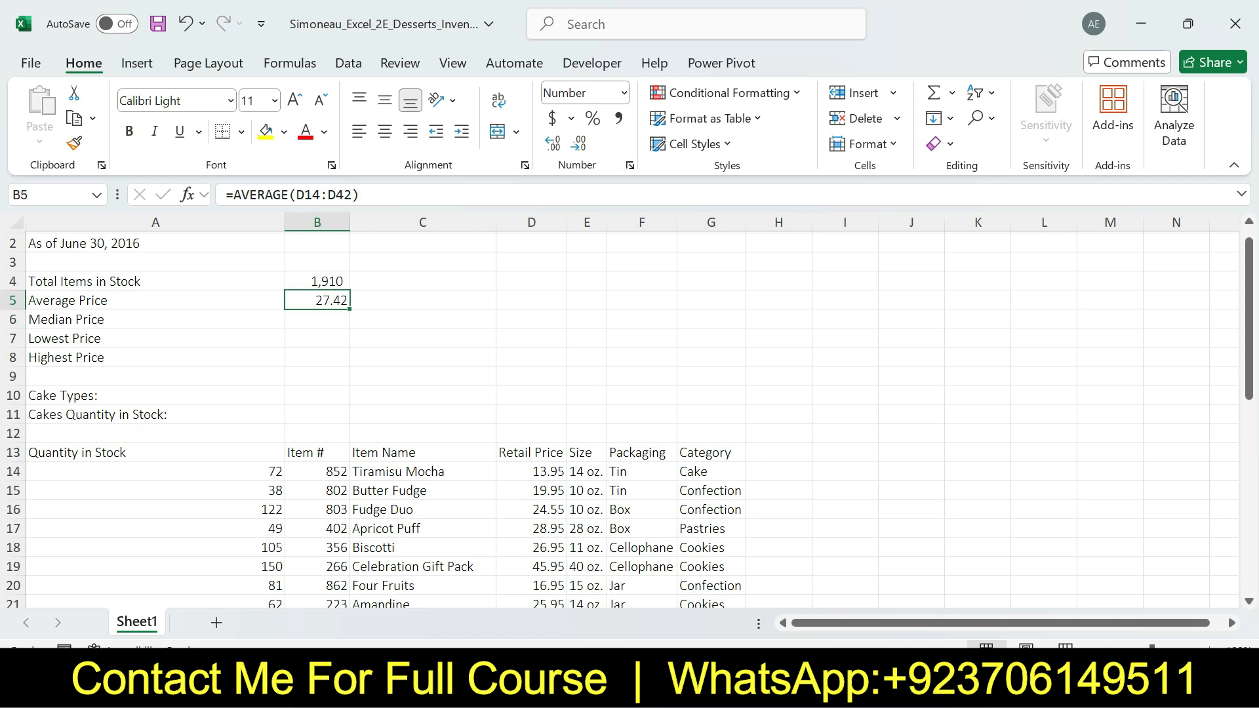
Enter a MEDIAN function in cell B6 covering the Retail Price data
left_click(317, 319)
type("=")
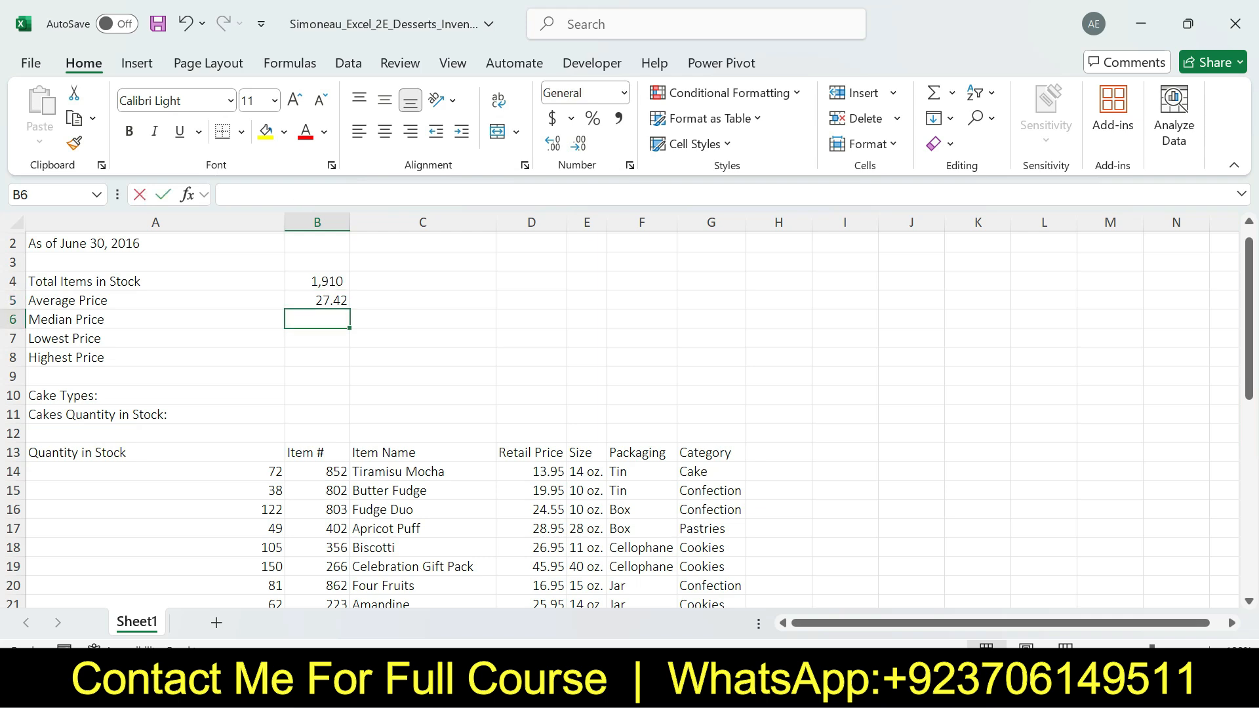
type("medi")
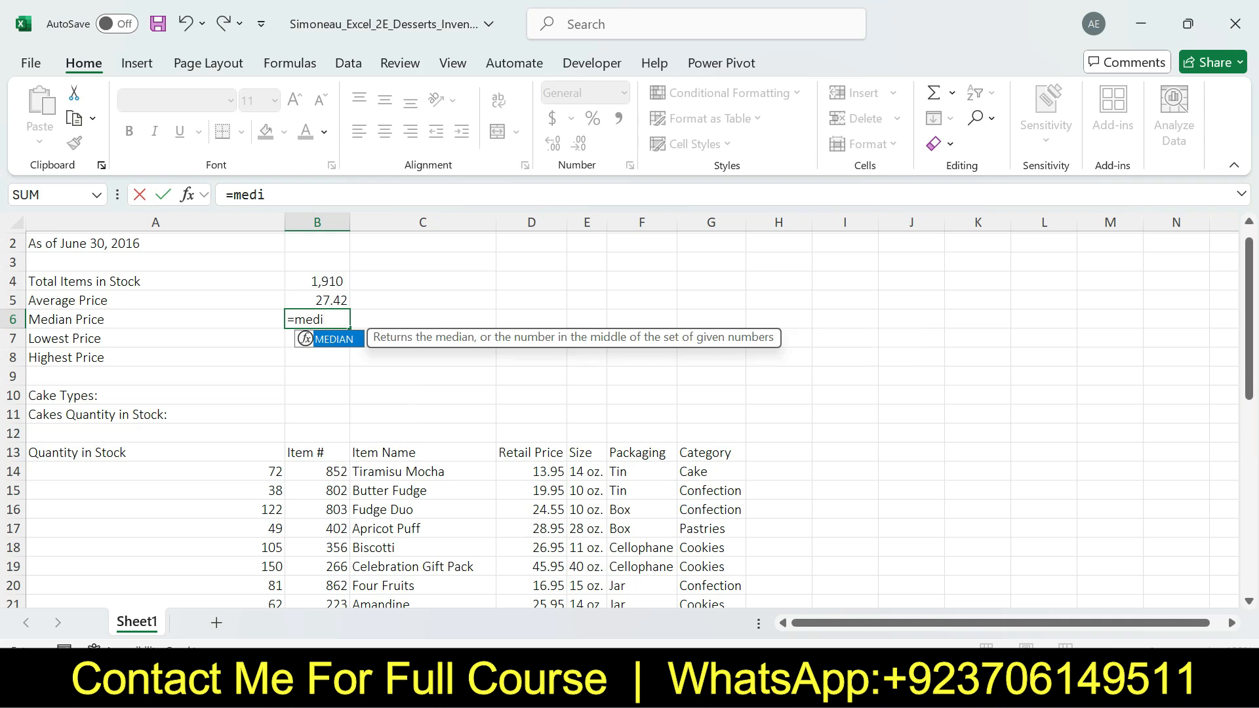
key("Tab")
left_click_drag(531, 471, 531, 586)
key("Return")
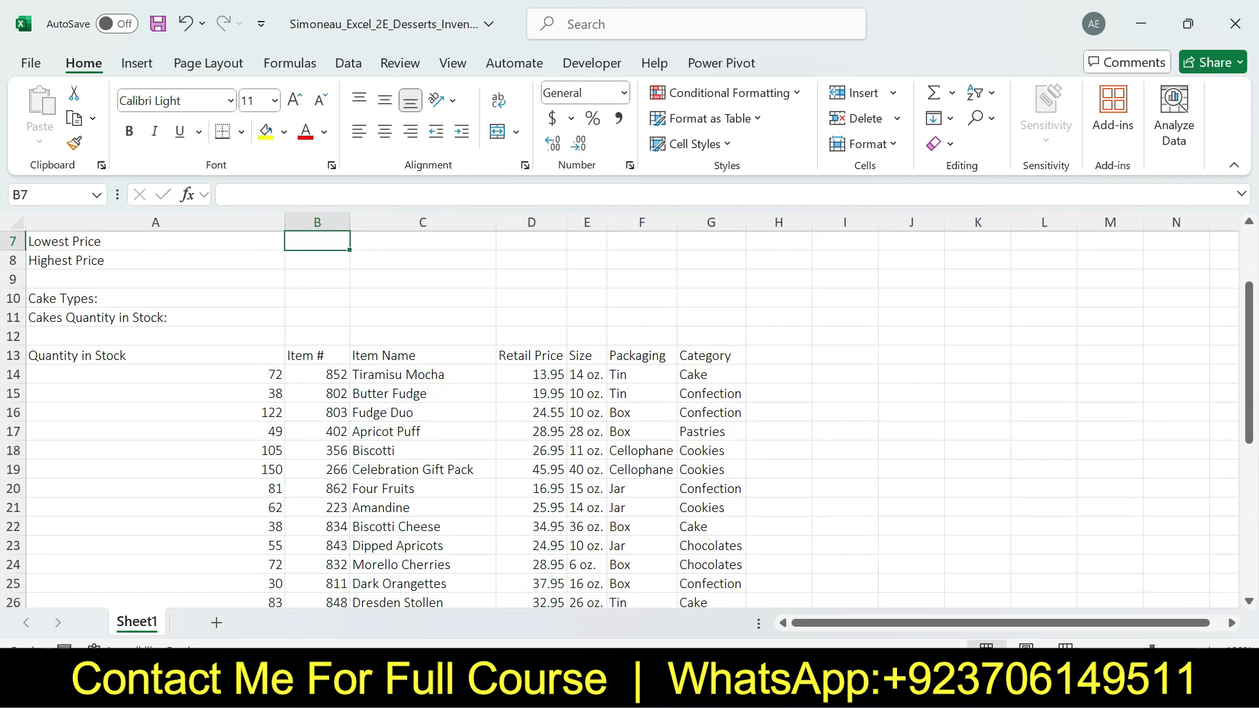
Enter a MIN function in cell B7 to find the lowest value in the Retail Price data
scroll(626, 420, "up", 2)
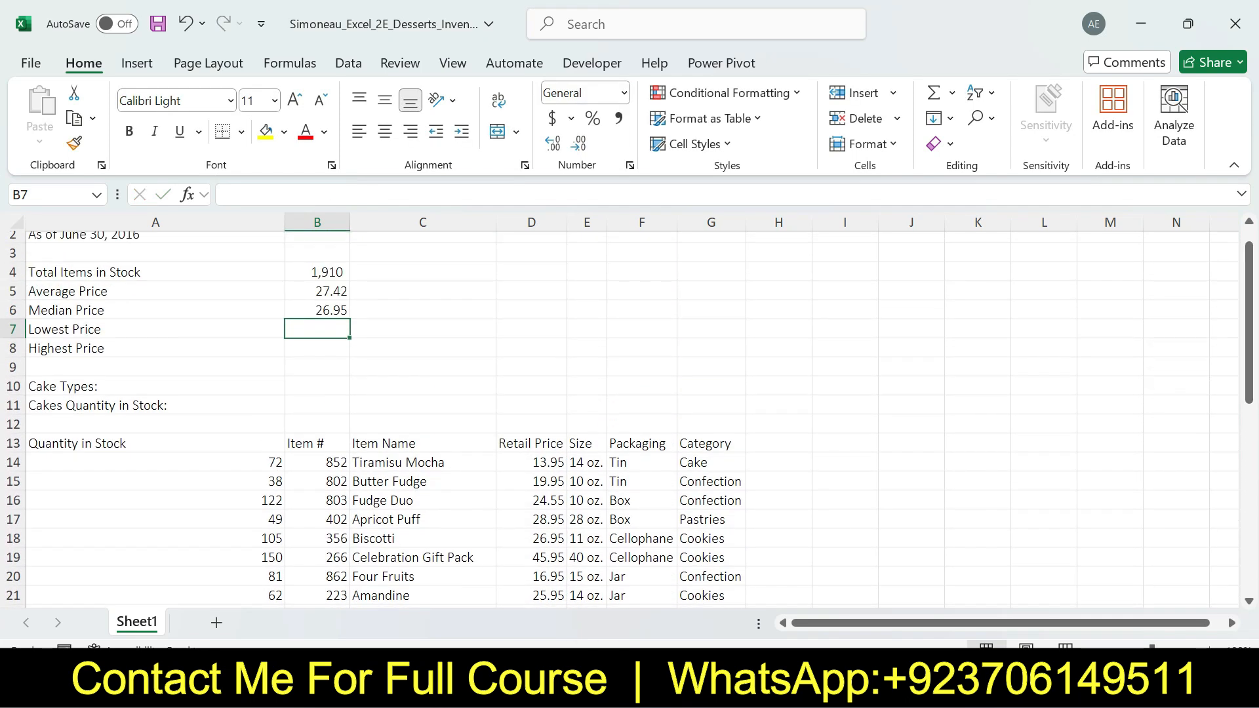
type("=min")
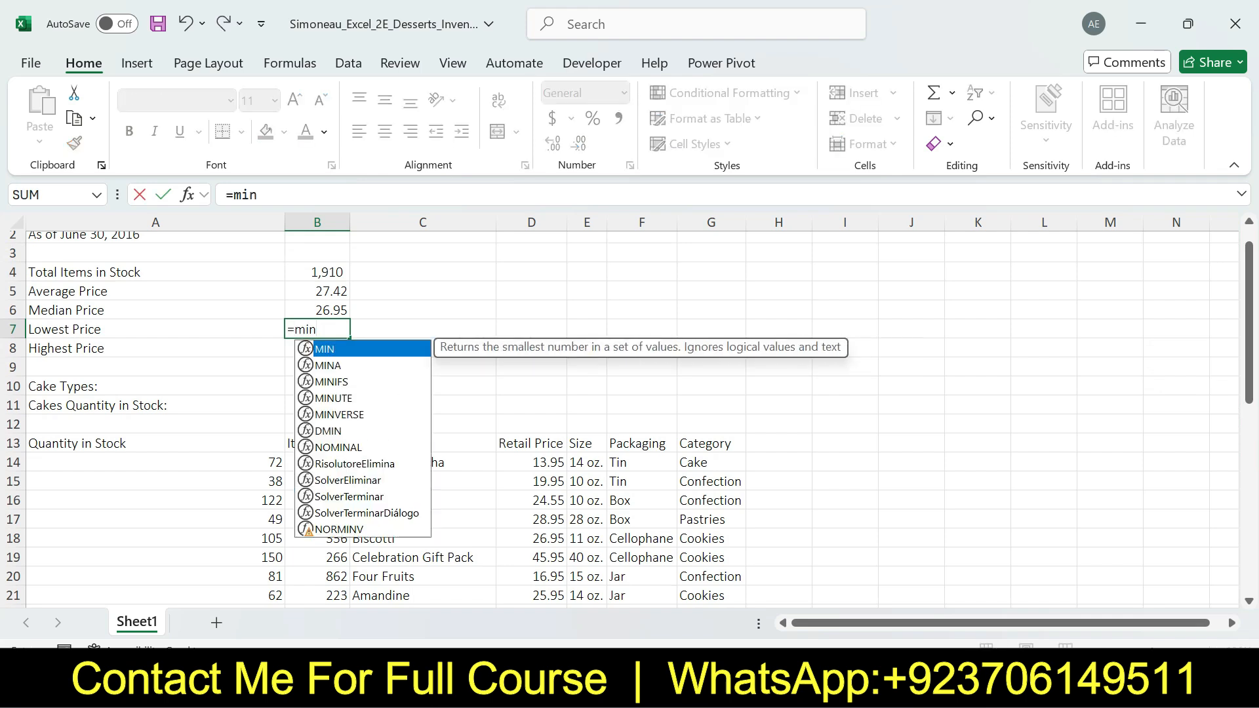
key("Tab")
left_click_drag(531, 462, 557, 534)
key("Return")
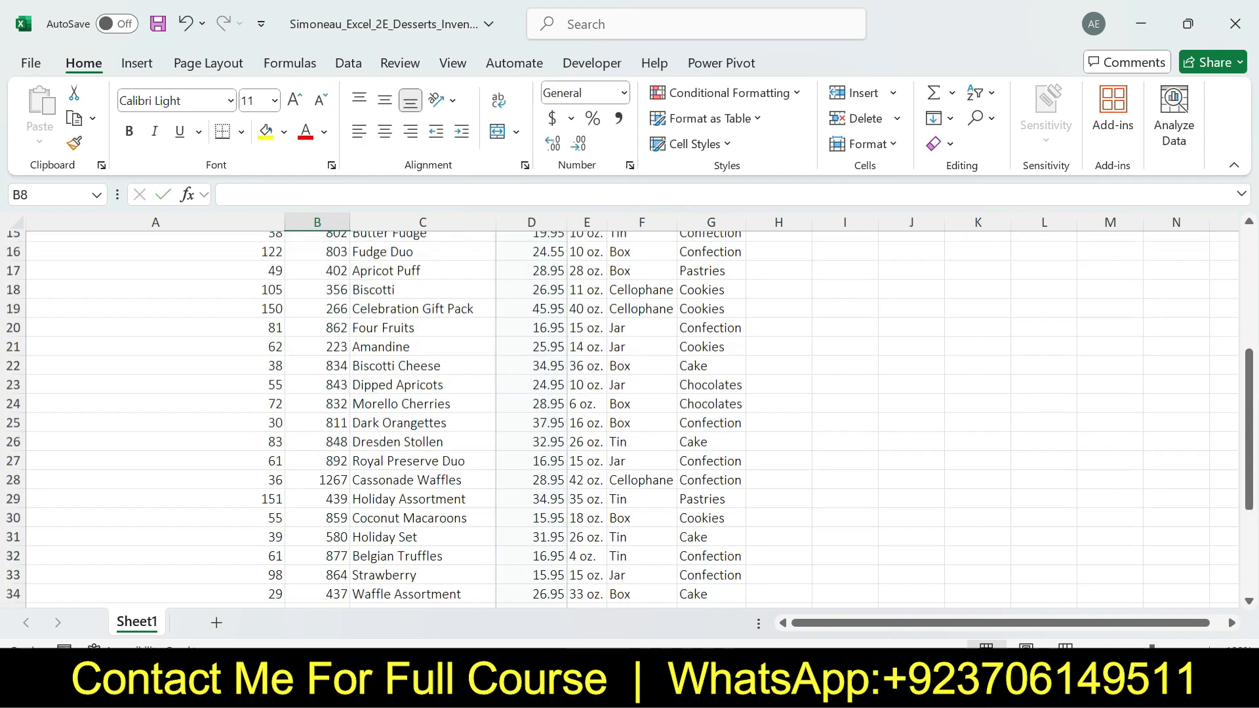
Enter =MAX(D14:D42) in cell B8 to calculate the highest retail price
left_click_drag(1248, 369, 1249, 333)
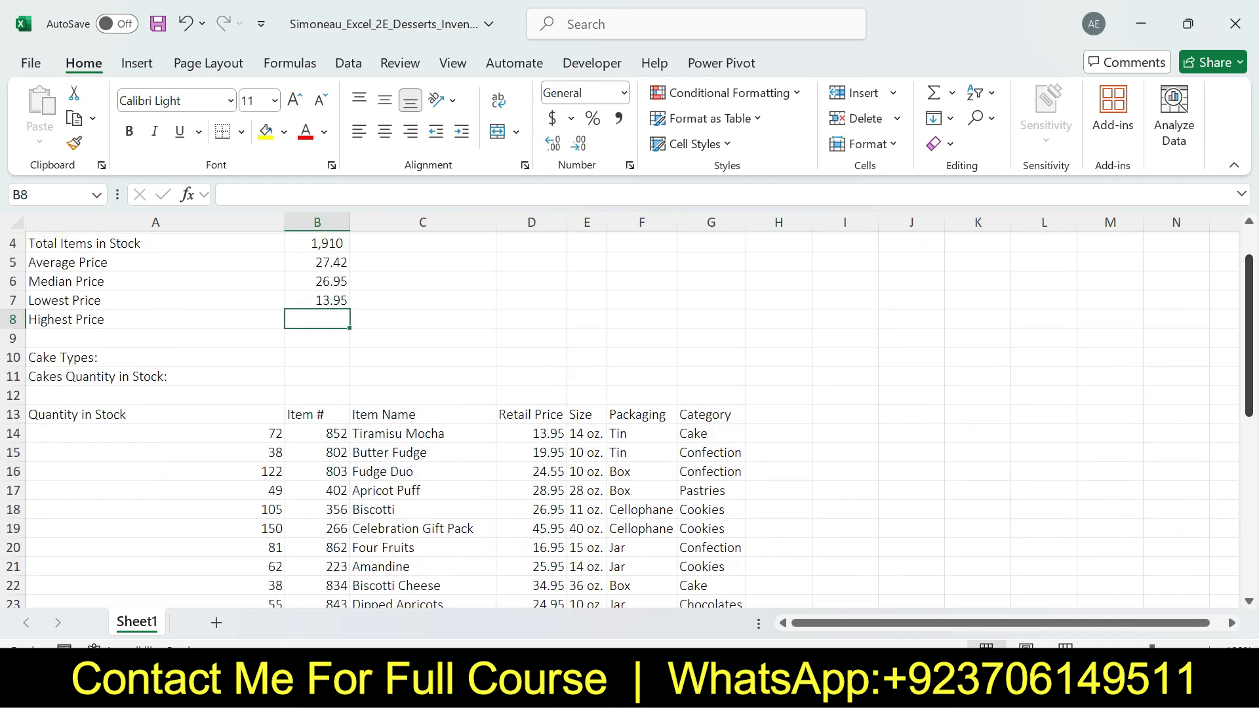
type("=")
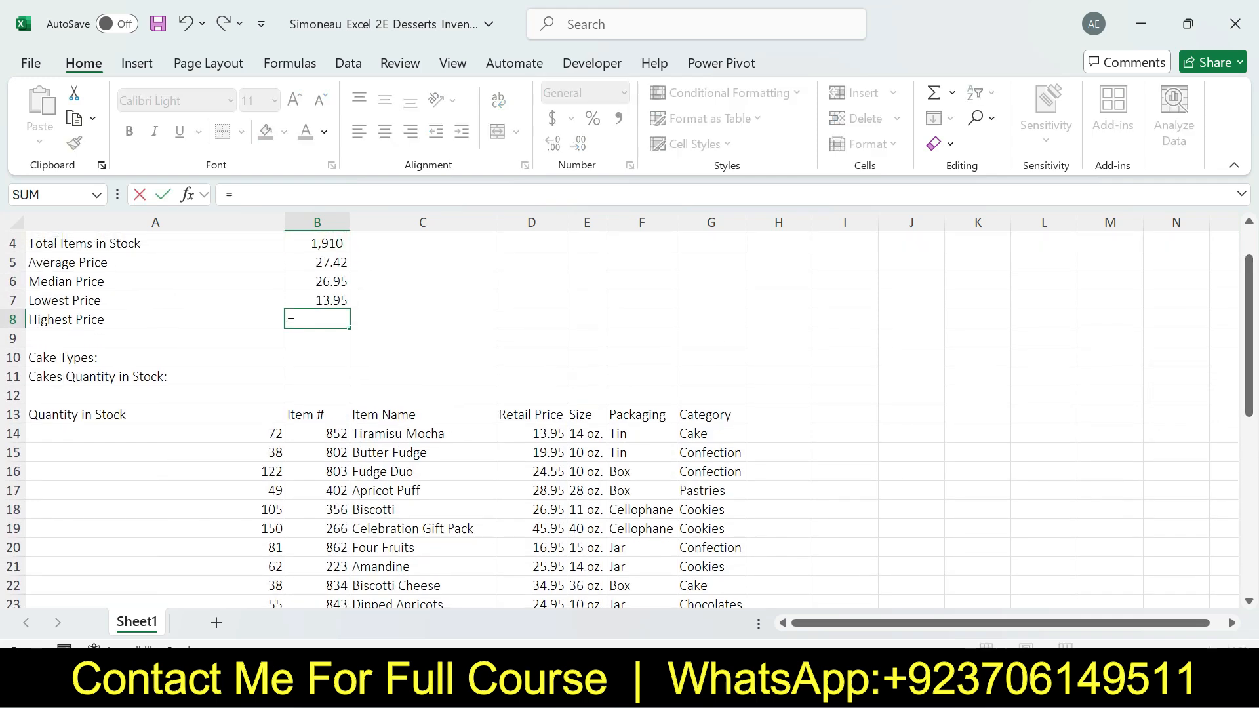
type("max")
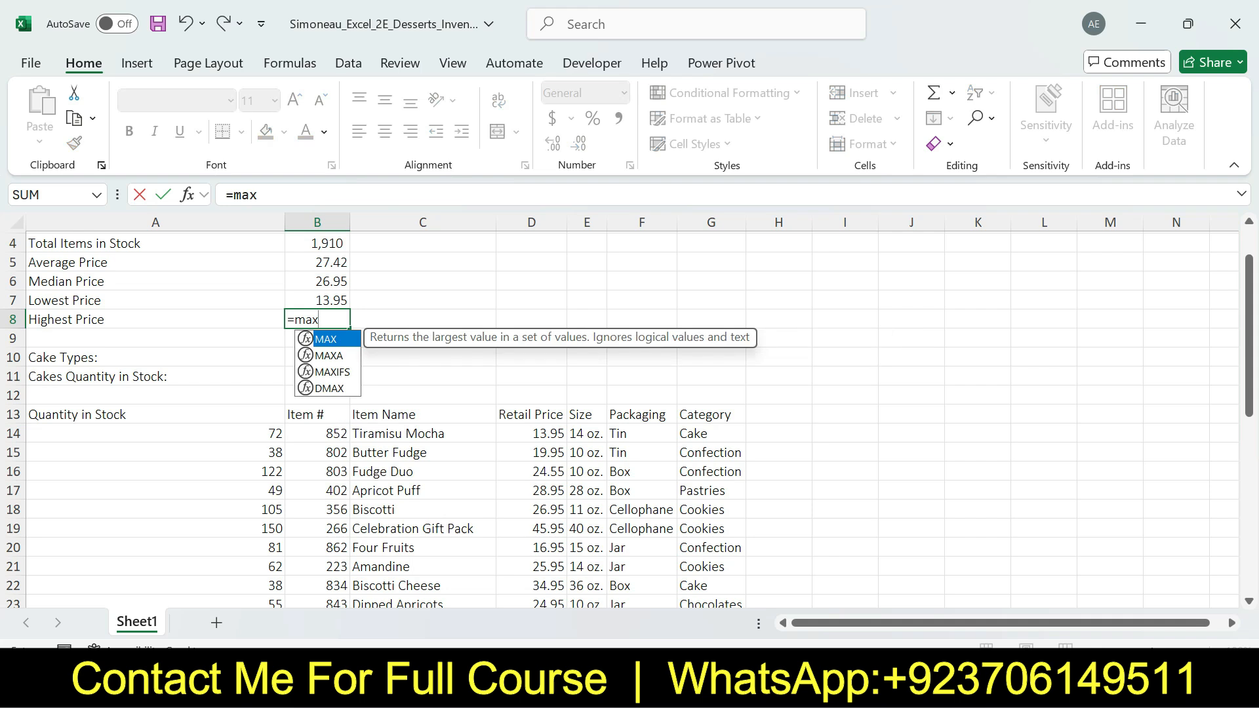
key("Tab")
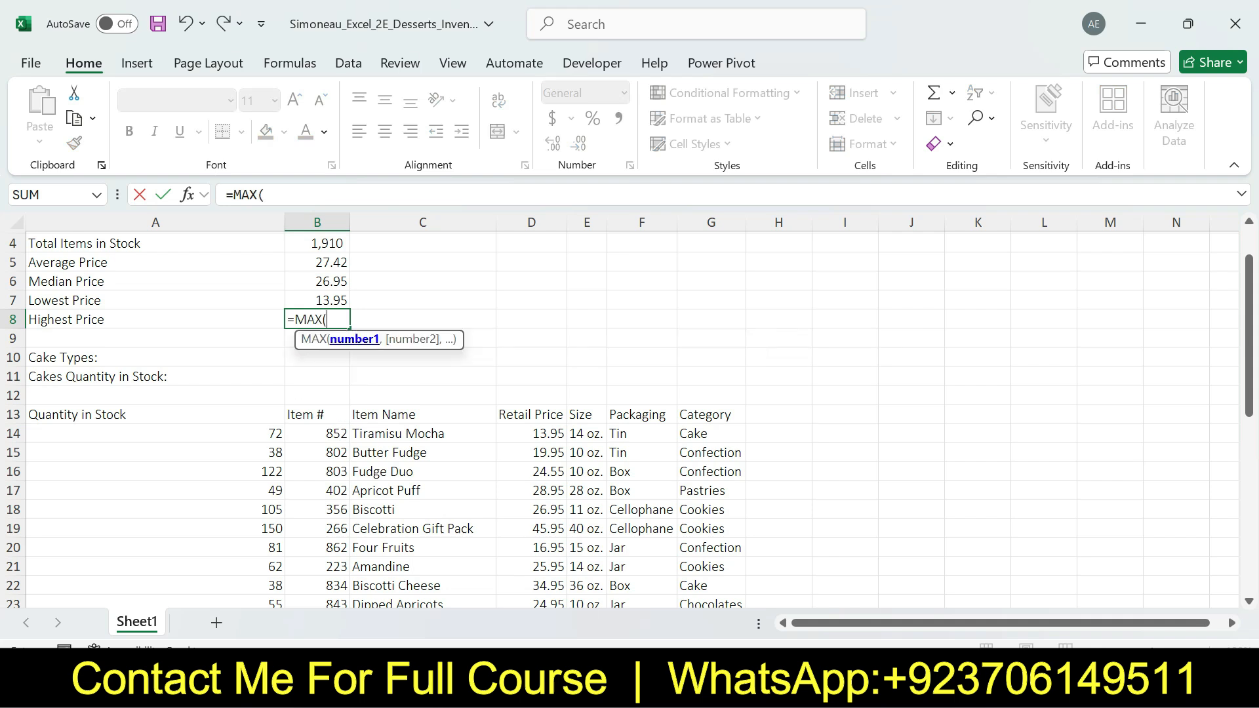
left_click_drag(531, 432, 544, 598)
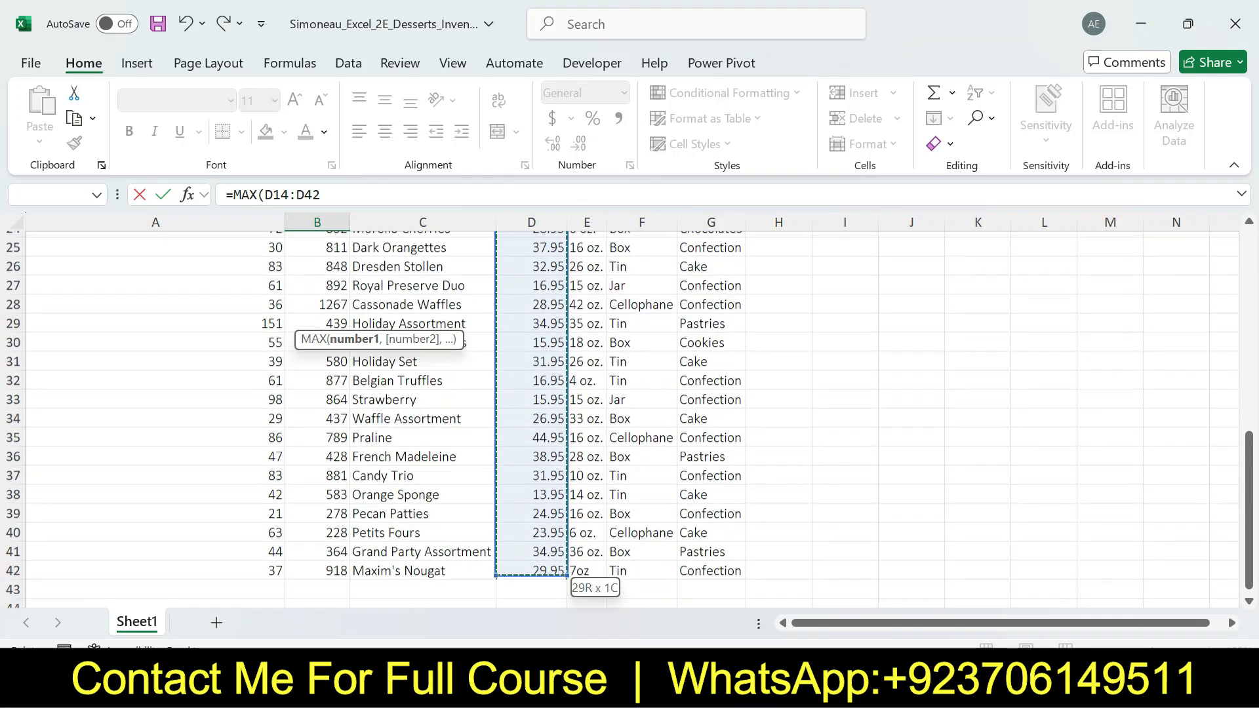
key("Return")
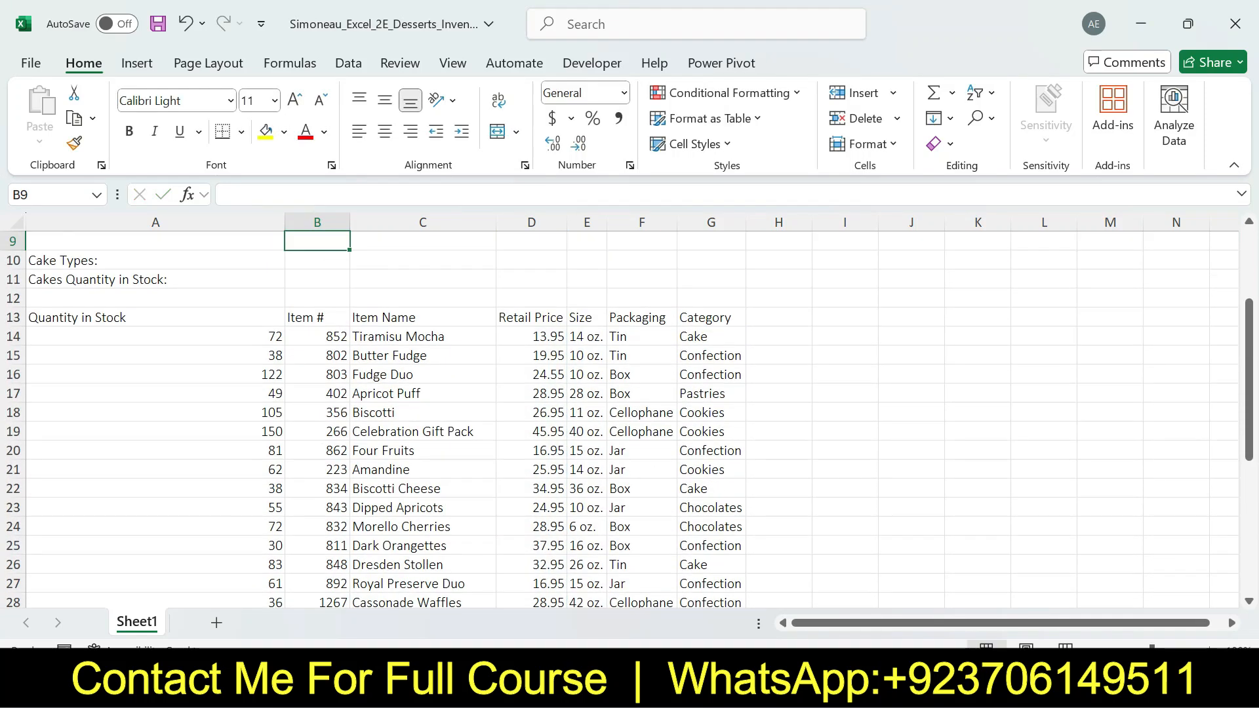
Review the formatting part of step 5 in Word, and in Excel apply the Accounting Number Format to the range B5:B8
left_click_drag(1249, 423, 1248, 350)
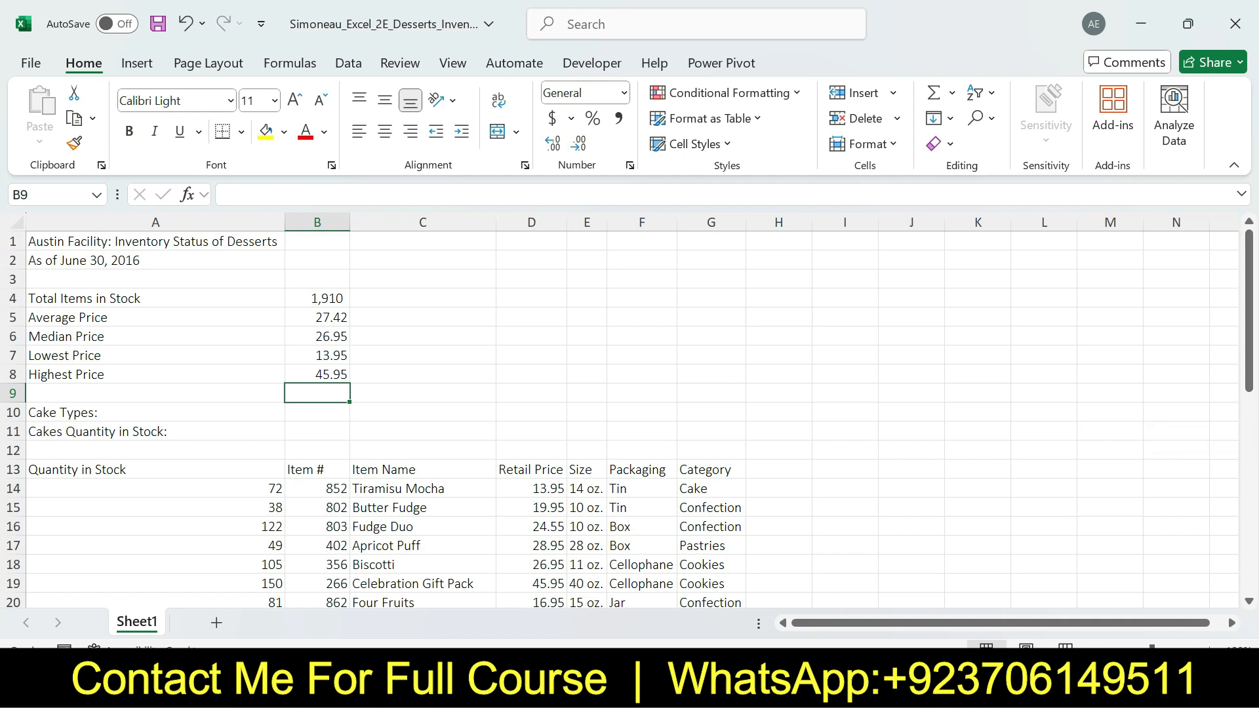
left_click_drag(317, 317, 317, 373)
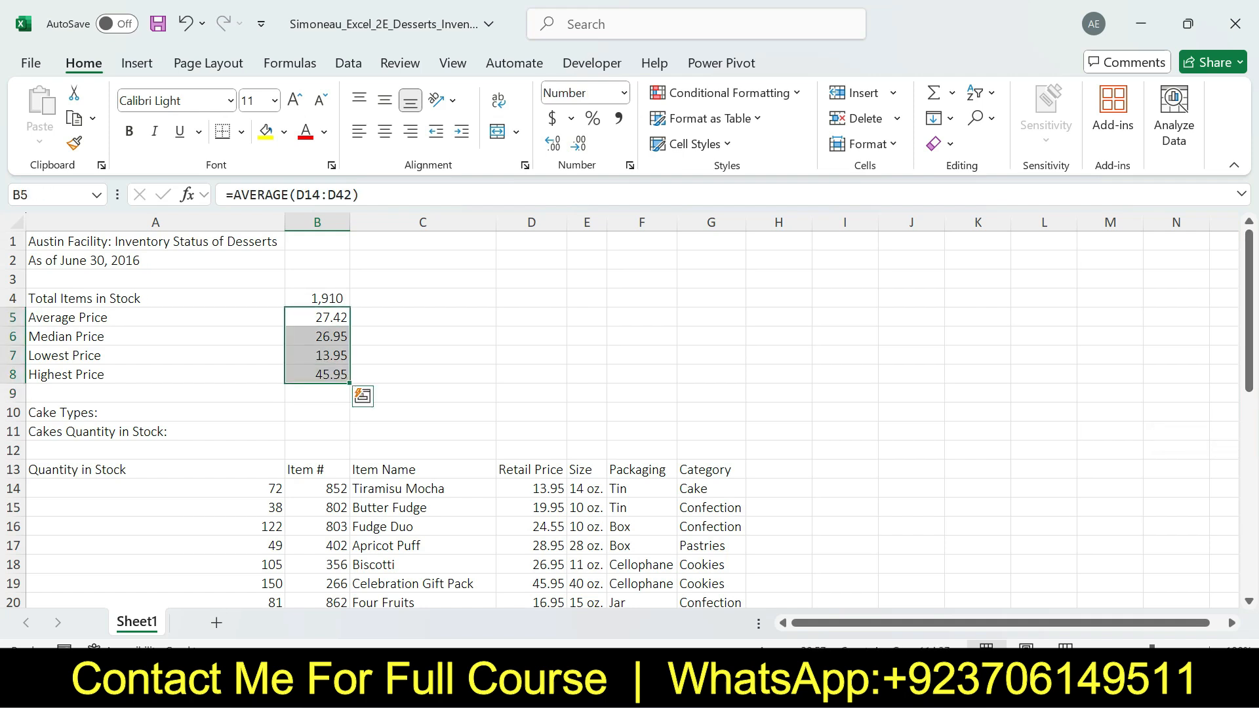
key("alt+Tab")
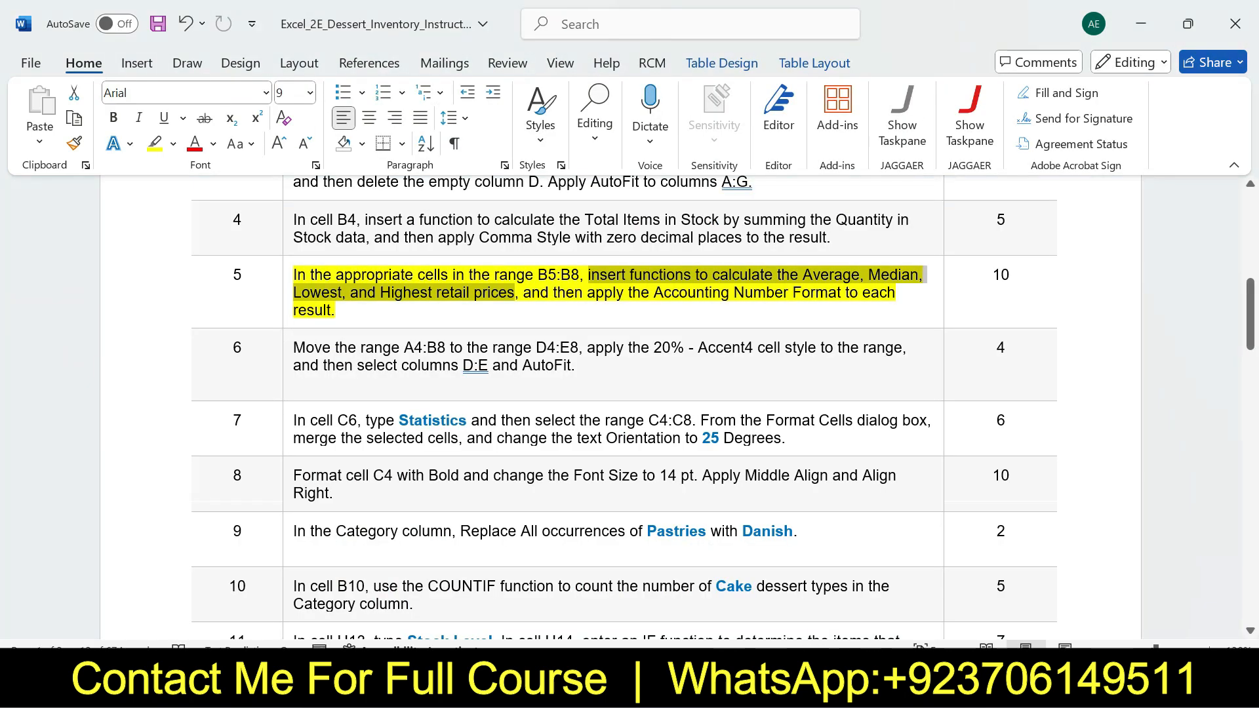
left_click_drag(552, 292, 333, 310)
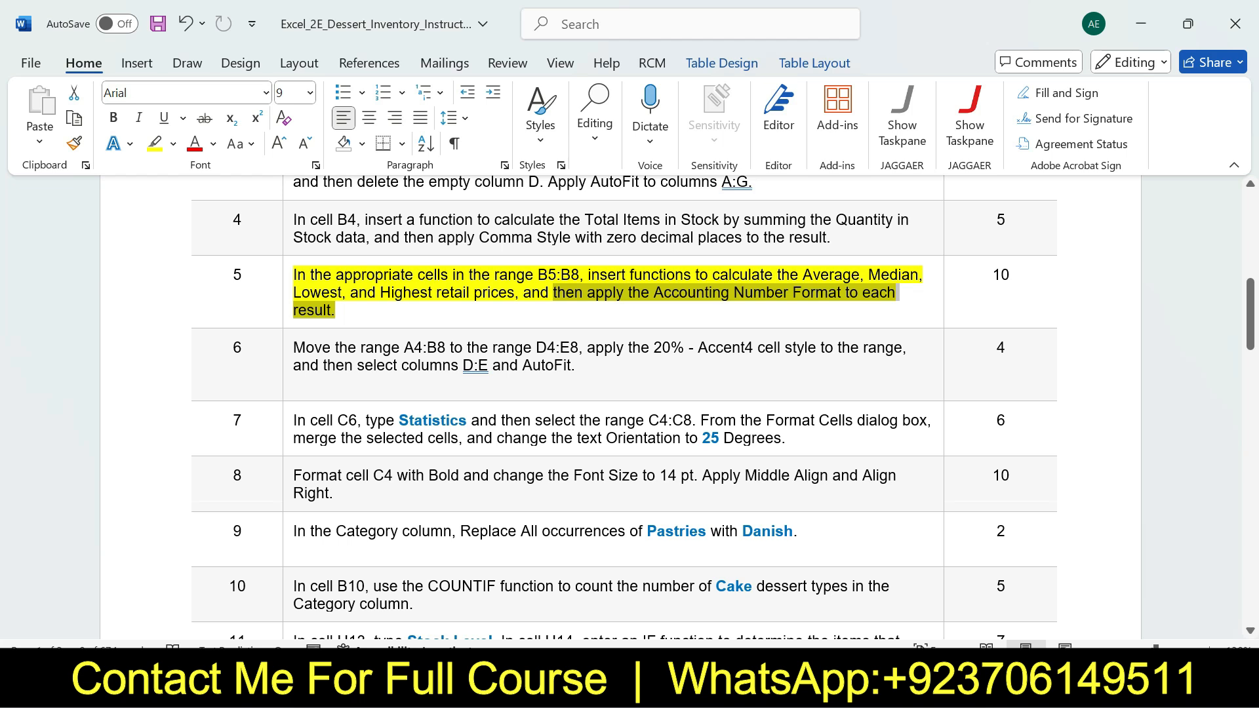
mouse_move(890, 687)
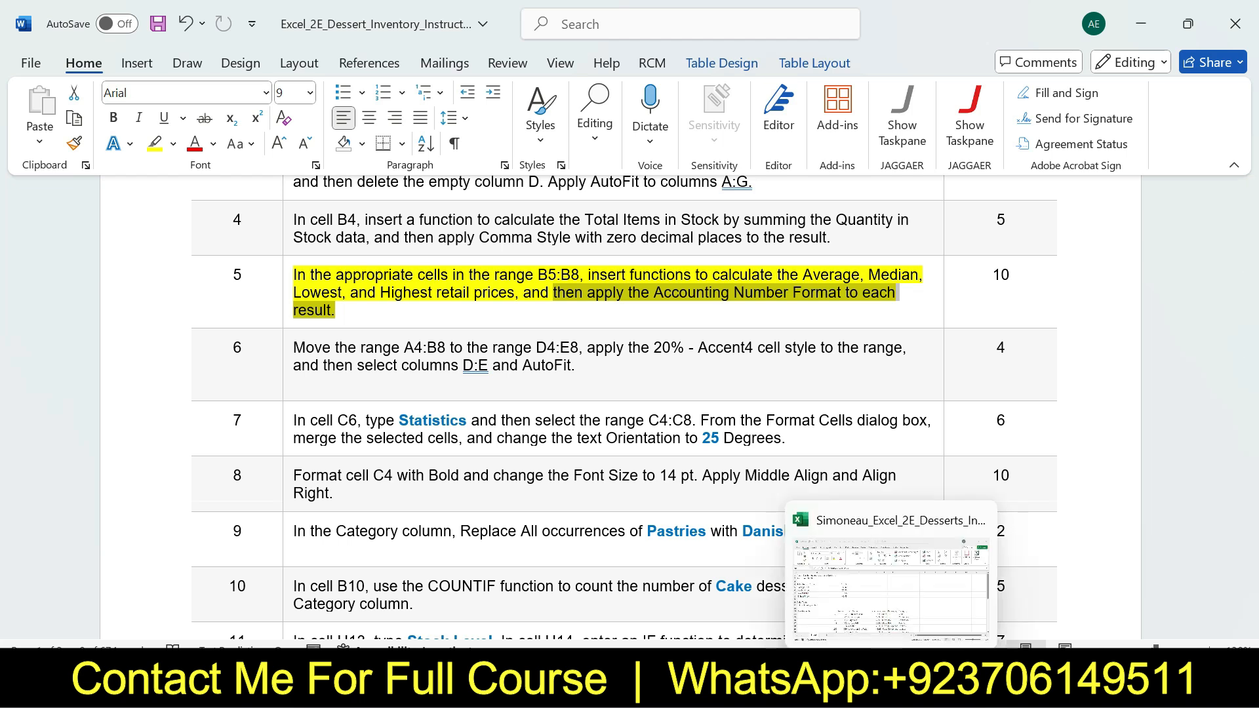
left_click(898, 603)
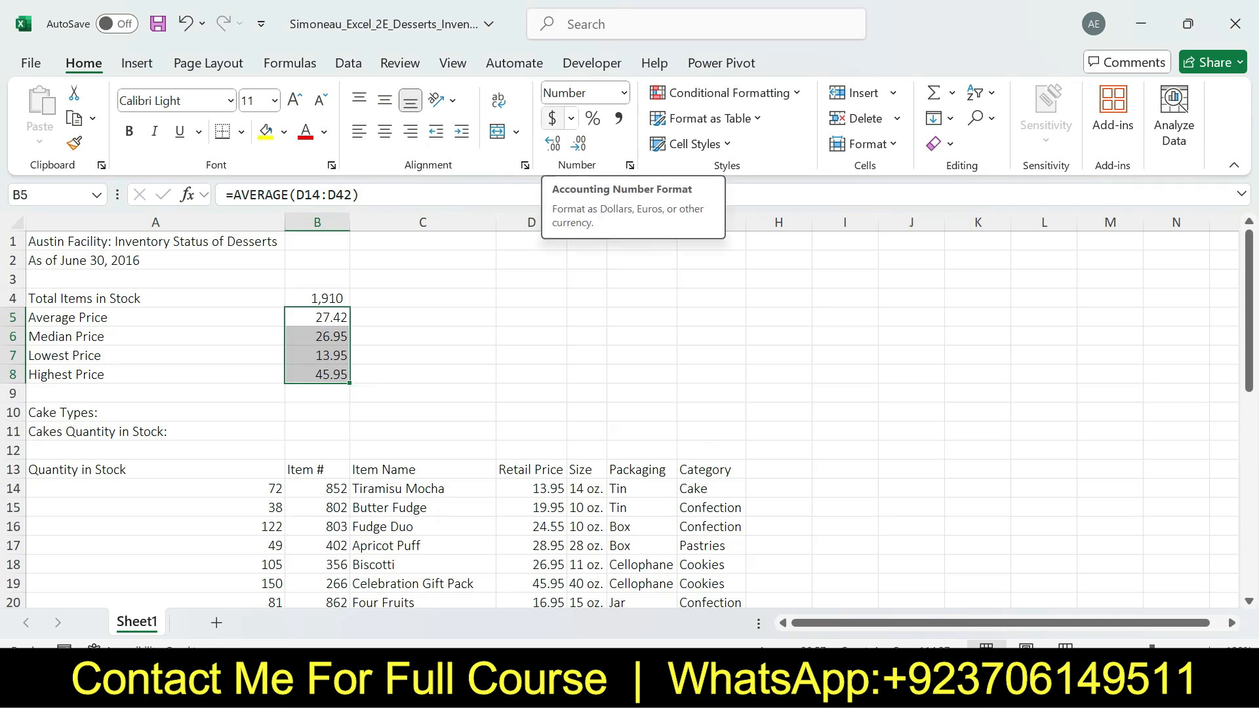
left_click(551, 118)
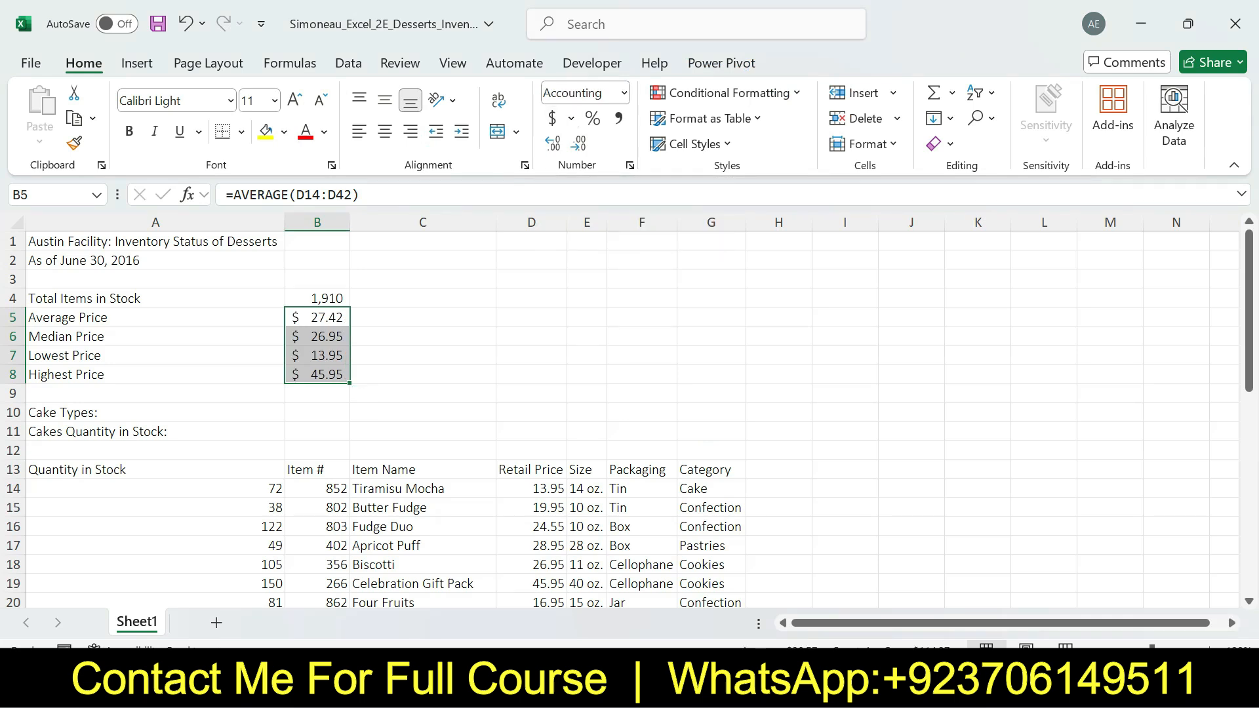
Switch to the Word instructions, undo the step 5 highlight, highlight step 6 in yellow, and review its range-move part
key("alt+Tab")
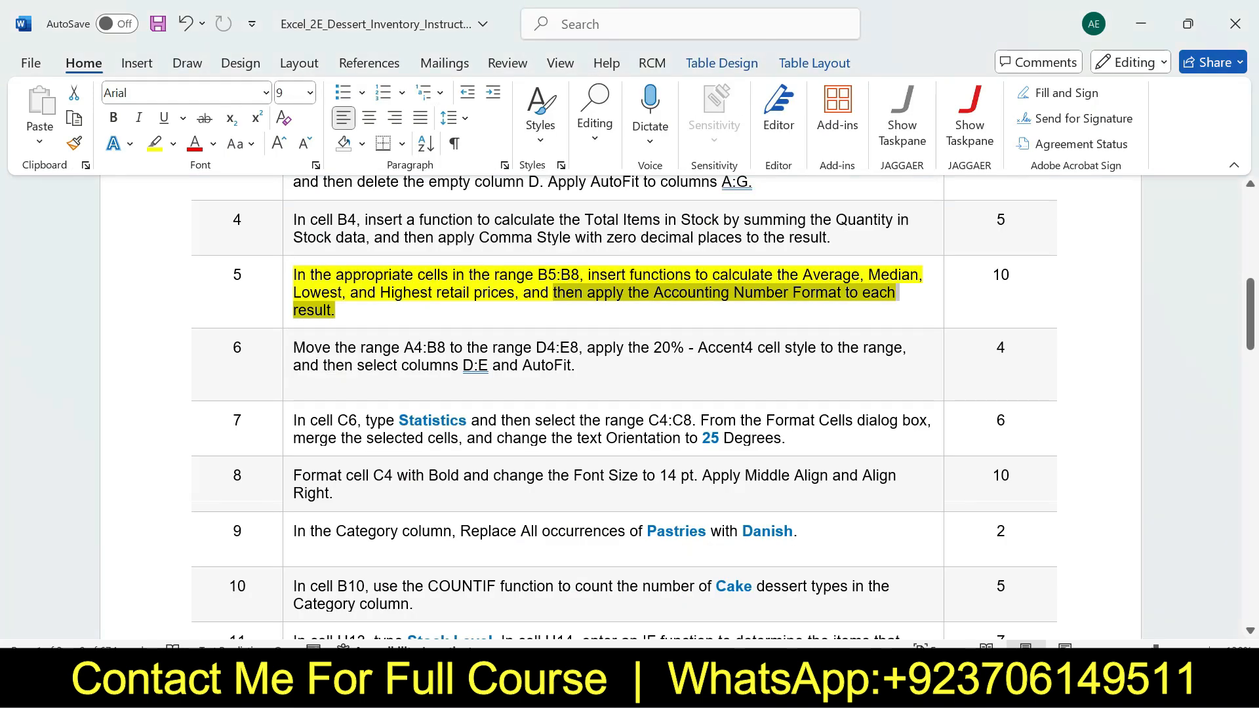
key("ctrl+z")
left_click_drag(1250, 315, 1250, 327)
mouse_move(576, 281)
left_mouse_down()
mouse_move(294, 227)
mouse_move(294, 267)
mouse_move(578, 264)
left_mouse_up()
left_click(371, 252)
left_click(374, 282)
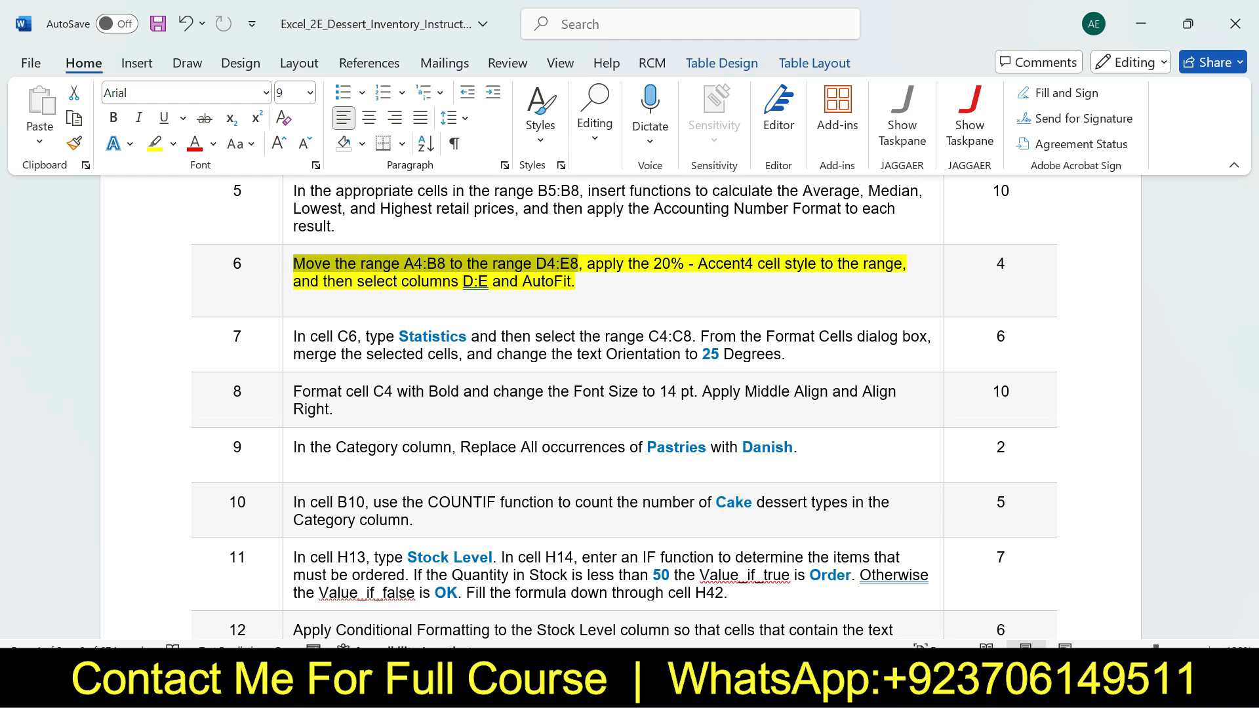
Switch to Excel, move the range A4:B8 to D4:E8, and select the moved range
left_click(888, 687)
left_click_drag(78, 299, 315, 373)
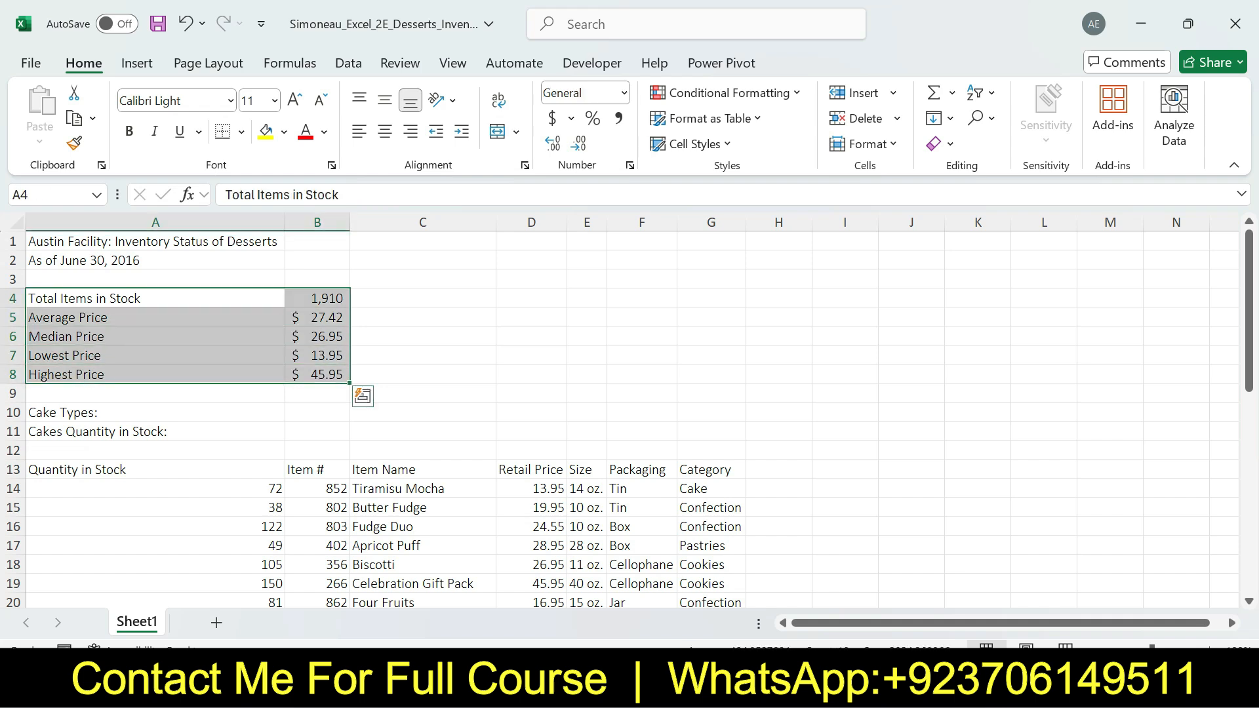
left_click_drag(350, 317, 383, 317)
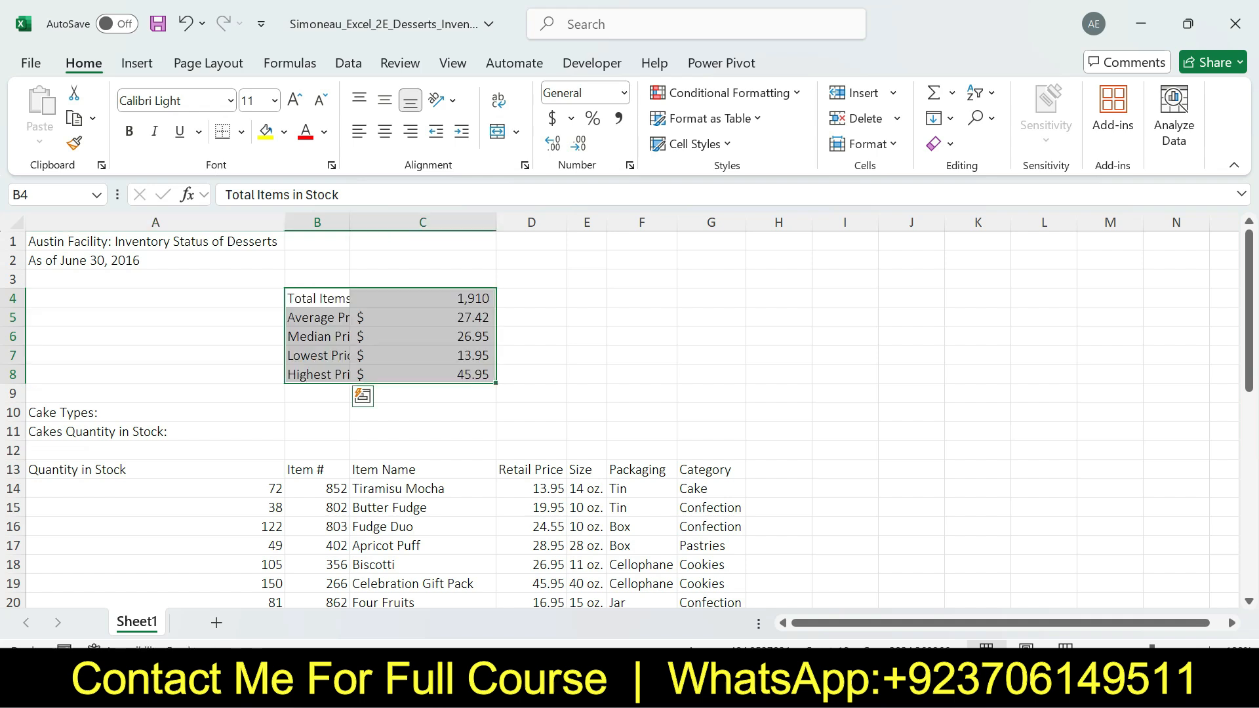
left_click_drag(496, 317, 584, 317)
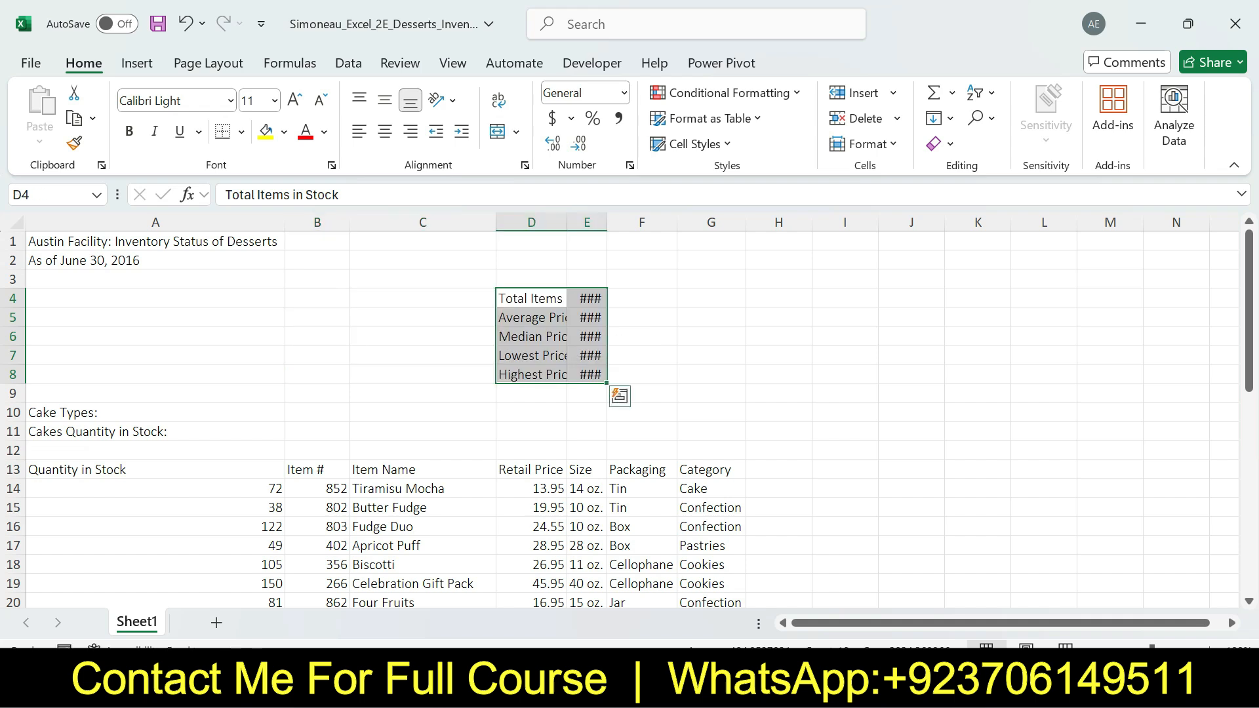
left_click(531, 299)
left_click(590, 374)
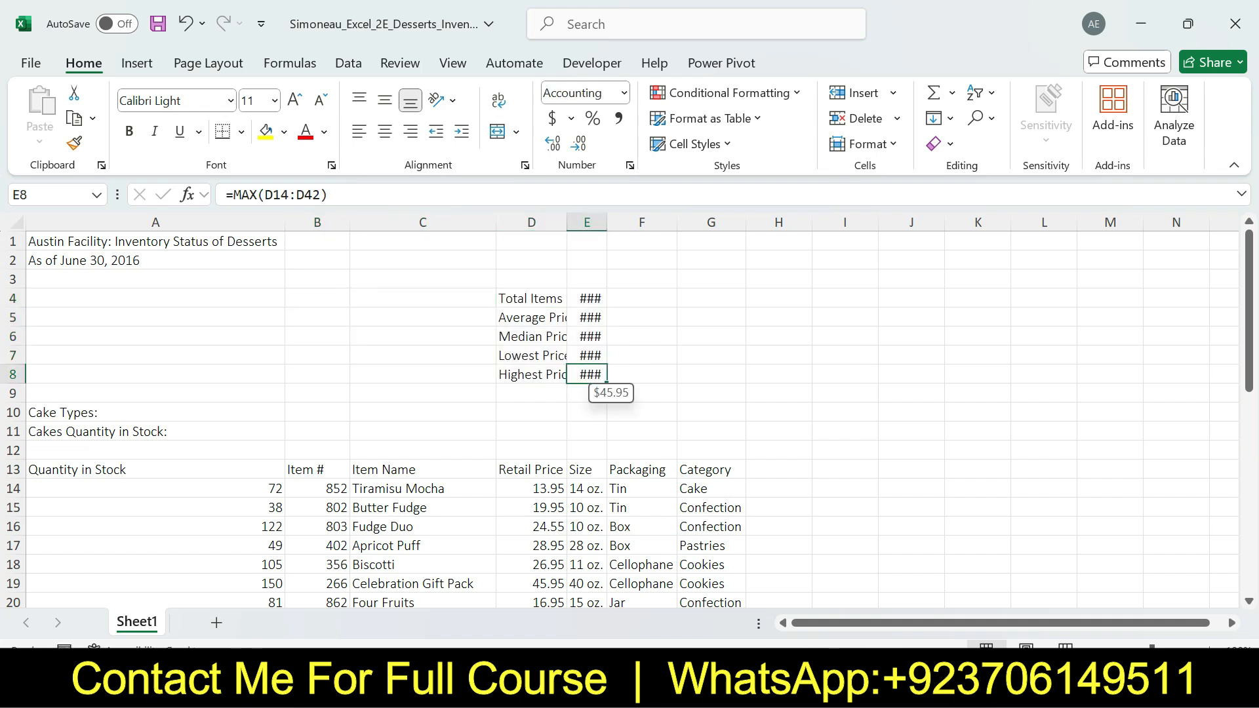
left_click_drag(531, 299, 587, 375)
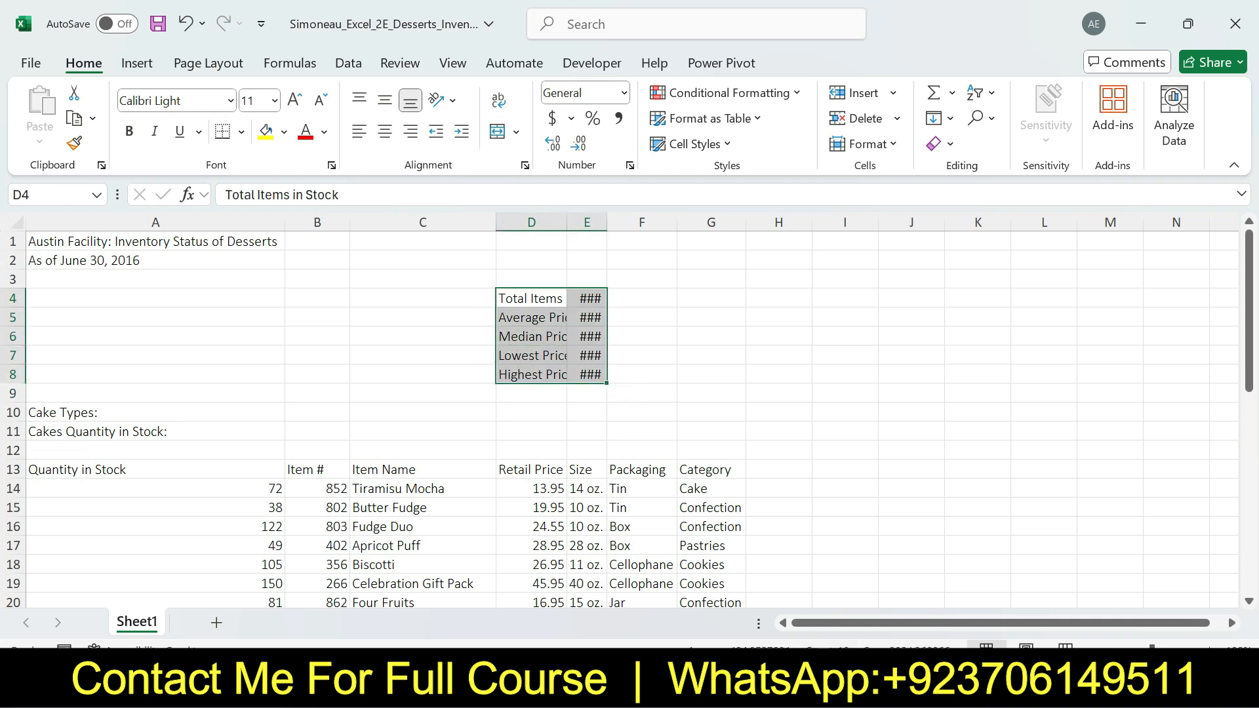
Review the cell style part of step 6 in Word, and in Excel apply the 20% - Accent4 cell style to D4:E8
key("alt+Tab")
left_click_drag(588, 265, 904, 265)
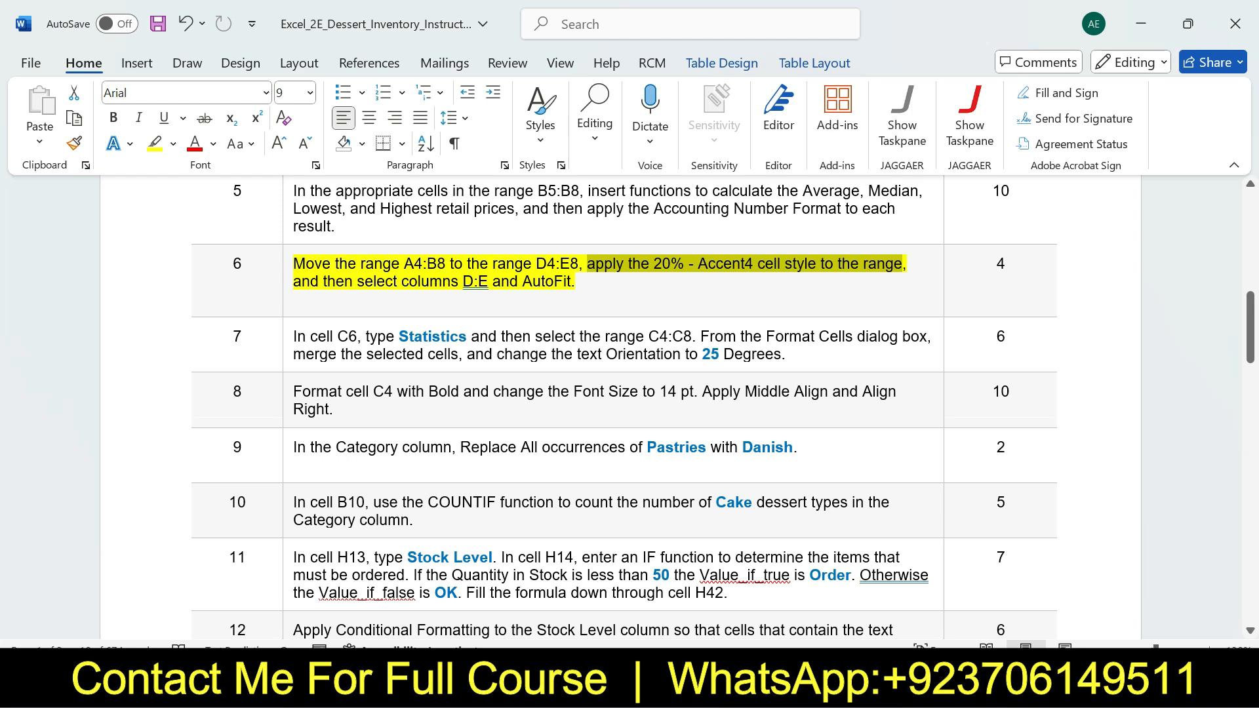
left_click(885, 687)
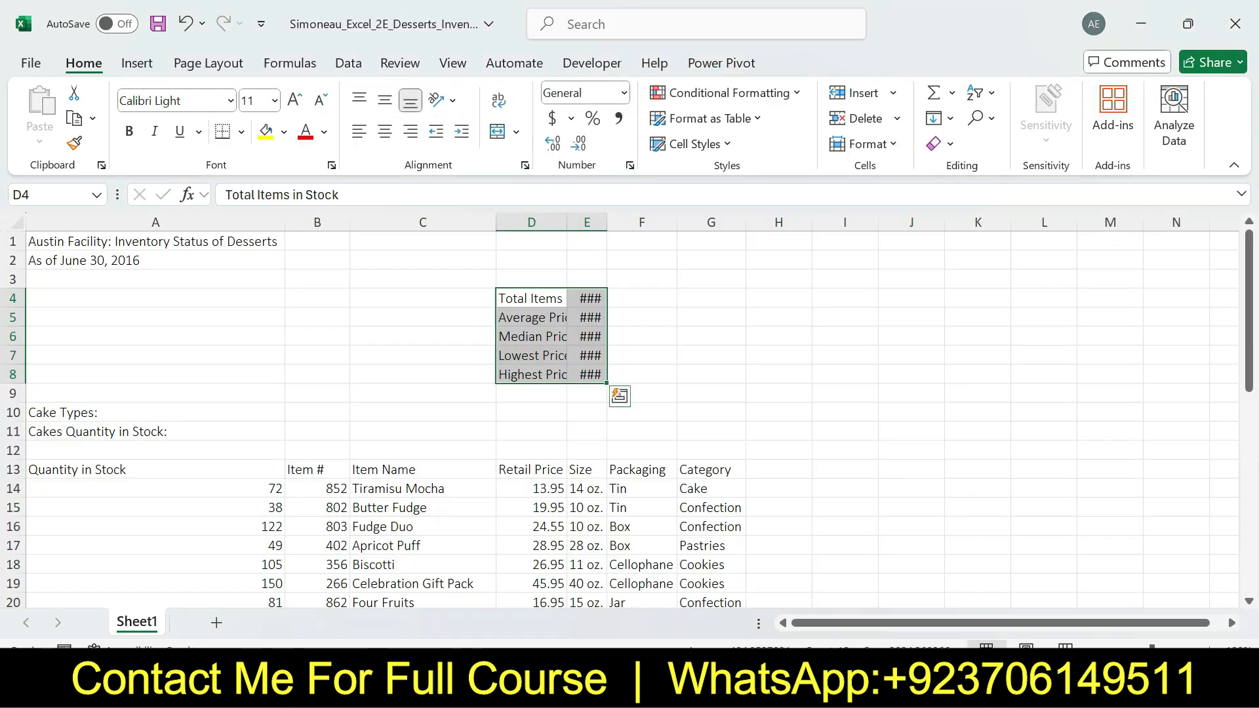
left_click(695, 144)
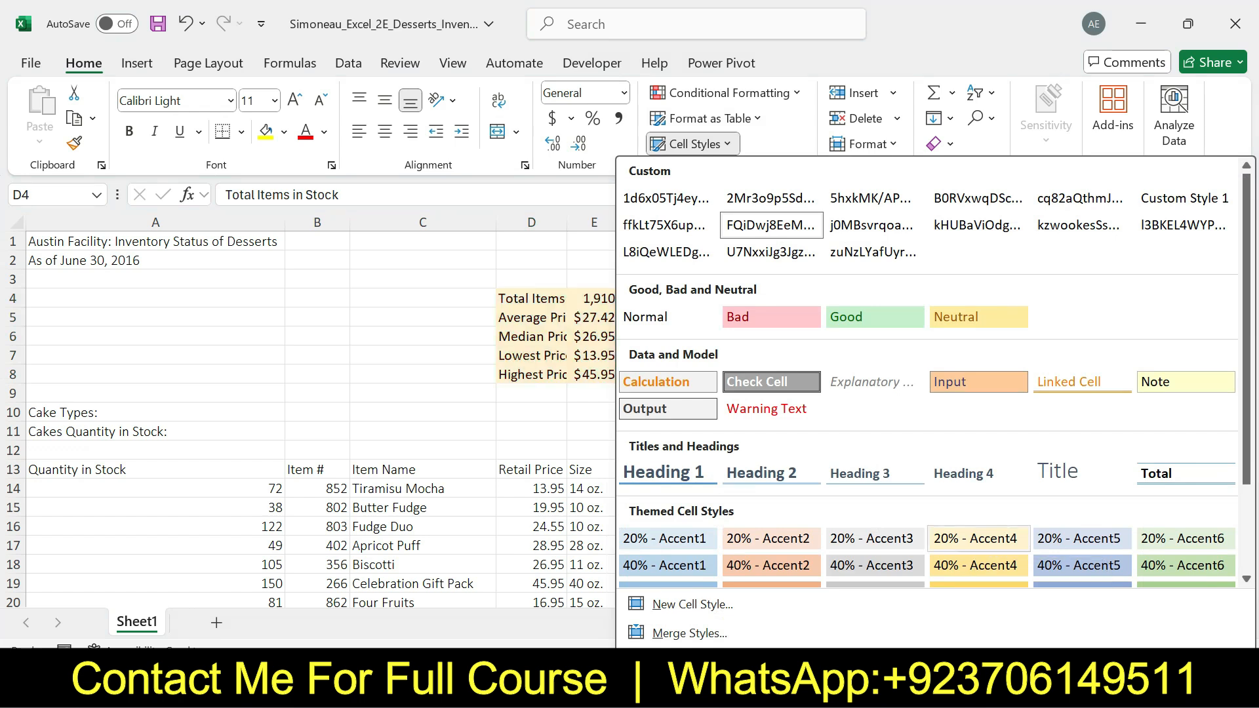
left_click(977, 539)
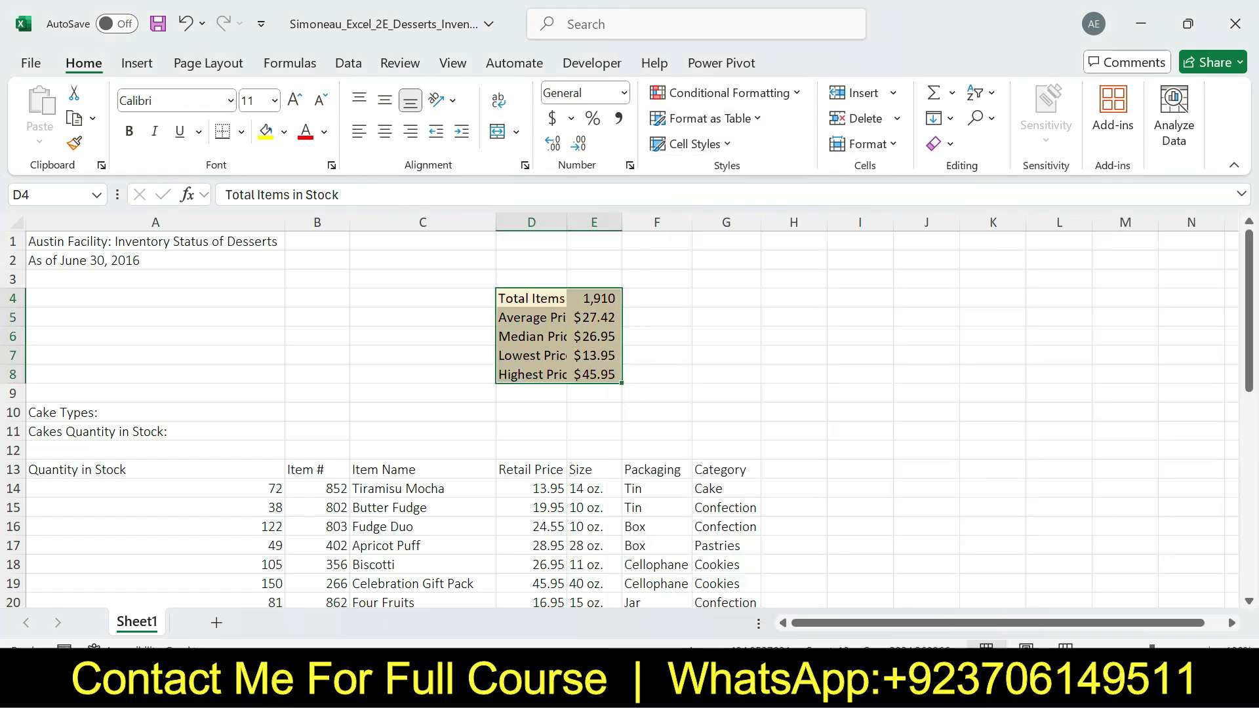
Review the AutoFit part of step 6 in Word, and in Excel AutoFit the widths of columns D:E
key("alt+Tab")
left_click_drag(323, 281, 571, 281)
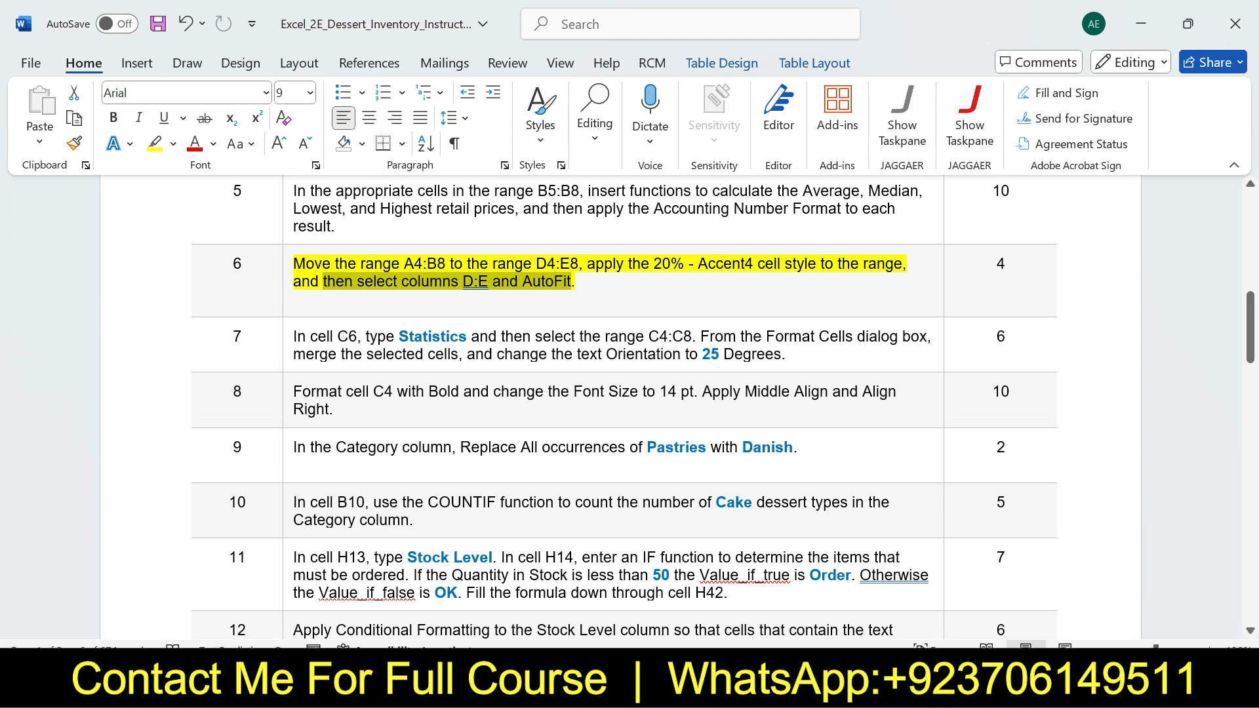
key("alt+Tab")
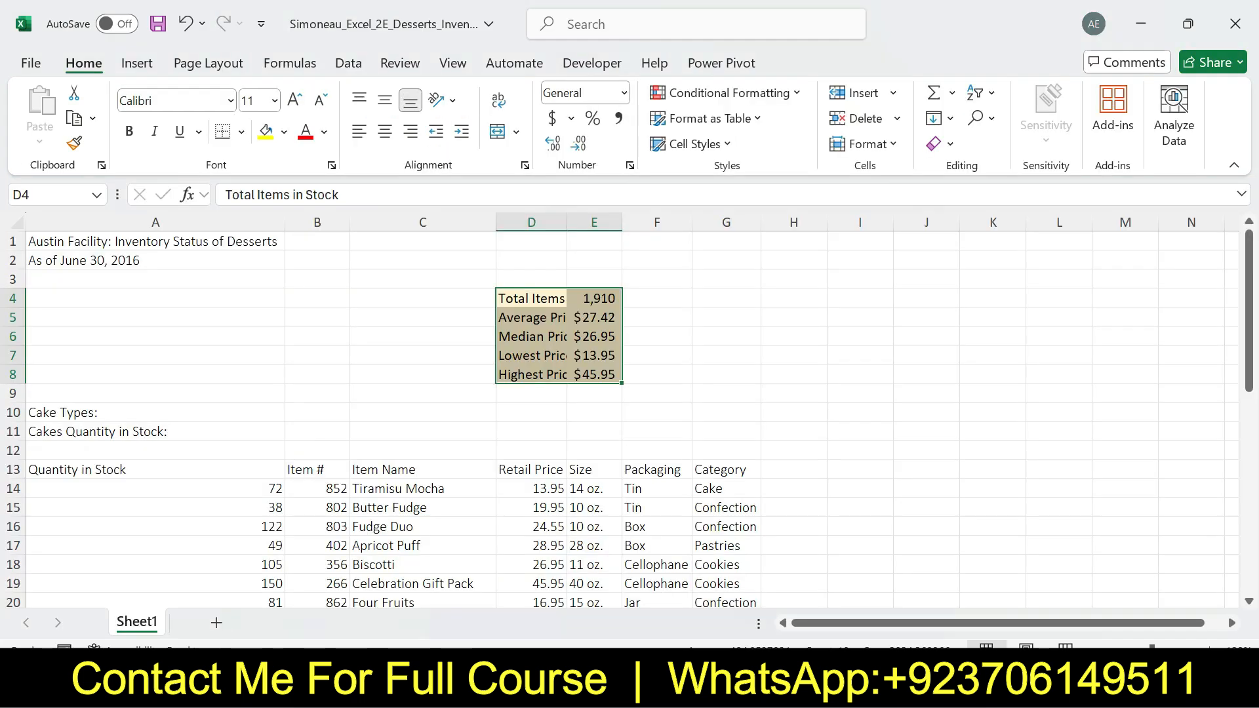
left_click_drag(531, 222, 616, 222)
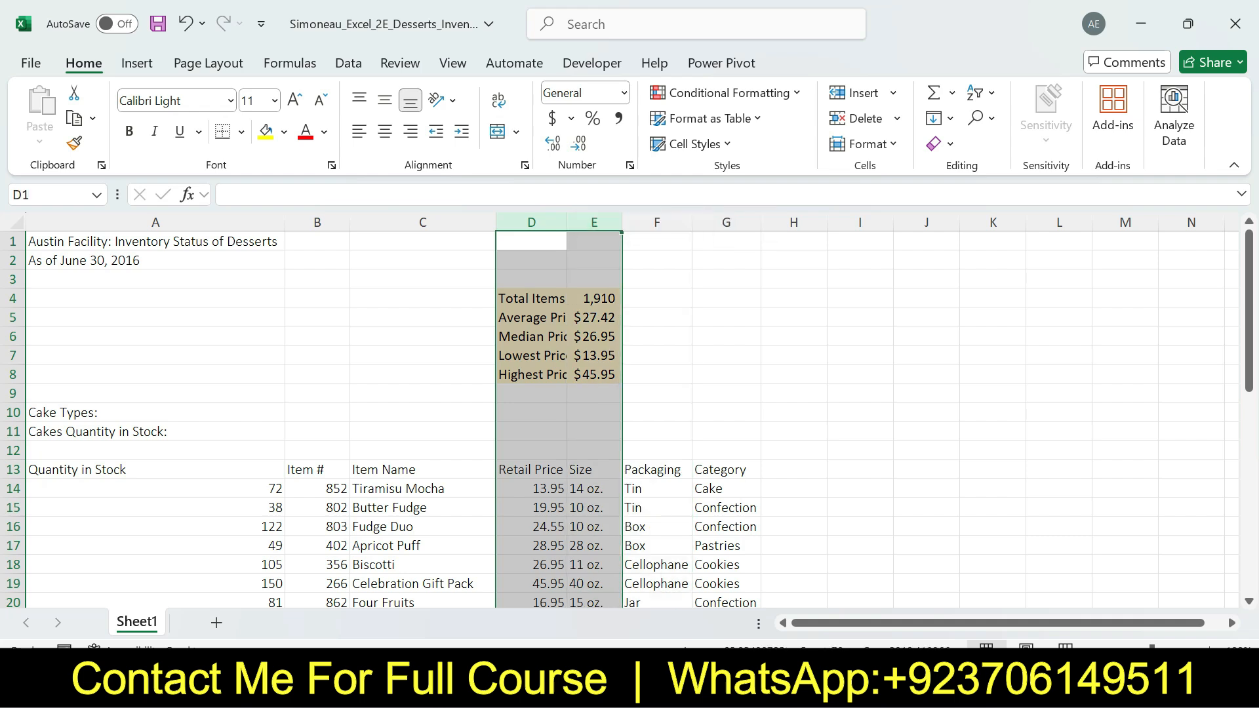
double_click(622, 222)
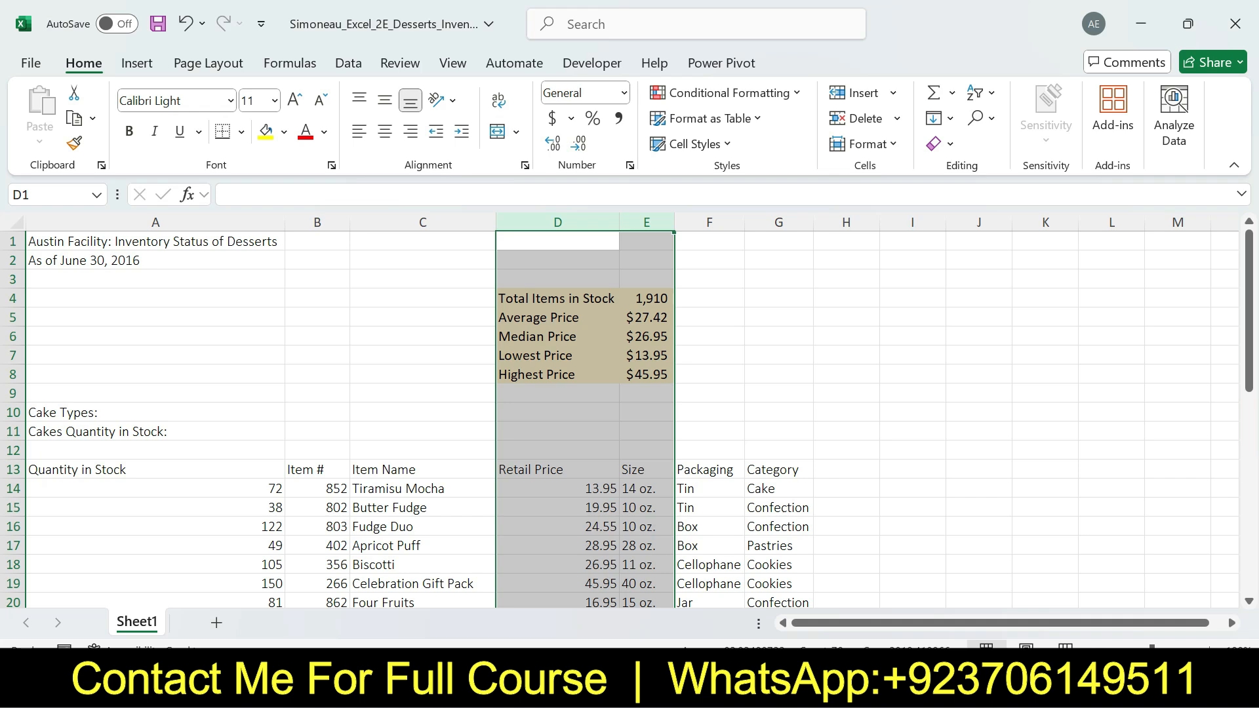
Switch to the Word instructions, undo the step 6 highlight, and highlight step 7 in yellow
key("alt+Tab")
key("ctrl+z")
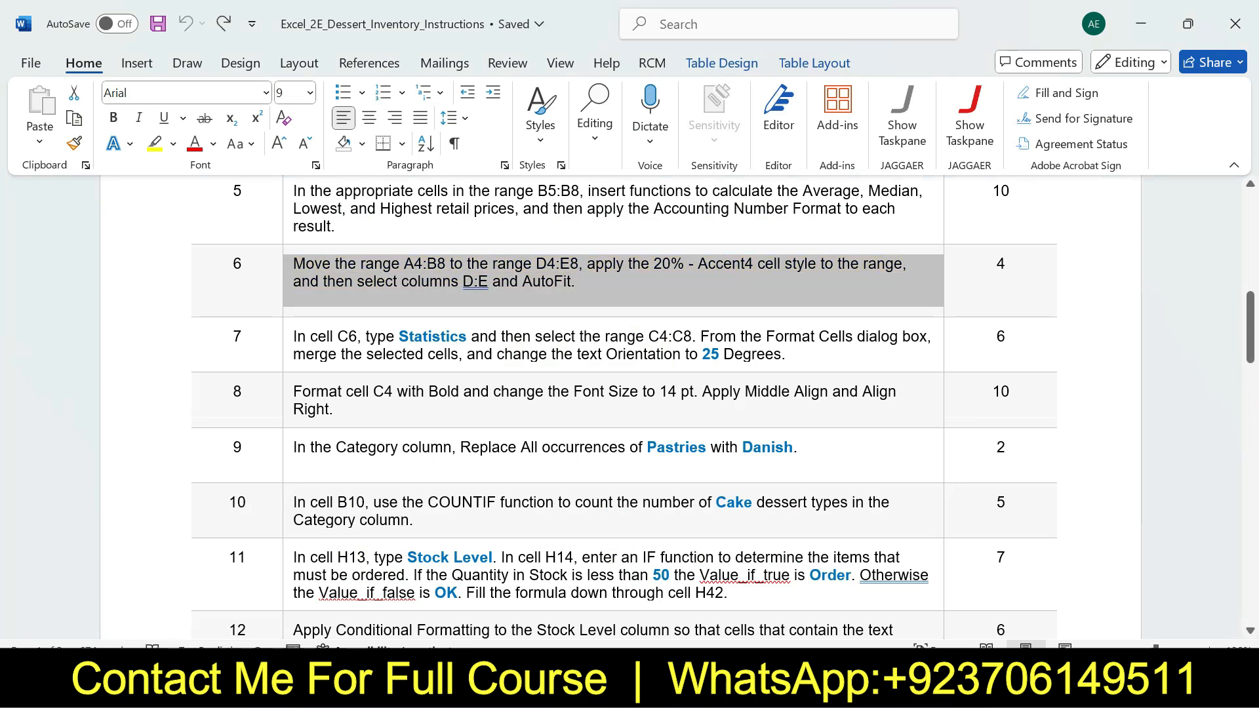
scroll(655, 407, "down", 2)
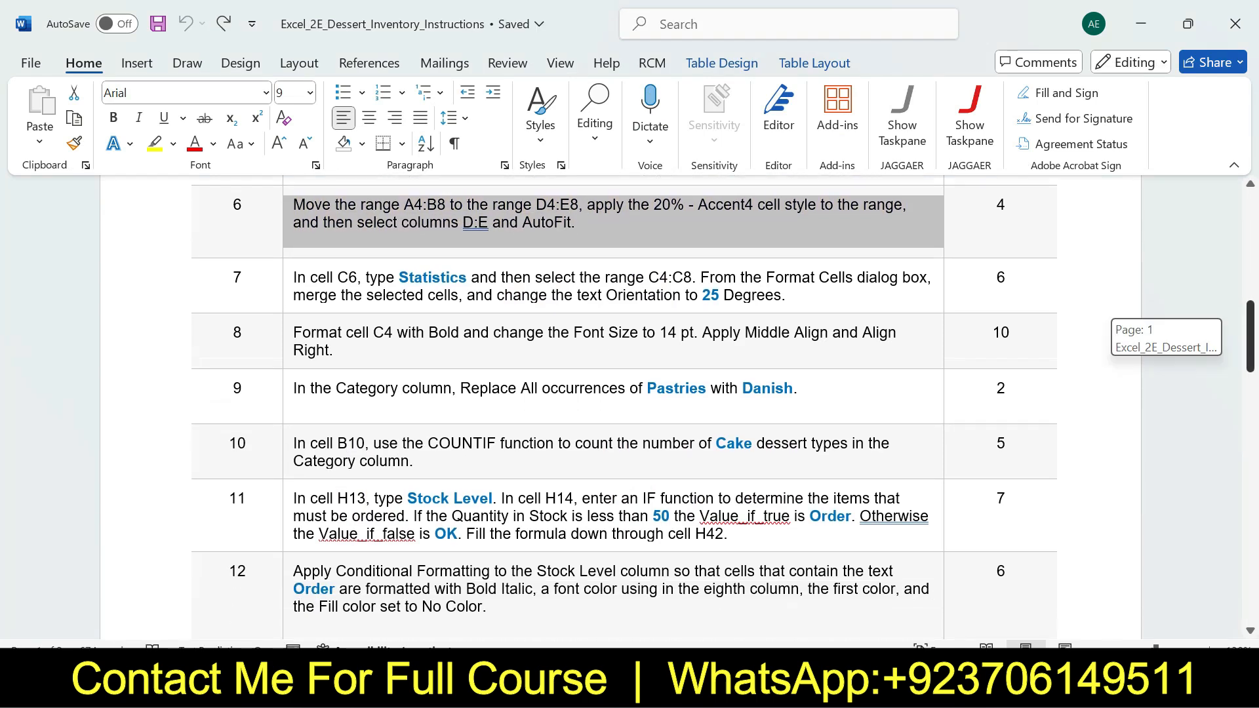
left_click(288, 250)
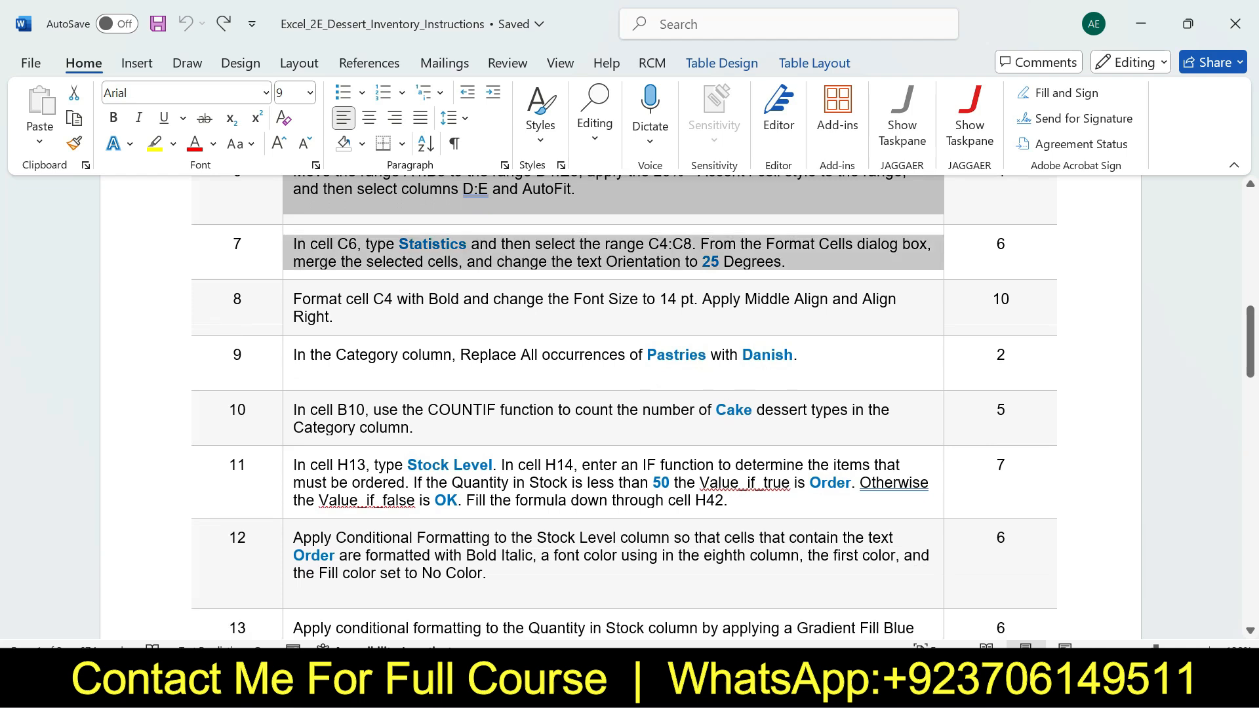
left_click(369, 227)
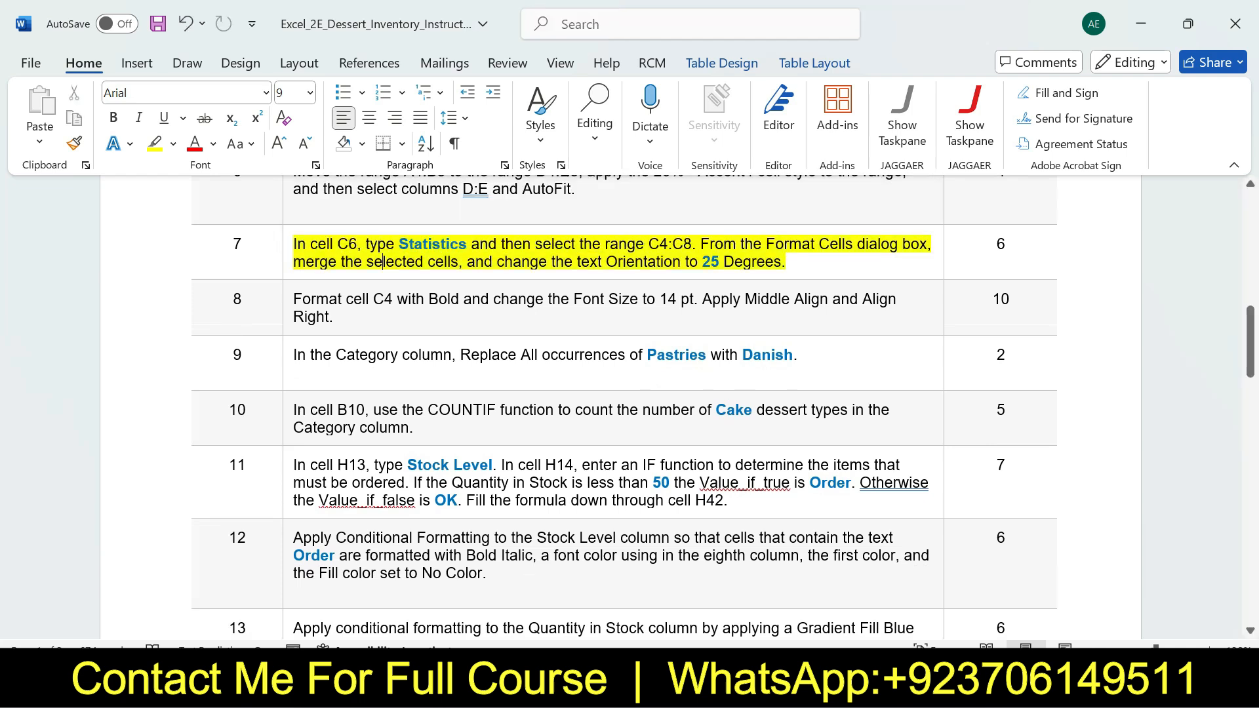
mouse_move(1250, 341)
left_mouse_down()
mouse_move(1250, 469)
mouse_move(1250, 338)
mouse_move(1250, 348)
left_mouse_up()
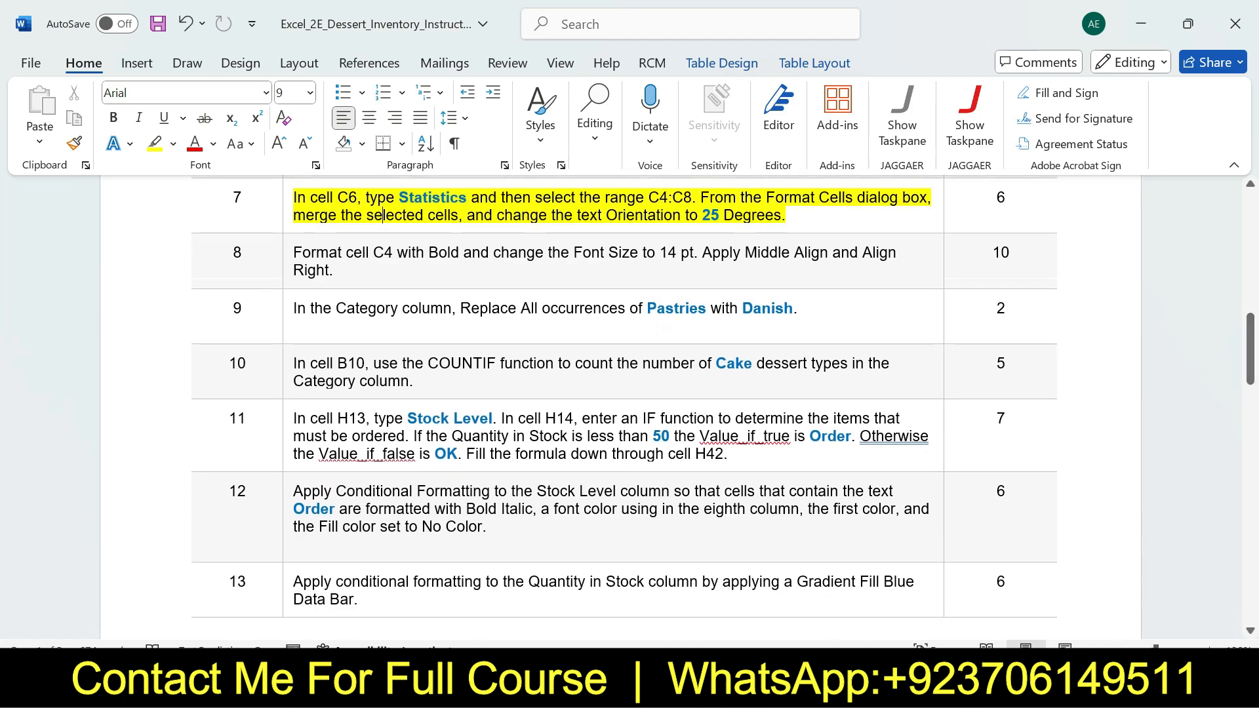
Review the cell entry part of step 7 in Word, and in Excel enter Statistics in cell C6
left_click_drag(294, 197, 358, 197)
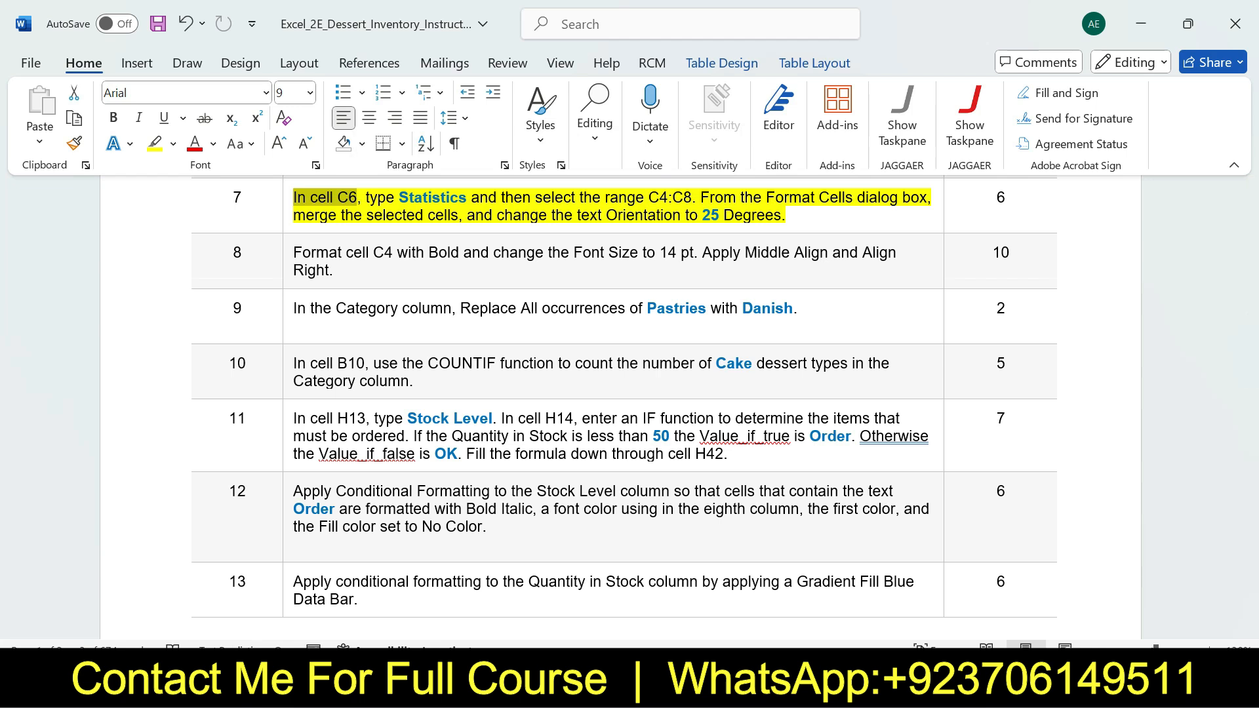
key("alt+Tab")
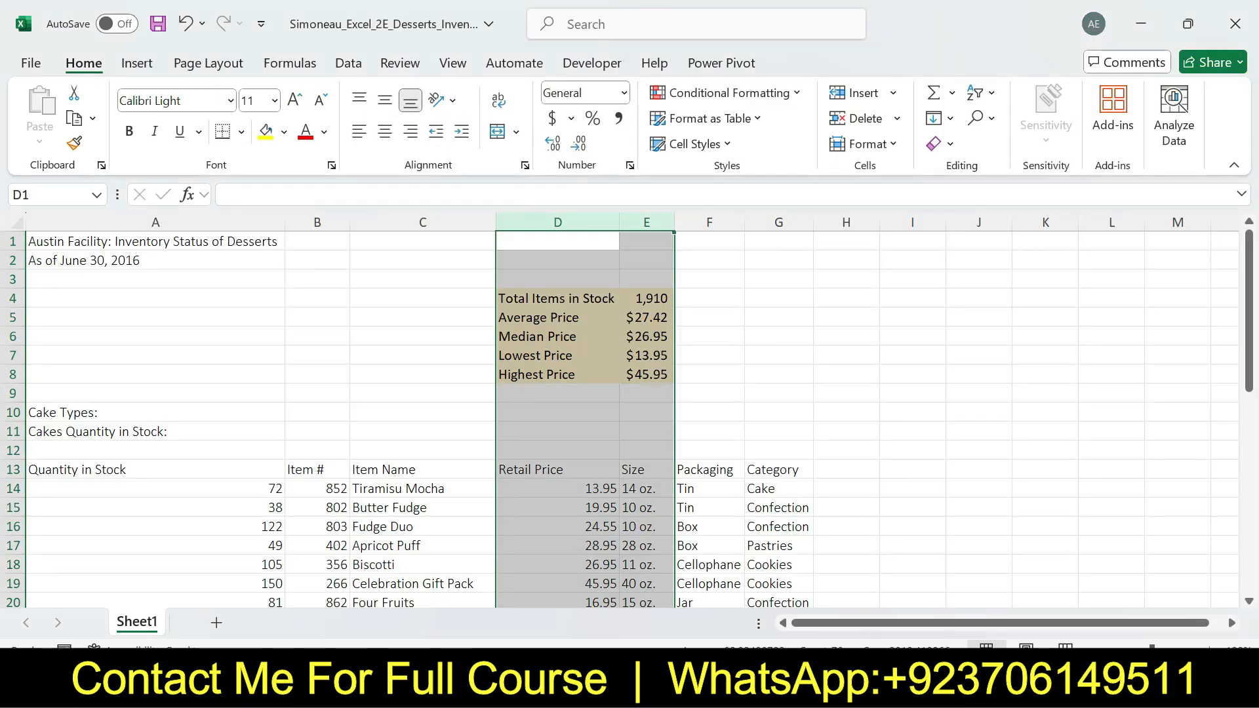
left_click(423, 336)
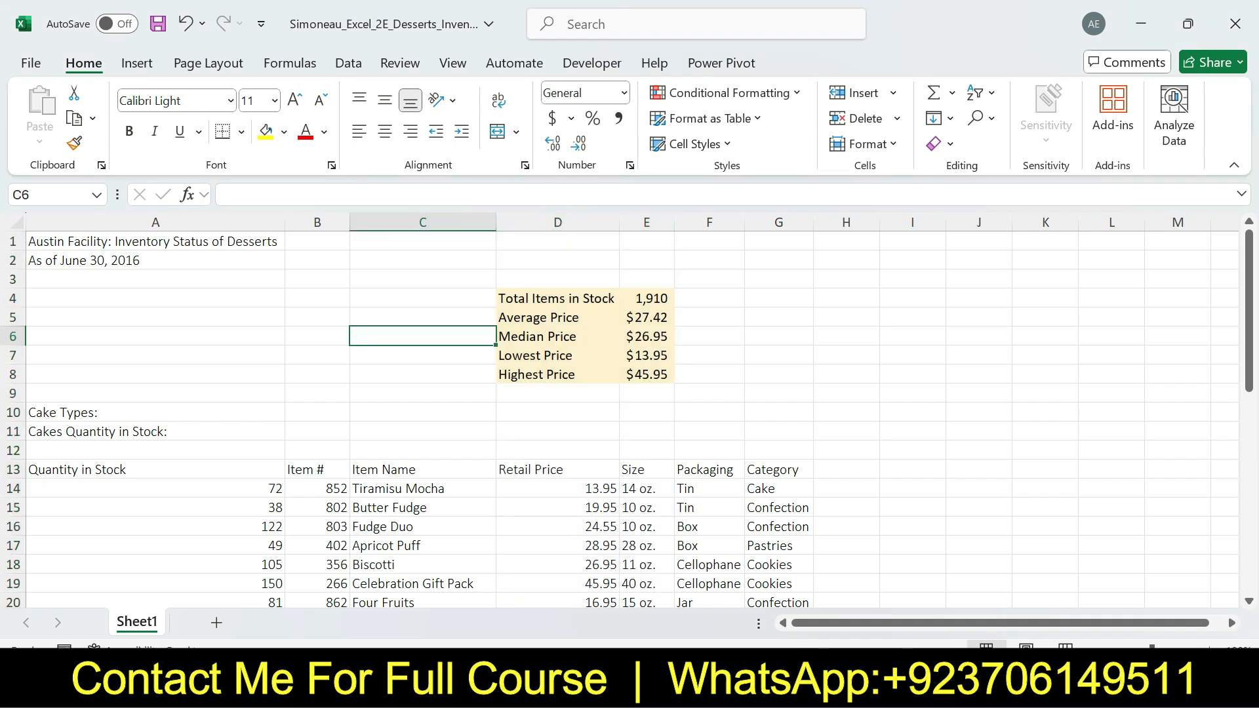
key("alt+Tab")
left_click_drag(398, 198, 468, 197)
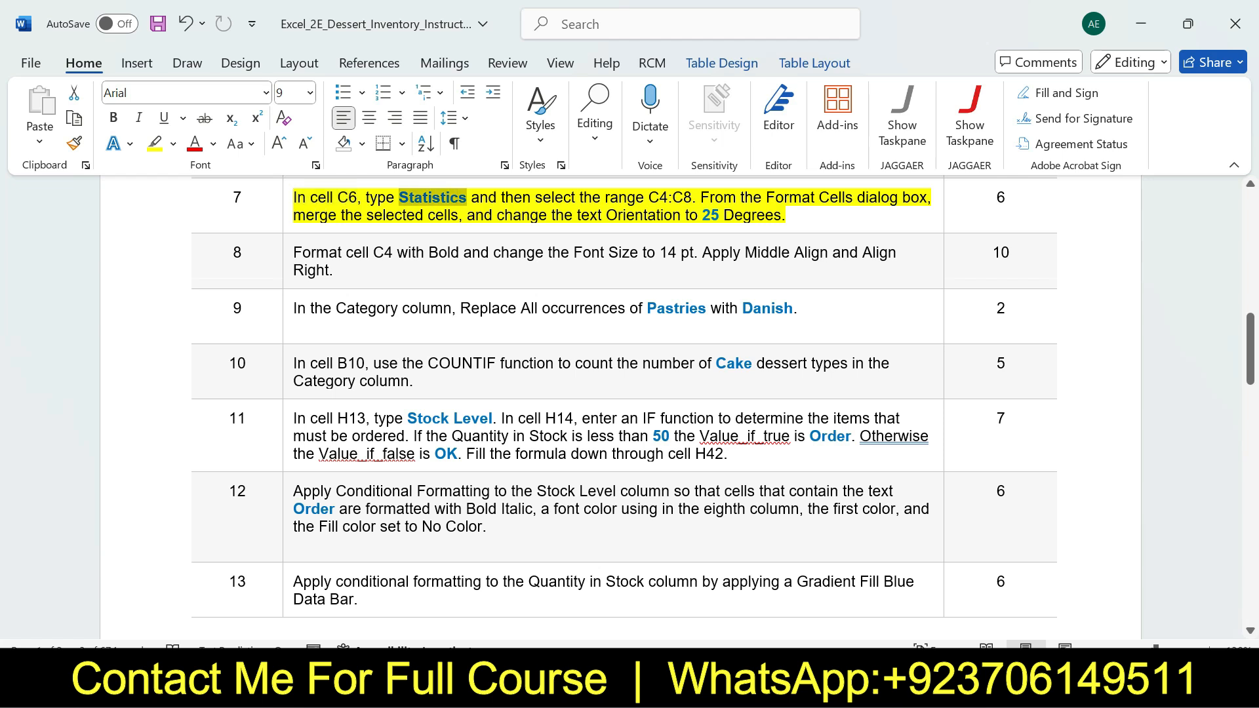
key("ctrl+c")
left_click_drag(369, 197, 463, 198)
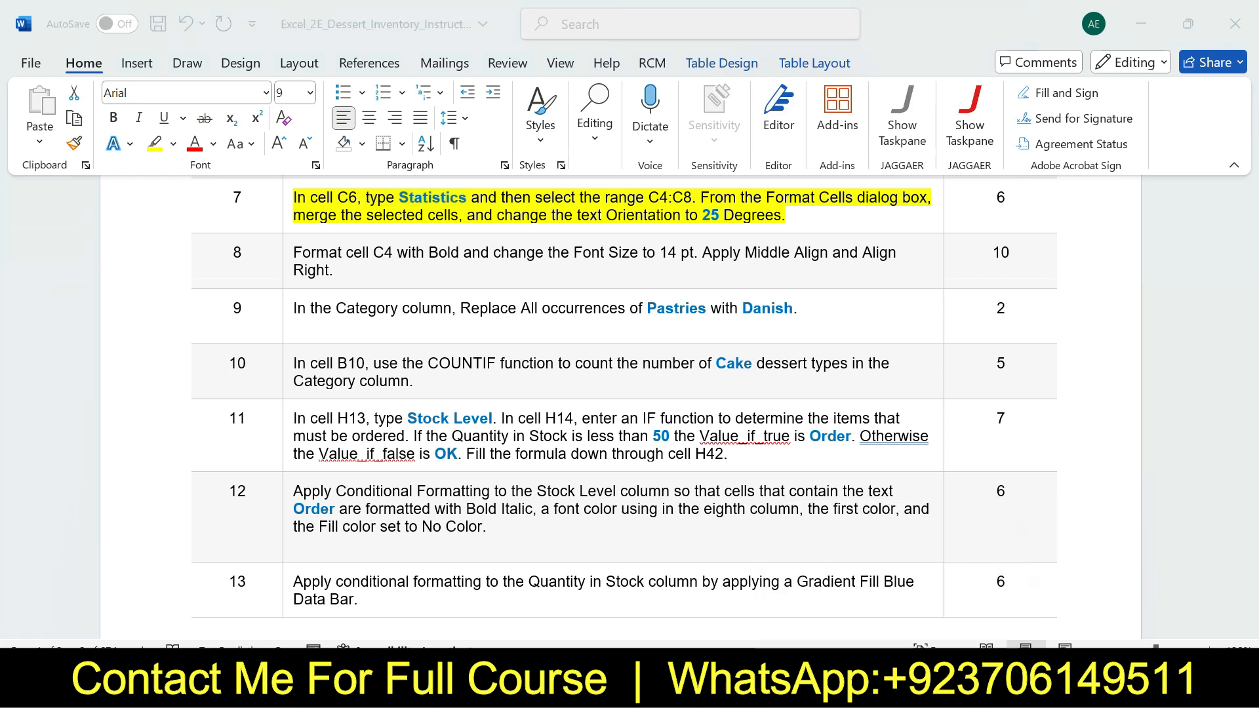
key("alt+Tab")
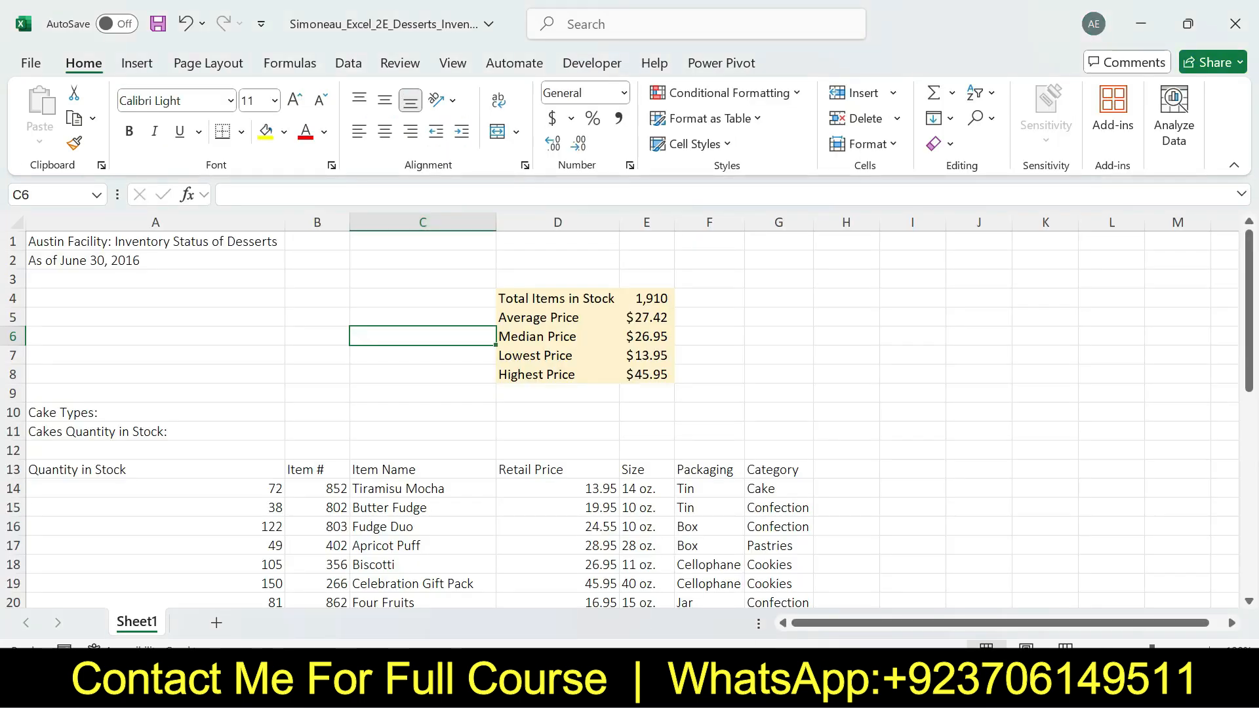
type("Stat")
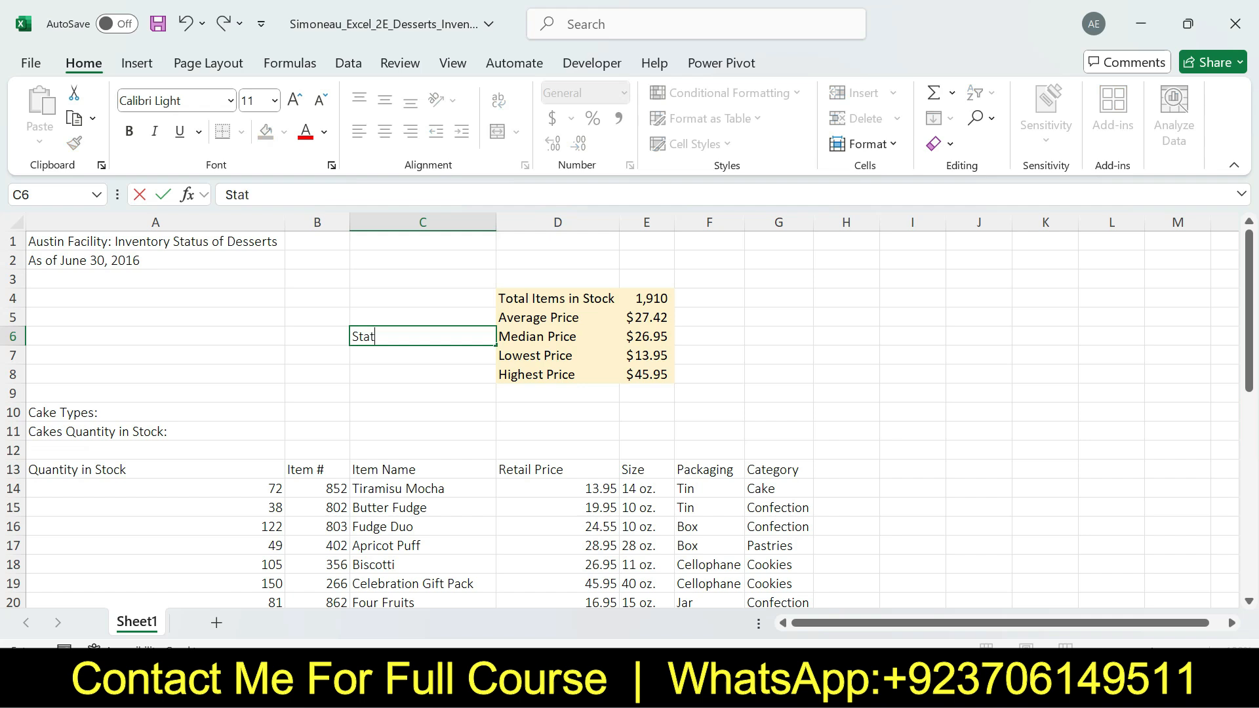
type("istics")
key("ctrl+Return")
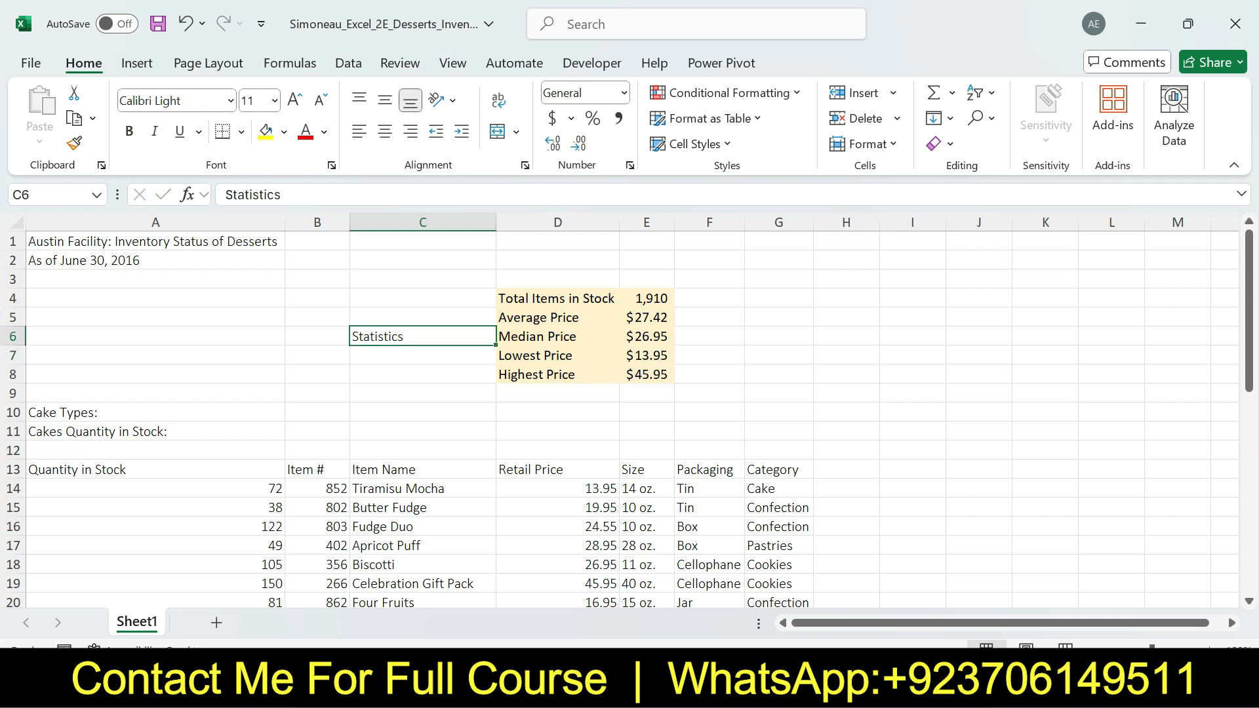
Copy the range-selection text of step 7 in Word, and in Excel select the range C4:C8
key("alt+Tab")
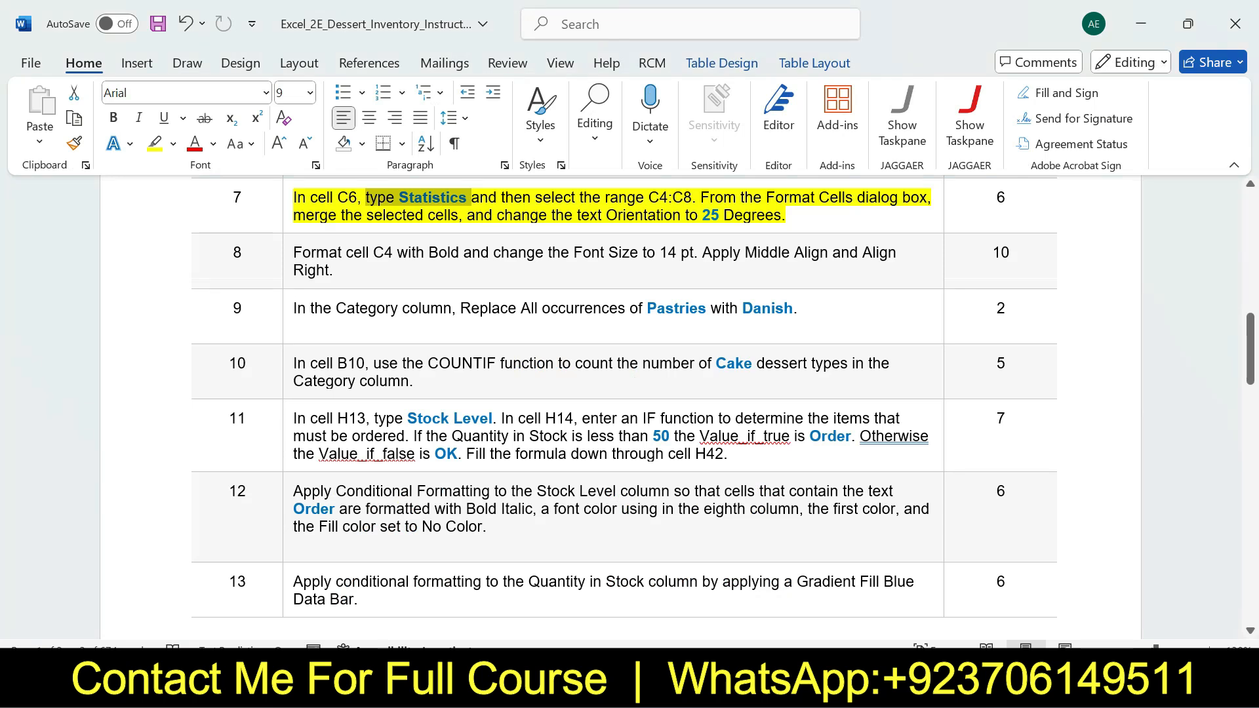
left_click_drag(501, 197, 692, 197)
key("ctrl+c")
left_click_drag(502, 197, 691, 197)
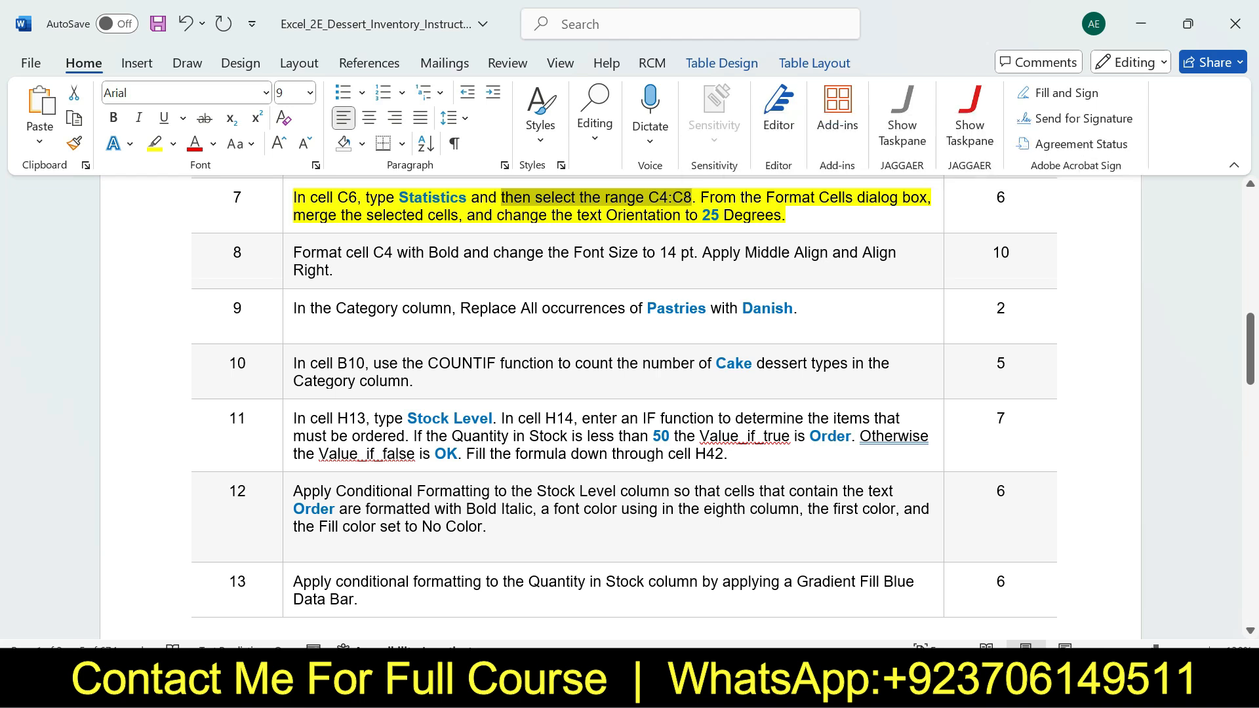
key("alt+Tab")
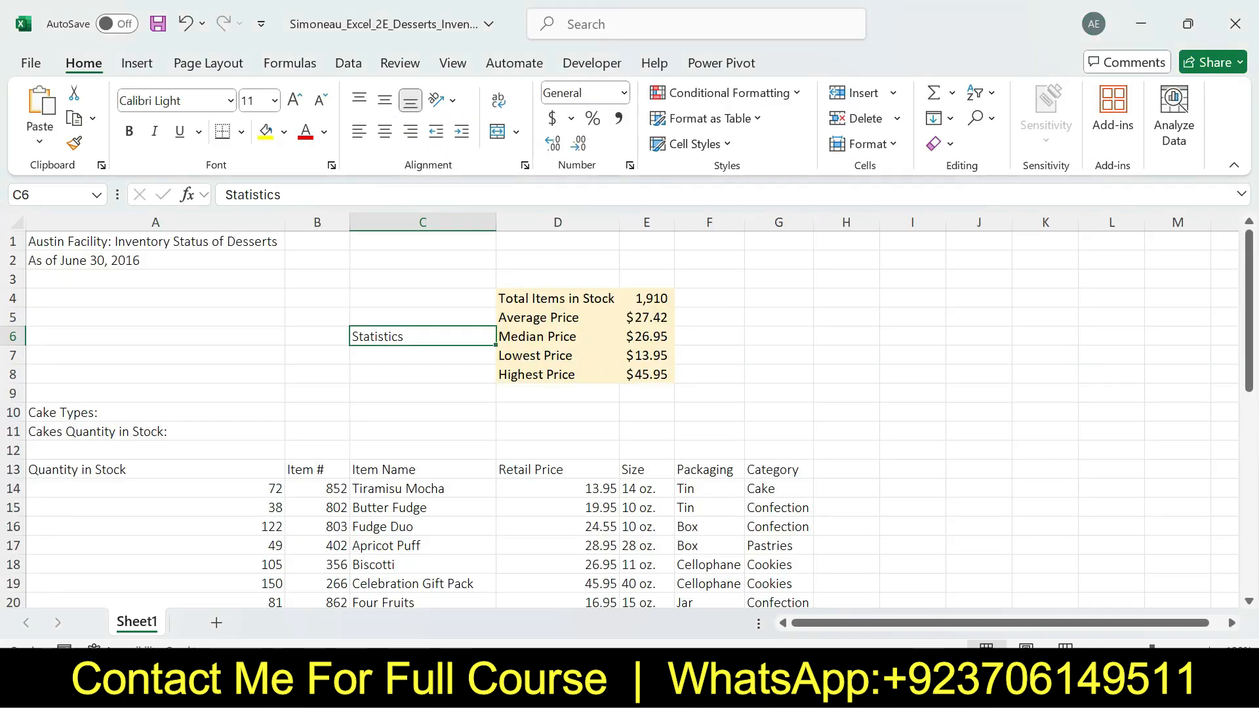
left_click(50, 195)
key("ctrl+v")
key("Return")
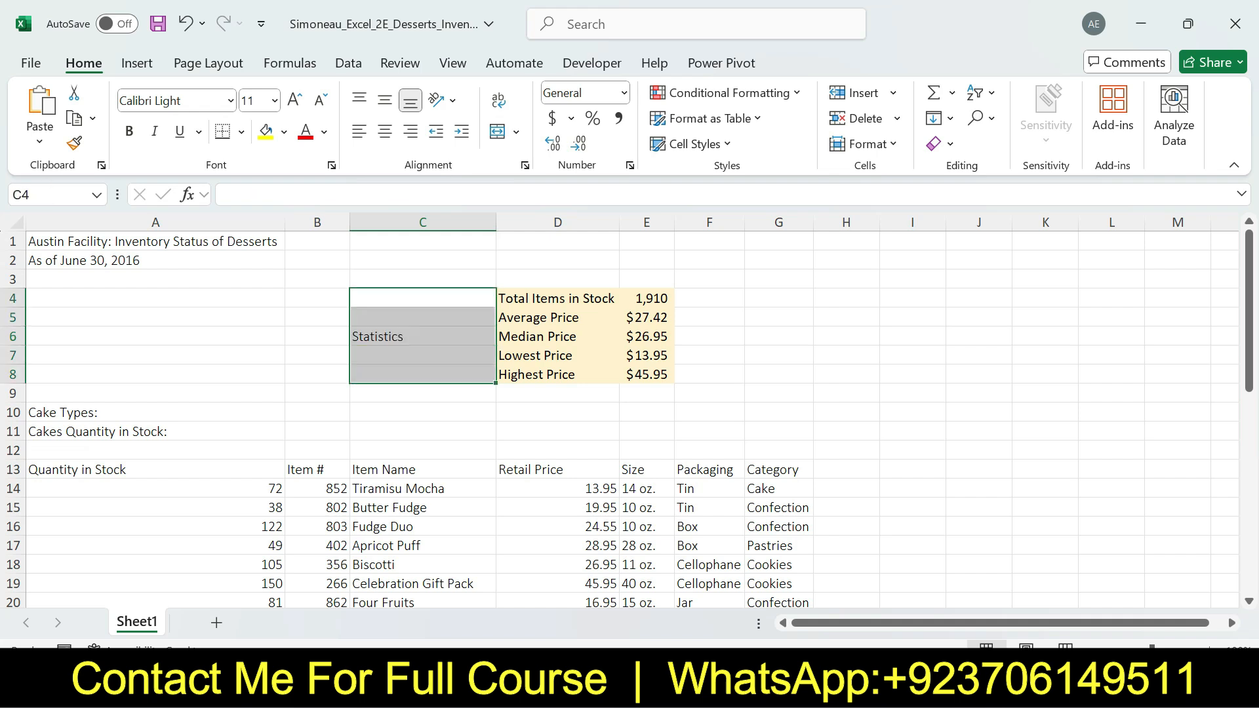
Review the merge part of step 7 in Word, and in Excel merge the selected cells C4:C8 without centering
key("alt+Tab")
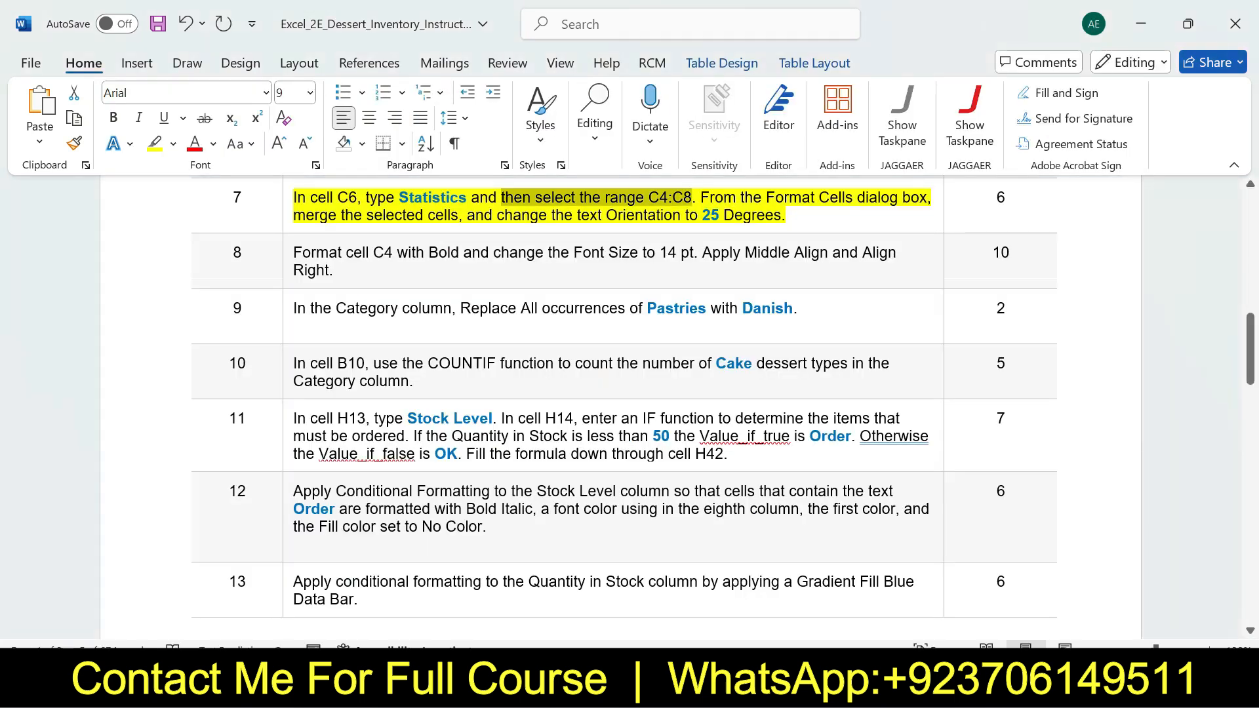
left_click_drag(709, 198, 458, 216)
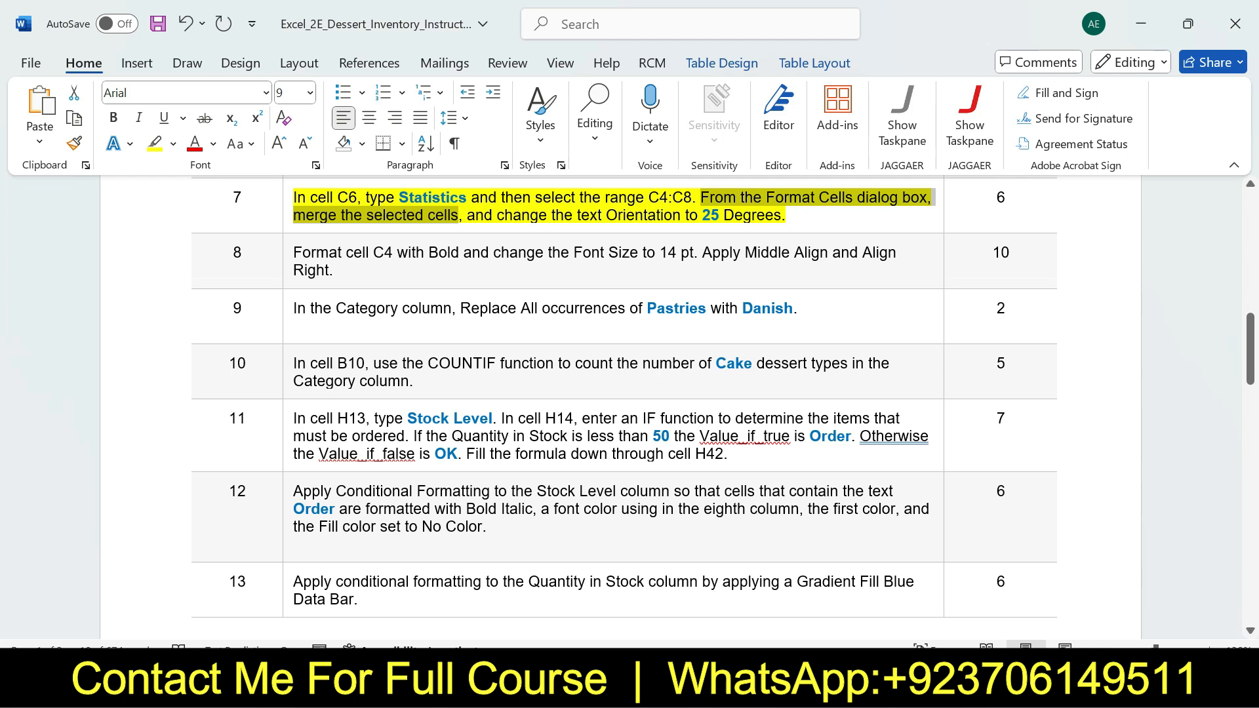
key("alt+Tab")
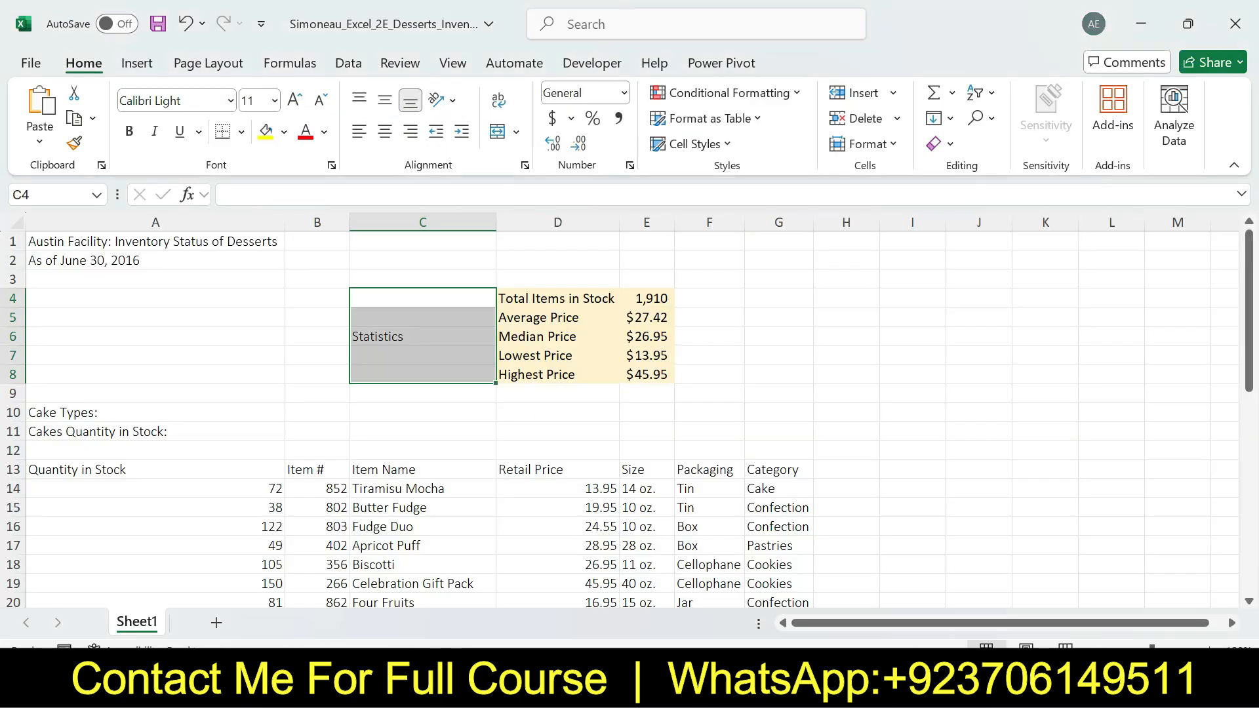
left_click(516, 132)
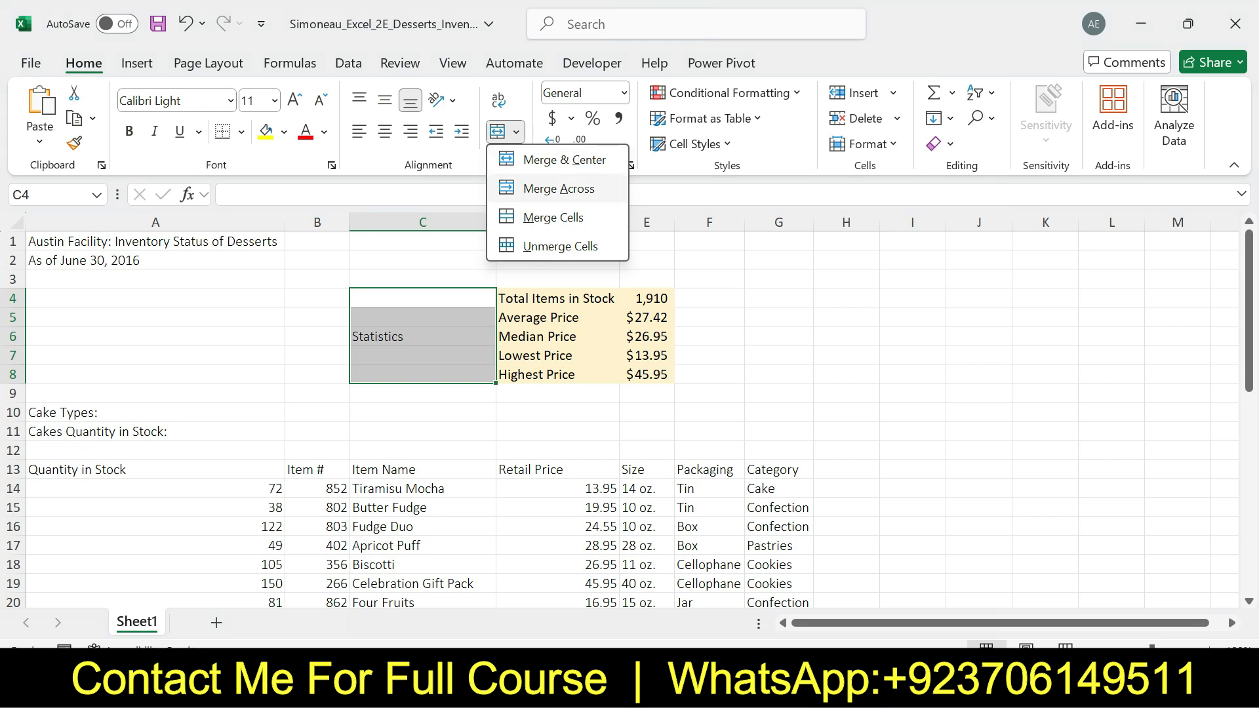
left_click(553, 217)
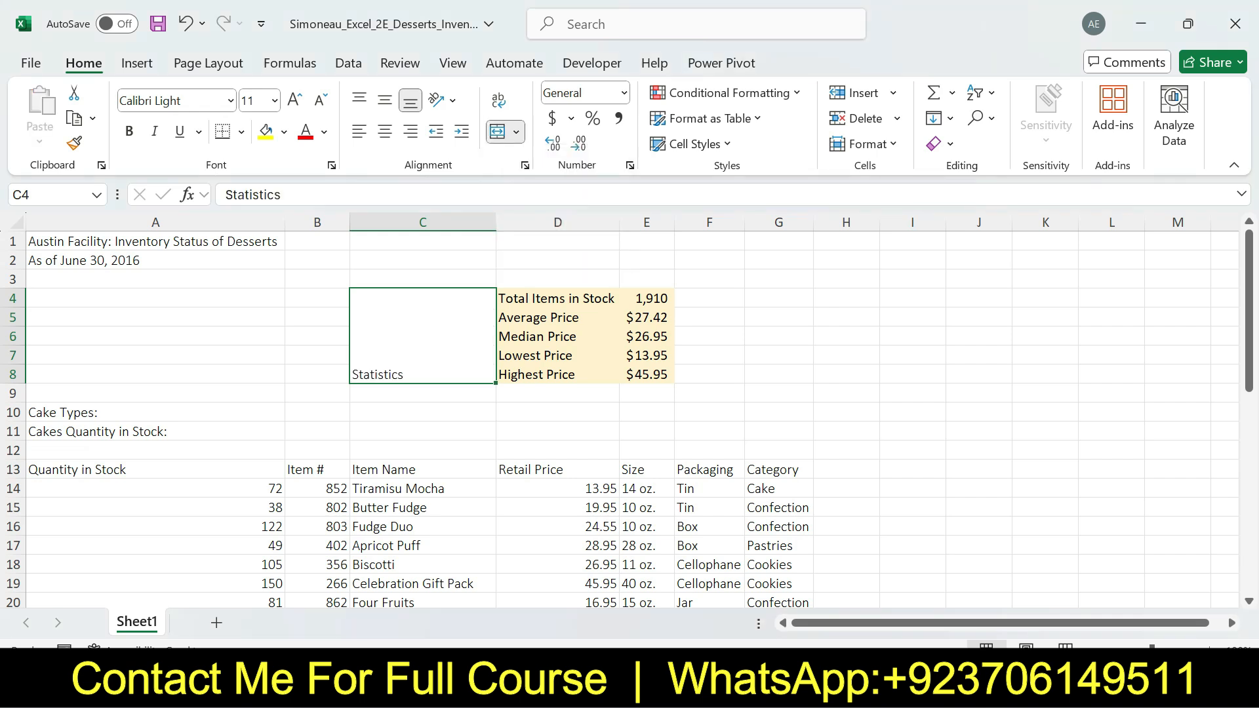
Review the orientation part of step 7 in Word, and in Excel set the merged Statistics cell's text orientation to 25 degrees
key("alt+Tab")
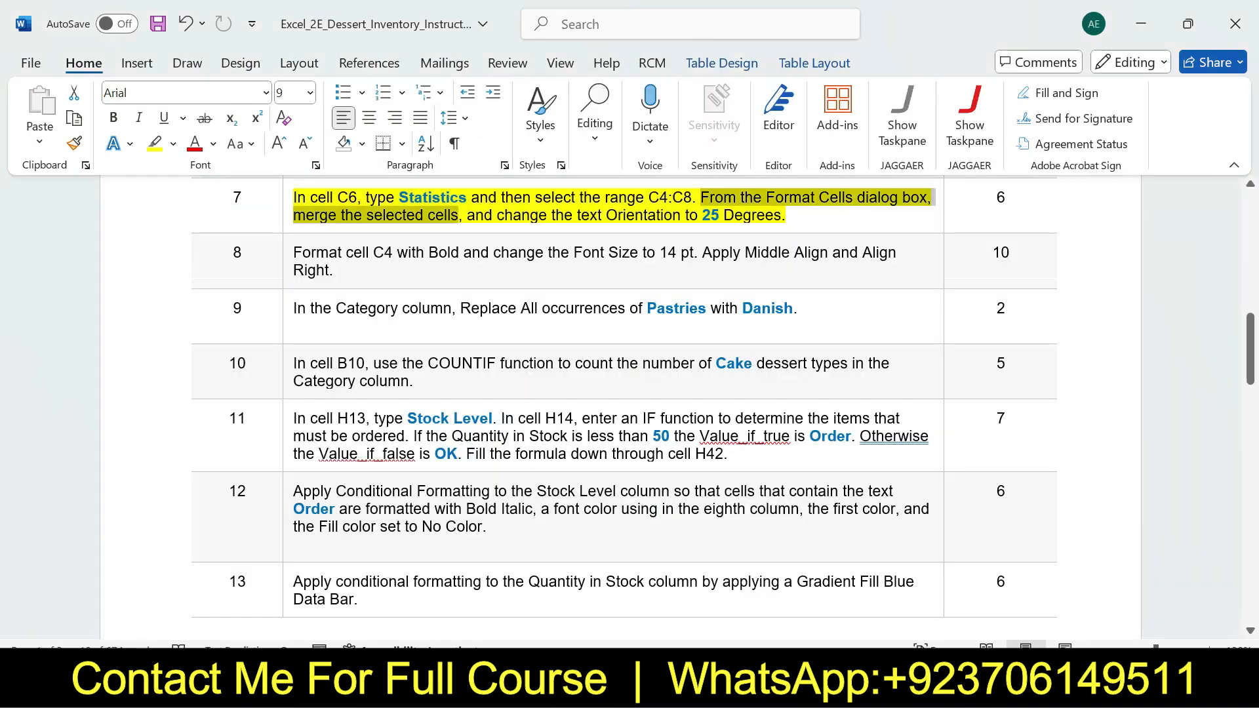
left_click_drag(497, 216, 781, 216)
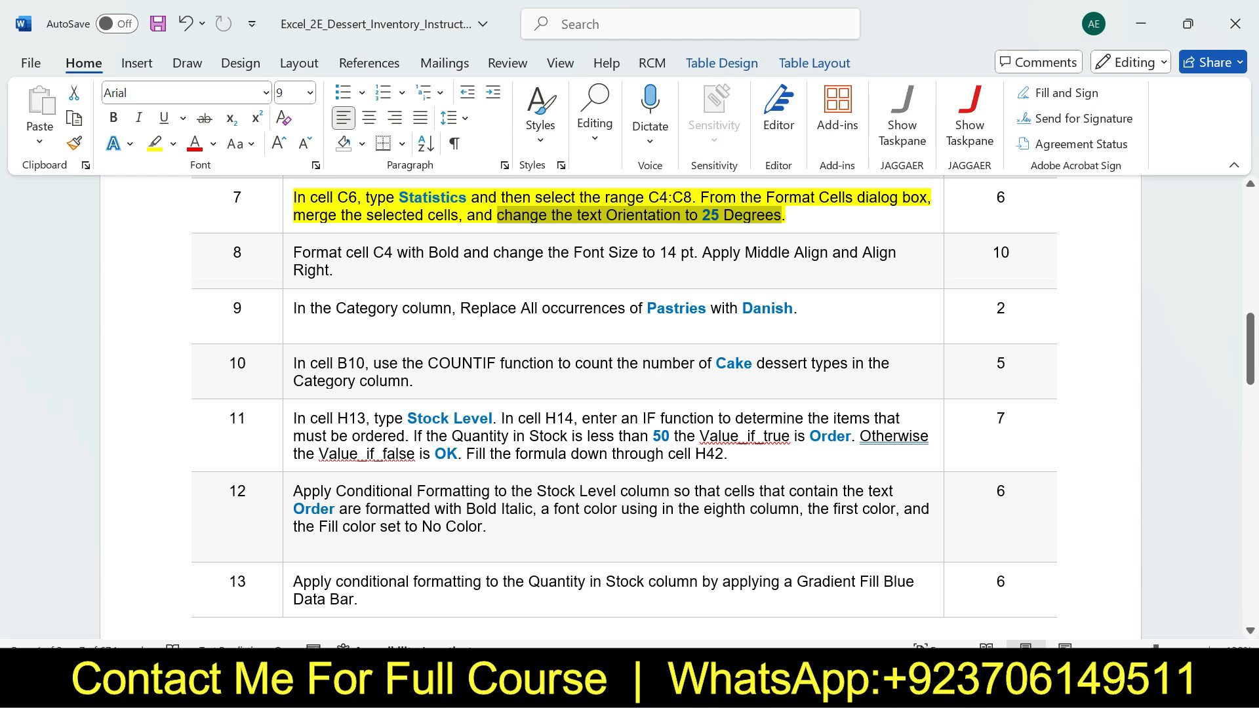
key("alt+Tab")
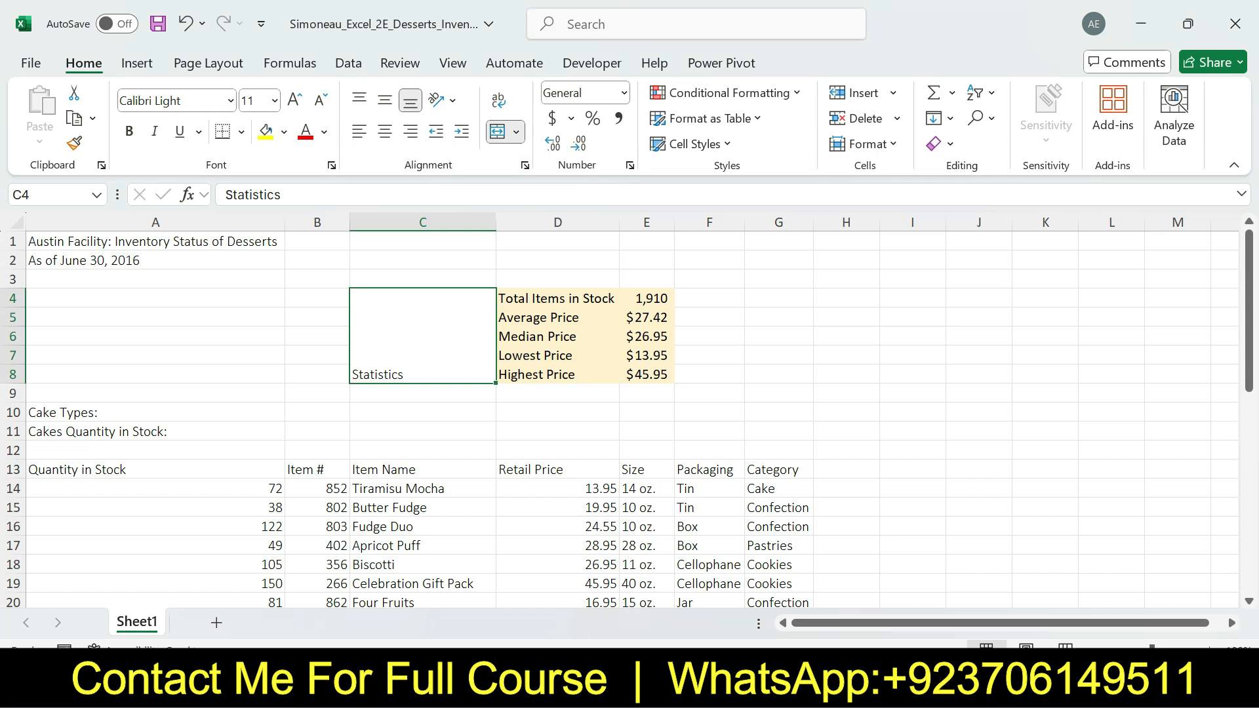
key("ctrl+1")
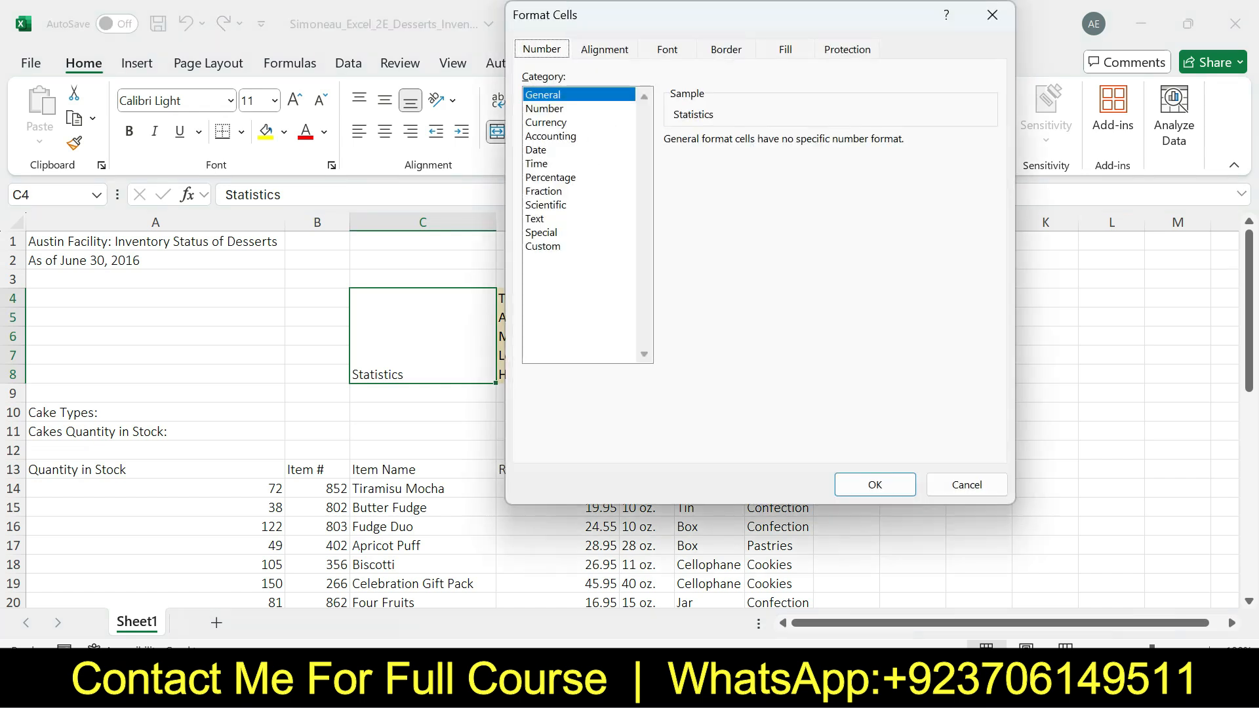
key("ctrl+Tab")
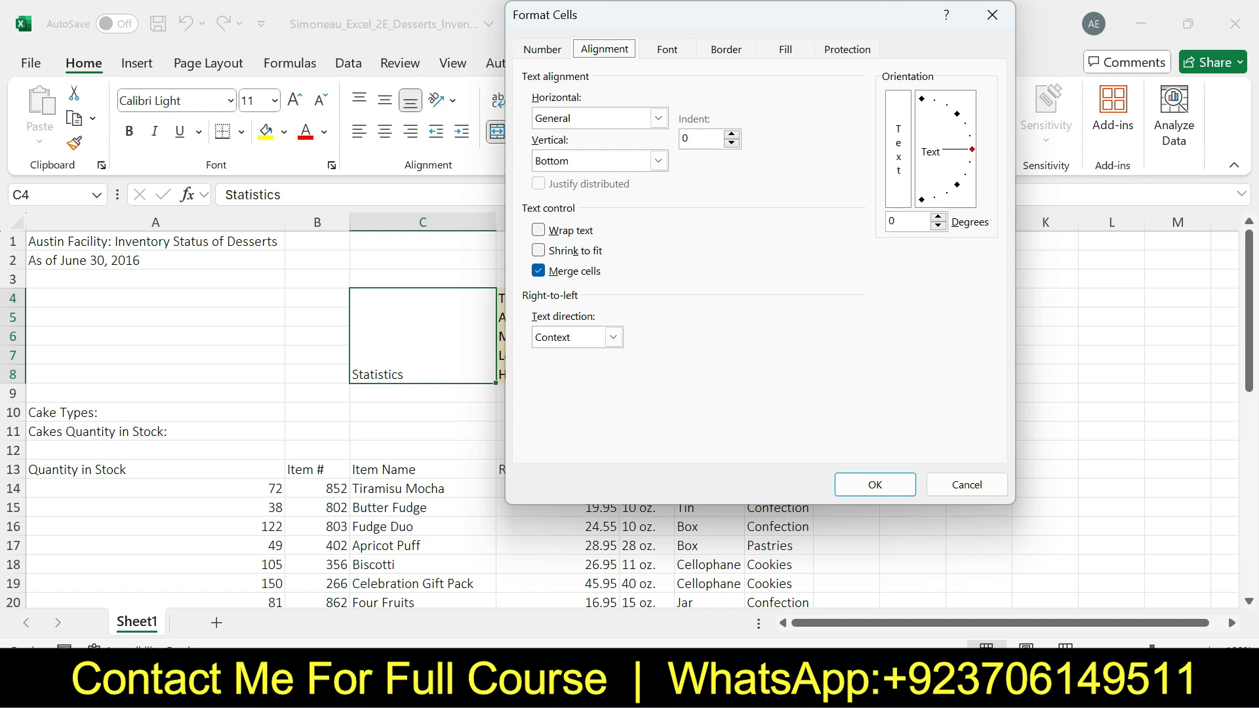
key("BackSpace")
type("25")
left_click_drag(903, 221, 888, 222)
left_click(875, 485)
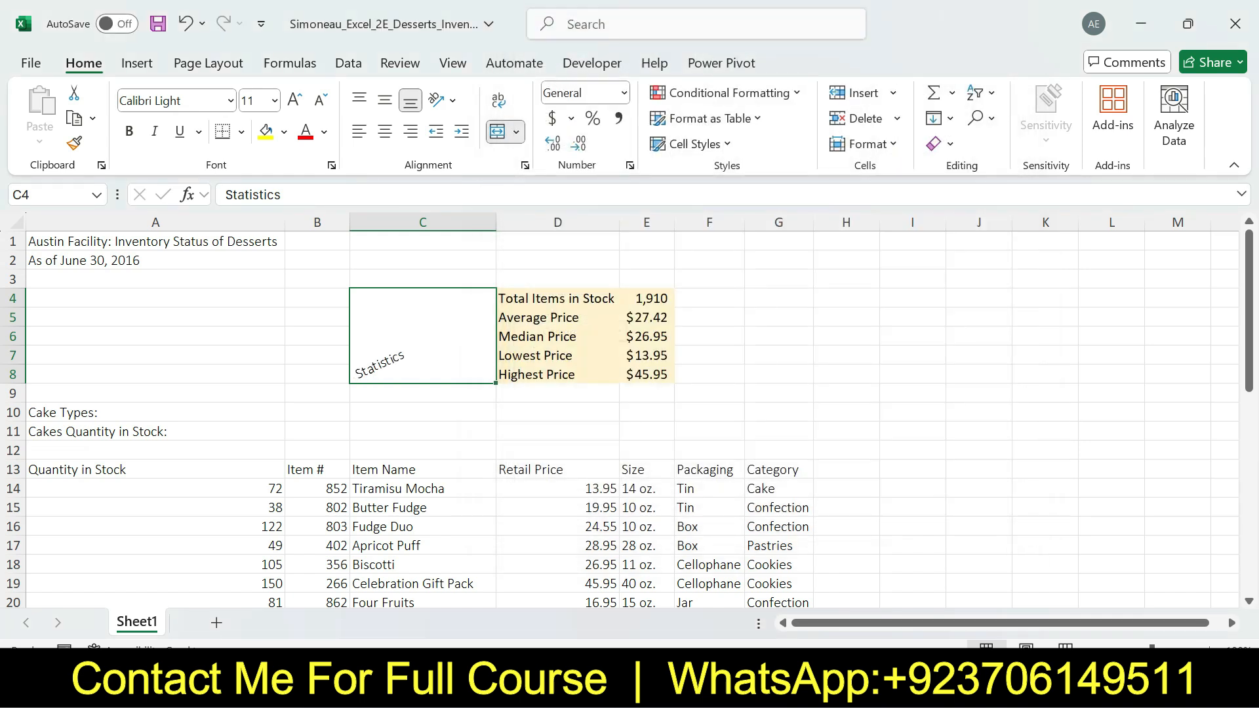
Switch to the Word instructions, undo the step 7 highlight, and highlight step 8 in yellow
key("alt+Tab")
key("ctrl+z")
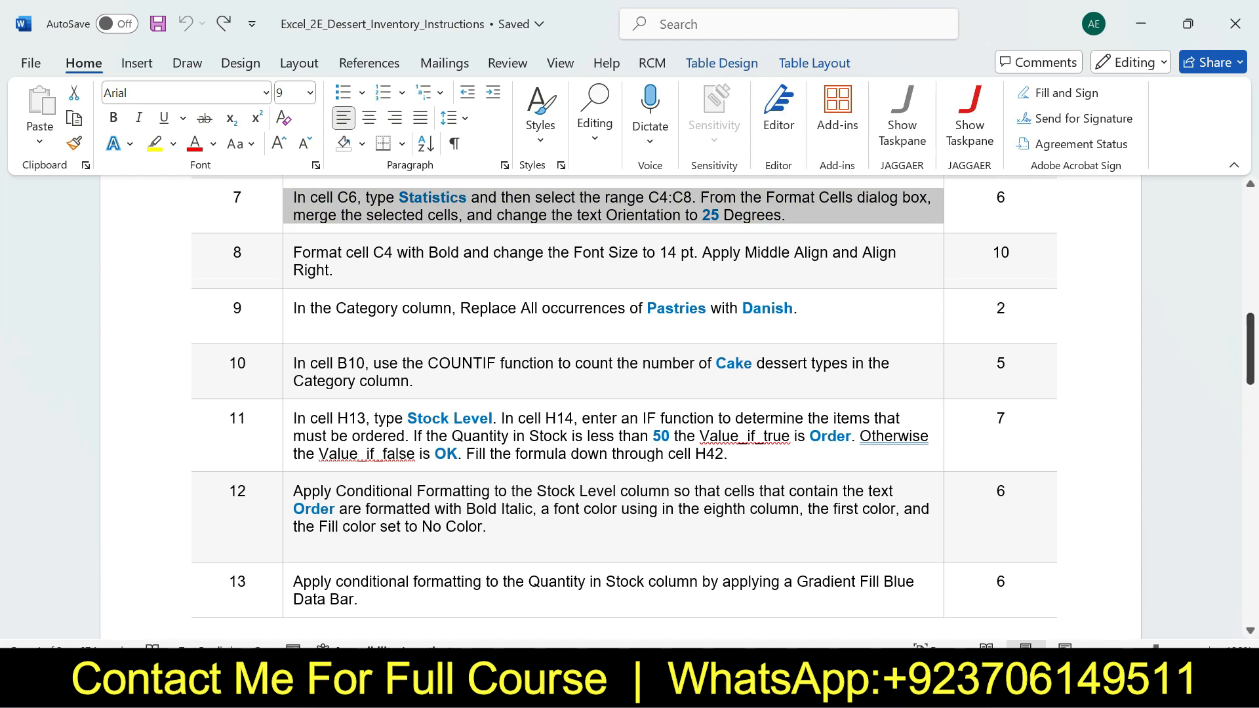
left_click(287, 267)
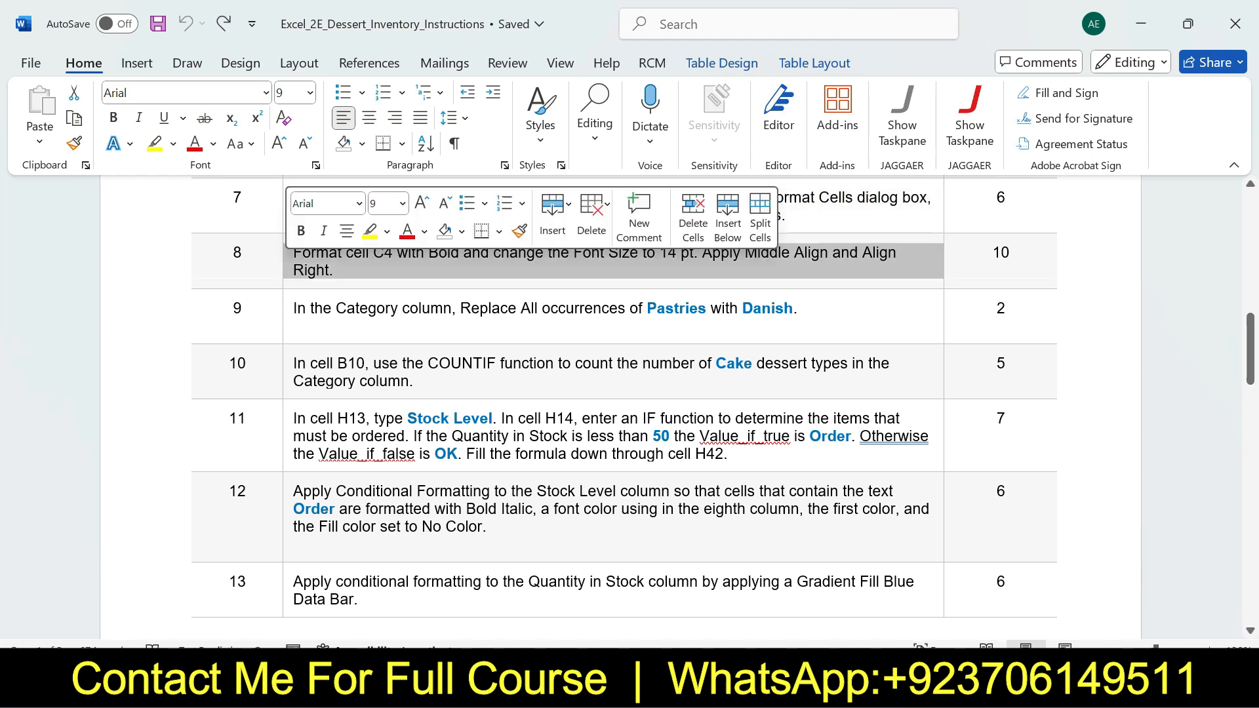
left_click(369, 231)
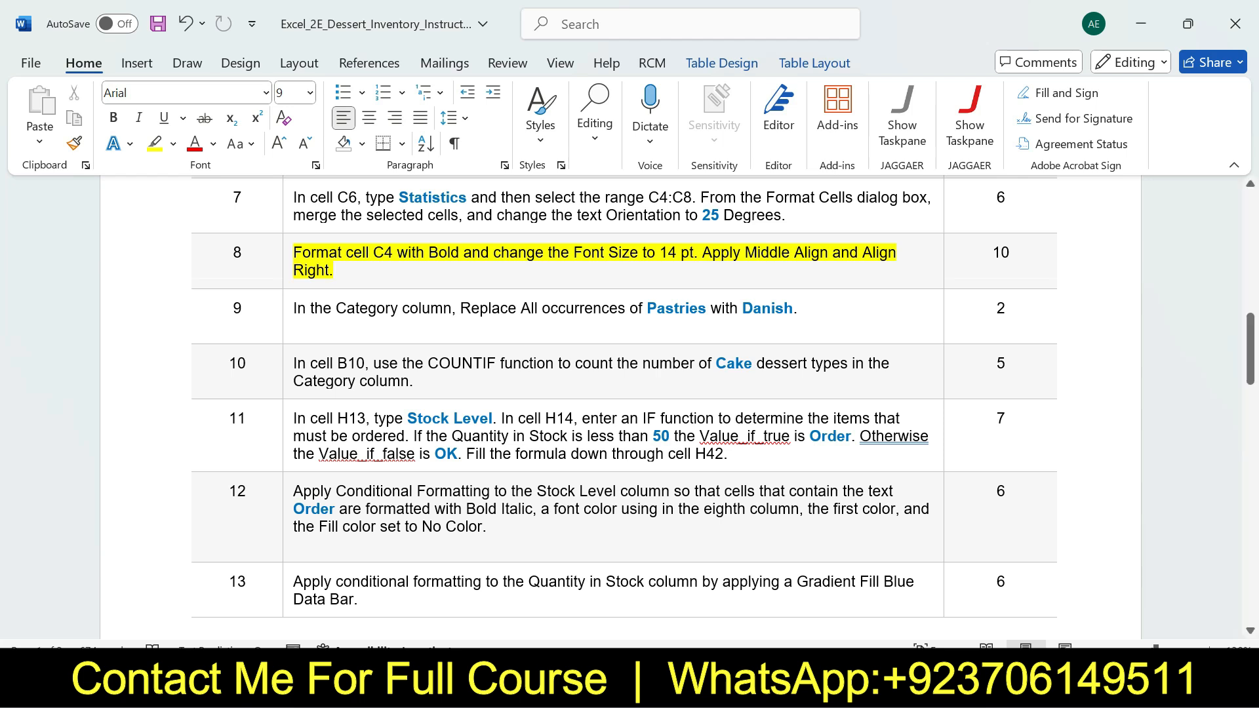
Review the bold part of step 8 in Word, and in Excel make the Statistics cell C4 bold
left_click_drag(293, 252, 464, 253)
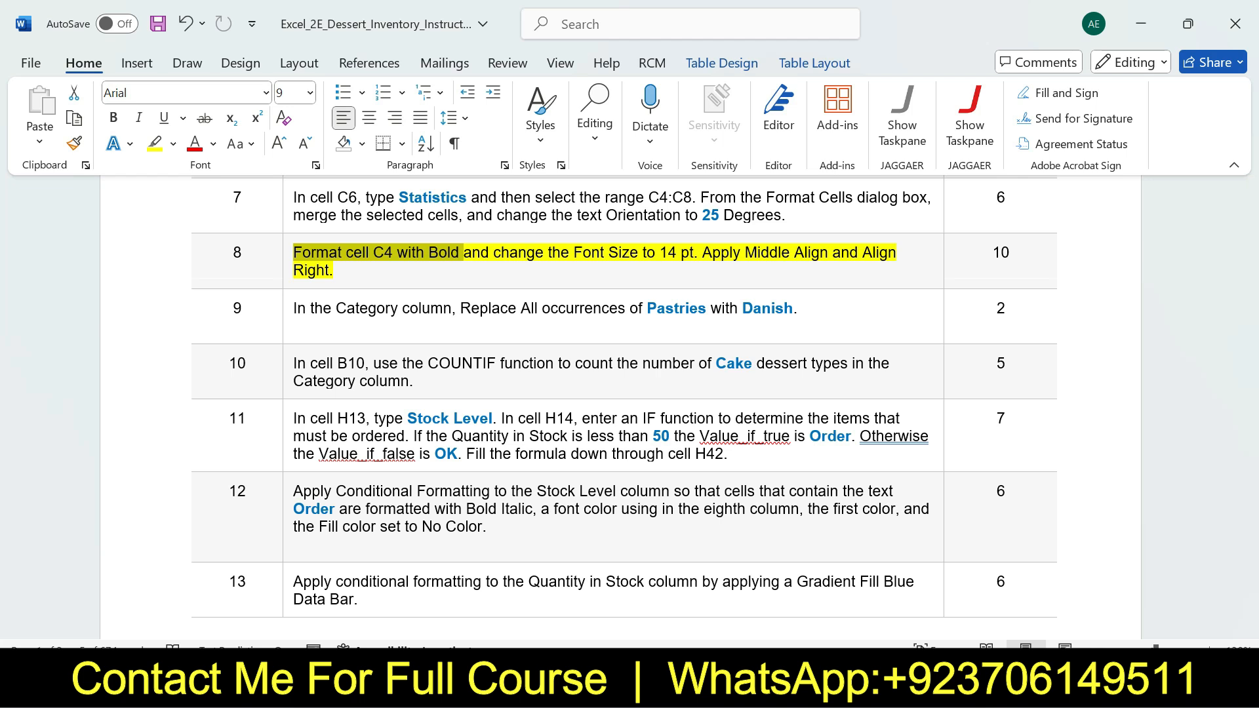
key("alt+Tab")
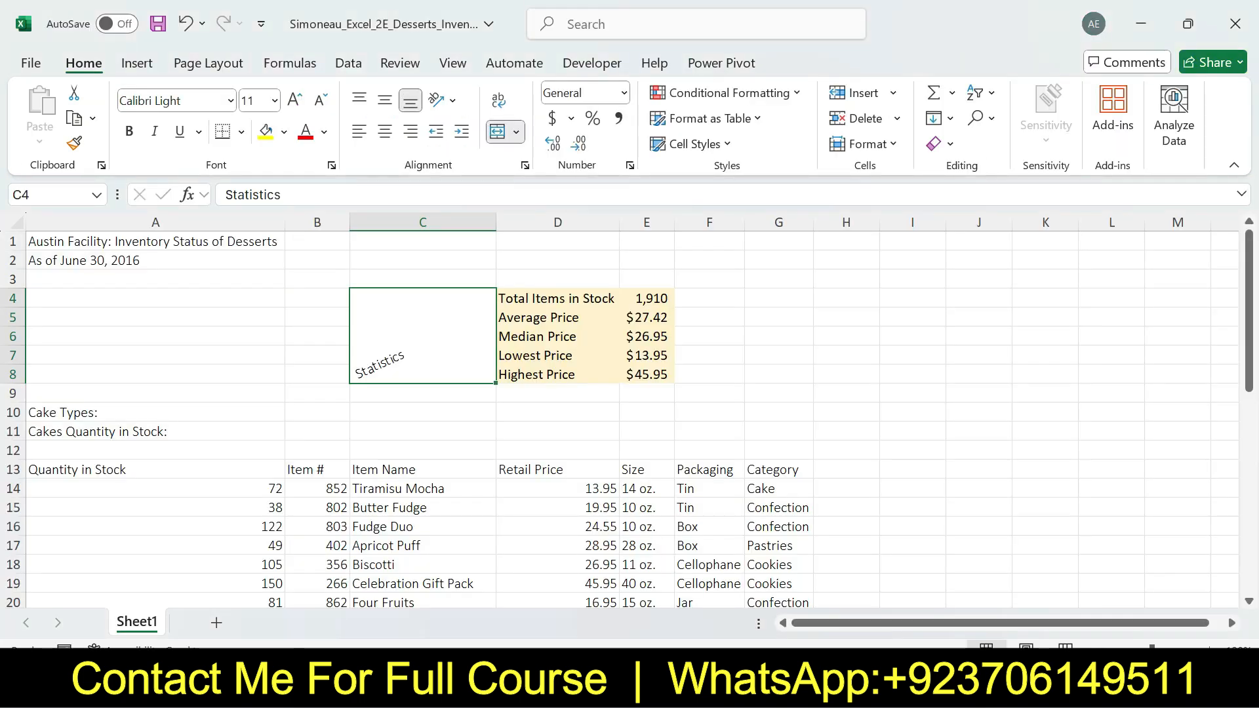
key("ctrl+b")
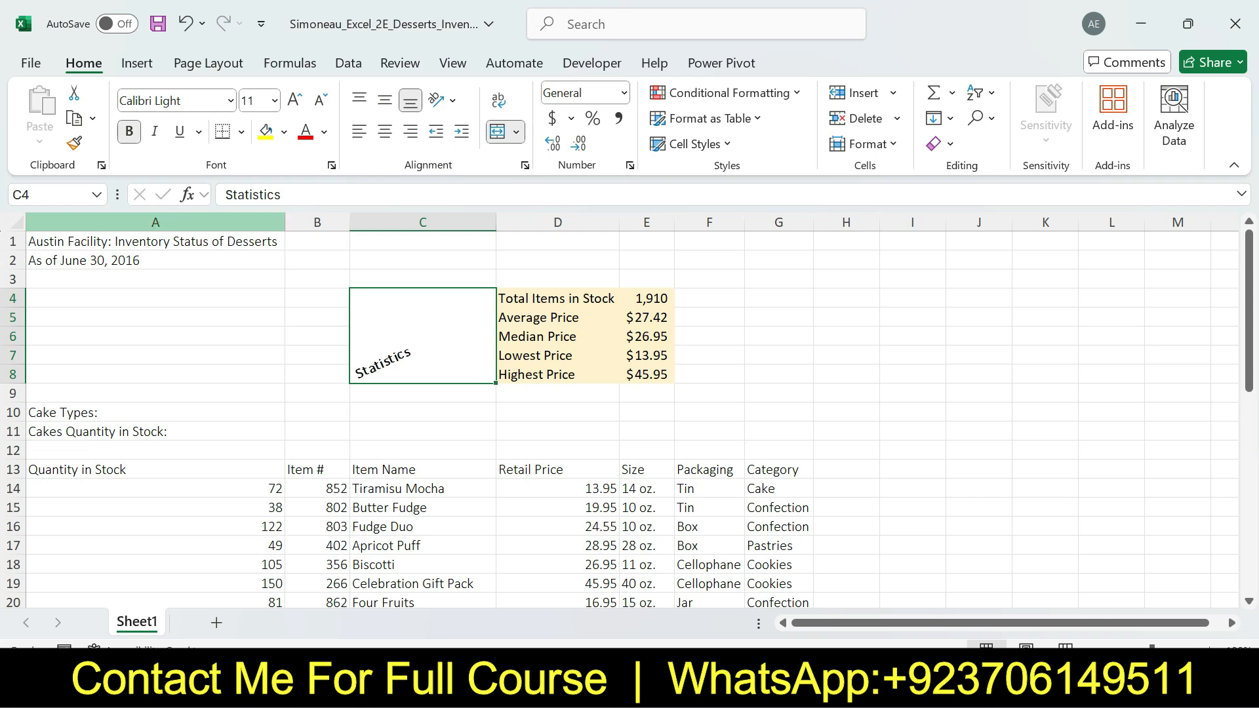
Review the font size part of step 8 in Word, and in Excel set cell C4's font size to 14
key("alt+Tab")
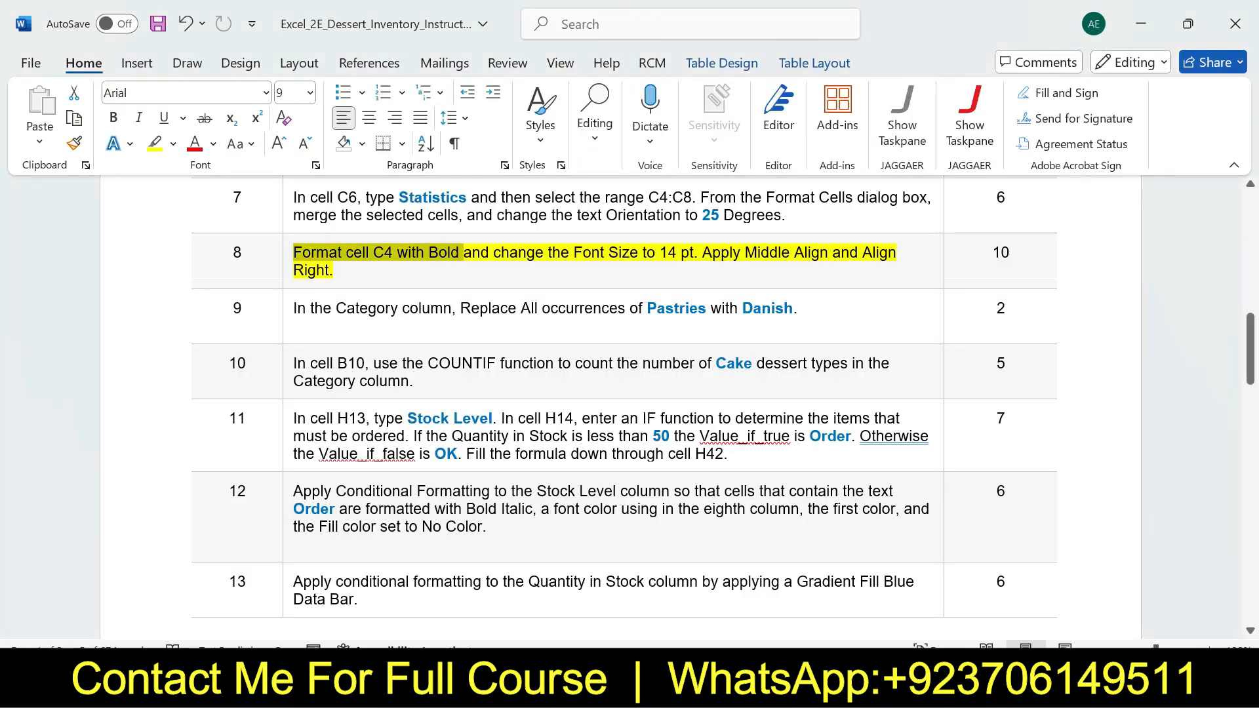
left_click_drag(493, 252, 693, 253)
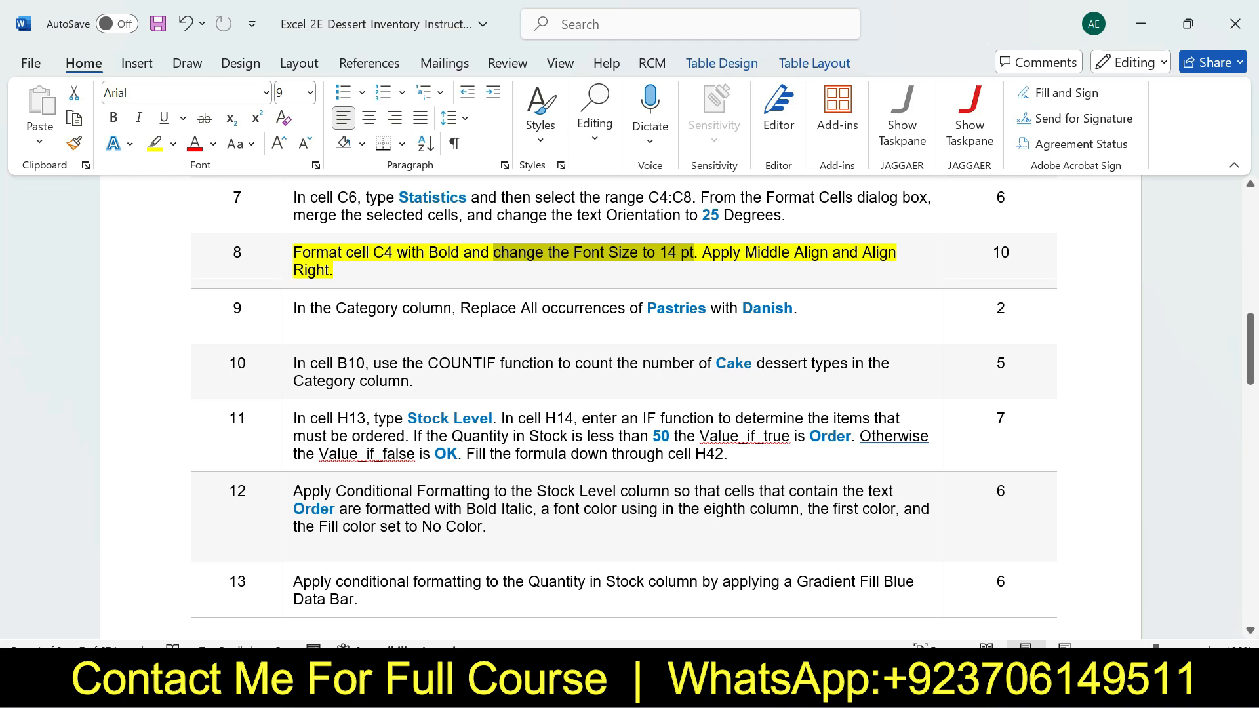
key("alt+Tab")
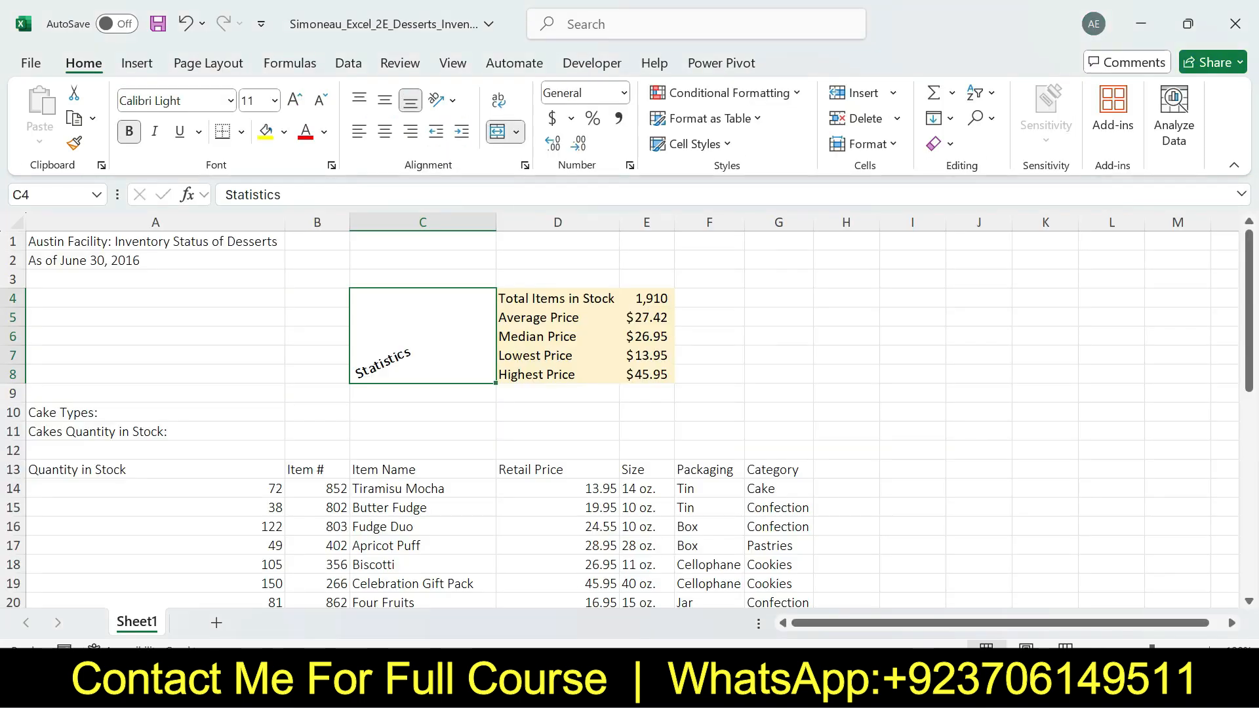
left_click(274, 101)
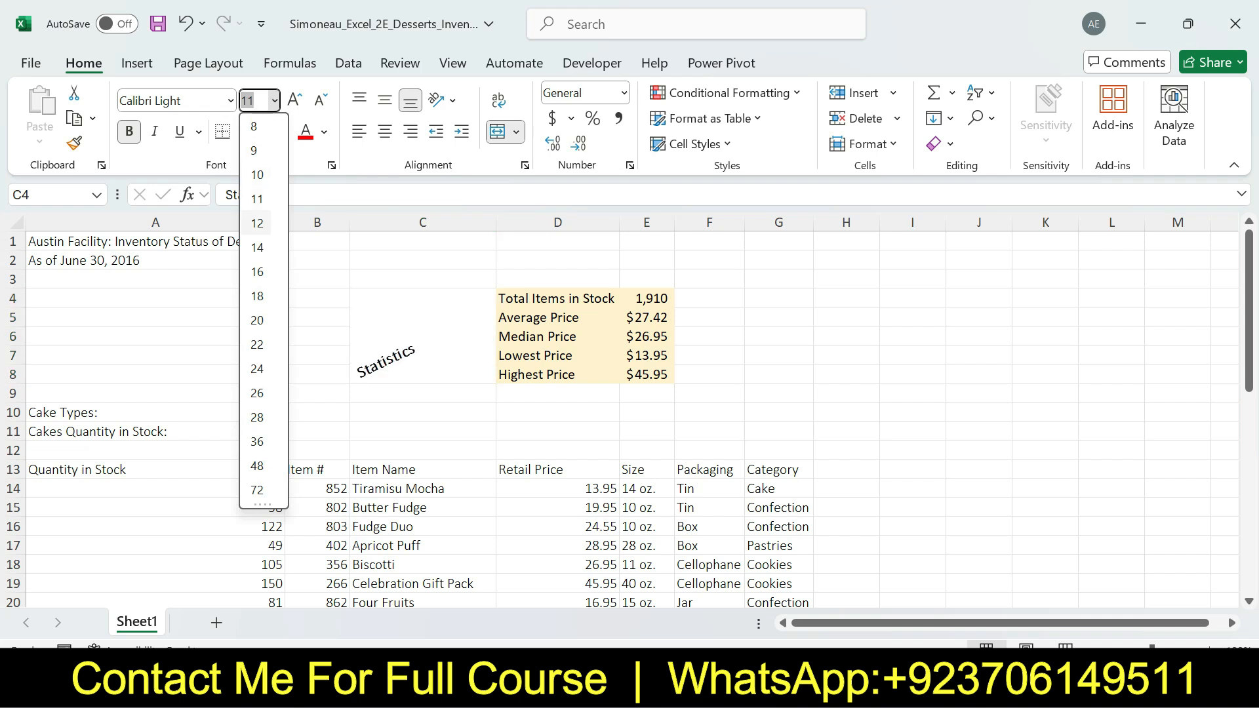
left_click(257, 247)
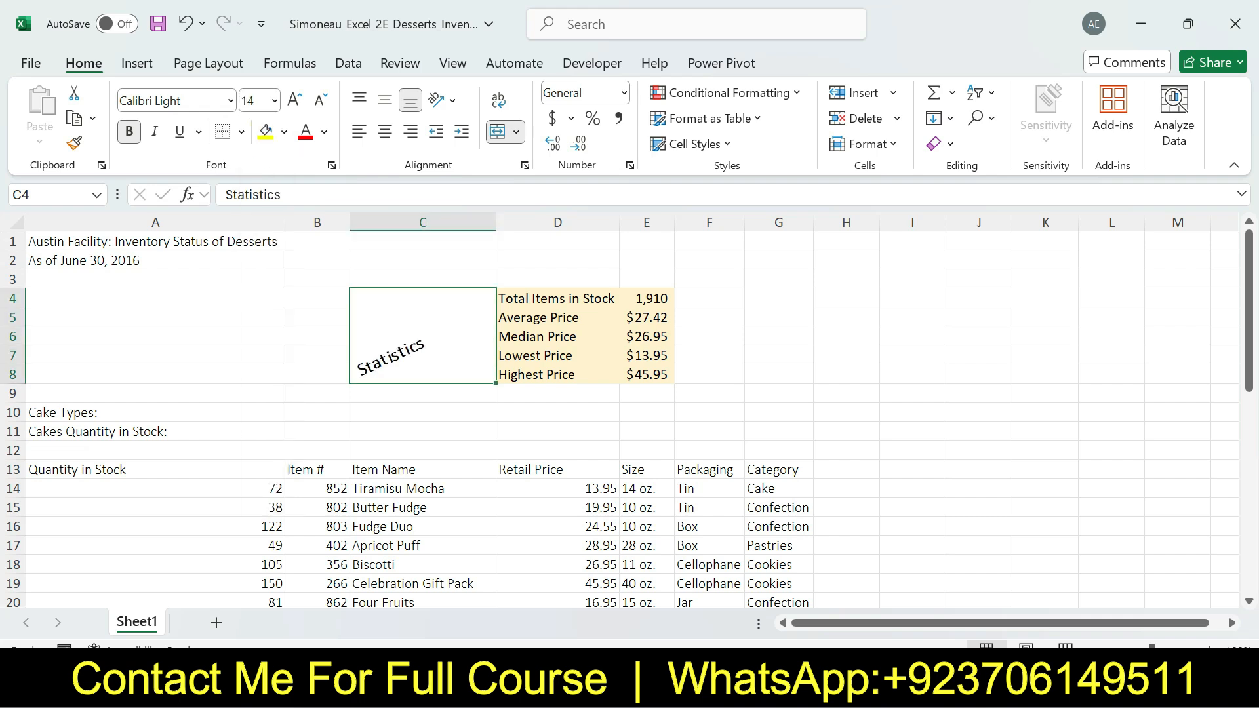
Review the Middle Align part of step 8 in Word, and in Excel apply Middle Align to cell C4
key("alt+Tab")
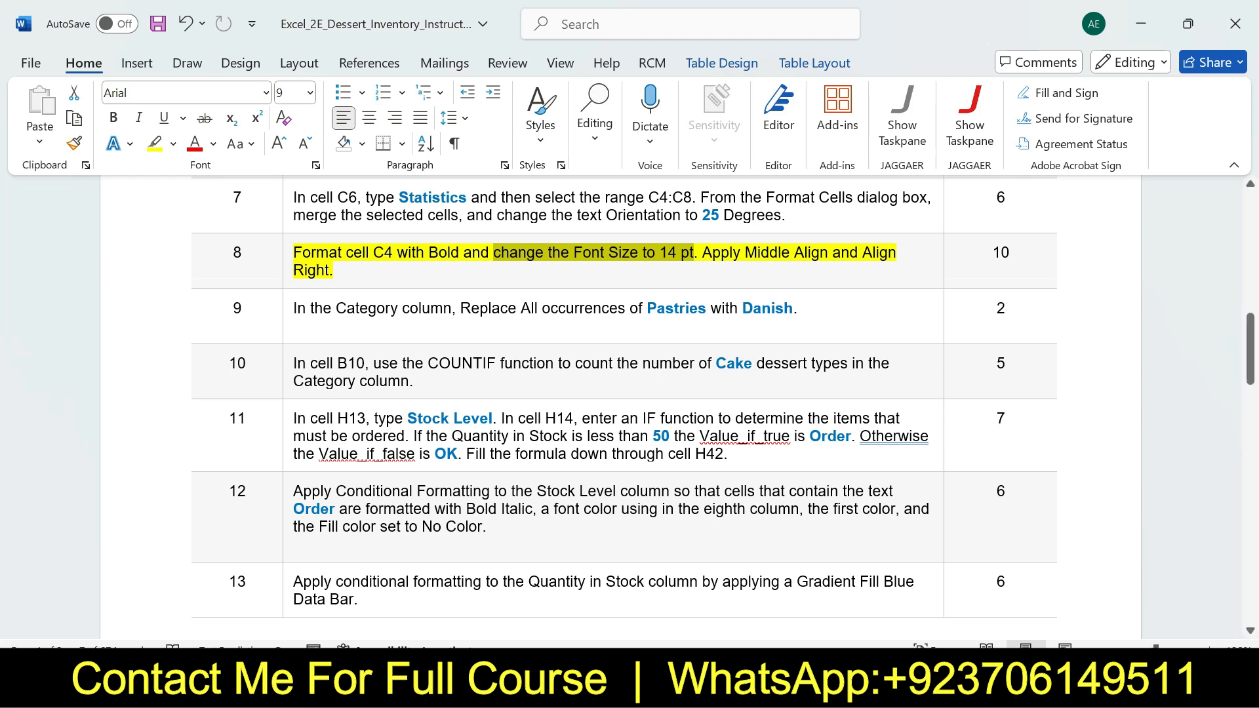
left_click_drag(702, 253, 830, 253)
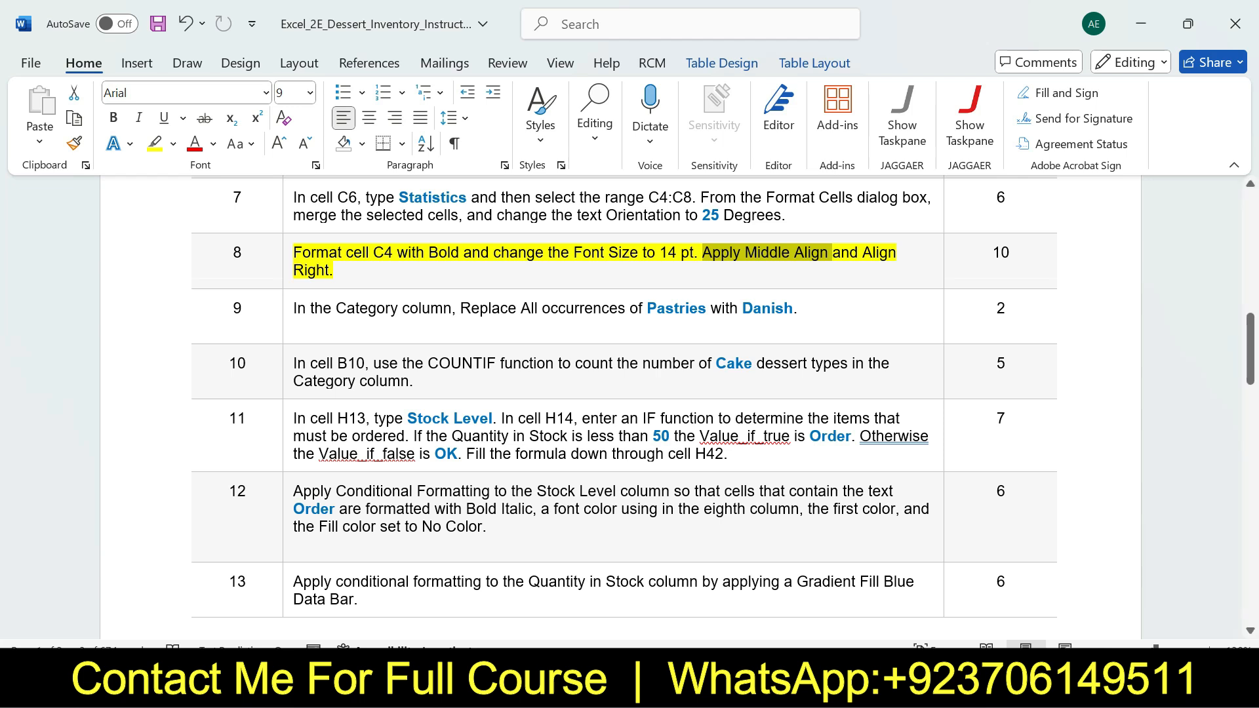
key("alt+Tab")
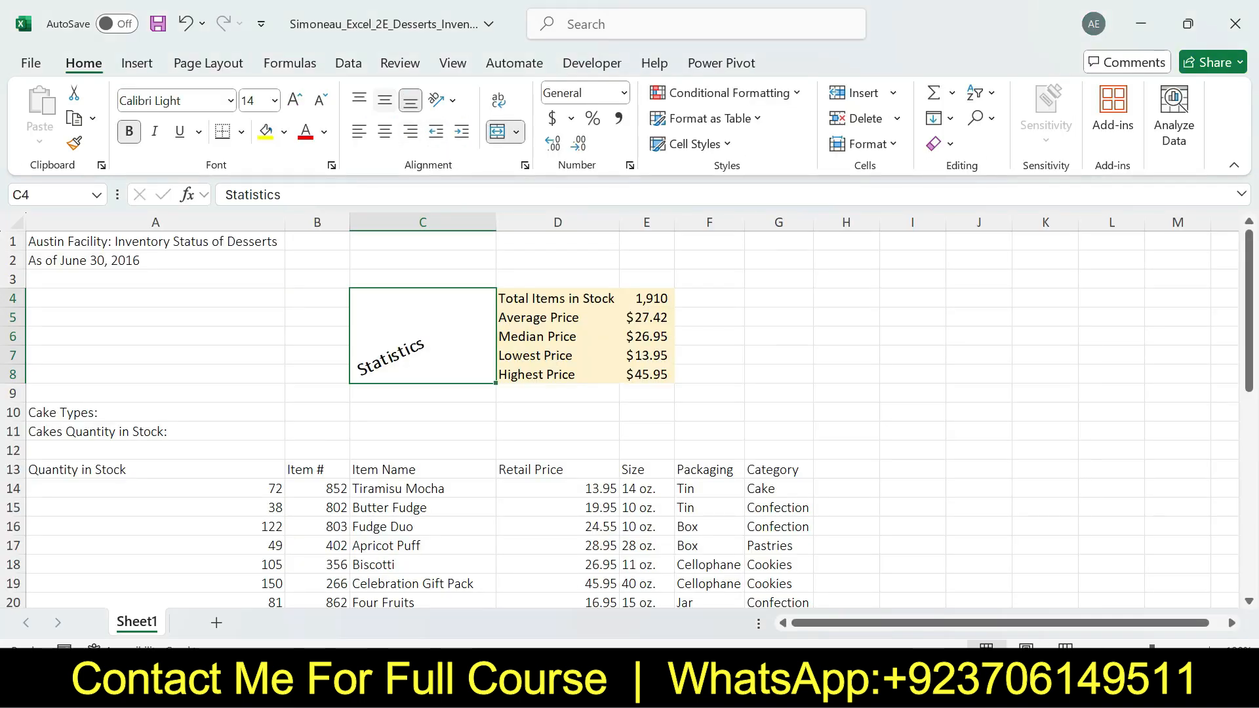
left_click(384, 100)
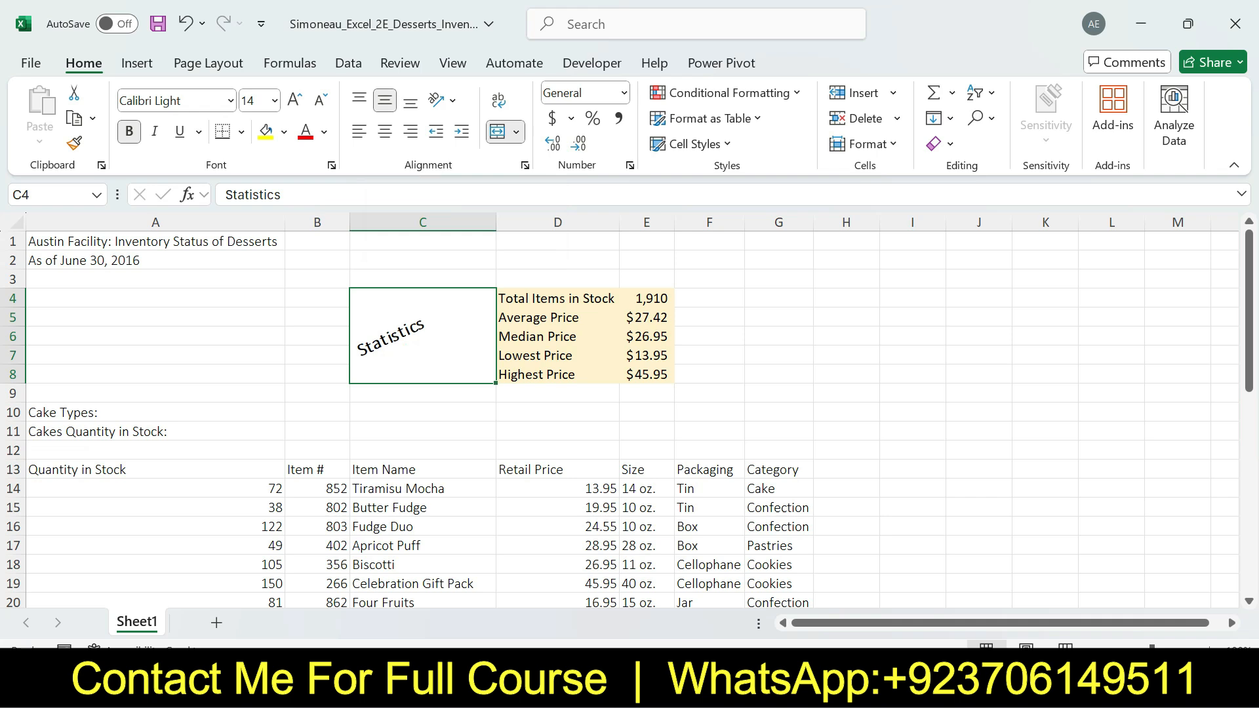
Review the Align Right part of step 8 in Word, and in Excel right-align cell C4
key("alt+Tab")
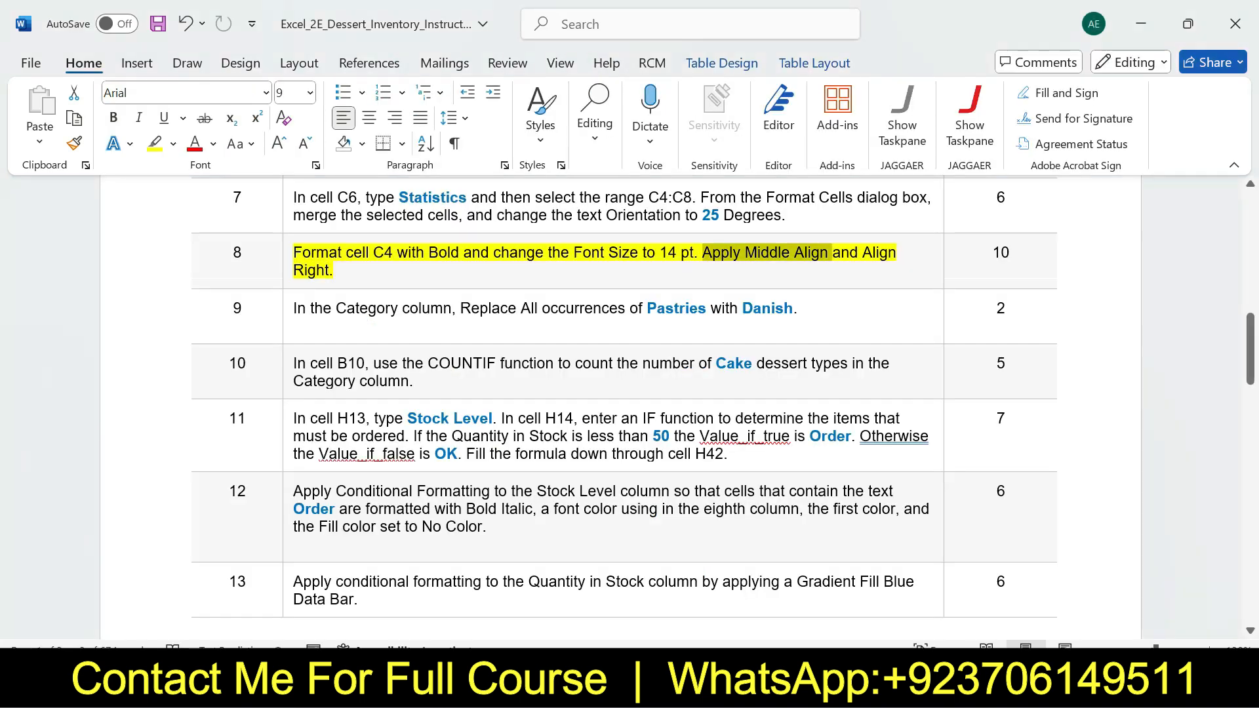
left_click_drag(832, 253, 336, 272)
left_click(335, 272)
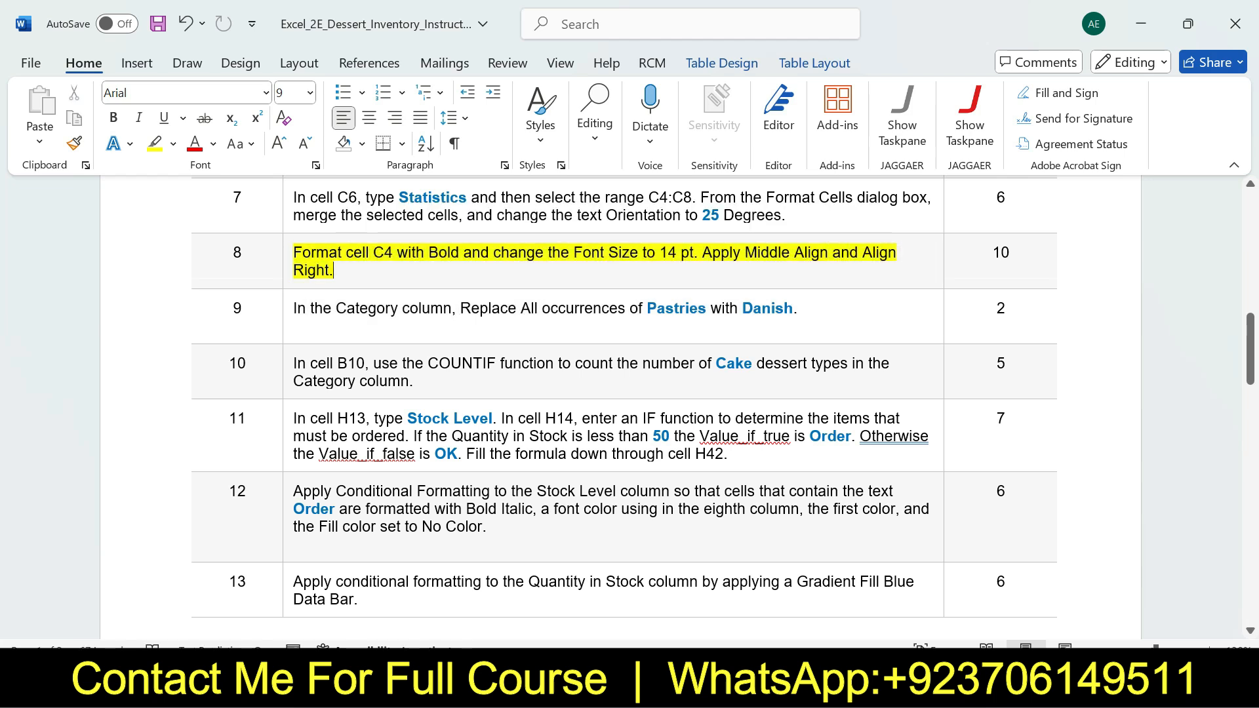
left_click_drag(820, 254, 342, 272)
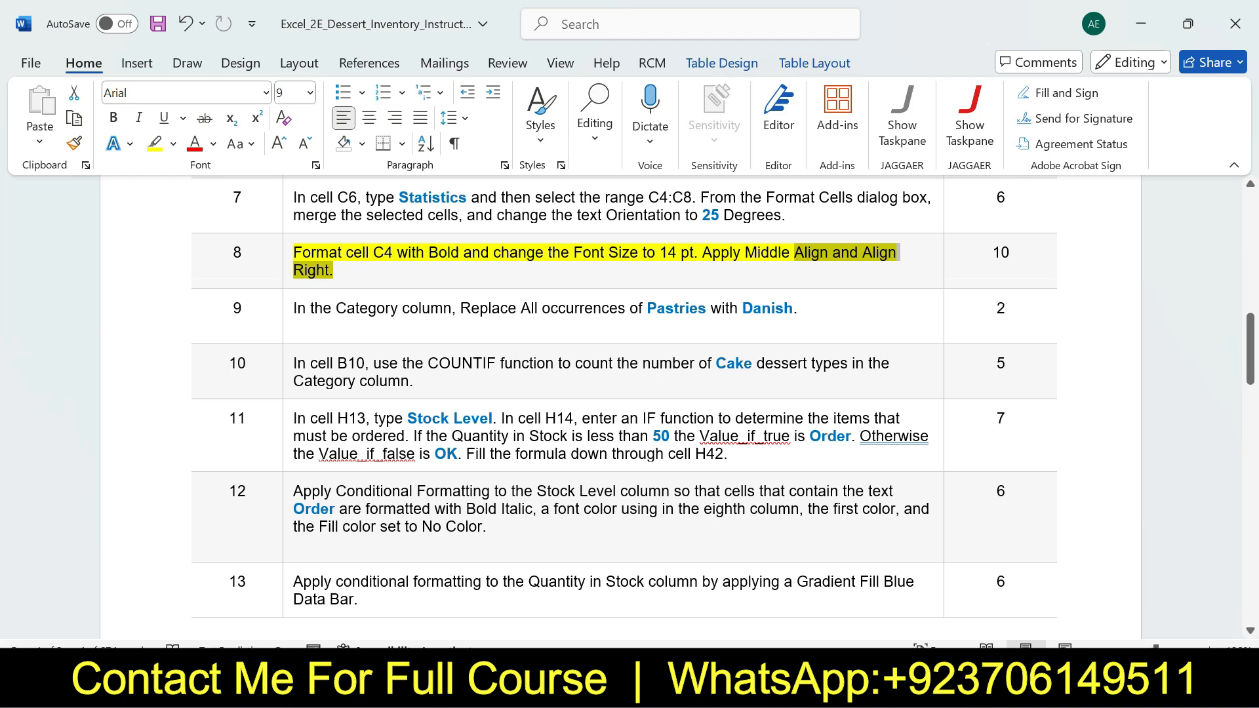
key("alt+Tab")
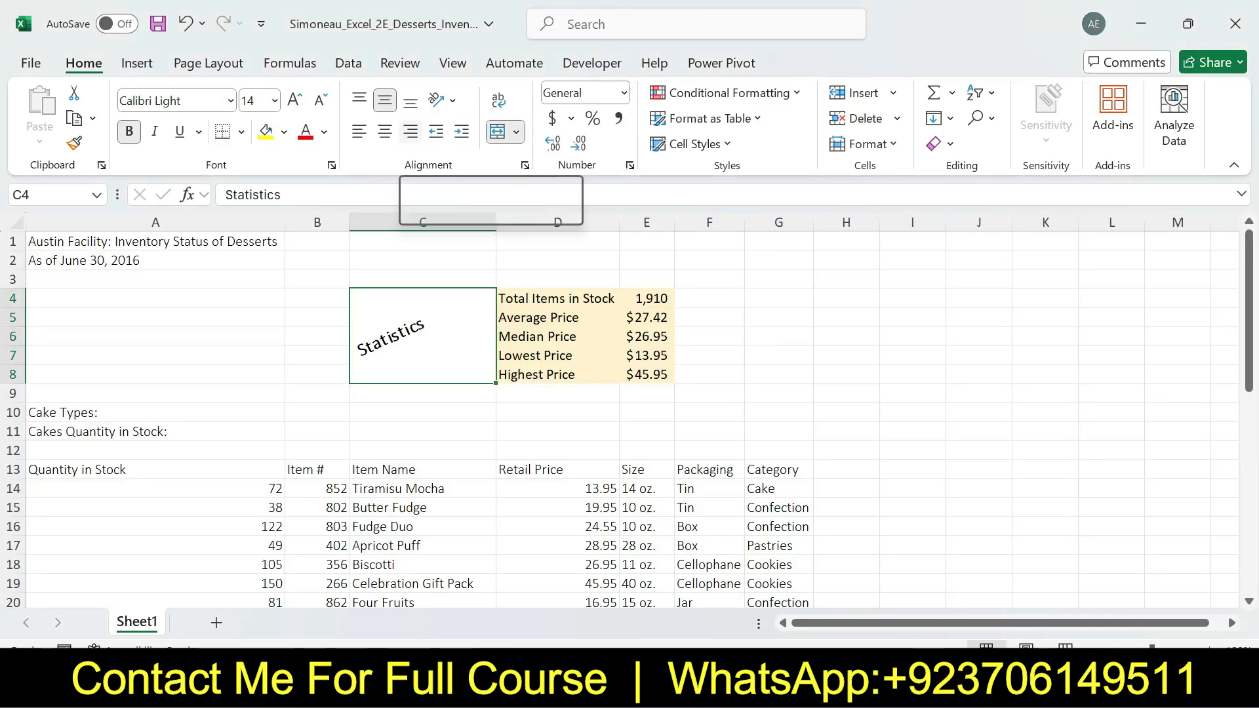
left_click(410, 131)
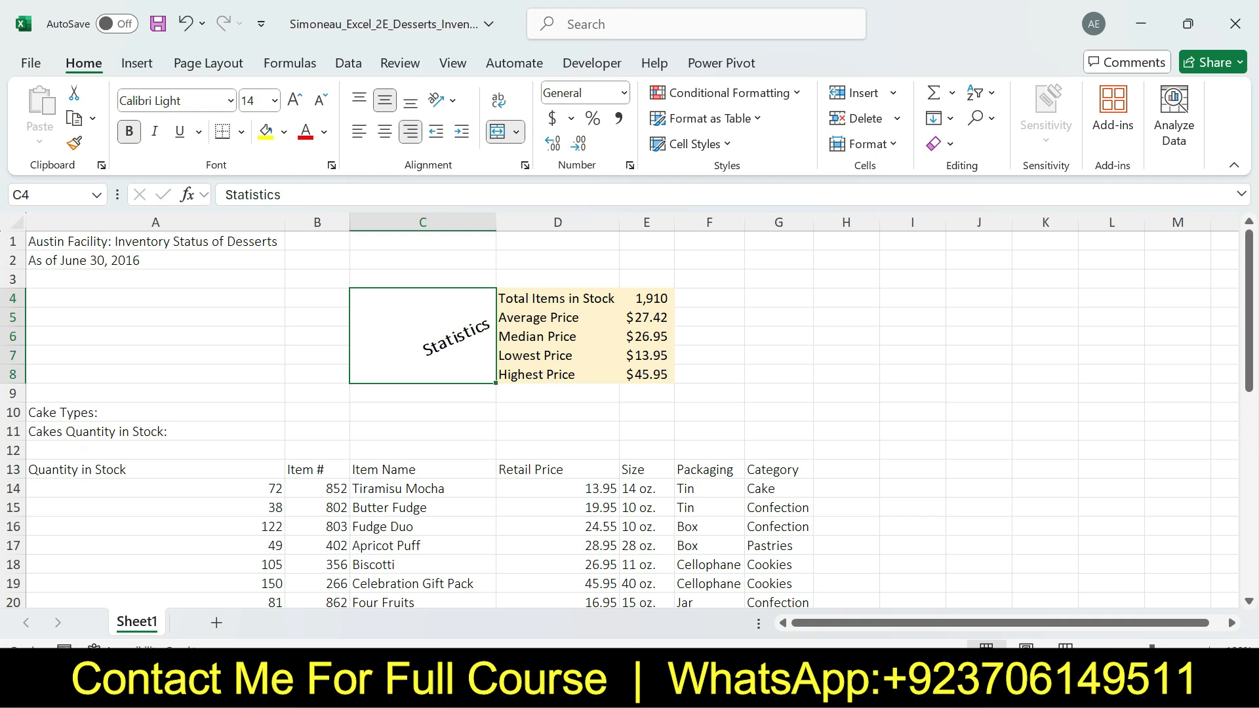
Switch to the Word instructions, undo the step 8 highlight, and highlight step 9 in yellow
key("alt+Tab")
key("ctrl+z")
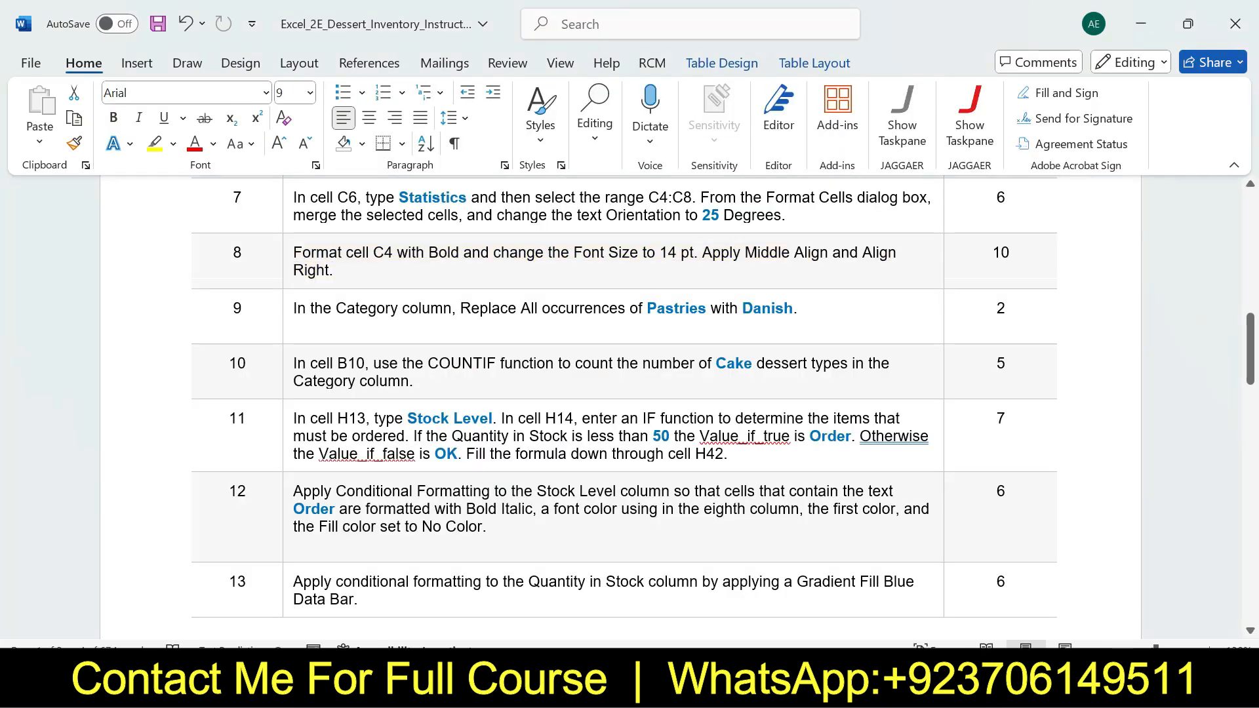
left_click(287, 311)
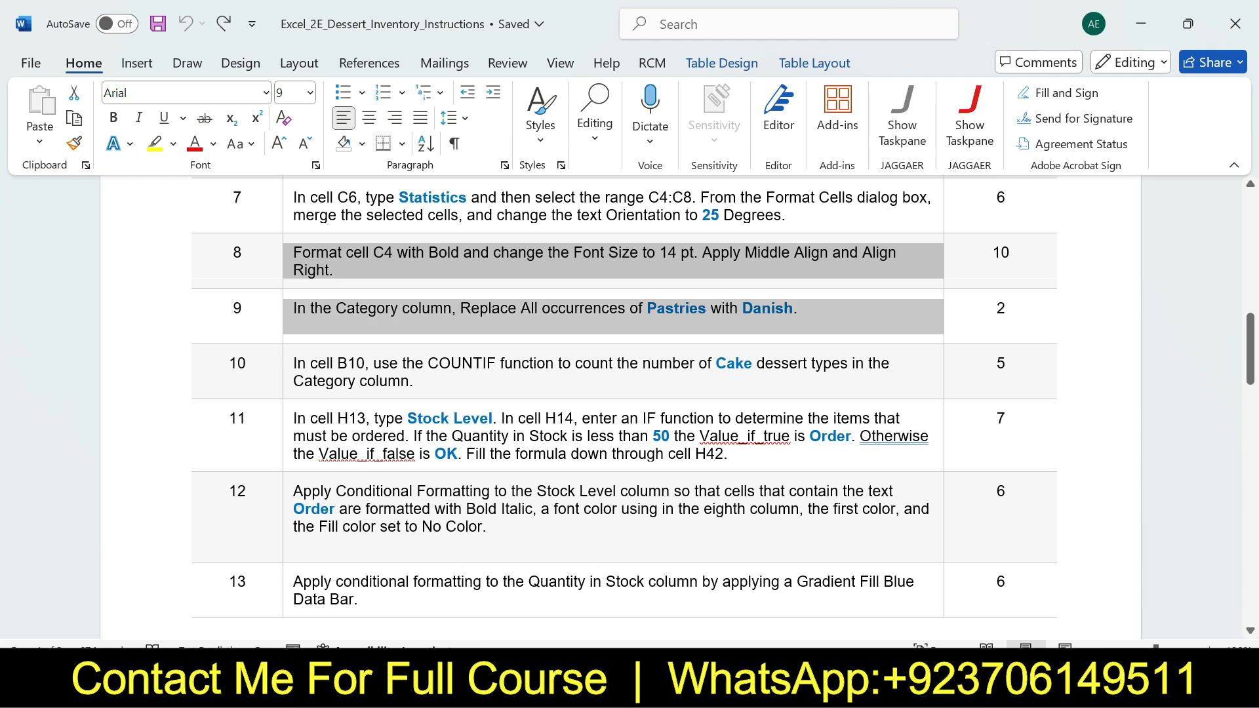
left_click(372, 282)
left_click(352, 321)
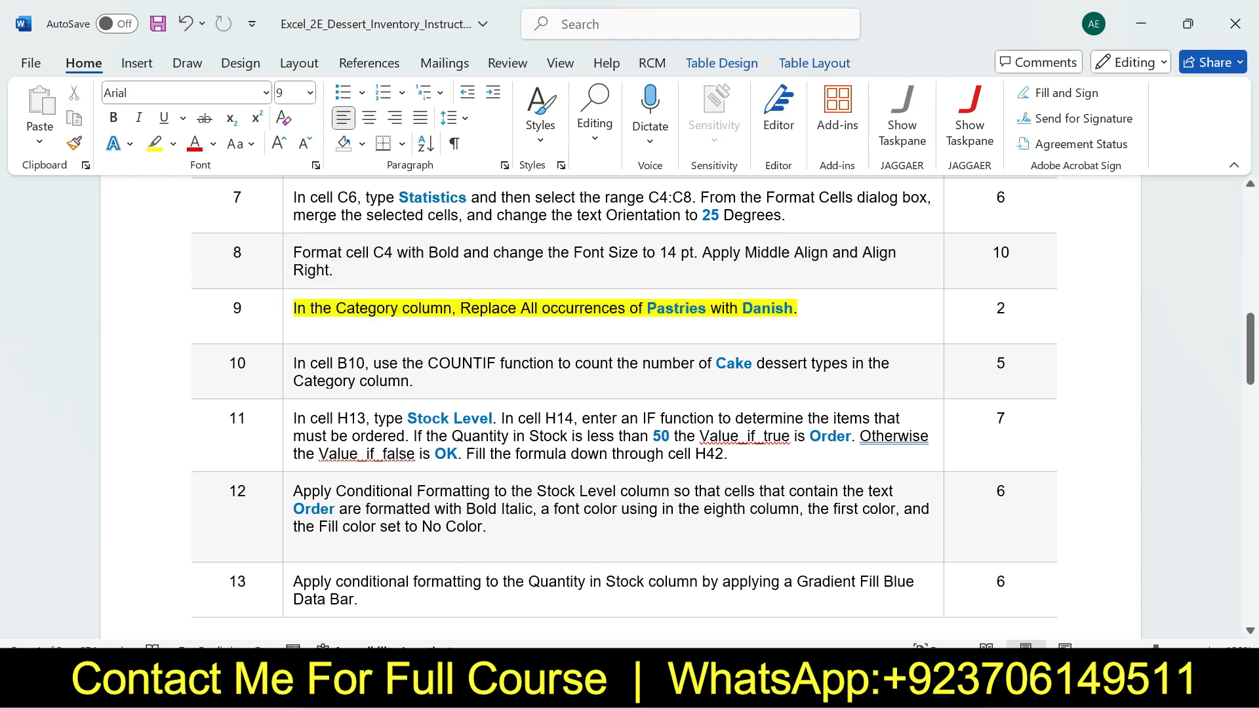
Review step 9 in the Word instructions, and in Excel open the Replace dialog with Category cell G14 selected
left_click_drag(1250, 339, 1250, 346)
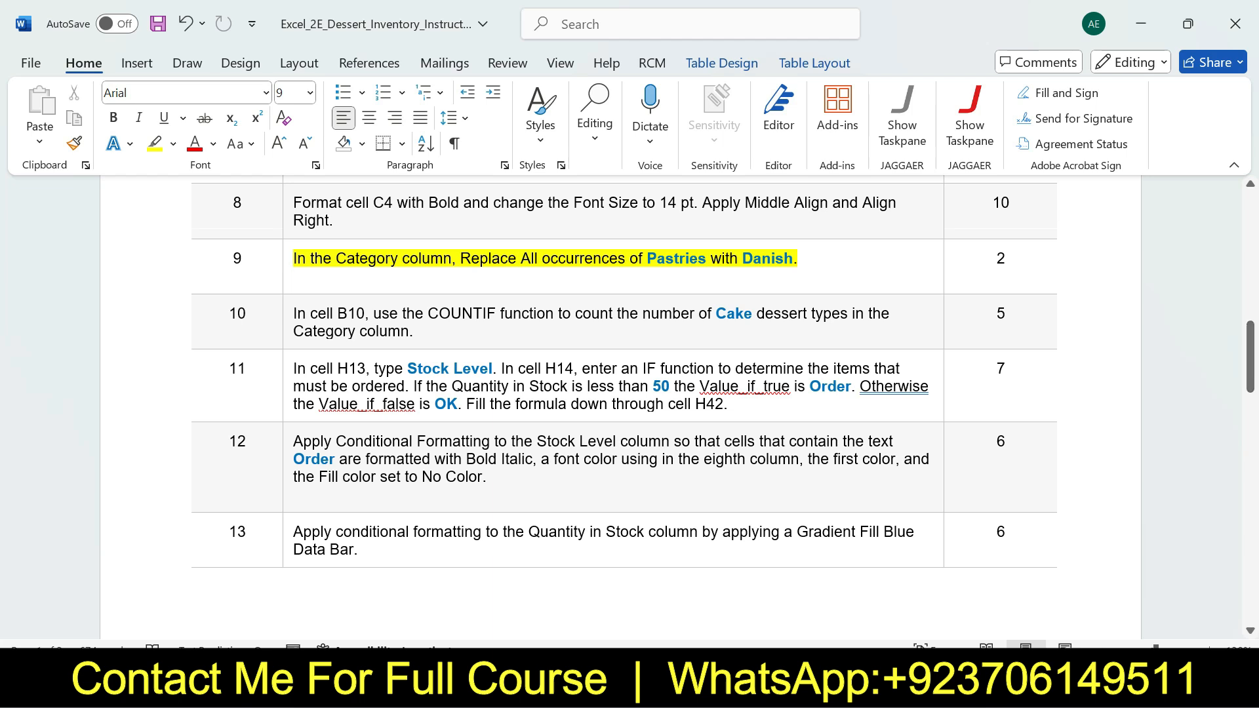
left_click_drag(294, 259, 798, 258)
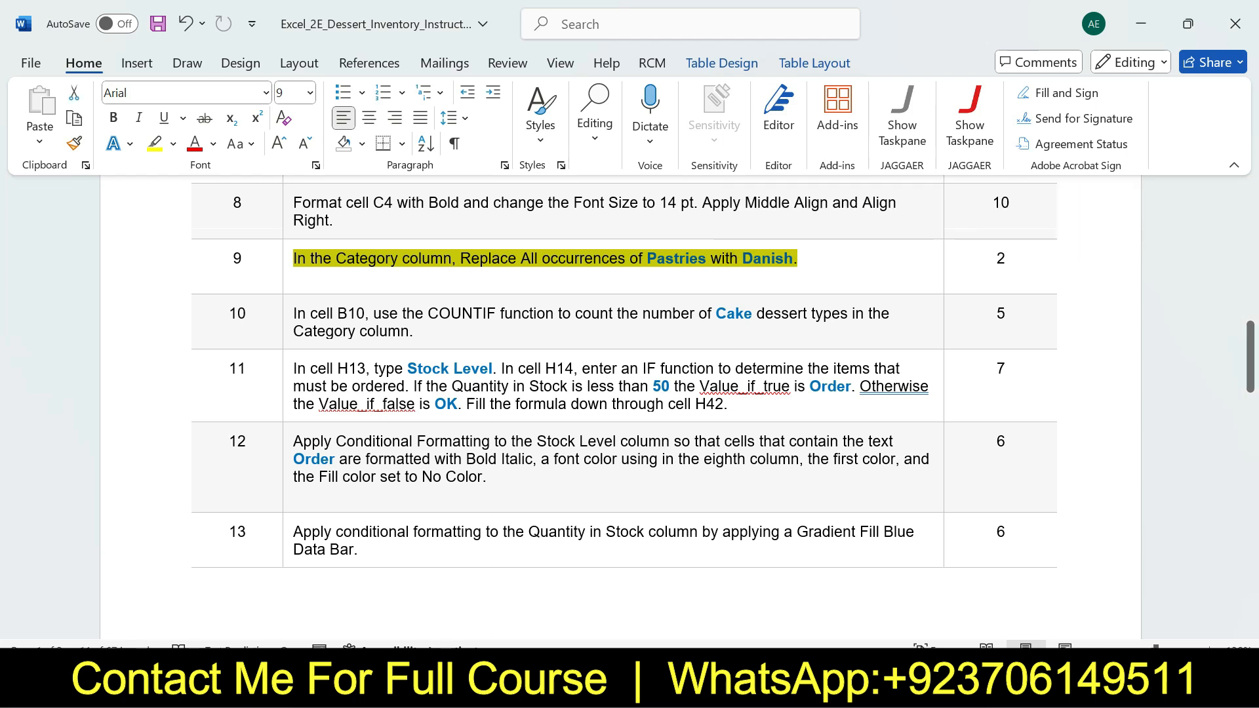
key("alt+Tab")
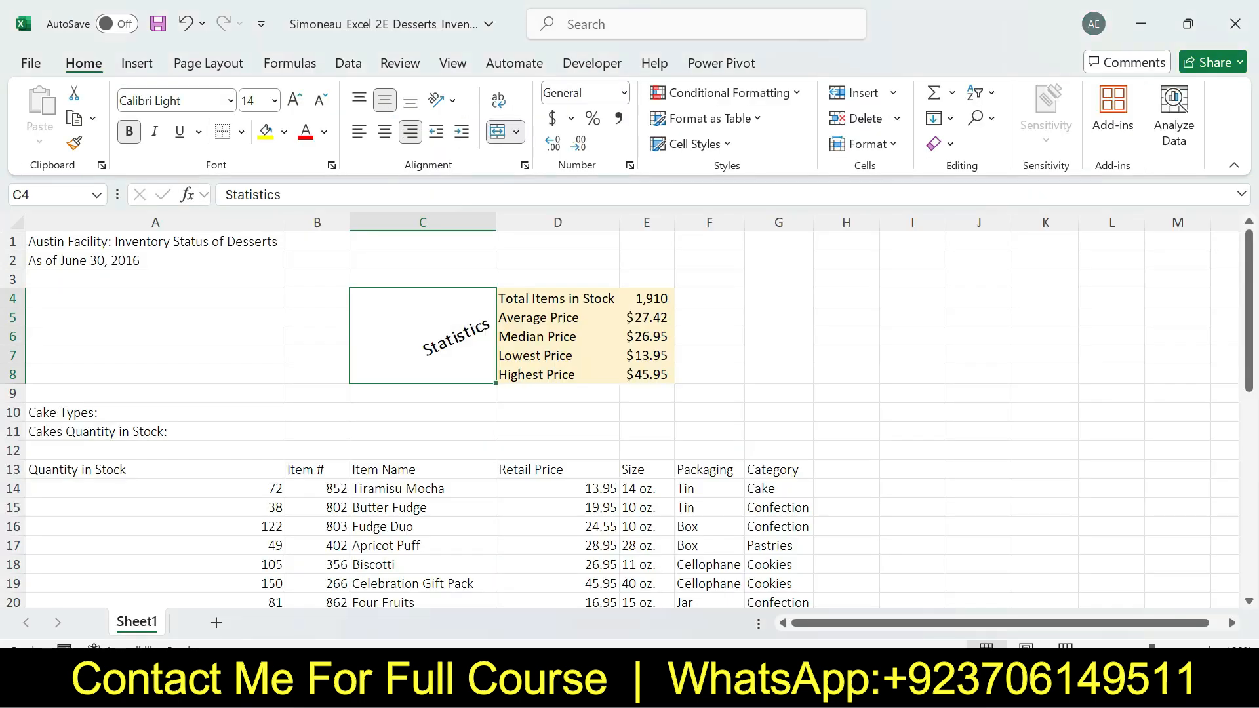
left_click(778, 489)
left_click(980, 118)
left_click(1013, 144)
left_click(613, 235)
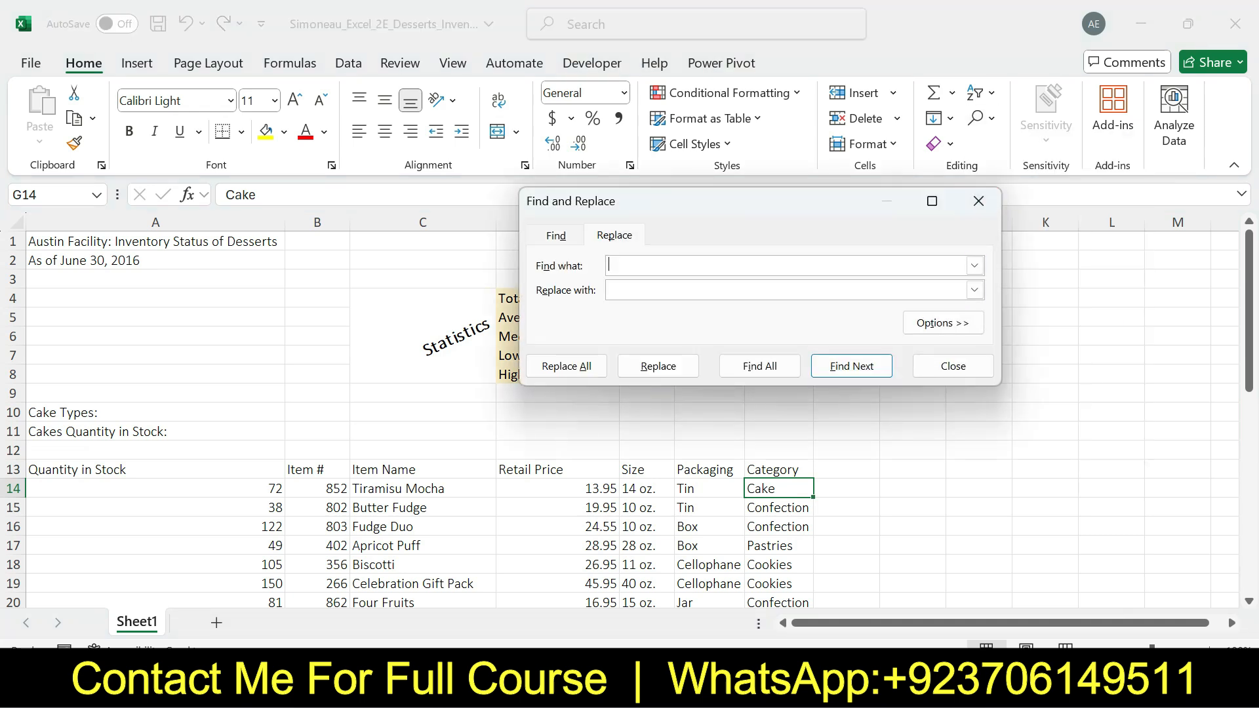
Check the search term in step 9 in Word, and in Excel enter Pastries as the text to find
key("alt+Tab")
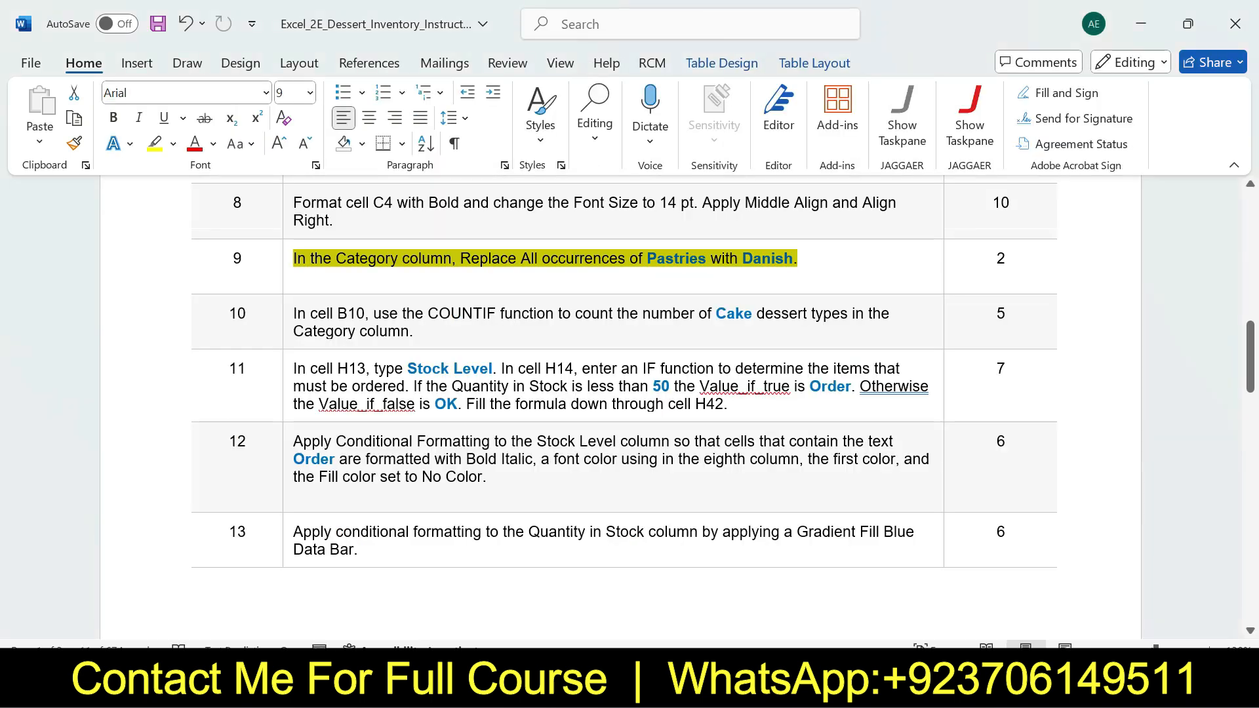
left_click(891, 685)
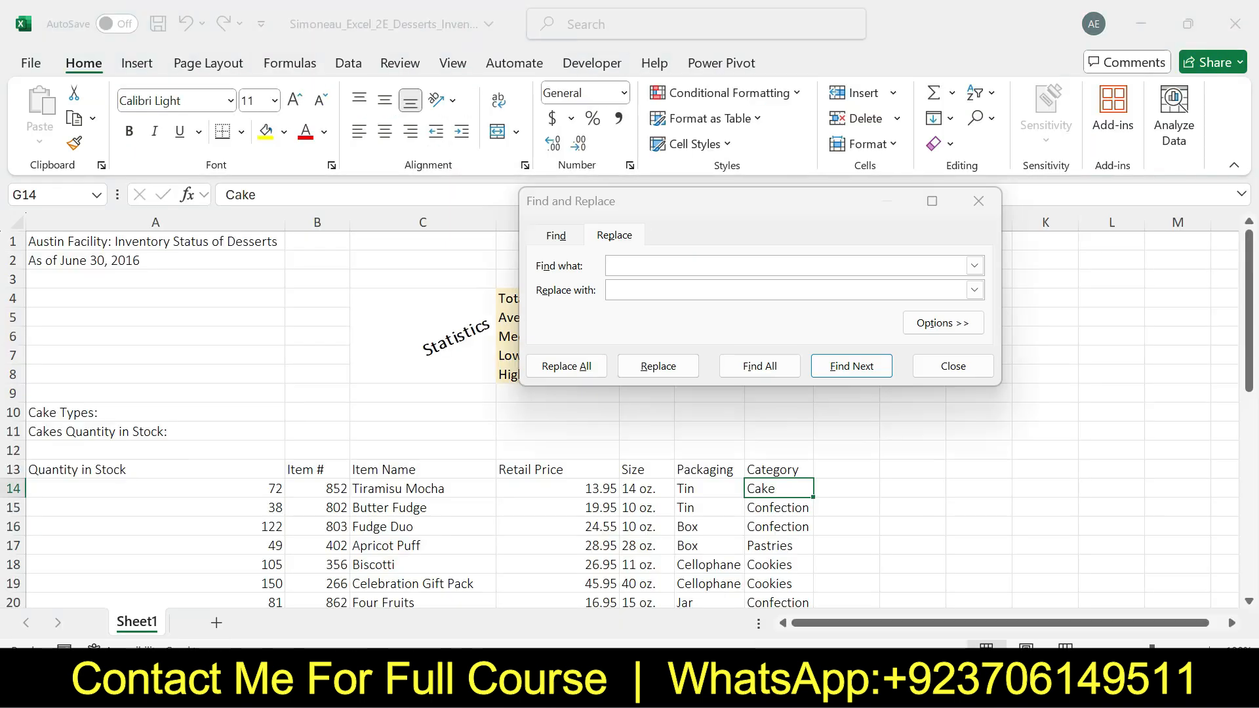
left_click(780, 265)
type("Pastries")
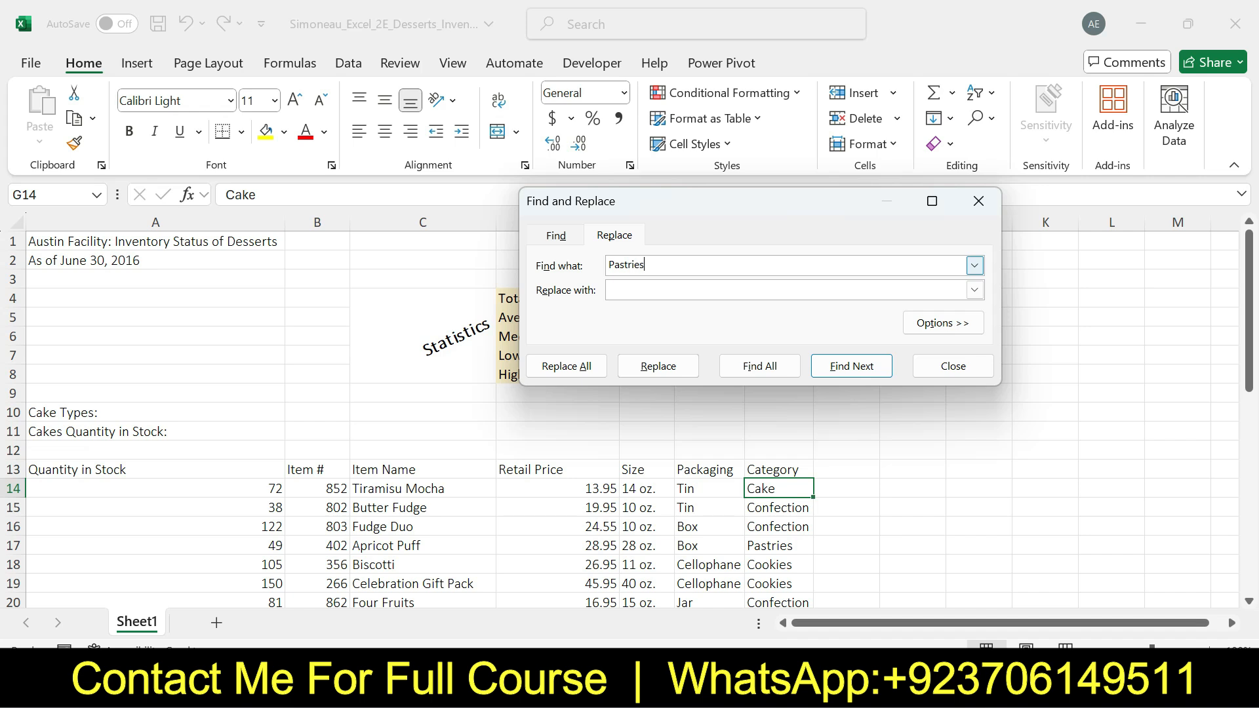
Check step 9's replacement text in Word, replace all occurrences of Pastries with Danish in Excel, and close the dialog
key("Tab")
key("alt+Tab")
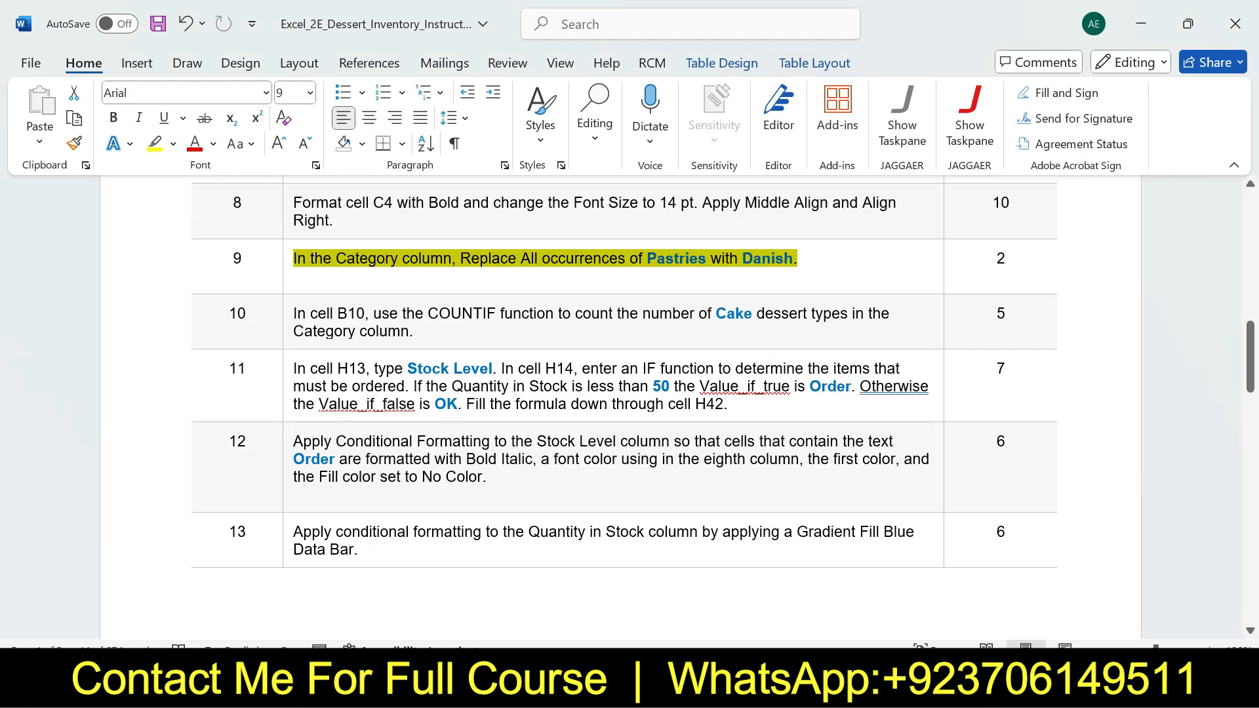
key("alt+Tab")
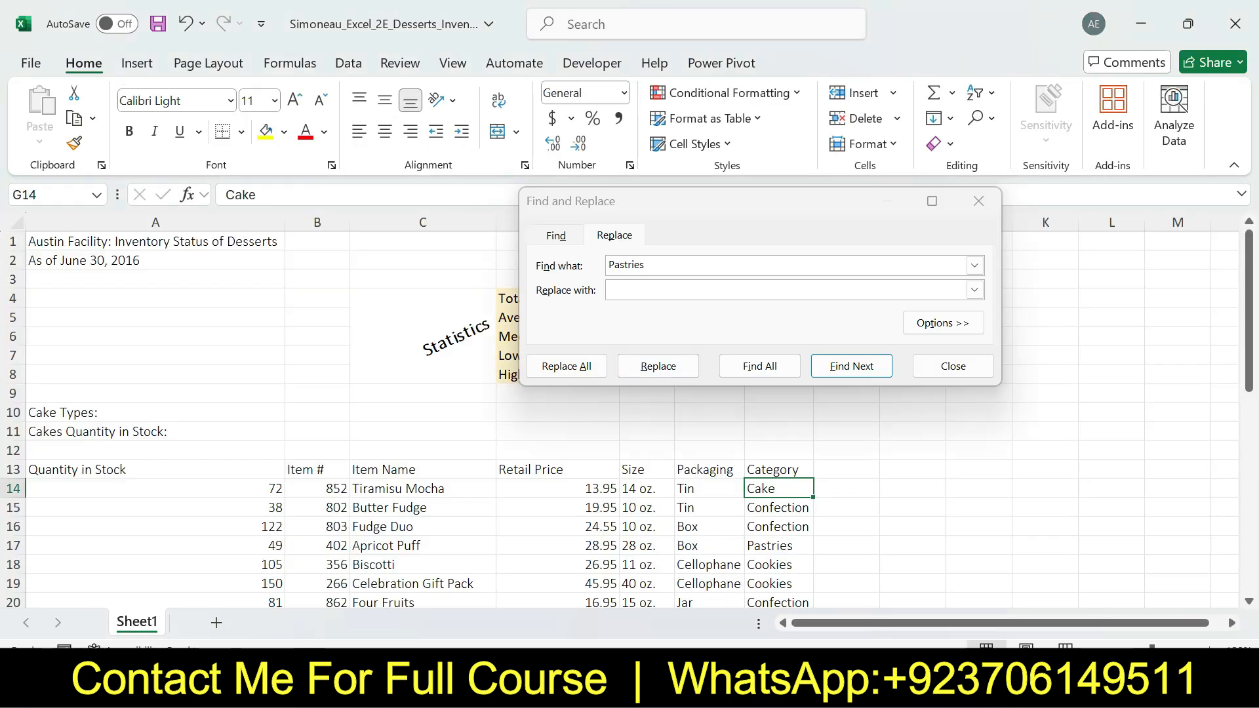
left_click(656, 290)
type("Dan")
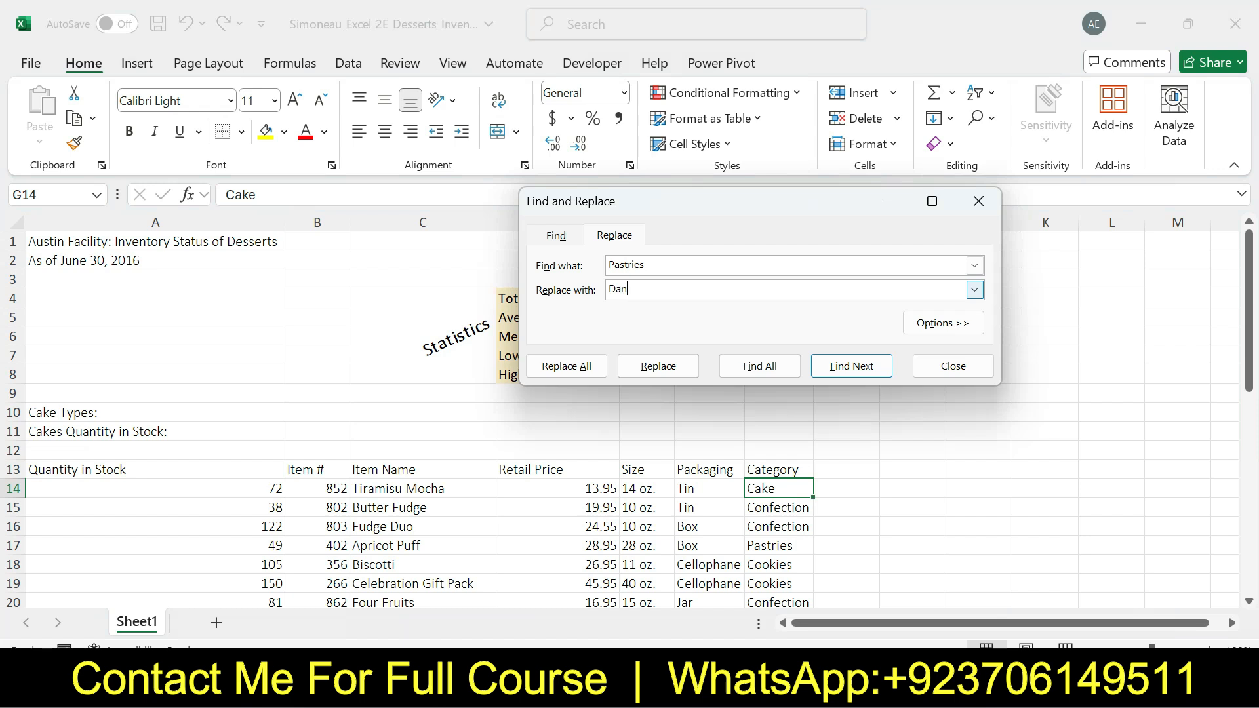
type("ish")
left_click(566, 365)
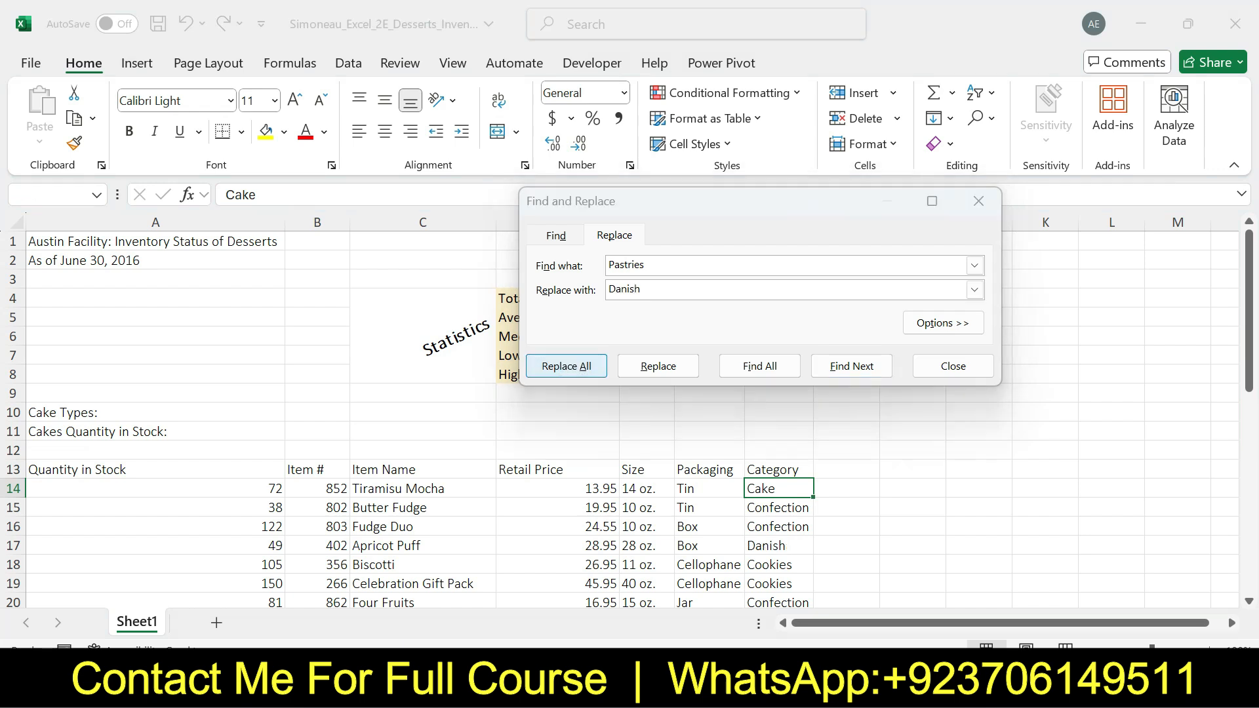
left_click(637, 394)
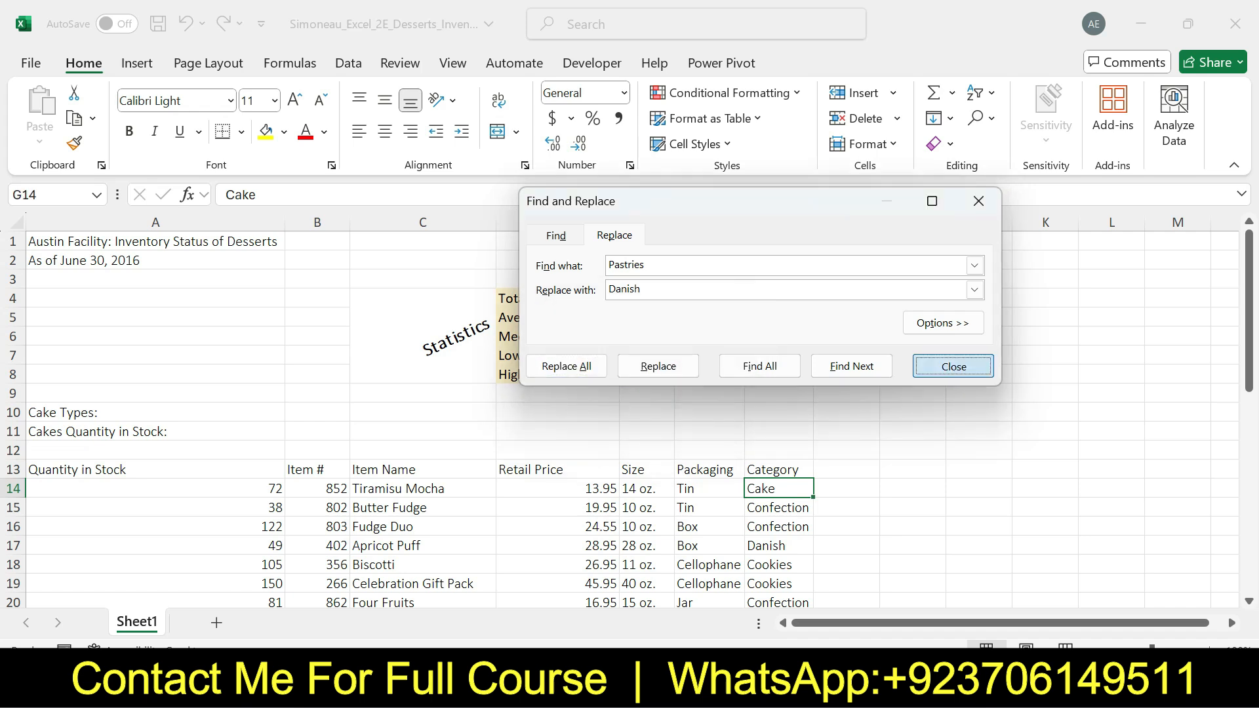
key("Escape")
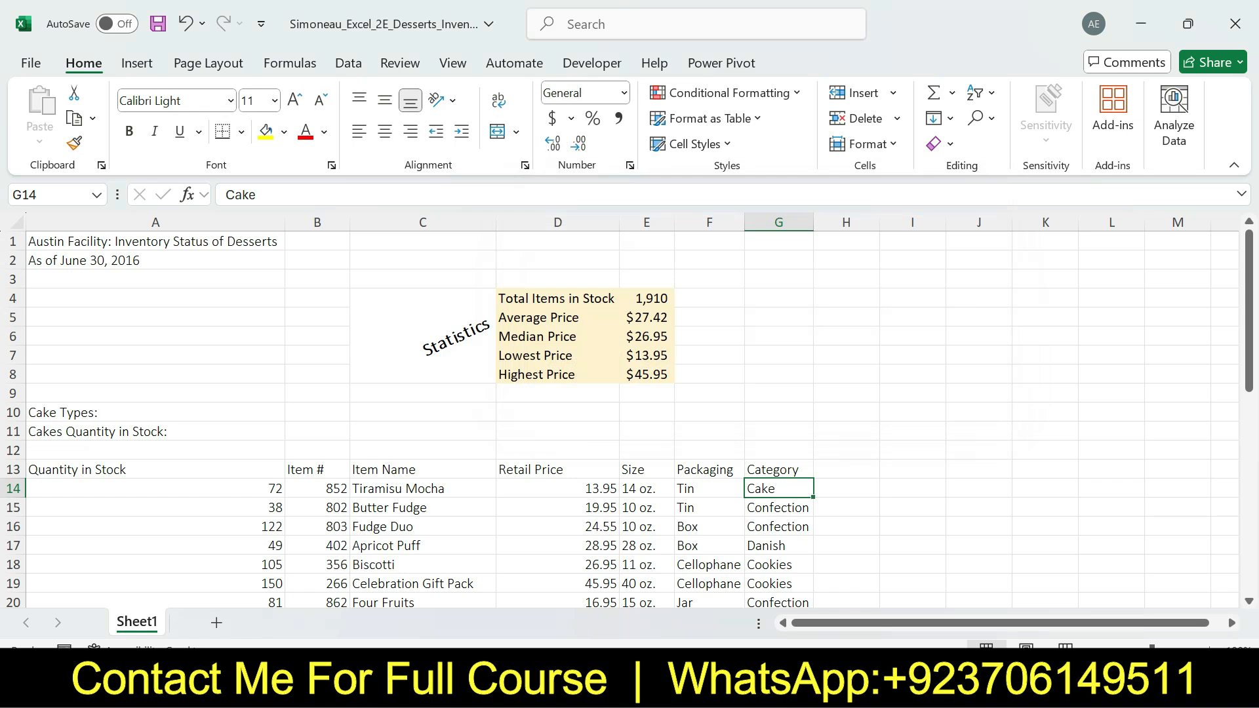
Switch to the Word instructions, undo the step 9 highlight, highlight step 10 in yellow, and review its cell reference
key("alt+Tab")
key("ctrl+z")
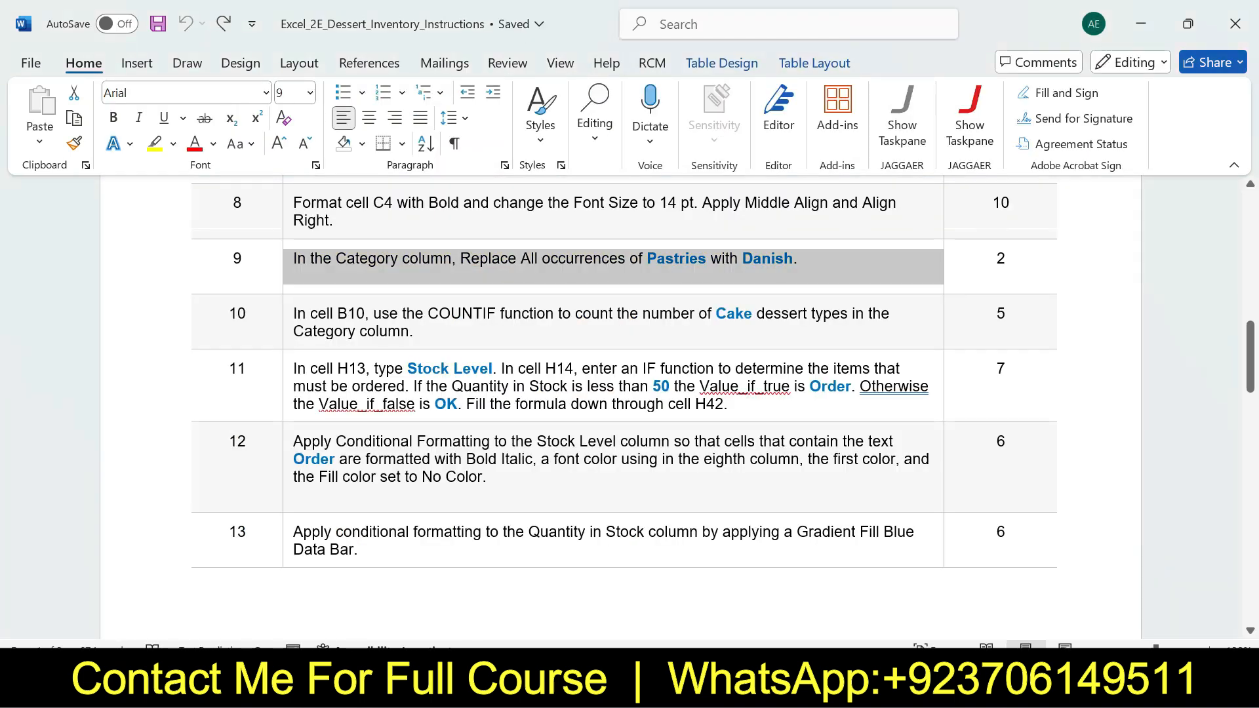
left_click(288, 316)
left_click(376, 278)
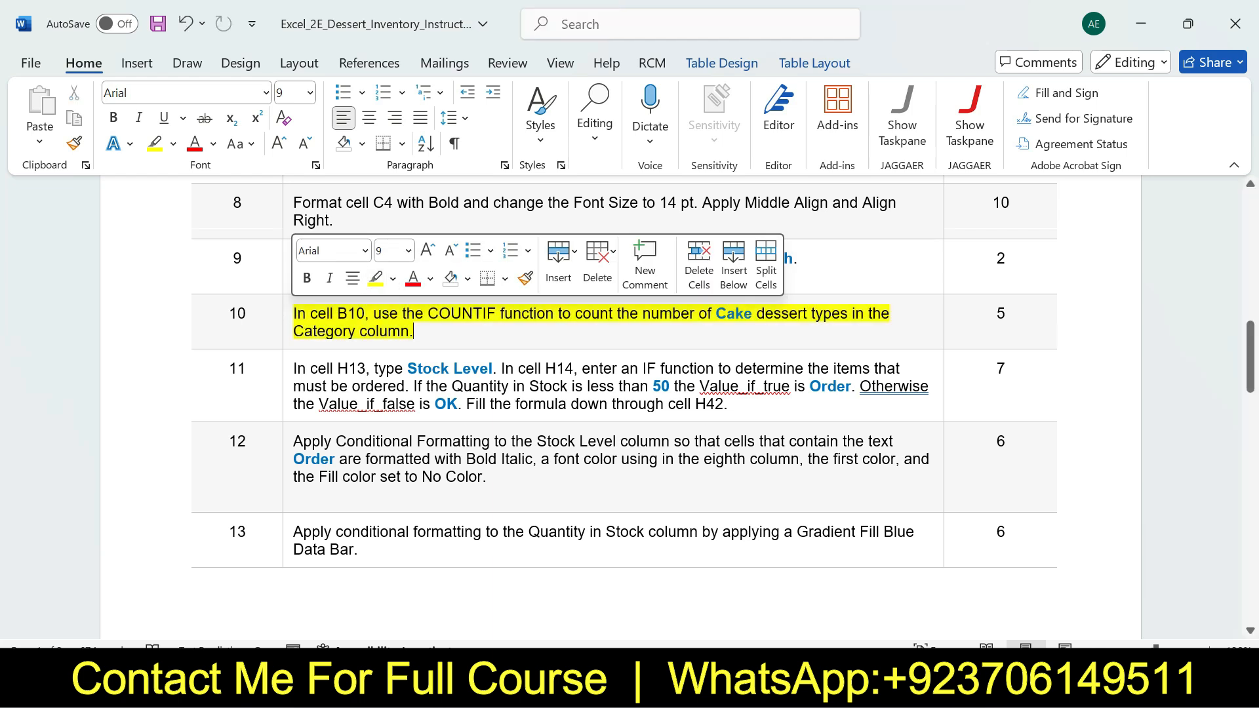
left_click_drag(294, 314, 365, 314)
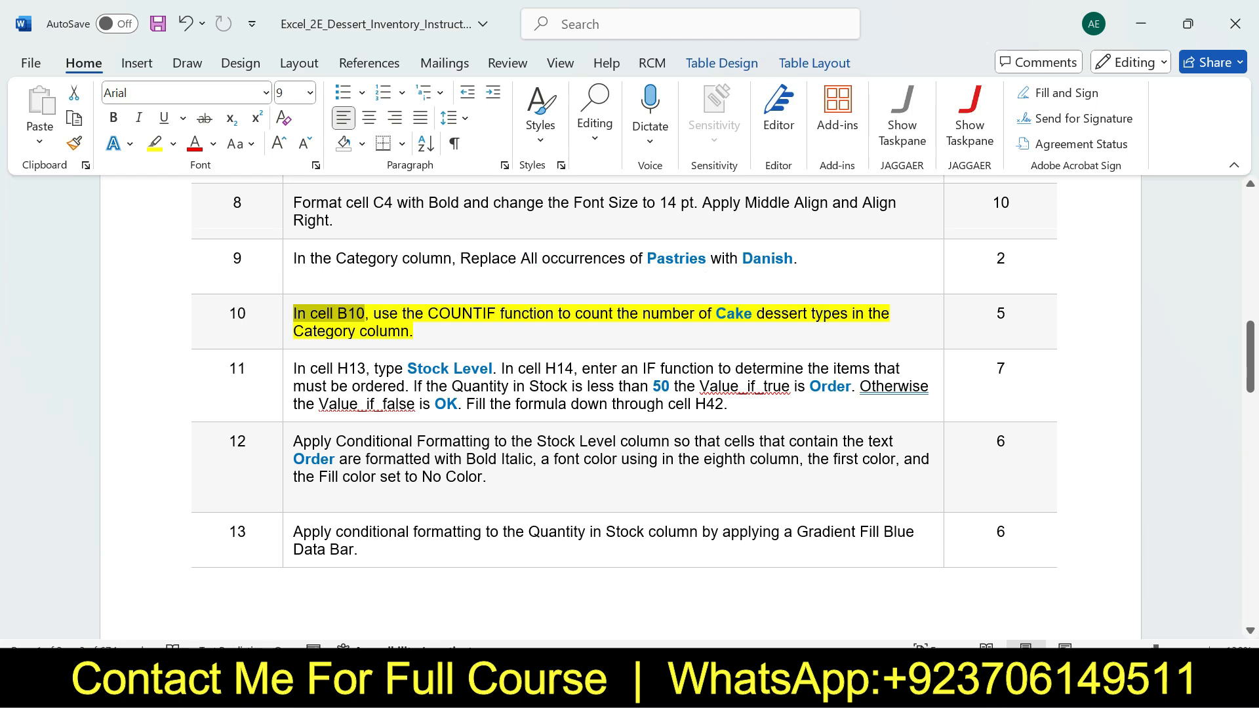
left_click_drag(1250, 357, 1250, 368)
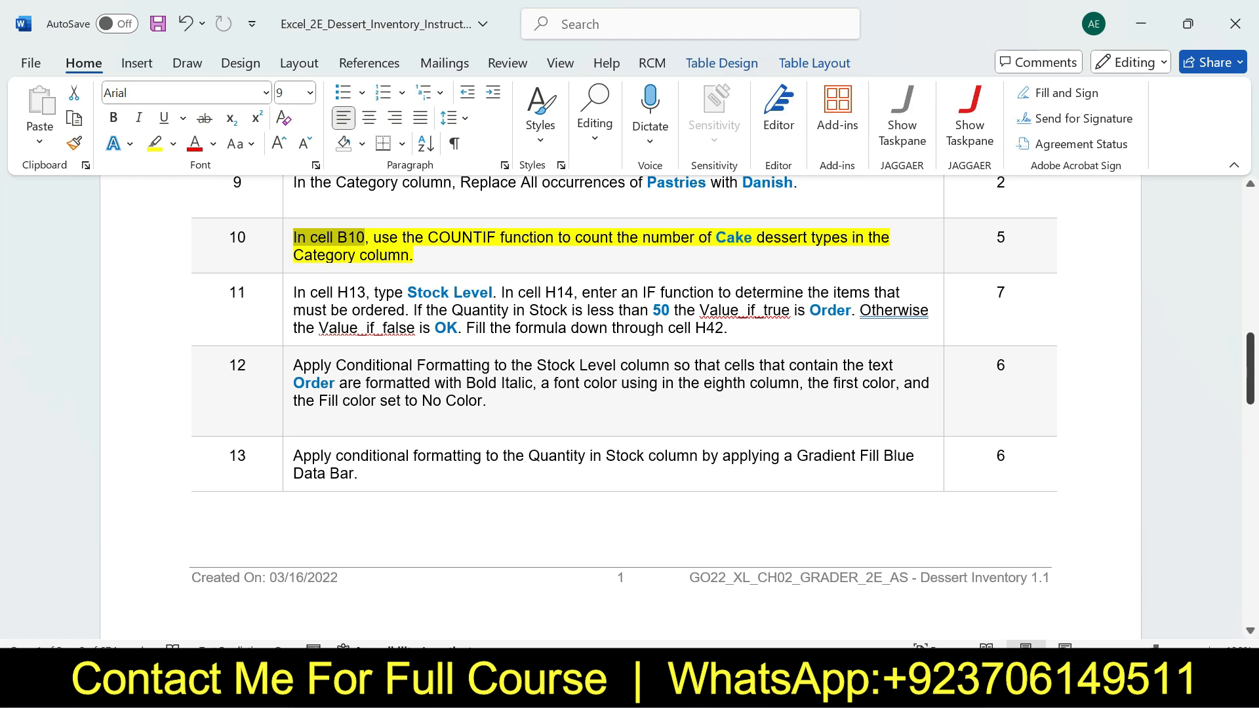
mouse_move(1249, 368)
left_mouse_down()
mouse_move(1250, 492)
mouse_move(1249, 365)
left_mouse_up()
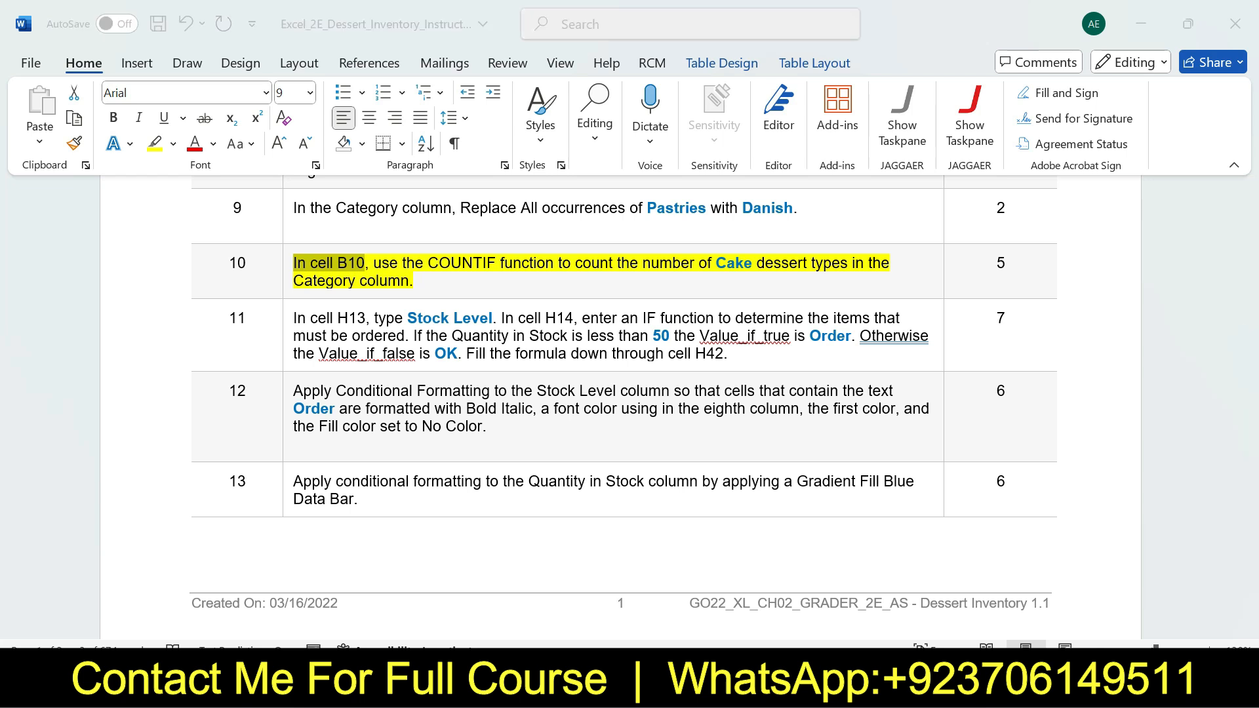
Review the COUNTIF part of step 10 in Word, and in Excel start a COUNTIF formula in cell B10 with its Function Arguments dialog open
key("alt+Tab")
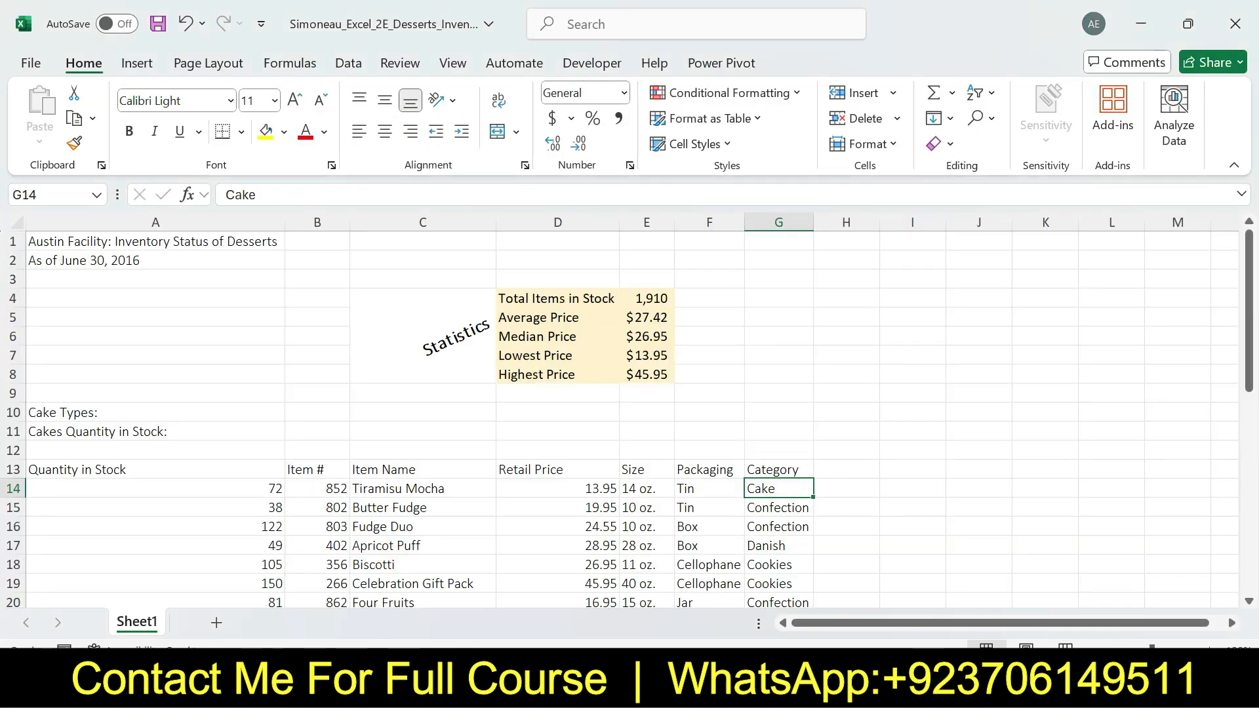
left_click(317, 412)
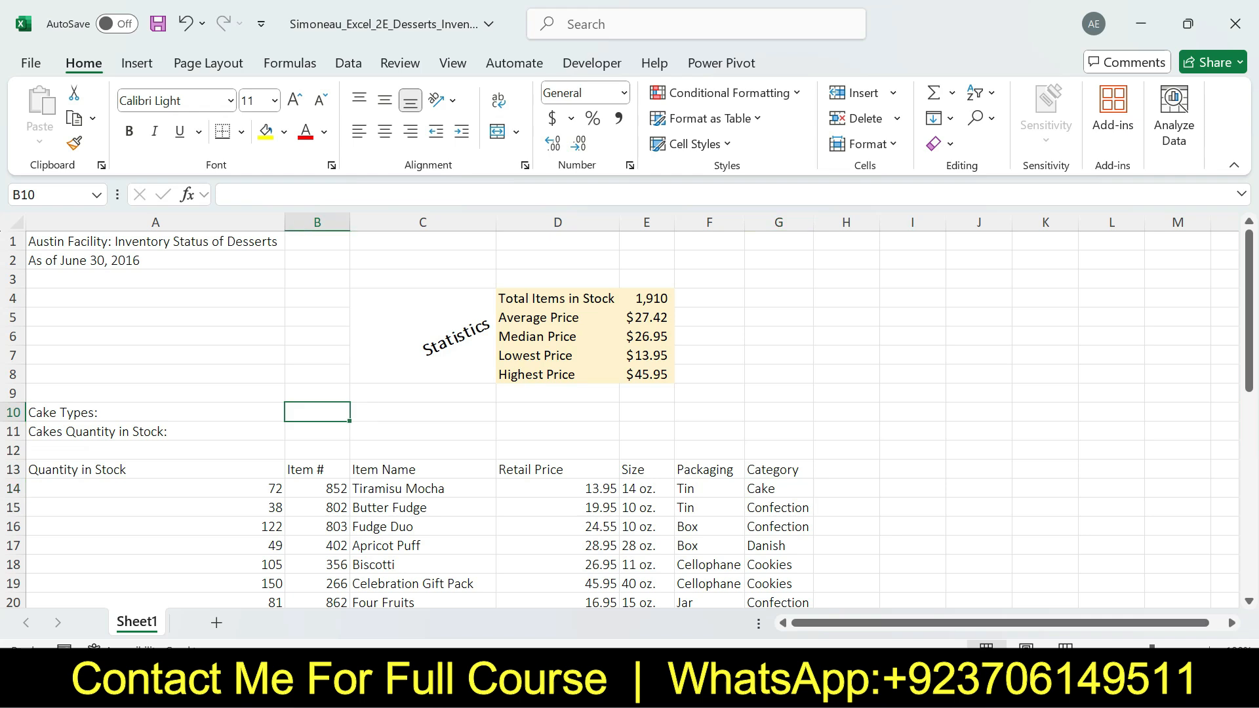
key("alt+Tab")
left_click_drag(373, 263, 413, 280)
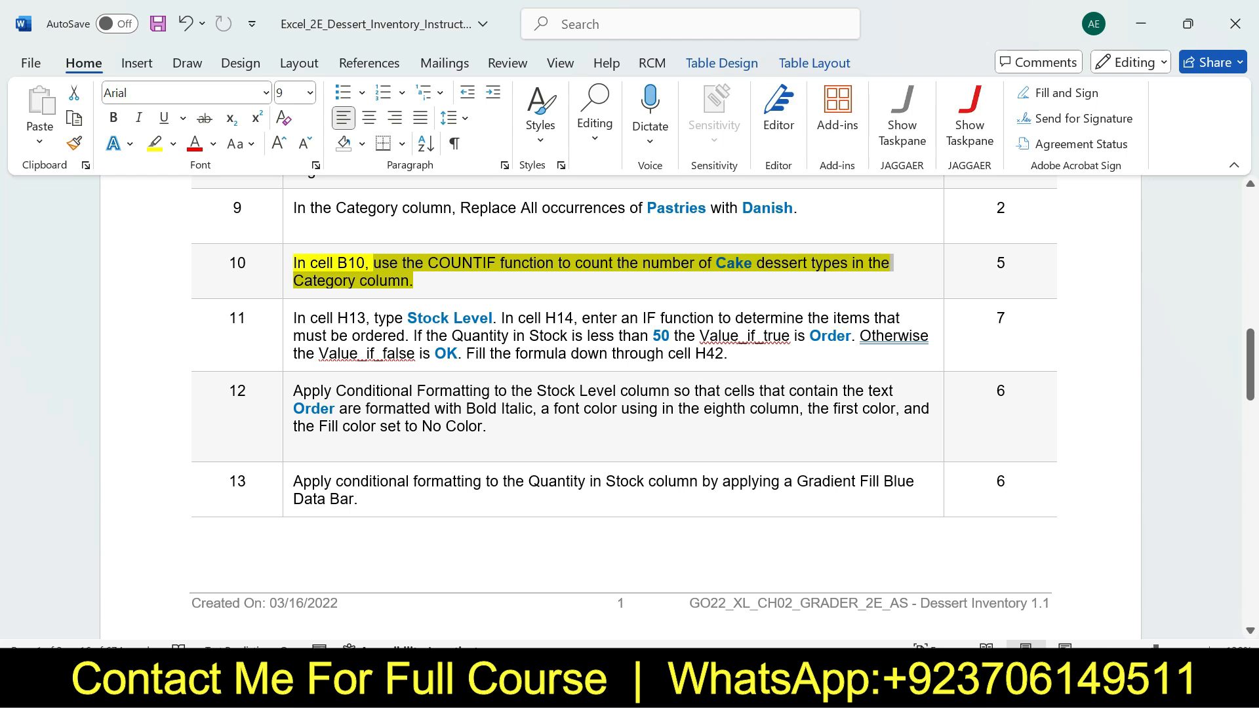
key("alt+Tab")
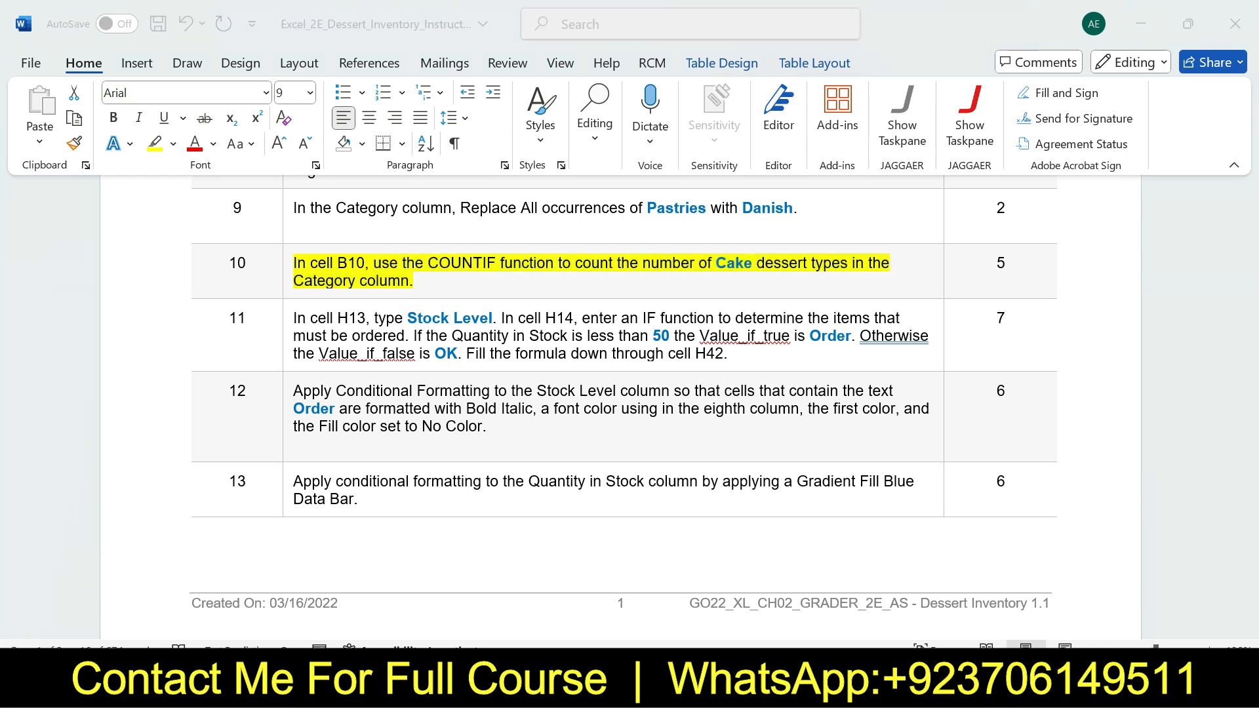
type("=")
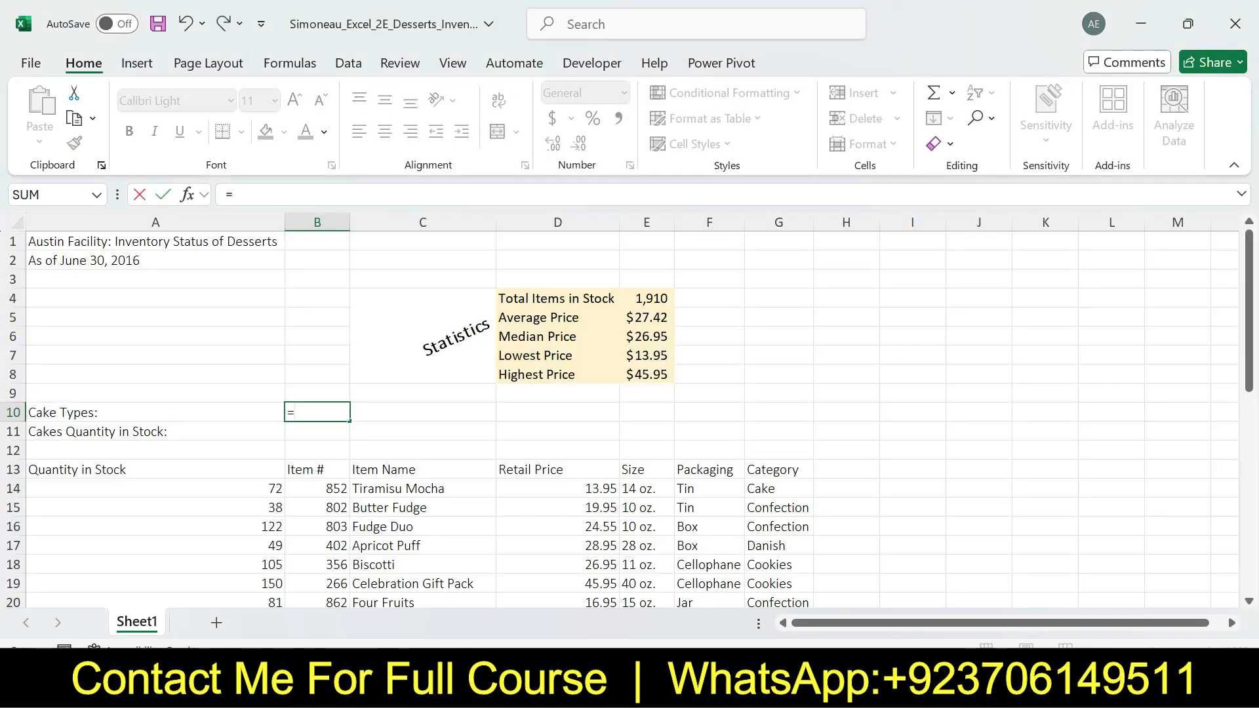
type("cou")
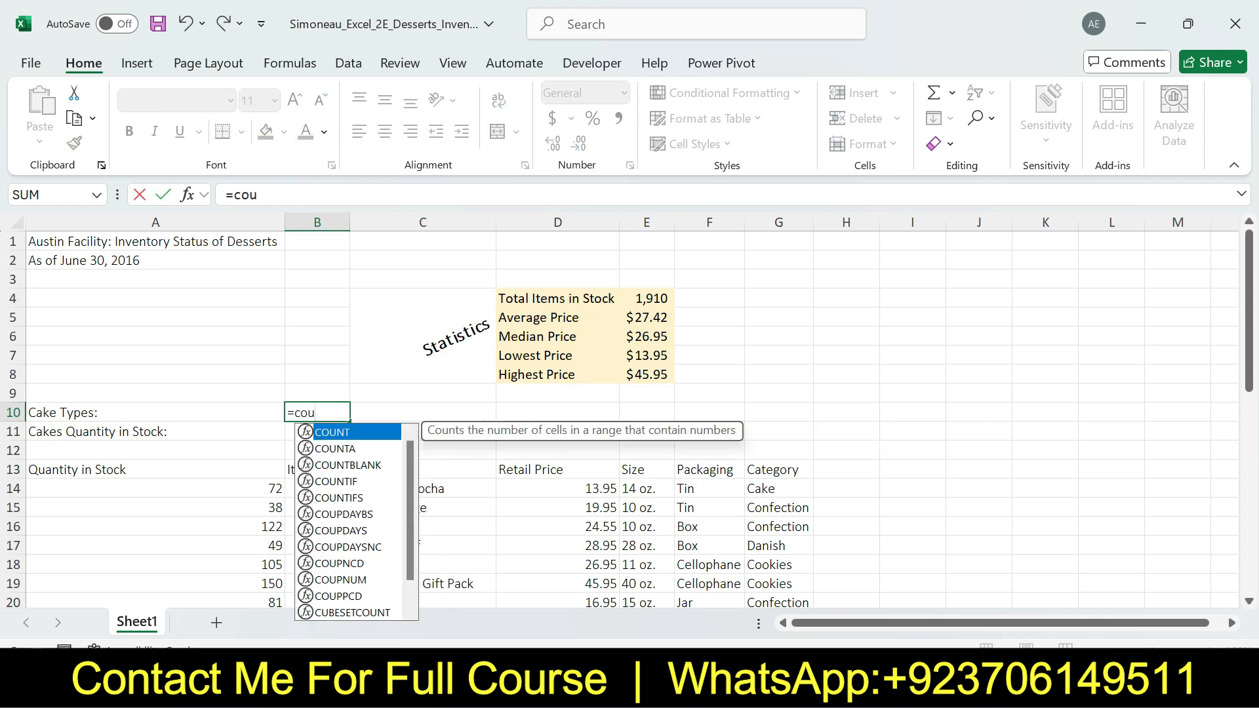
type("ntif")
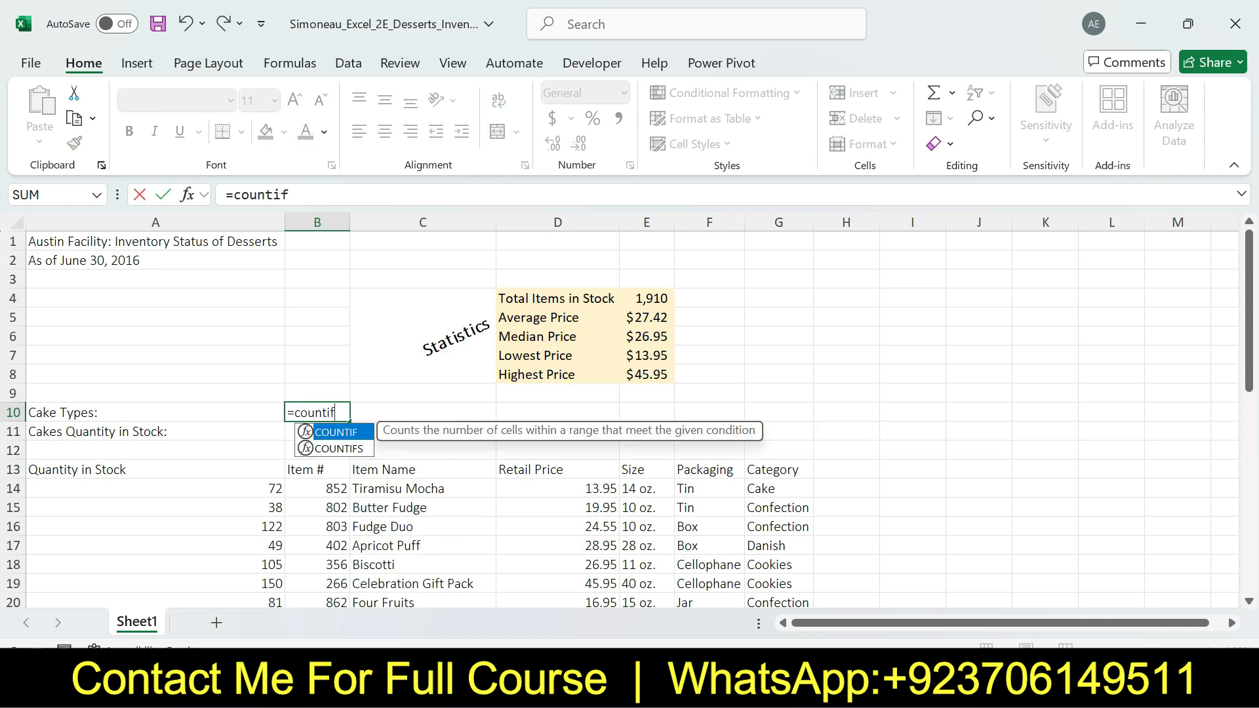
key("Tab")
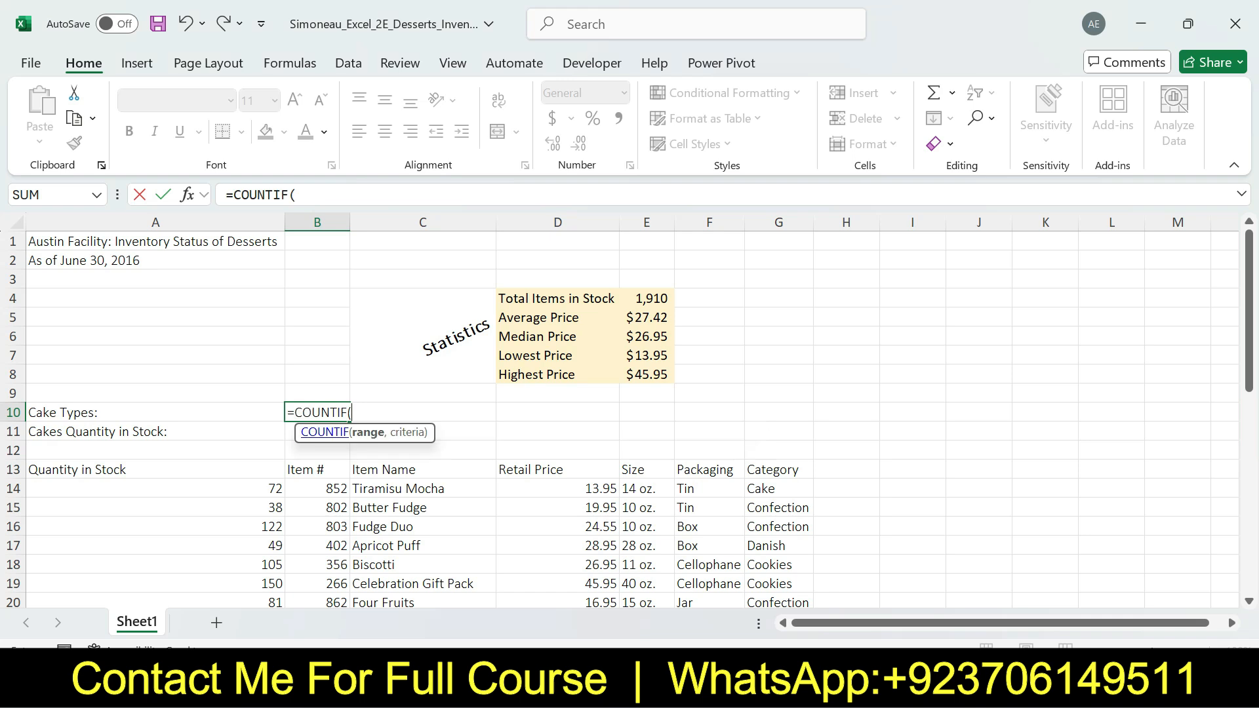
left_click(188, 194)
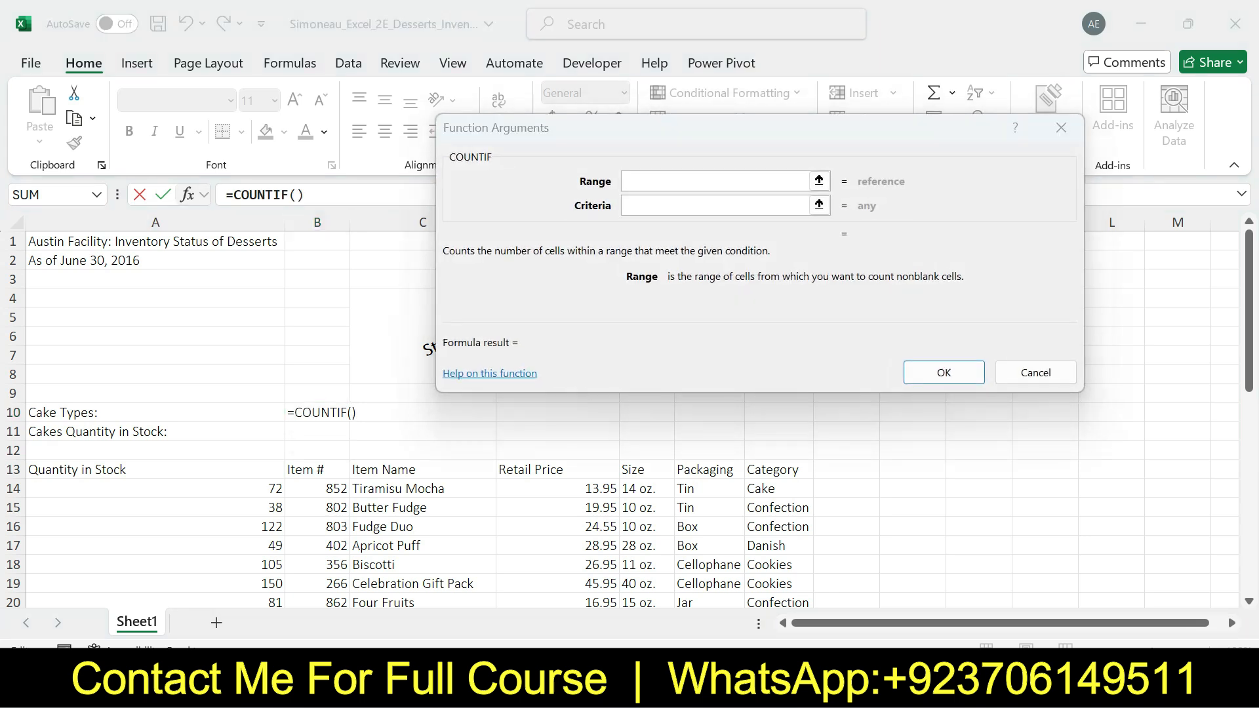
Recheck step 10 in Word, and in Excel set the COUNTIF range to the Category cells G14:G42
key("alt+Tab")
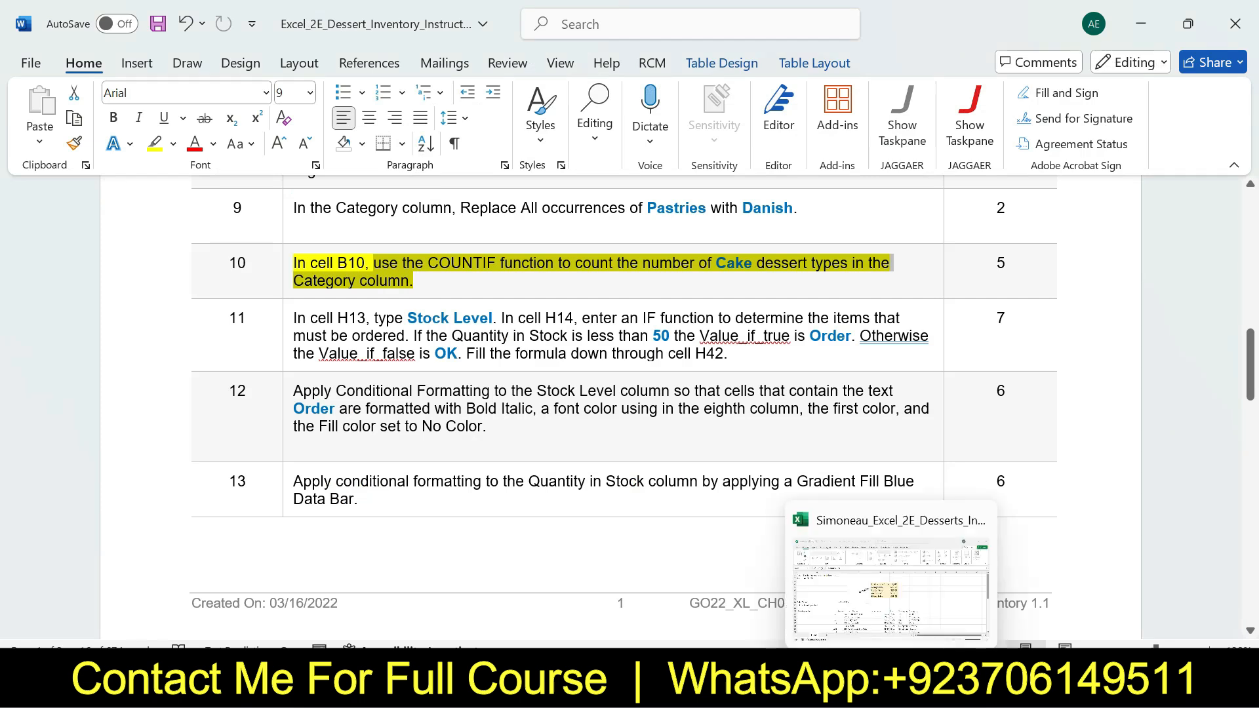
left_click(890, 694)
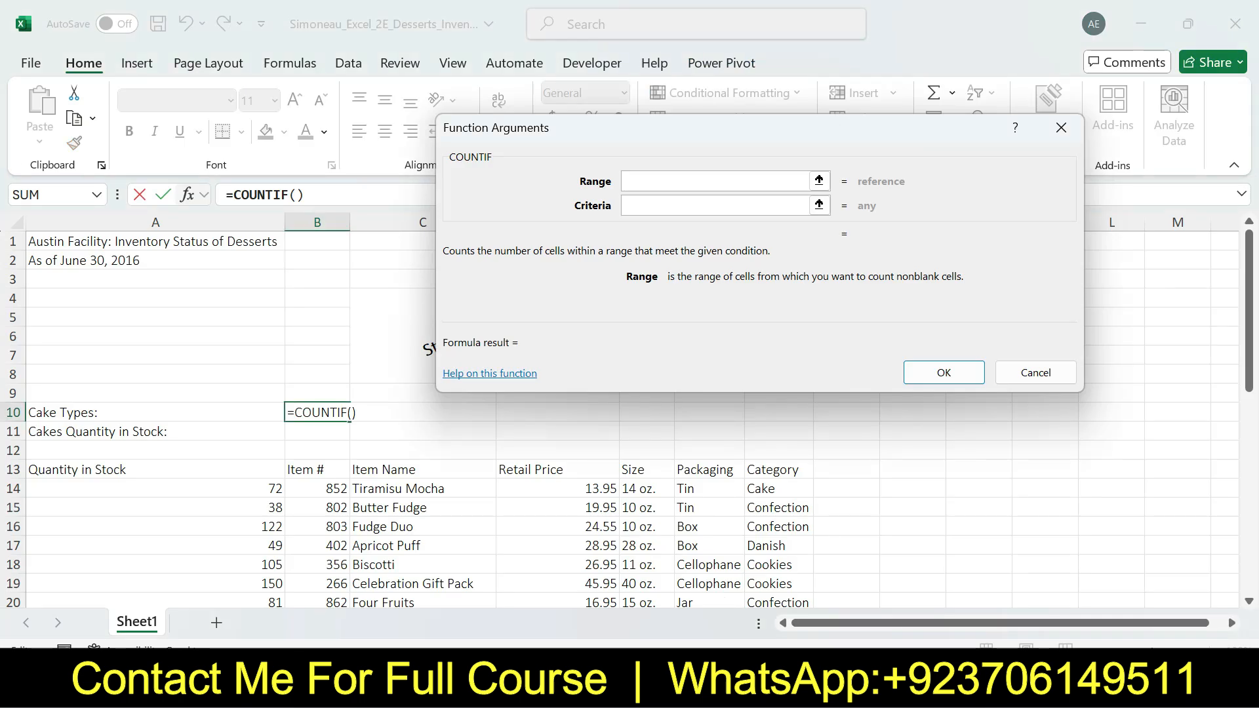
left_click_drag(778, 489, 778, 564)
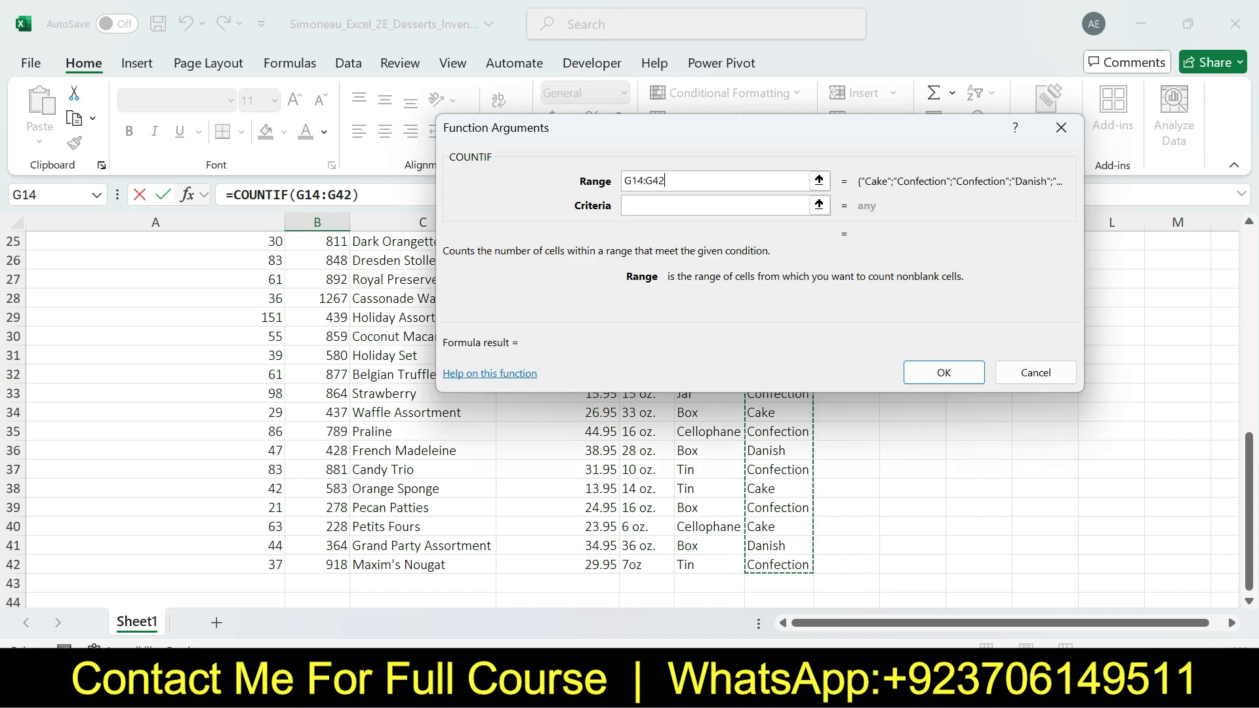
left_click_drag(1249, 511, 1249, 308)
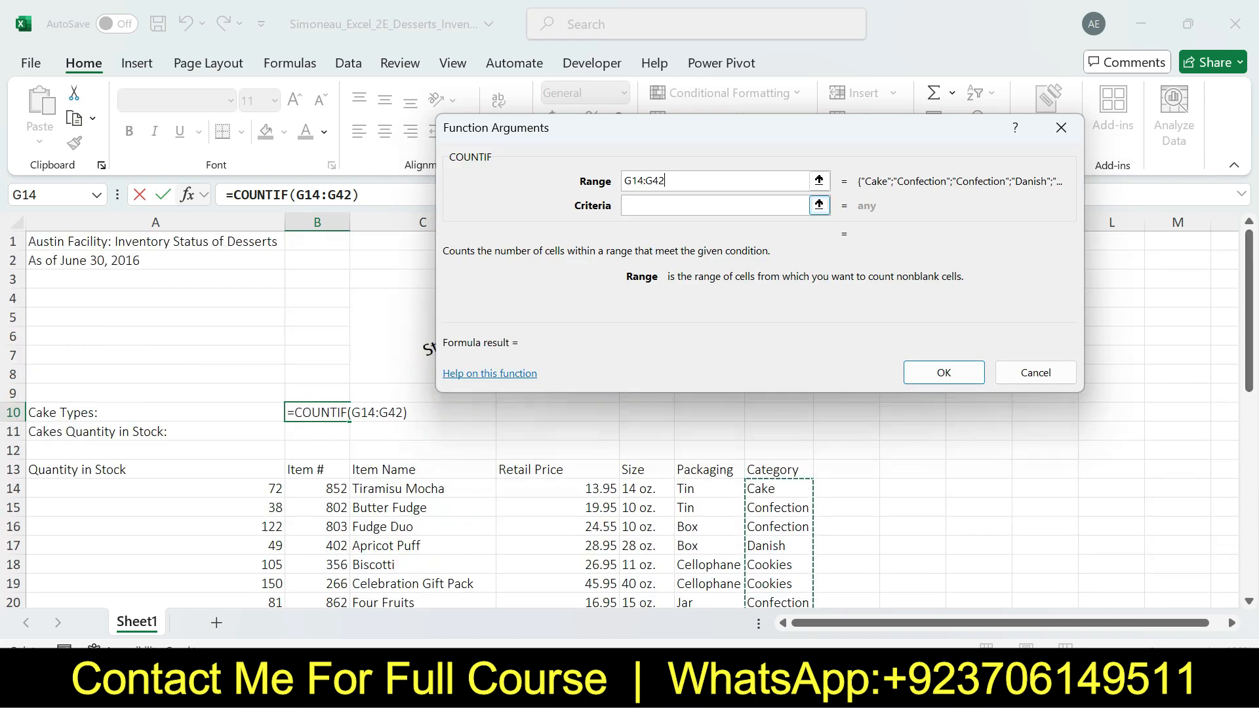
Recheck step 10 in Word, set the COUNTIF criteria to "Cake" in Excel, and finish the formula in cell B10
key("Tab")
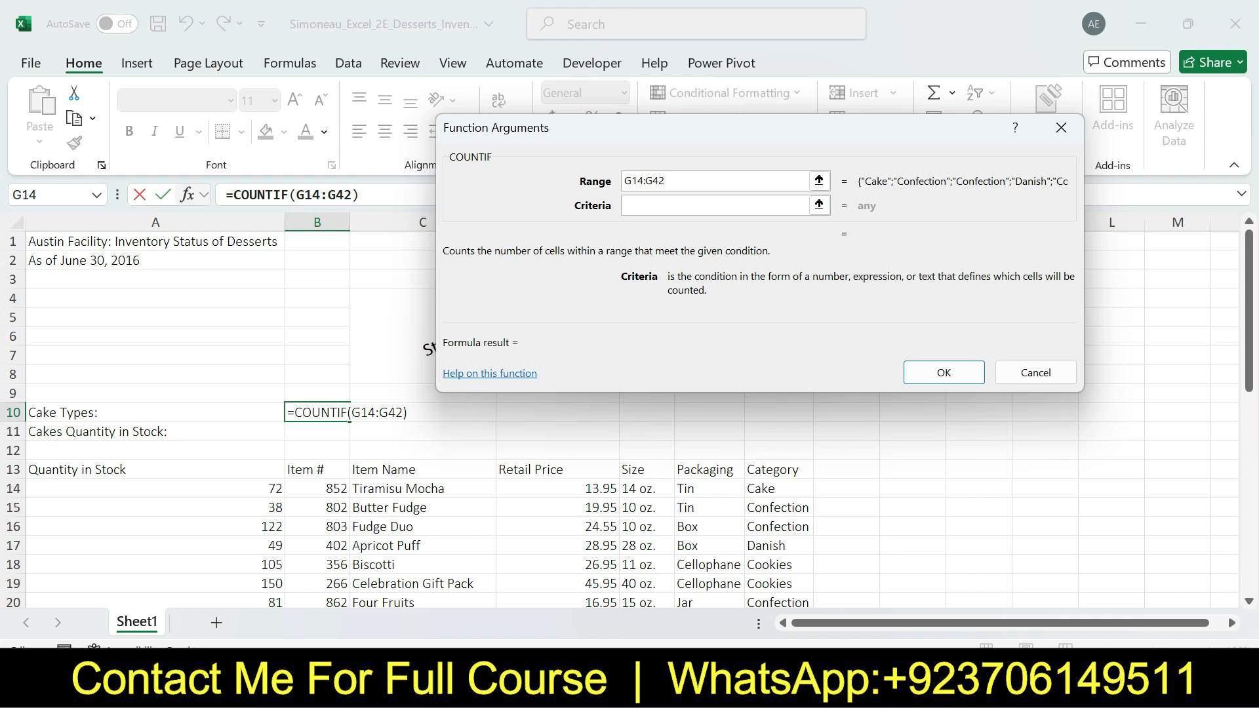
key("alt+Tab")
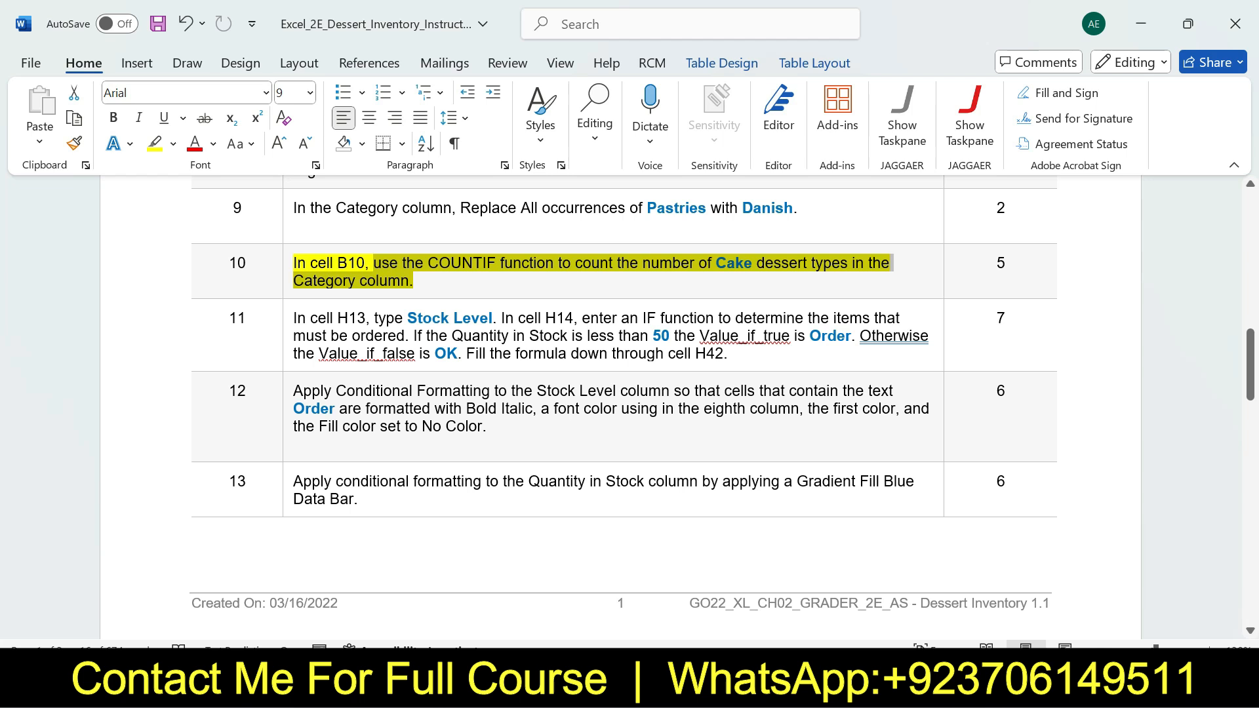
key("alt+Tab")
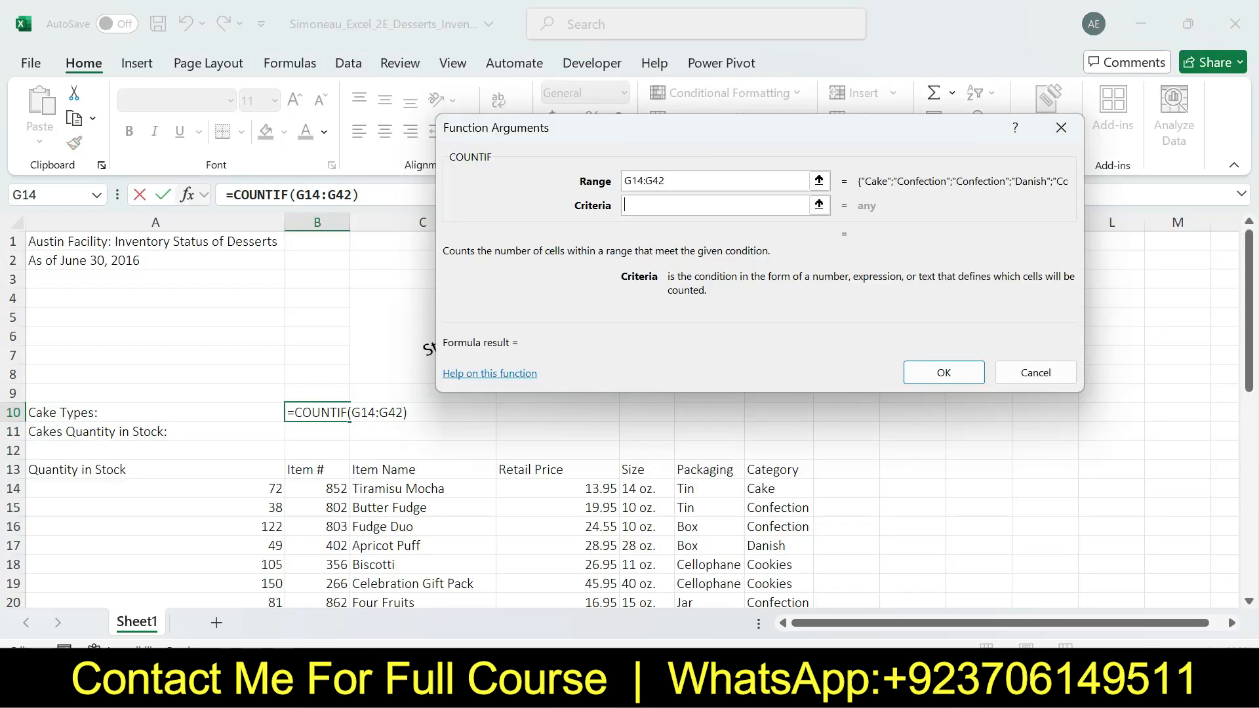
type("\"Ck")
key("BackSpace")
type("ak")
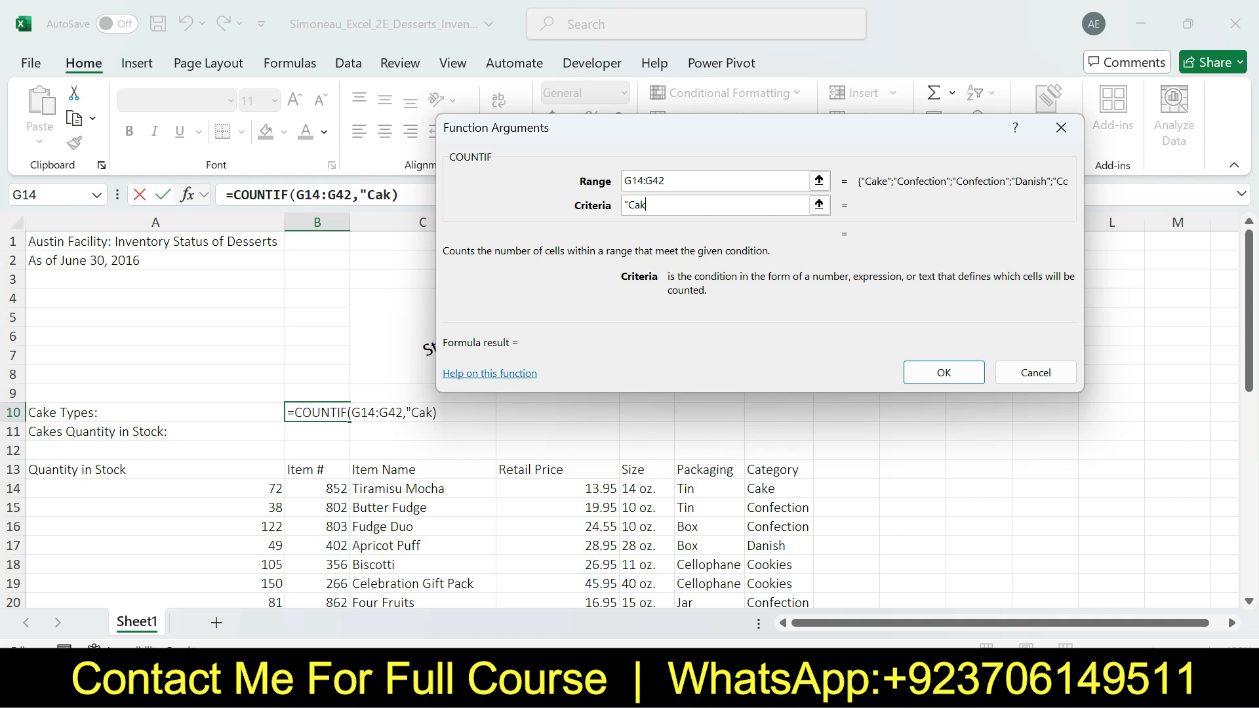
type("e\"")
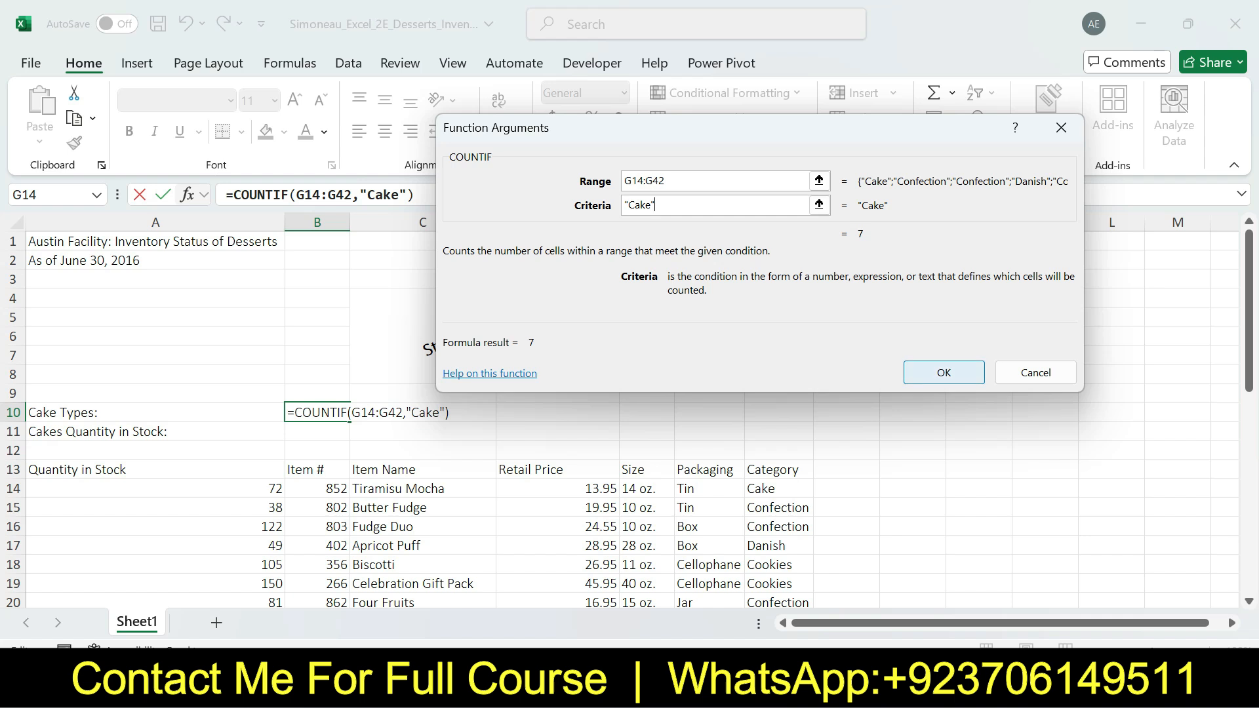
left_click_drag(747, 139, 786, 245)
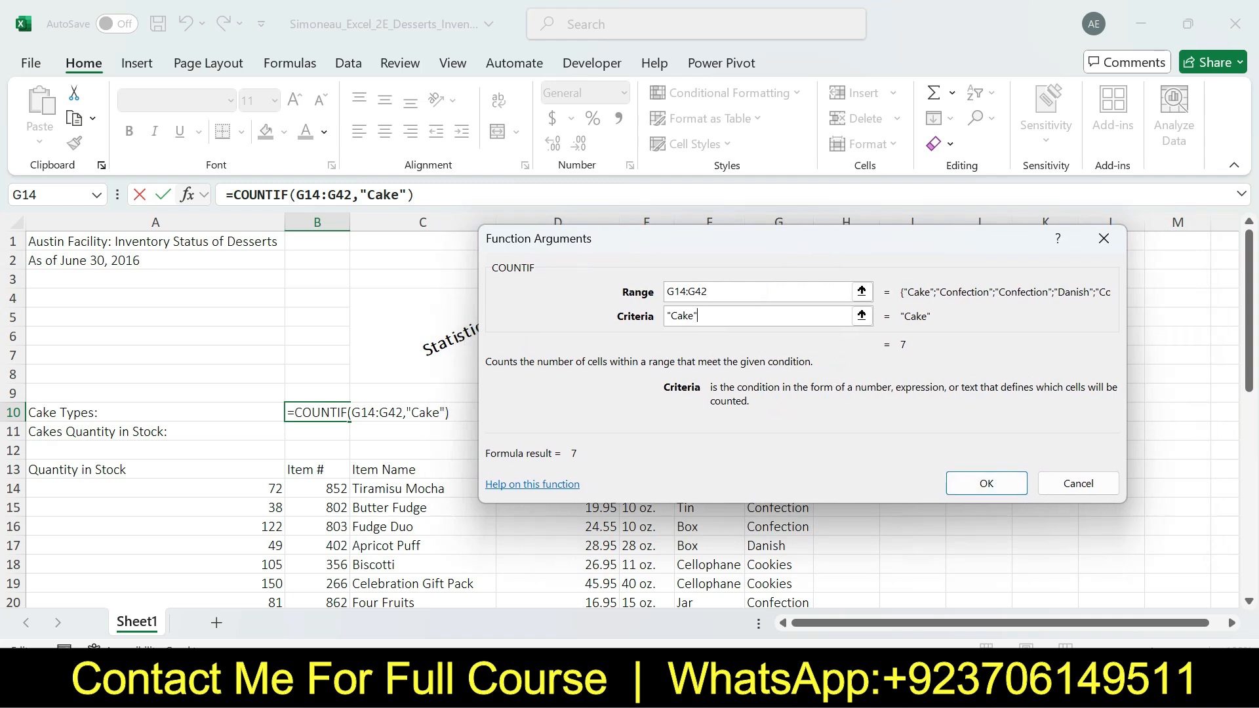
left_click(986, 484)
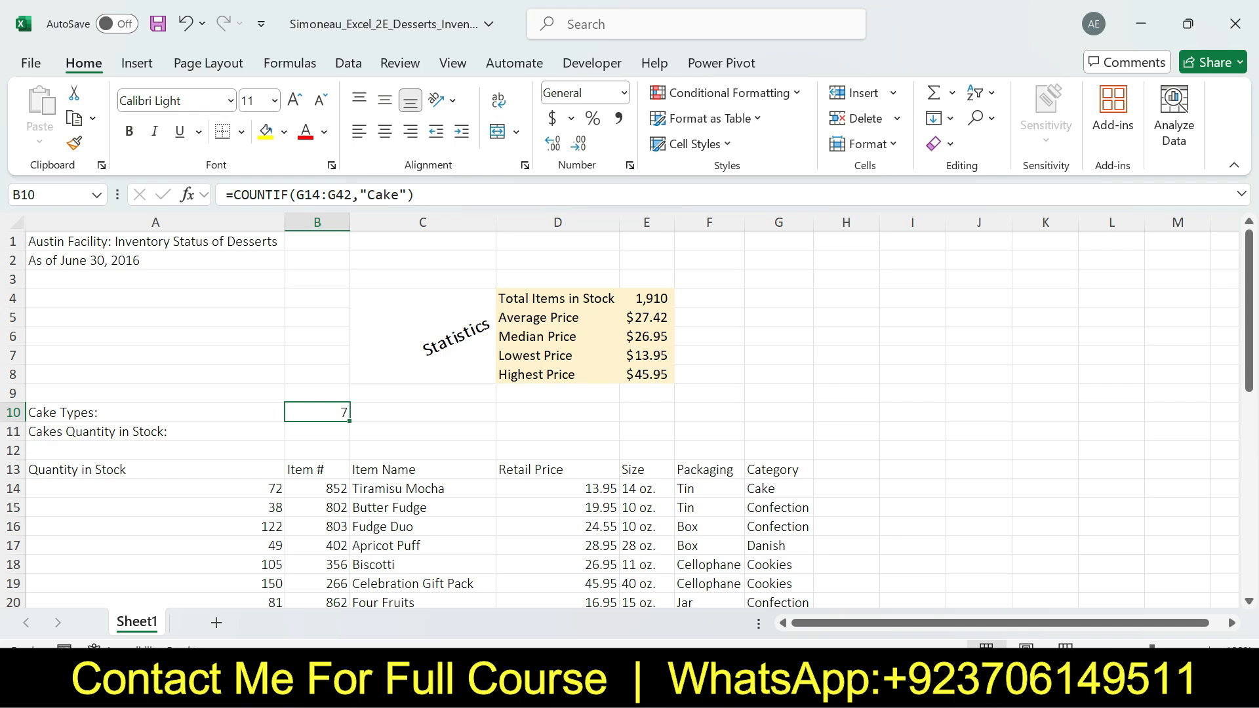
Switch to the Word instructions, undo the yellow highlight on step 10, and return to the beginning of the document
key("alt+Tab")
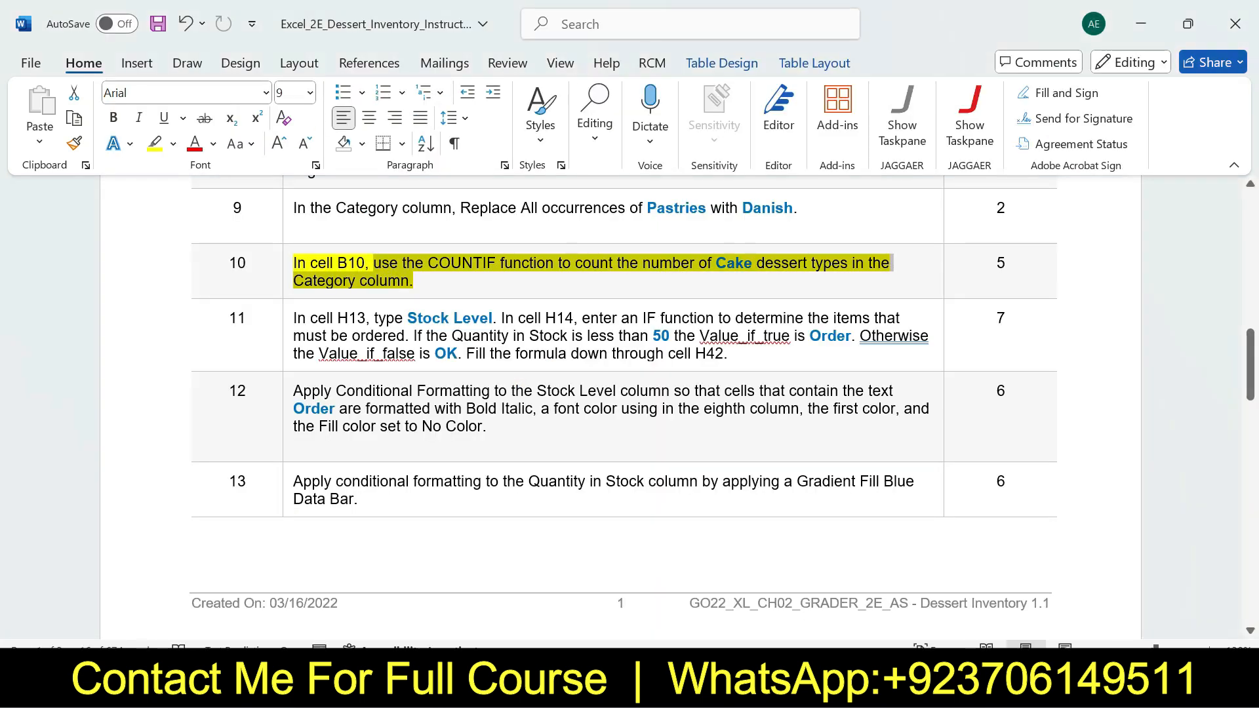
key("ctrl+z")
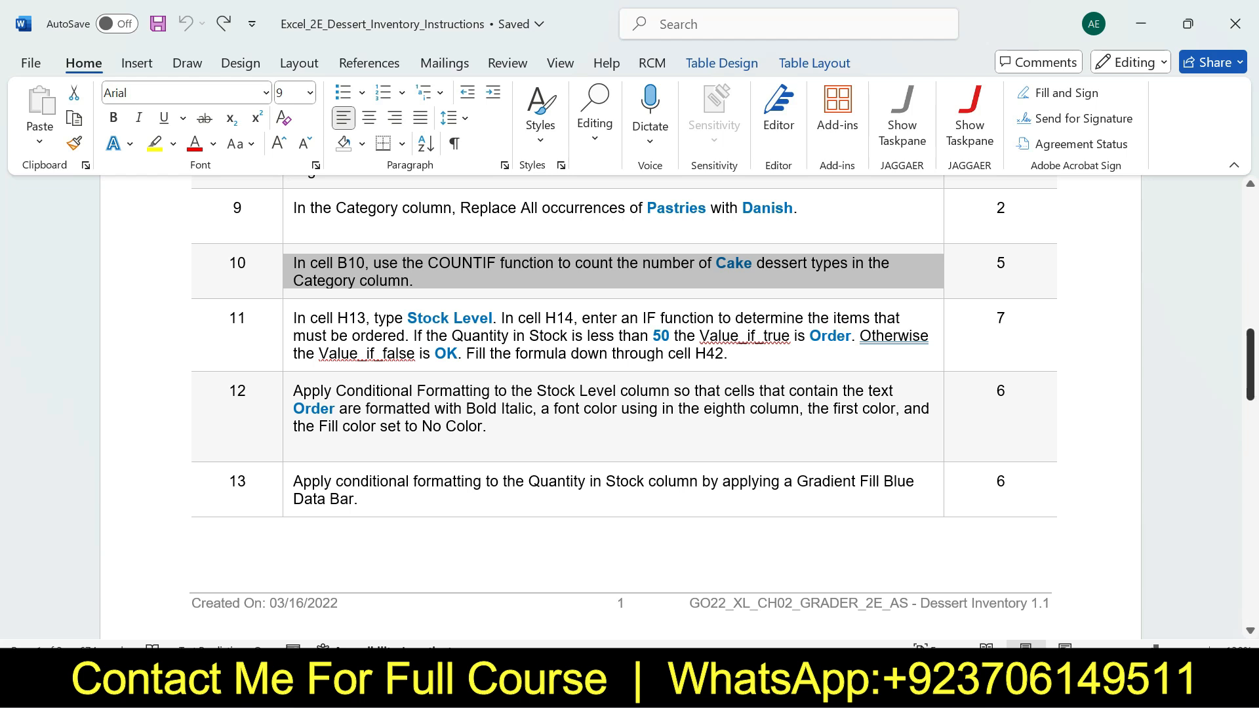
left_click(1059, 319)
left_click_drag(1249, 364, 1249, 224)
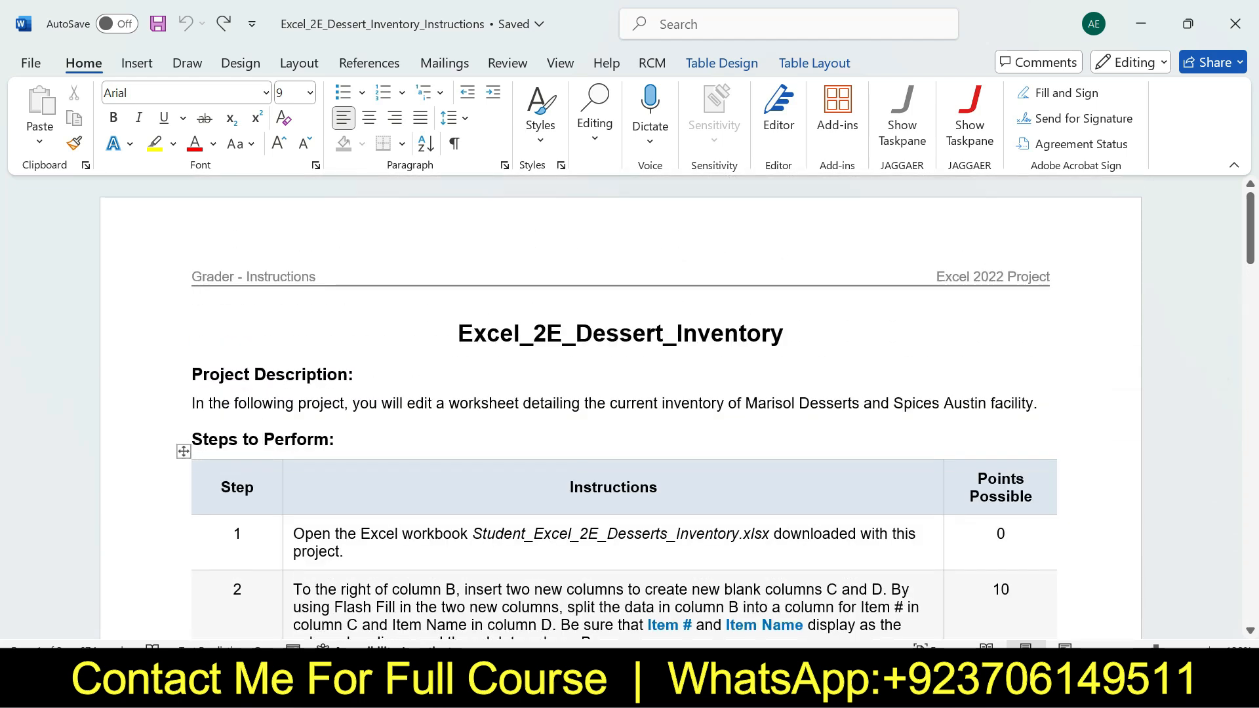